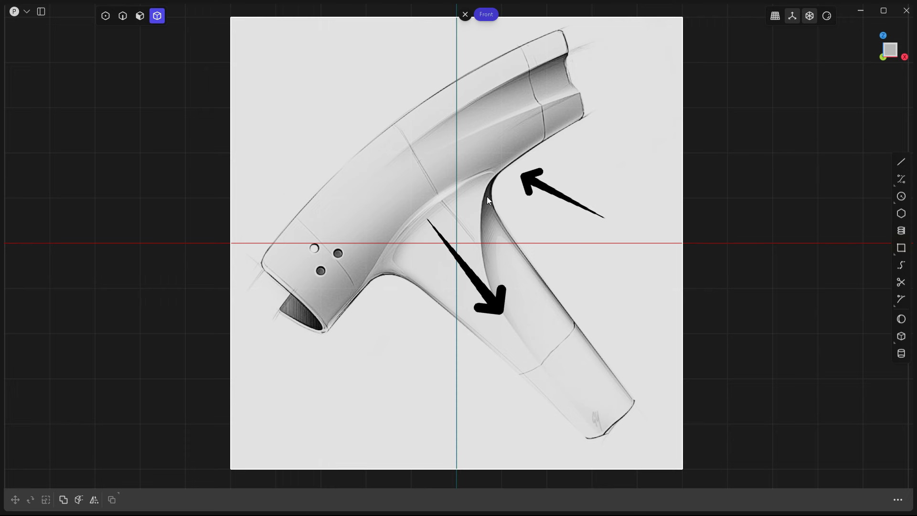
Step: Draw a three-point spline curve along the upper outer edge of the curved tube in the front-view reference sketch
left_click(900, 181)
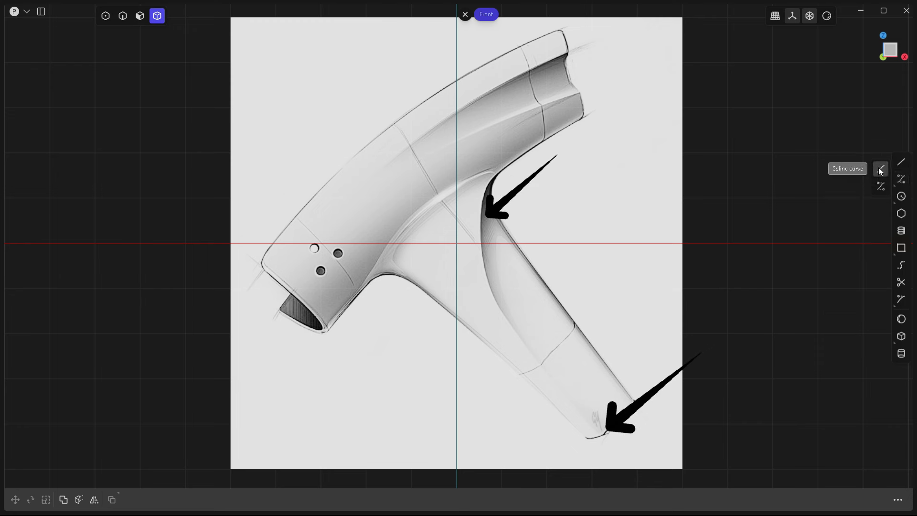
left_click(880, 170)
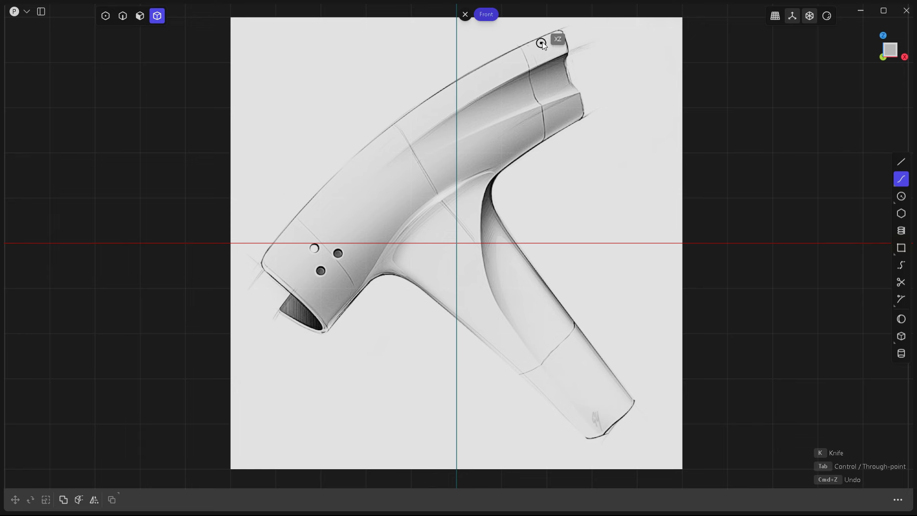
left_click(564, 28)
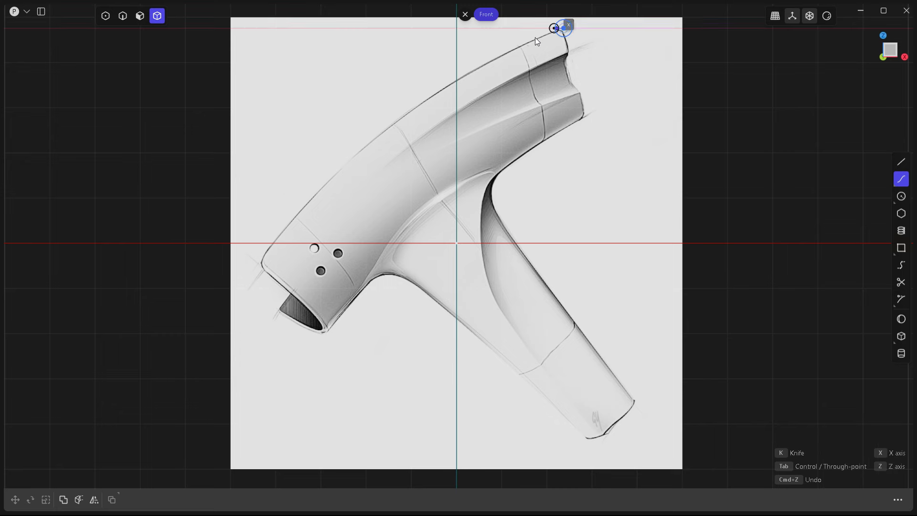
left_click(392, 124)
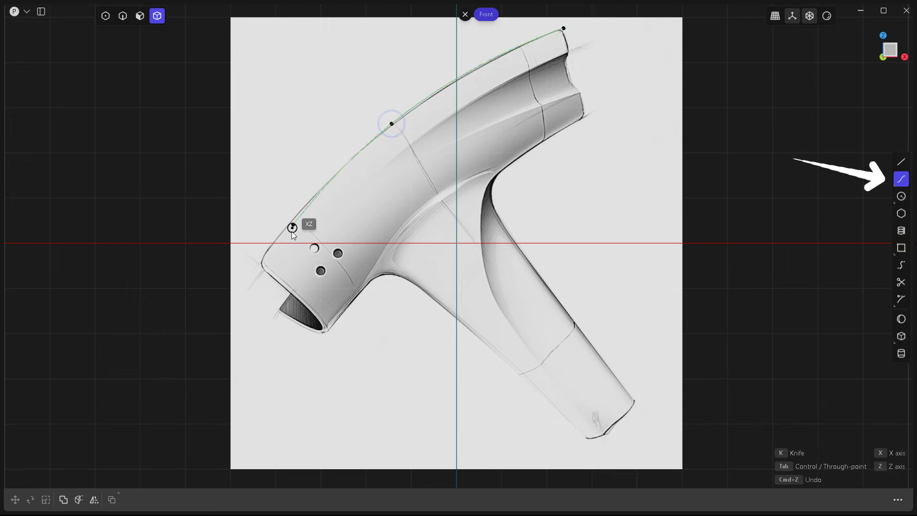
left_click(256, 262)
key("Return")
Step: Adjust the lower-end control point of the upper curve so it follows the sketched outline more closely
key("1")
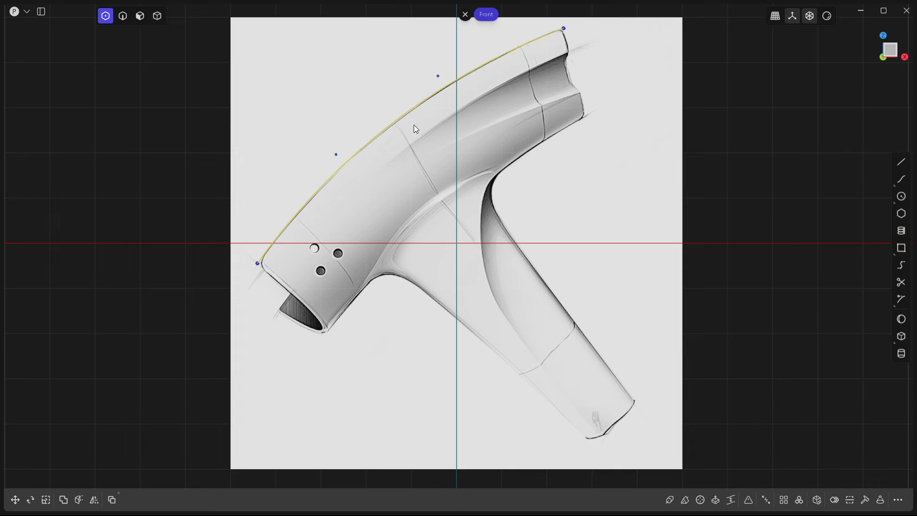
left_click(368, 142)
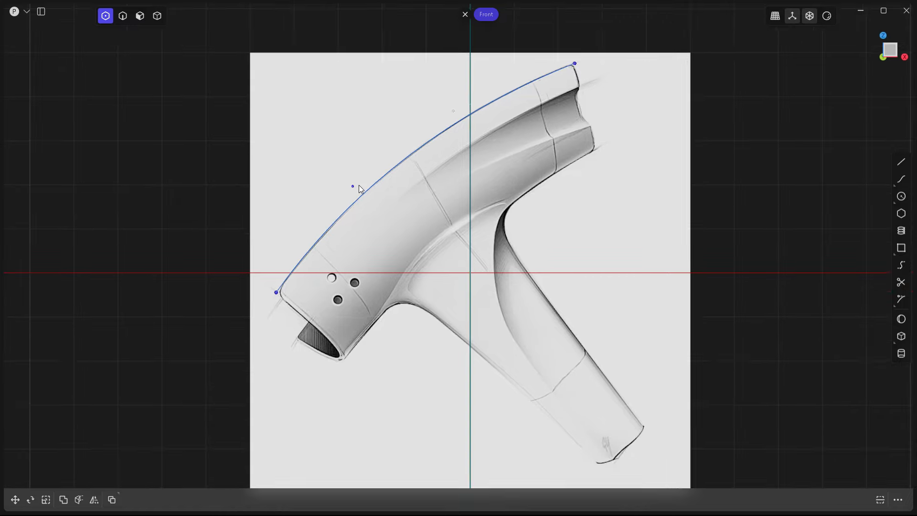
scroll(362, 186, "up", 5)
left_click_drag(343, 190, 336, 205)
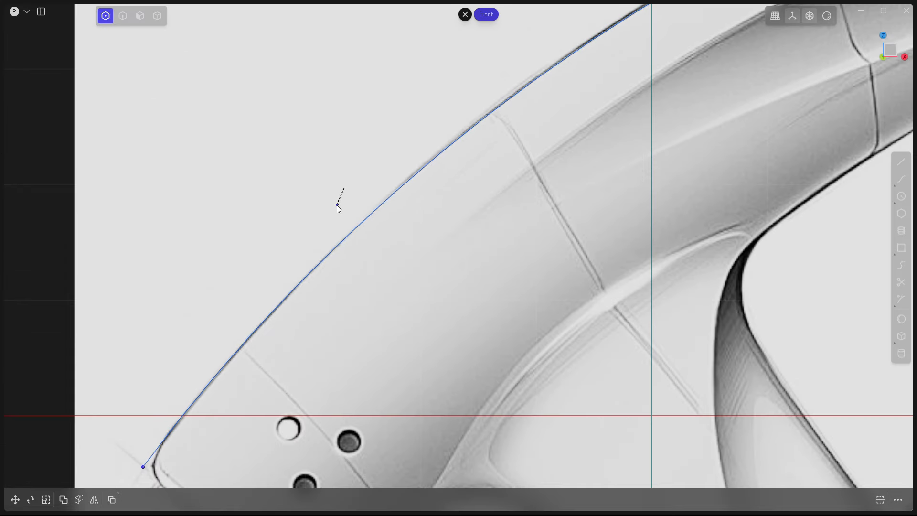
scroll(307, 144, "down", 5)
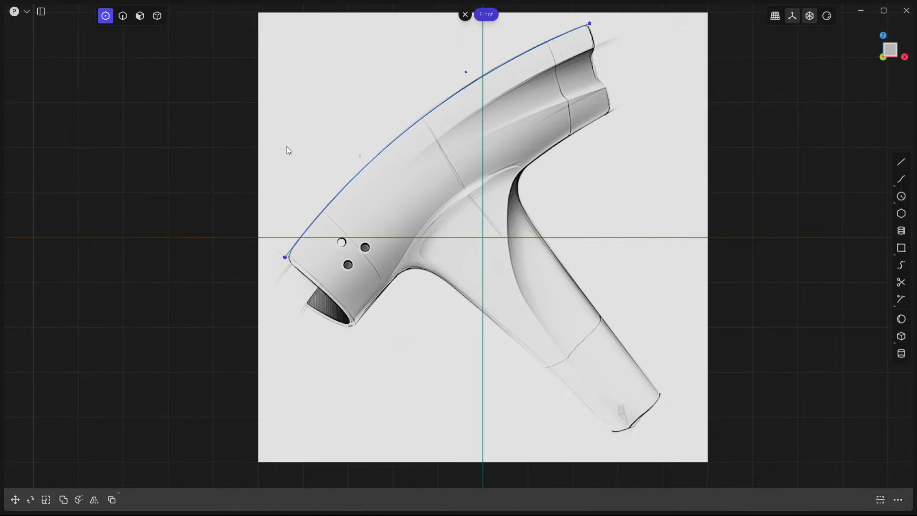
scroll(389, 181, "down", 2)
scroll(444, 149, "up", 2)
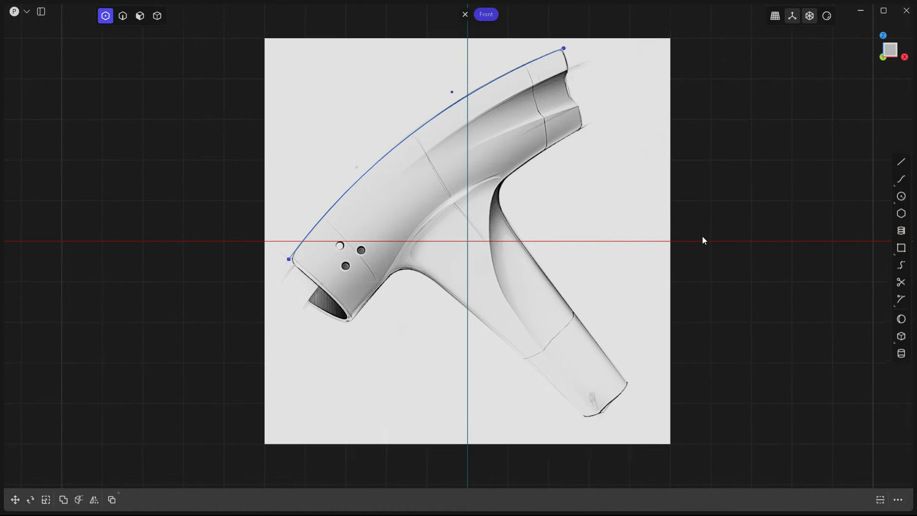
Step: Draw a straight line from each end of the upper curve along the tube's two open ends, extending past the lower edge
left_click(901, 179)
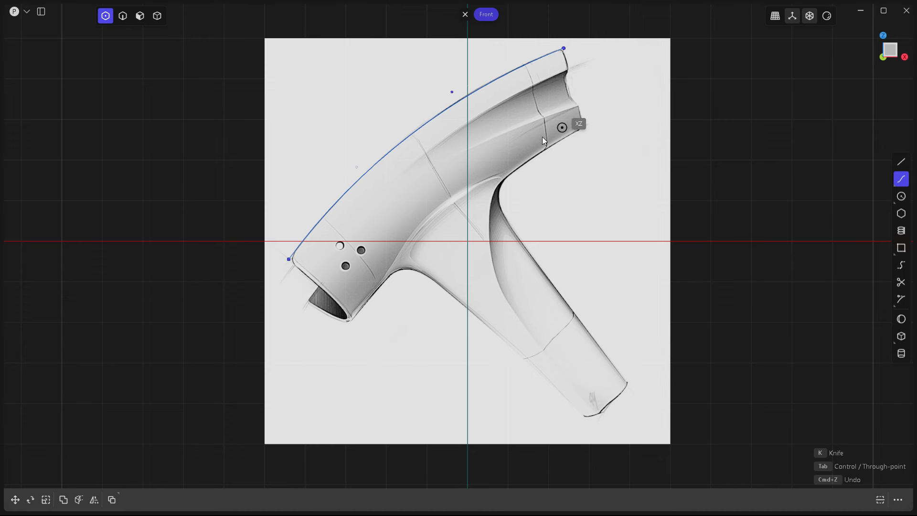
left_click(899, 163)
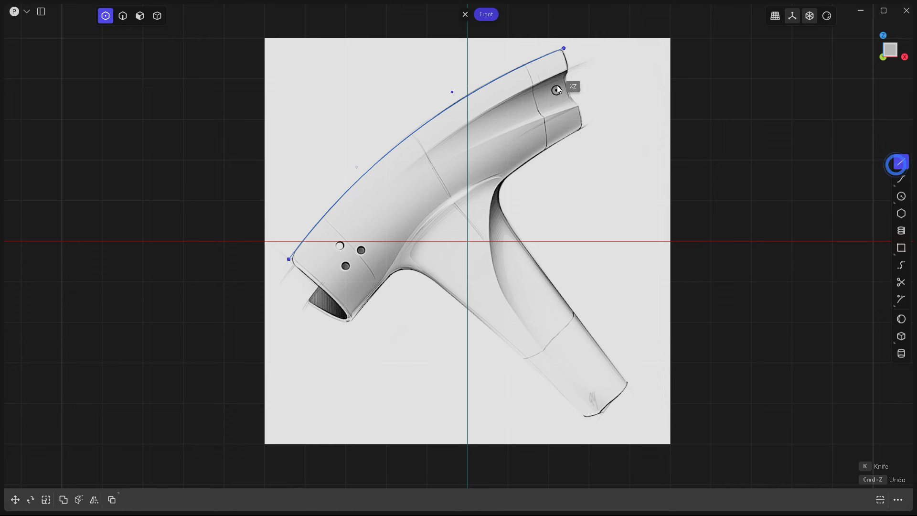
left_click(566, 57)
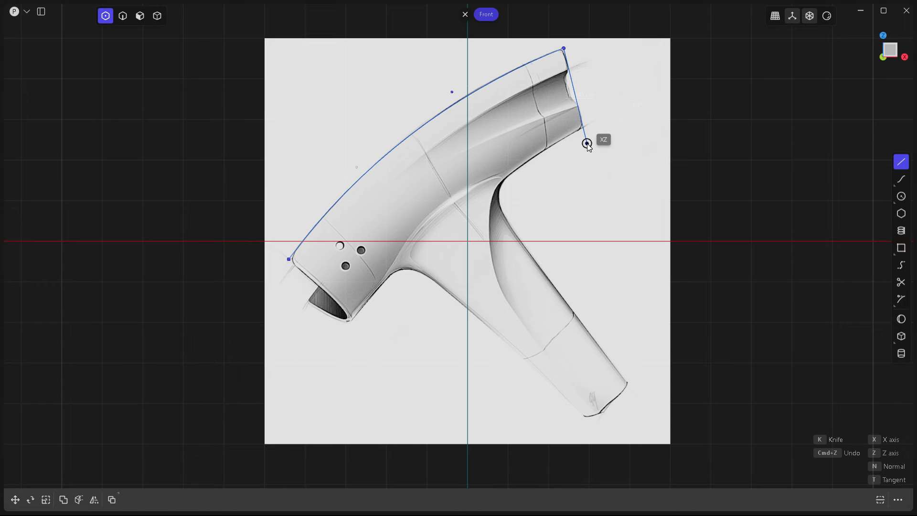
left_click(587, 143)
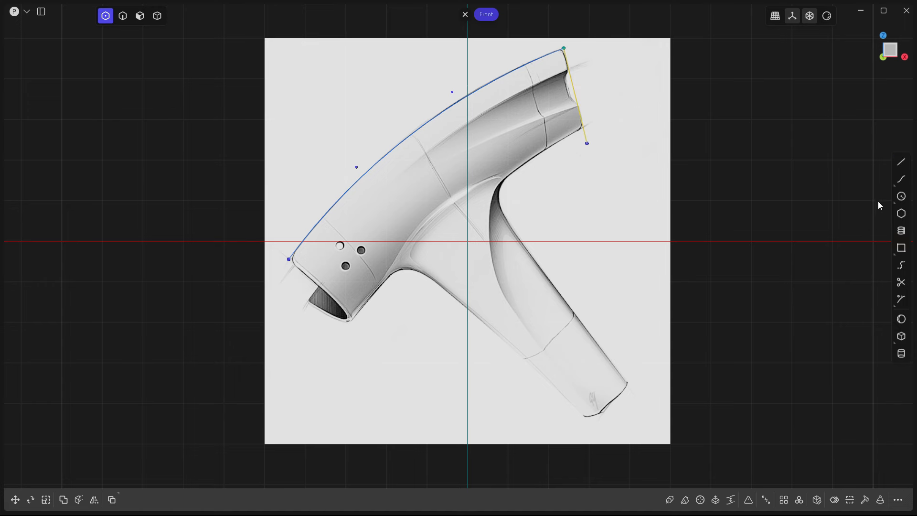
left_click(901, 162)
left_click(289, 260)
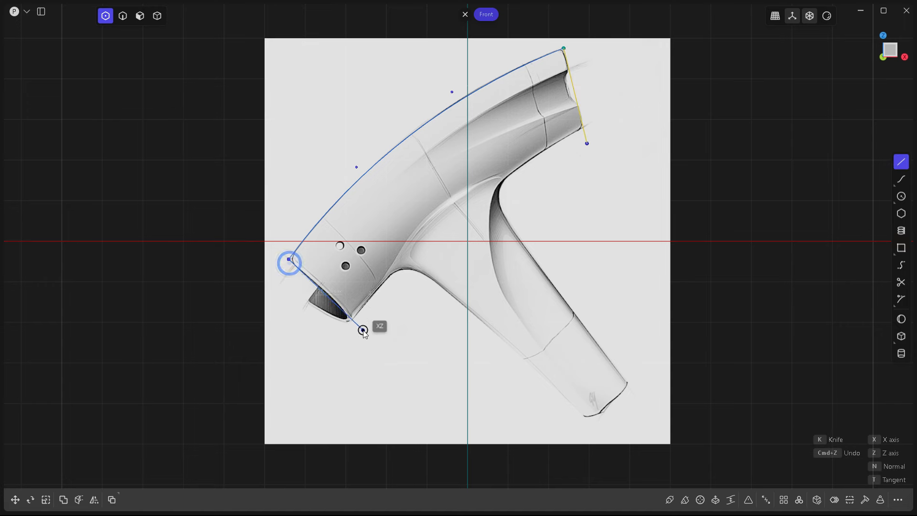
left_click(388, 349)
Step: Draw a three-point spline along the tube's lower edge, starting and ending on the two straight end lines
left_click(901, 179)
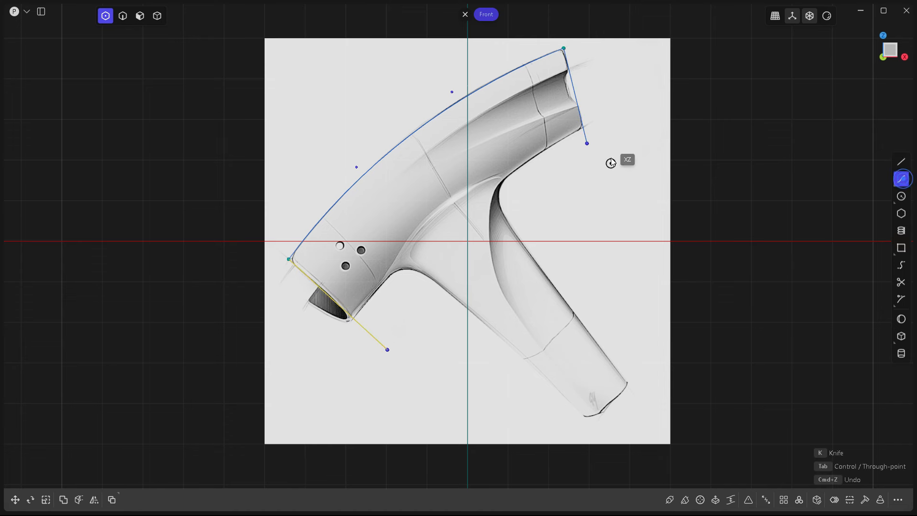
left_click(583, 126)
left_click(455, 206)
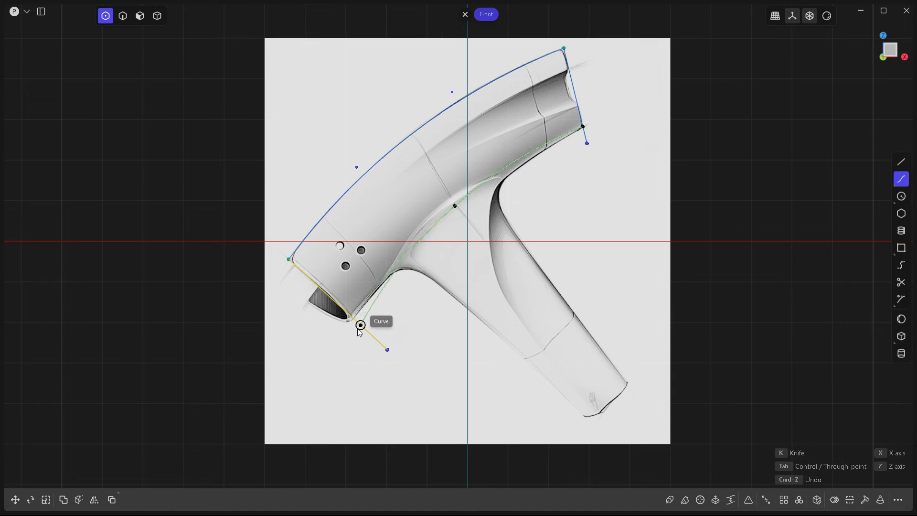
left_click(352, 323)
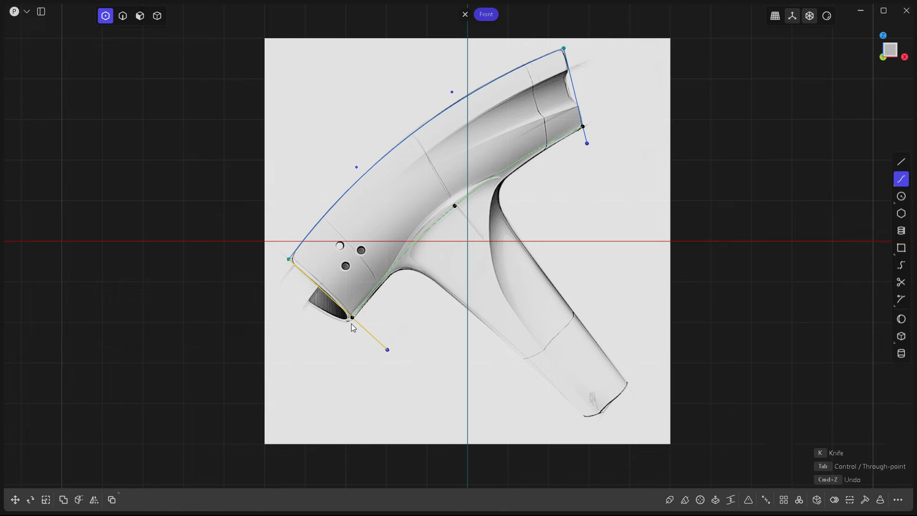
Step: Adjust both inner control points of the lower curve to match the sketched underside of the tube
scroll(397, 254, "up", 3)
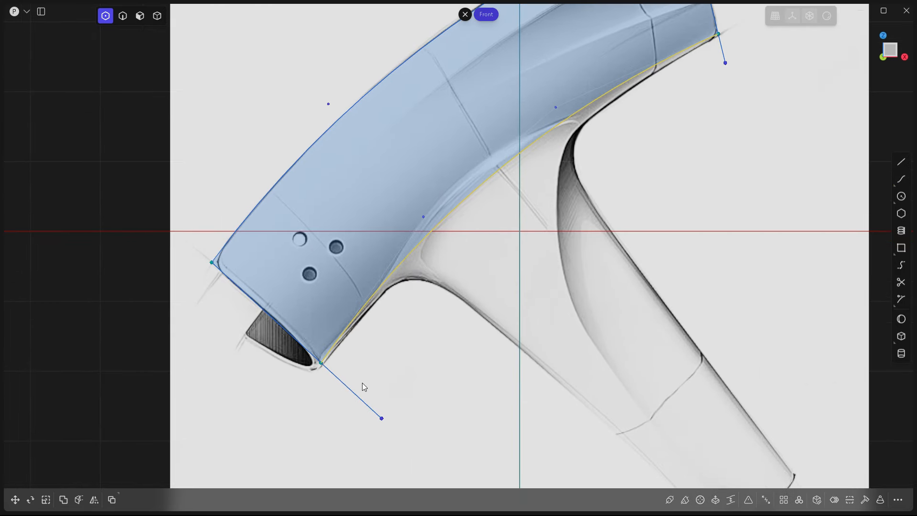
left_click(424, 216)
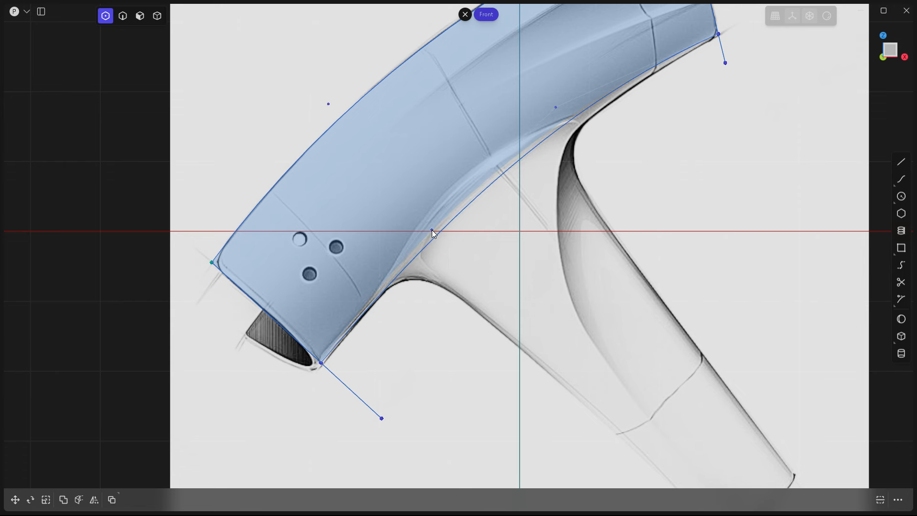
left_click(432, 230)
left_click(321, 365)
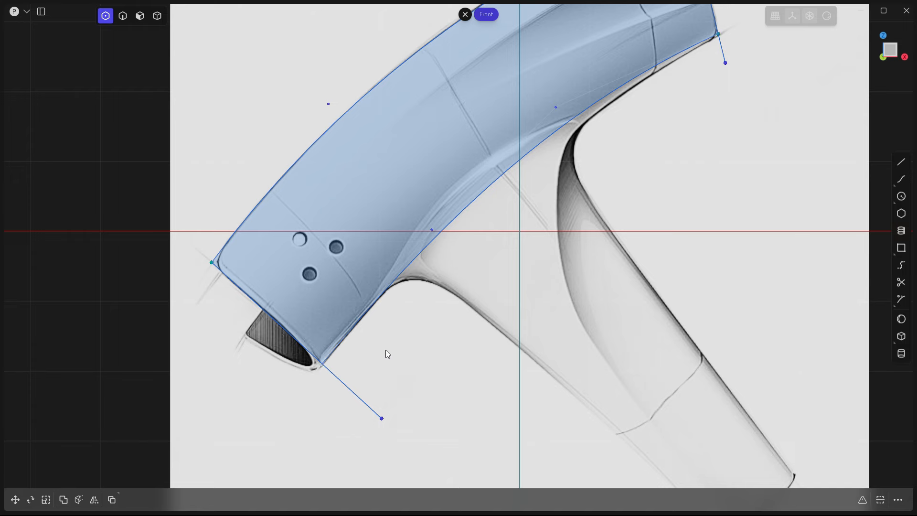
scroll(579, 199, "down", 4)
scroll(594, 187, "up", 5)
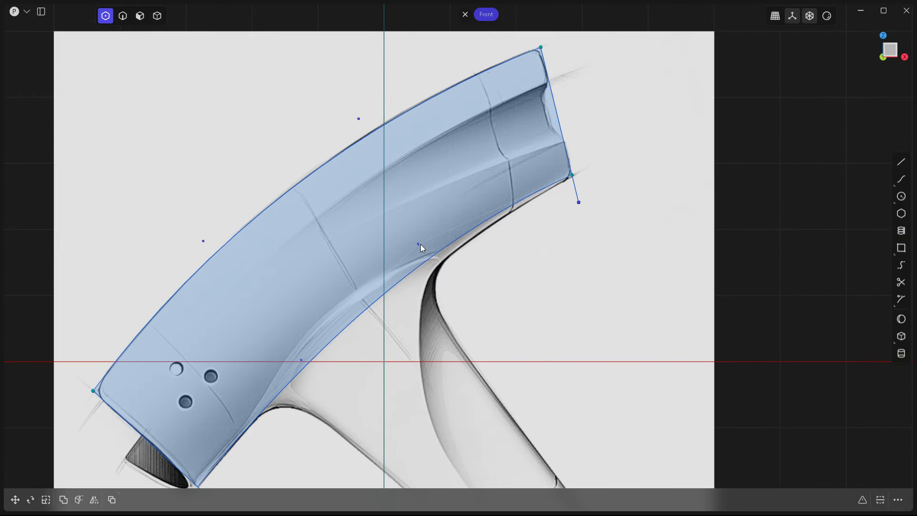
left_click_drag(420, 244, 429, 257)
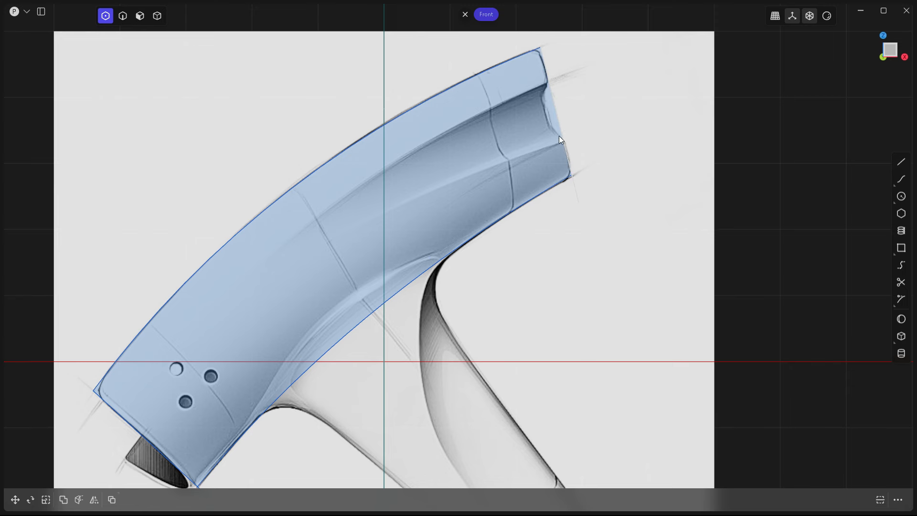
Step: Delete the two straight end lines, keeping only the upper and lower curves
key("2")
left_click(562, 120)
scroll(485, 157, "down", 3)
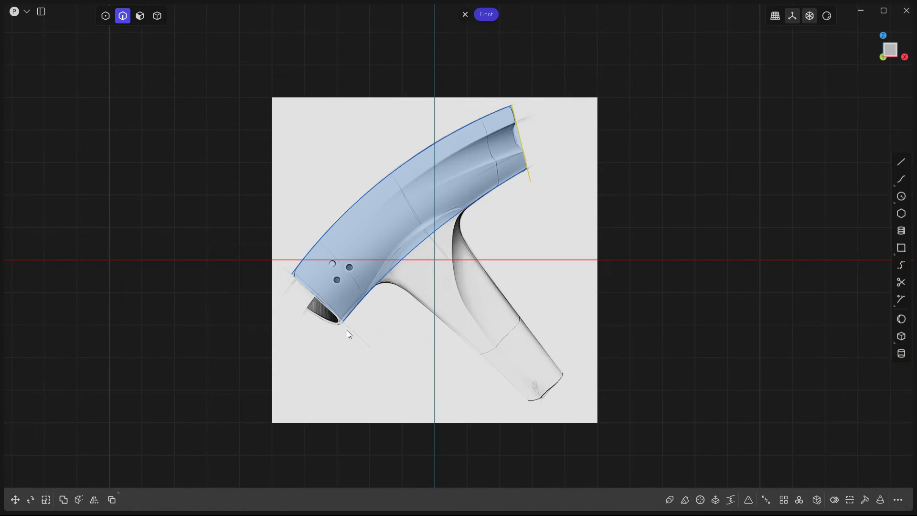
left_click(354, 335)
left_click(382, 317)
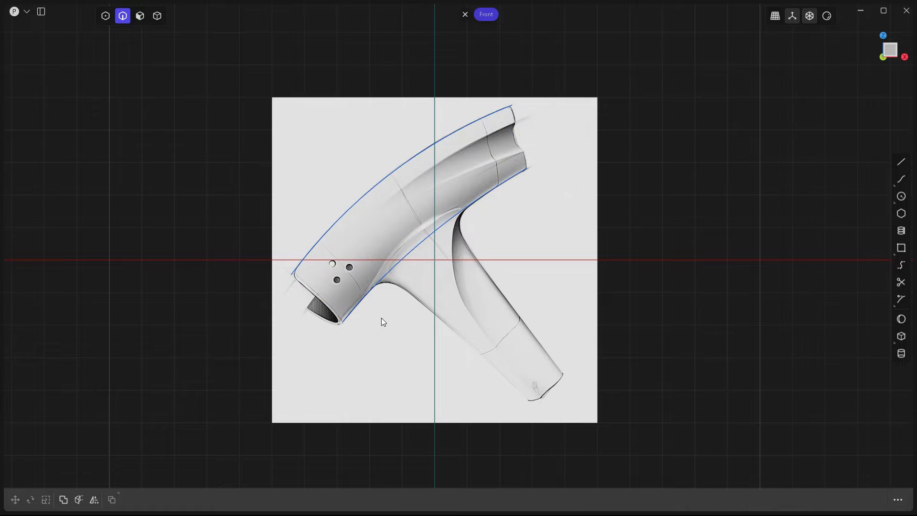
Step: Show the side panels and turn on grid snapping
scroll(423, 311, "up", 5)
scroll(442, 270, "down", 3)
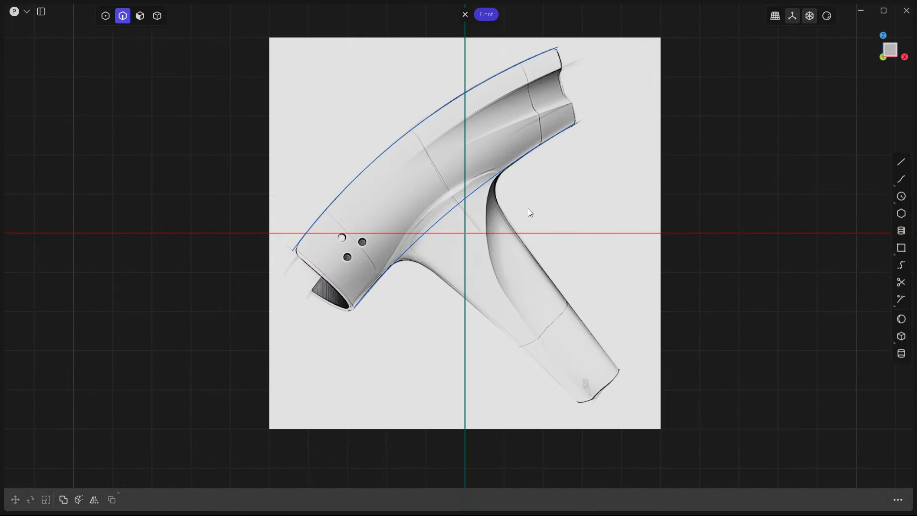
middle_click_drag(526, 209, 451, 240)
scroll(452, 240, "down", 4)
scroll(457, 191, "up", 4)
middle_click_drag(480, 278, 644, 308)
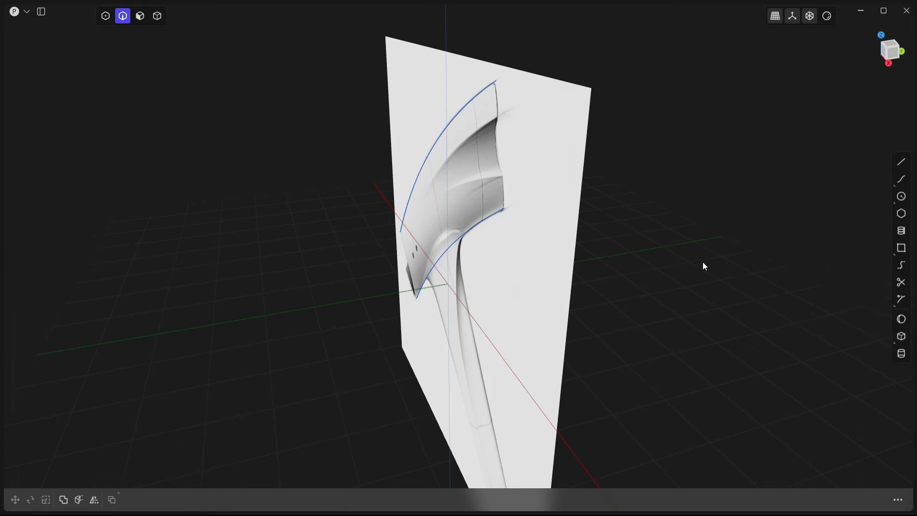
key("Tab")
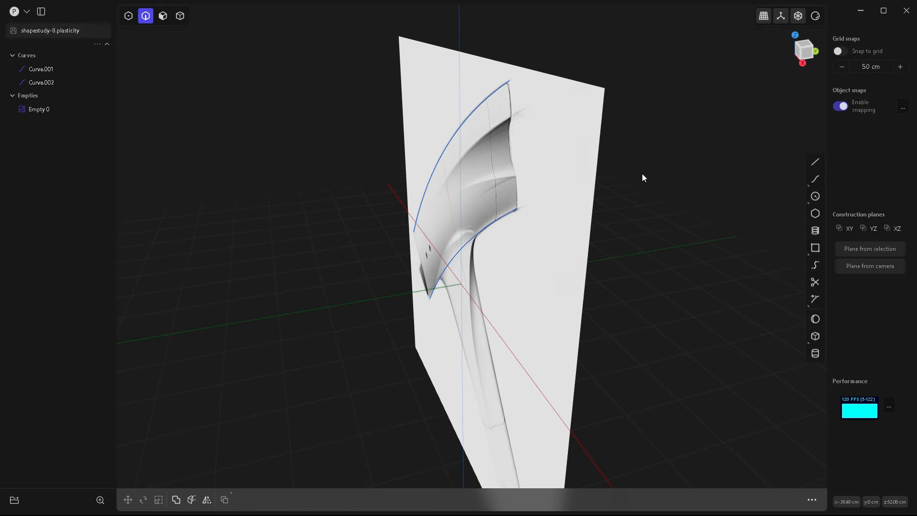
left_click(840, 51)
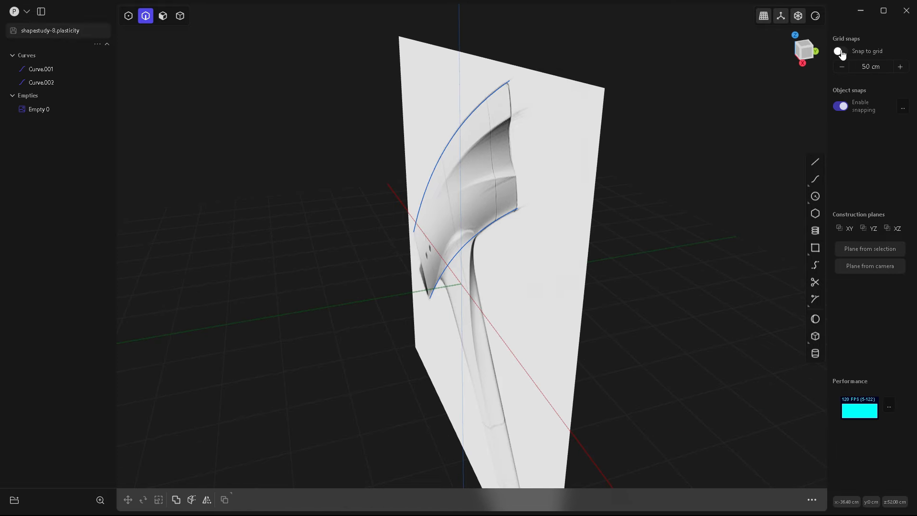
Step: Move the upper curve -100 cm along the Y axis, away from the reference image
left_click(451, 141)
key("g")
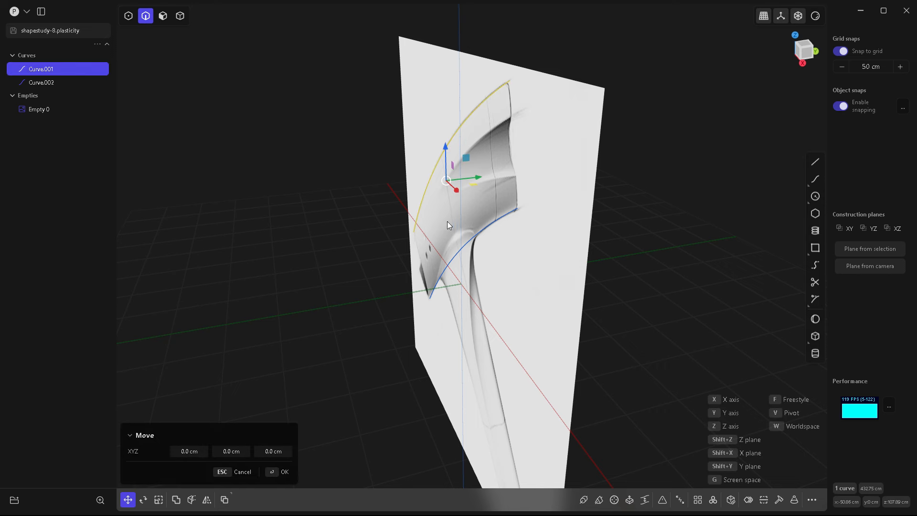
left_click_drag(479, 177, 412, 173)
key("Return")
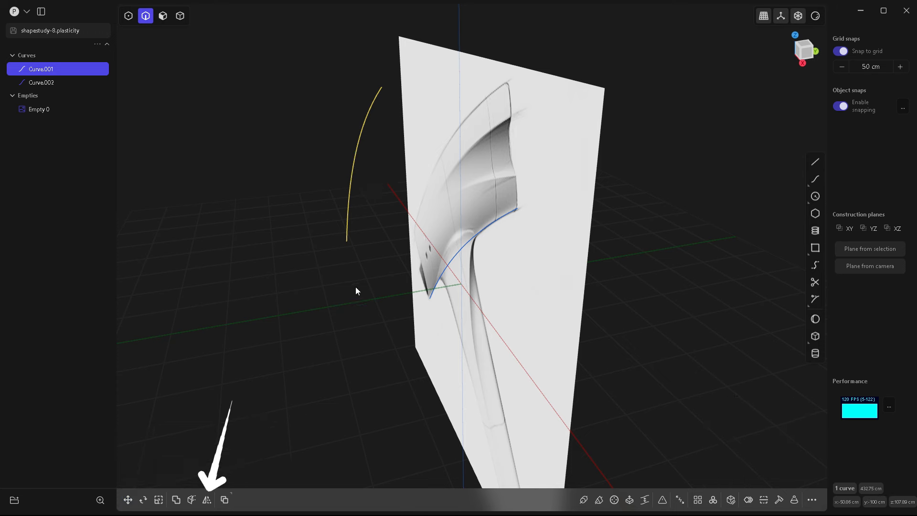
Step: Mirror the offset upper curve along the Y axis to the other side of the reference image
middle_click_drag(355, 287, 417, 279)
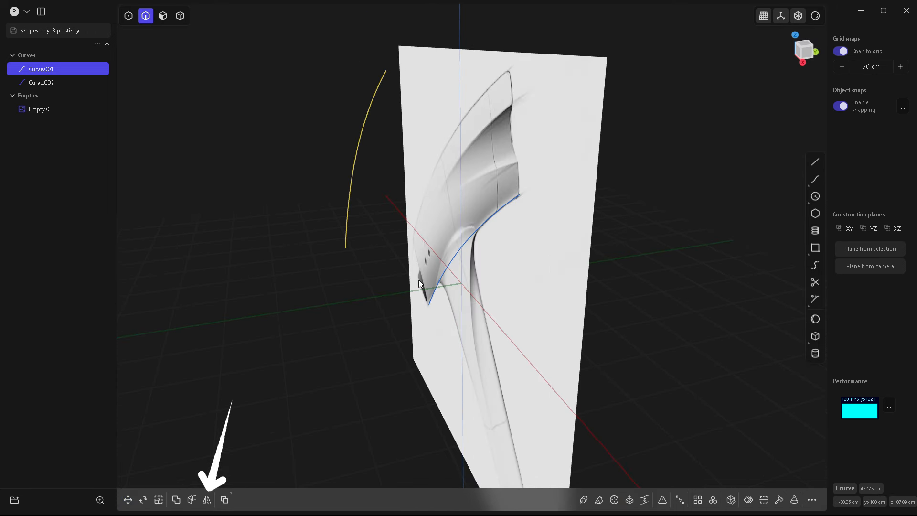
mouse_move(385, 241)
middle_mouse_down()
mouse_move(348, 256)
mouse_move(361, 267)
middle_mouse_up()
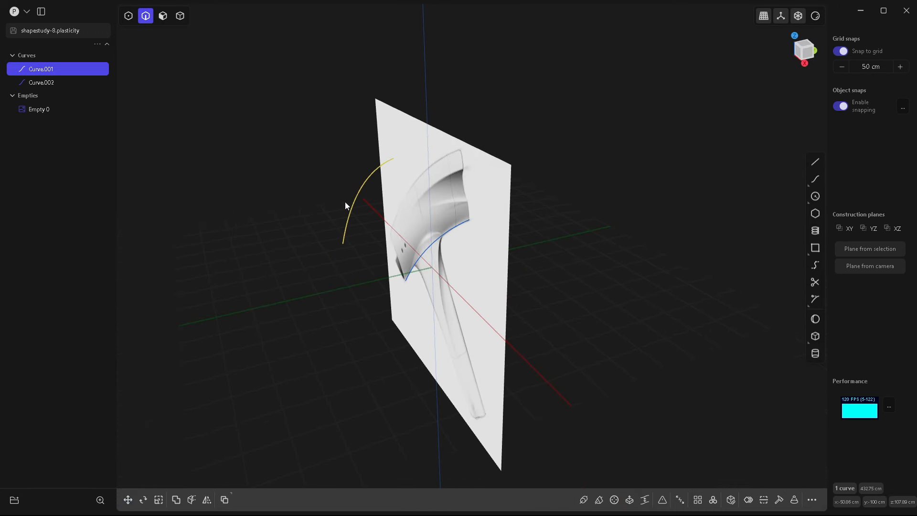
left_click(207, 500)
middle_click_drag(523, 231, 485, 259)
left_click(412, 261)
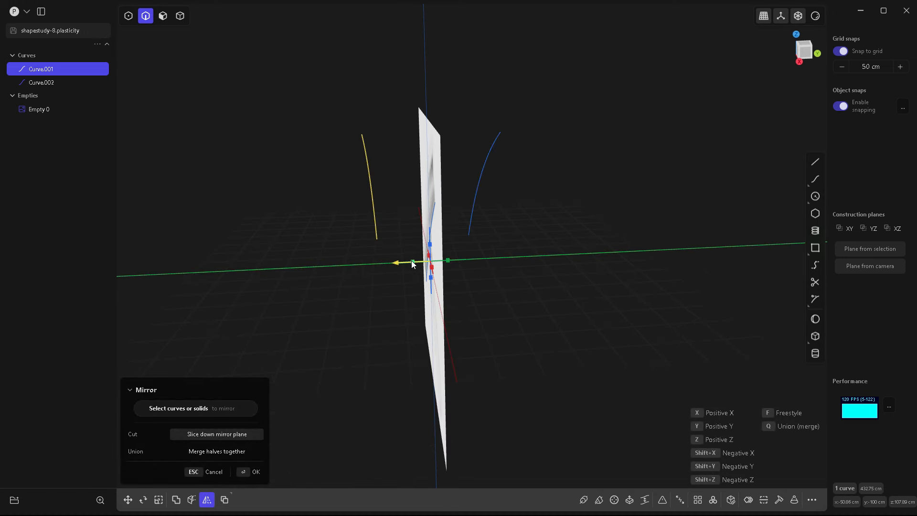
key("Return")
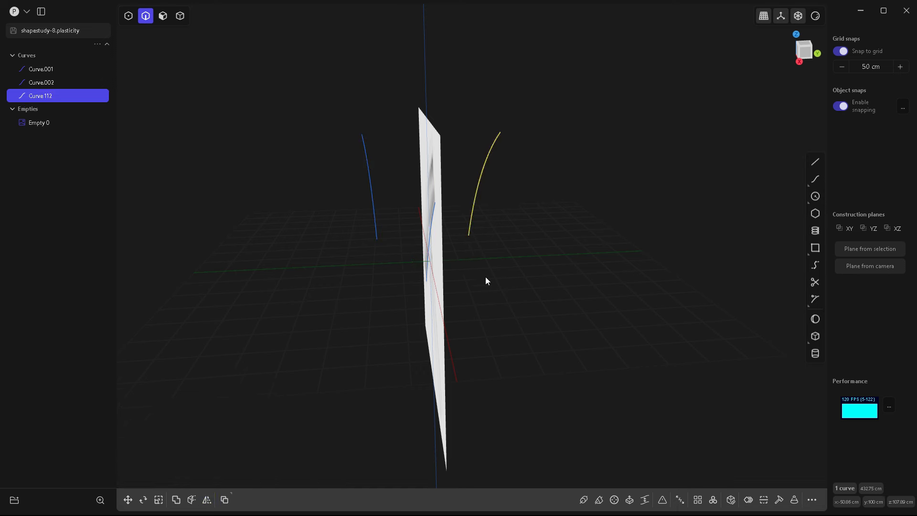
key("Escape")
mouse_move(491, 249)
middle_mouse_down()
mouse_move(467, 248)
mouse_move(487, 249)
middle_mouse_up()
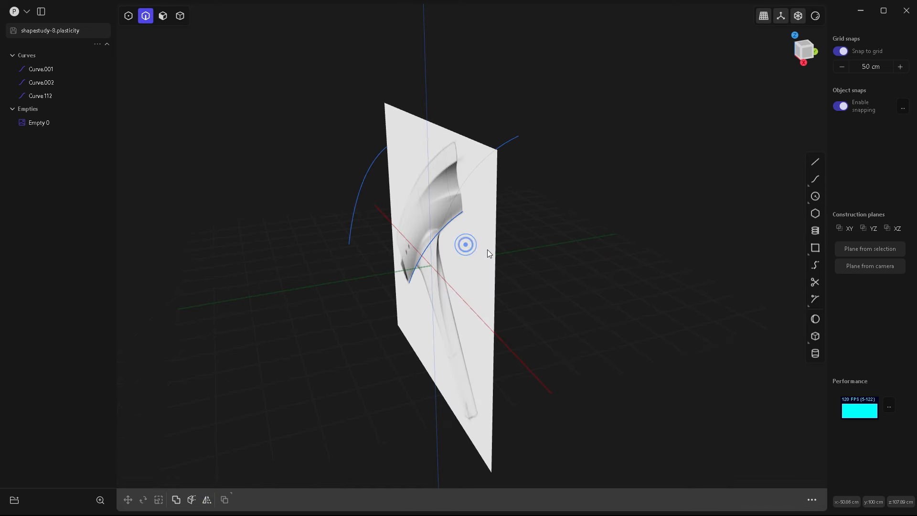
left_click(372, 163)
left_click(454, 216)
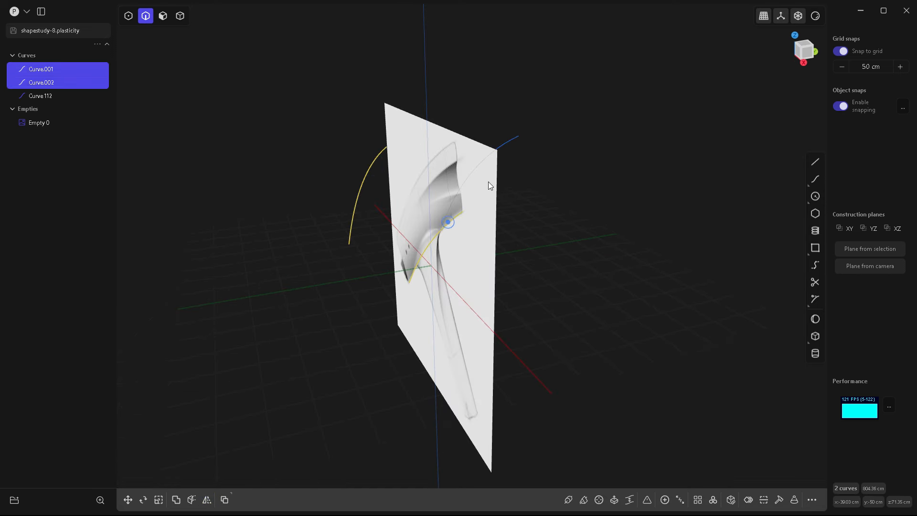
left_click(502, 143)
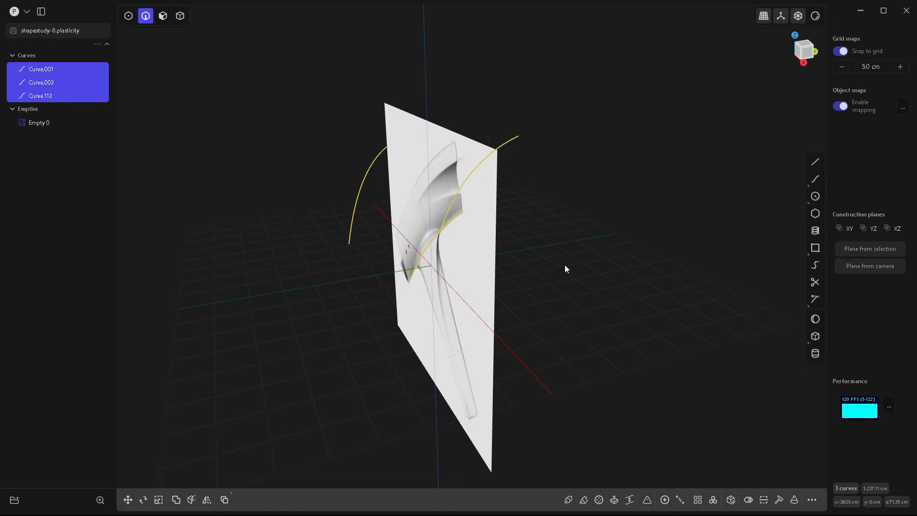
key("l")
mouse_move(583, 252)
middle_mouse_down()
mouse_move(558, 256)
mouse_move(557, 279)
middle_mouse_up()
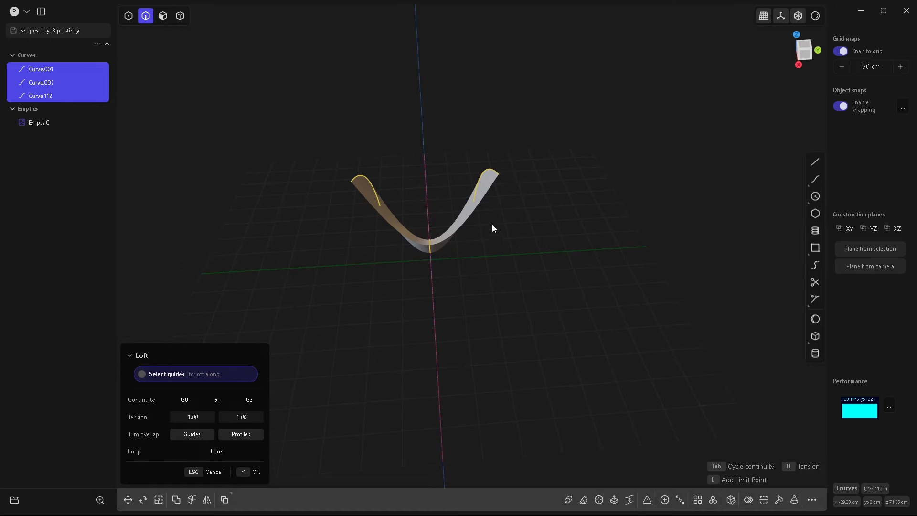
mouse_move(492, 225)
middle_mouse_down()
mouse_move(454, 222)
mouse_move(481, 220)
middle_mouse_up()
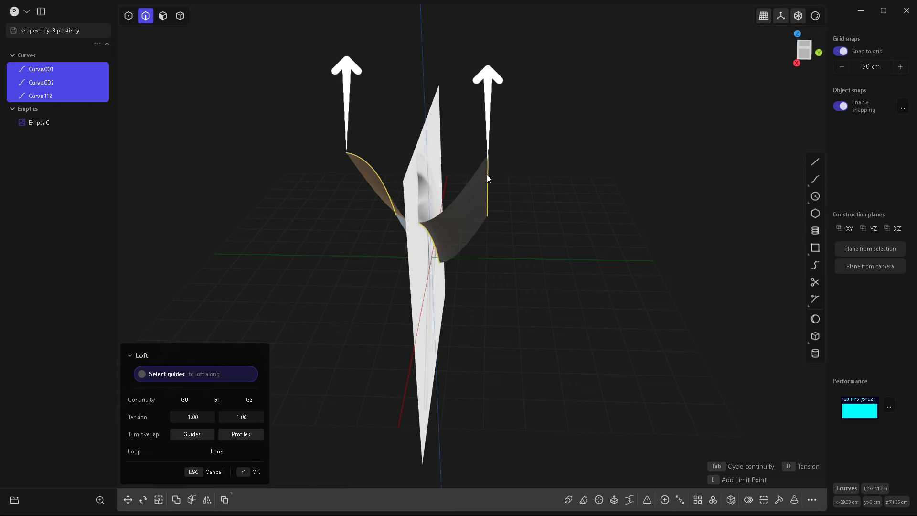
middle_click_drag(485, 246, 535, 244)
middle_click_drag(400, 249, 399, 207)
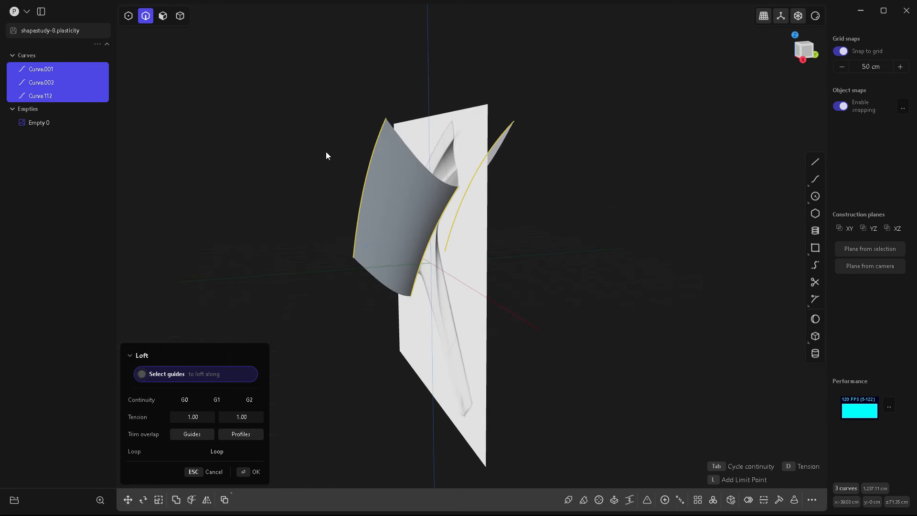
key("Escape")
left_click(314, 180)
Step: Select the two outer offset curves and turn off grid snapping
left_click(366, 170)
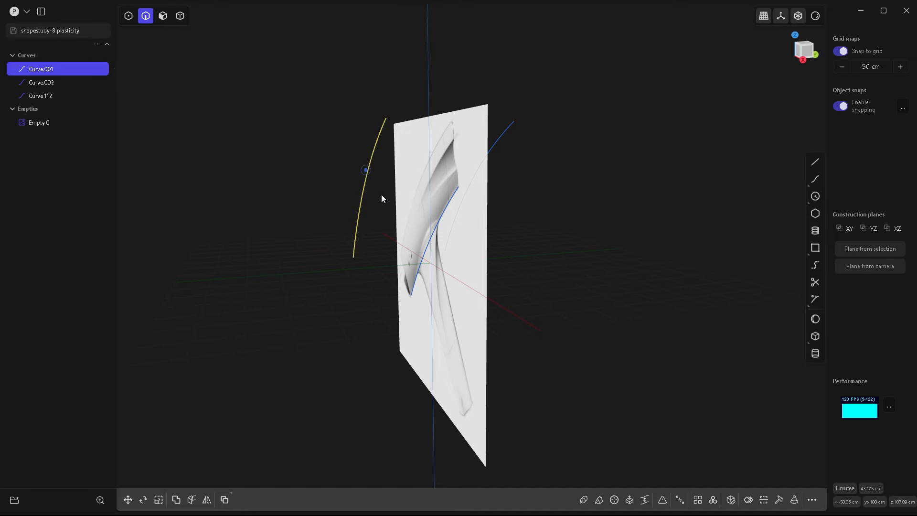
left_click(503, 135)
middle_click_drag(517, 220, 497, 248)
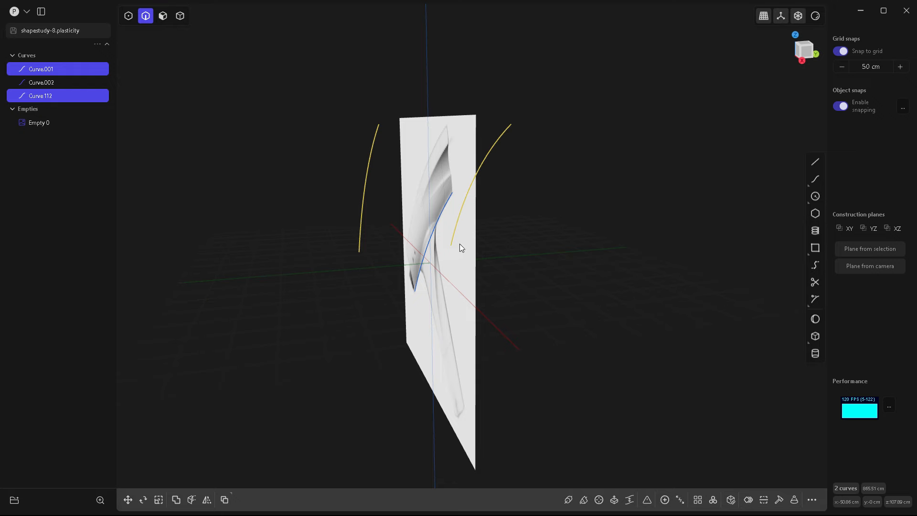
key("e")
mouse_move(524, 227)
middle_mouse_down()
mouse_move(508, 273)
mouse_move(531, 239)
middle_mouse_up()
left_click(536, 191)
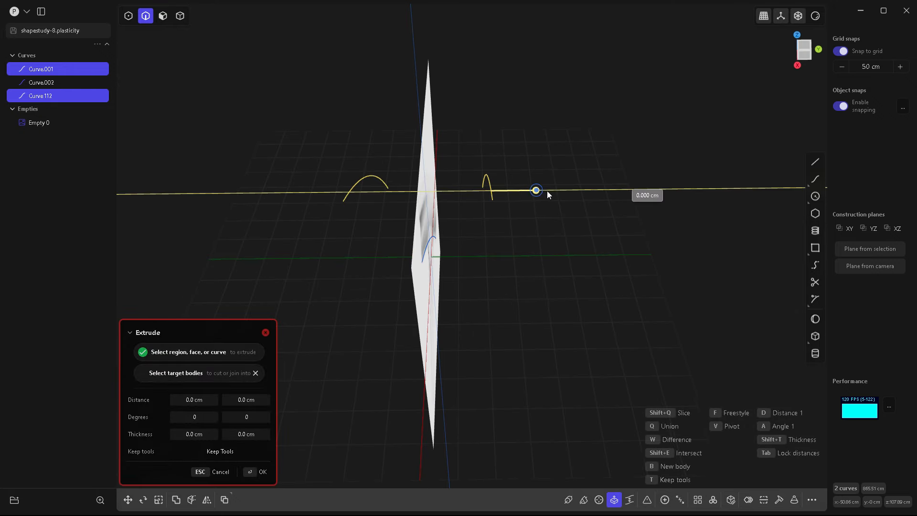
left_click(840, 51)
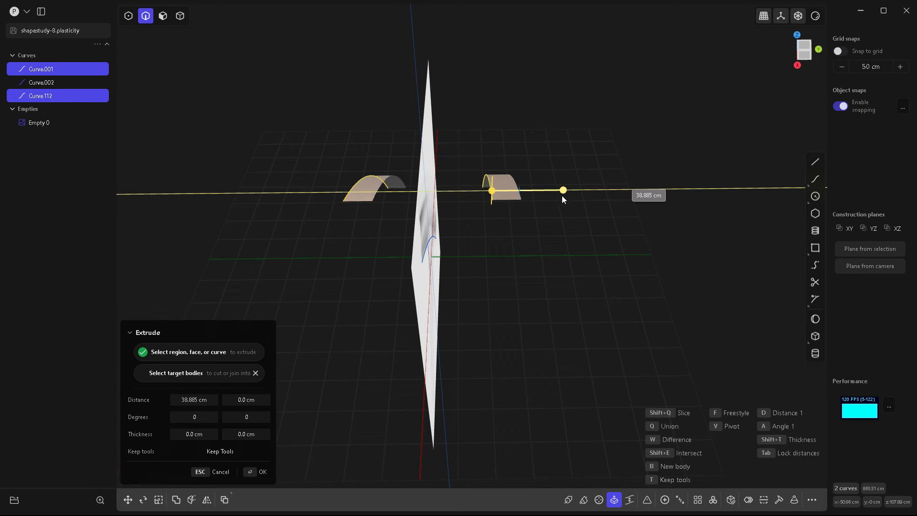
left_click(561, 196)
key("Escape")
middle_click_drag(531, 230, 501, 219)
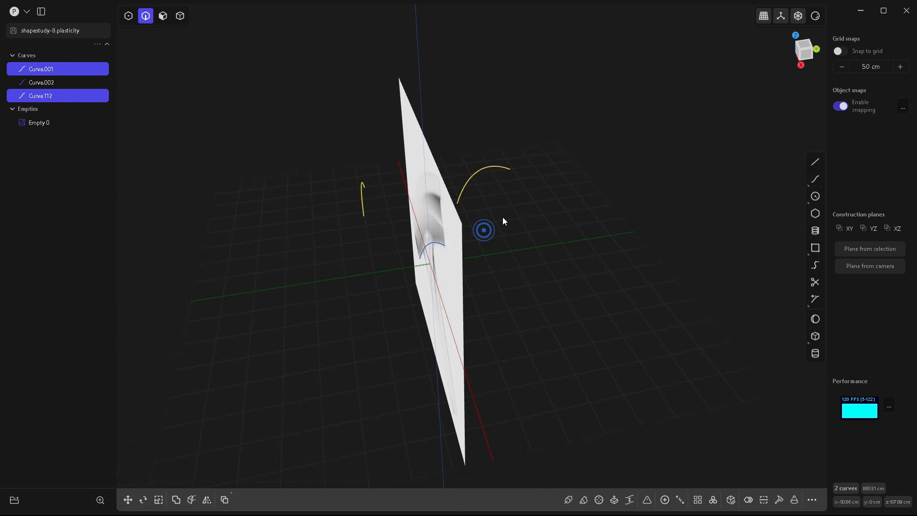
Step: Extrude the two outer curves upward along the Z axis by about 100.6 cm to form vertical sheets
key("e")
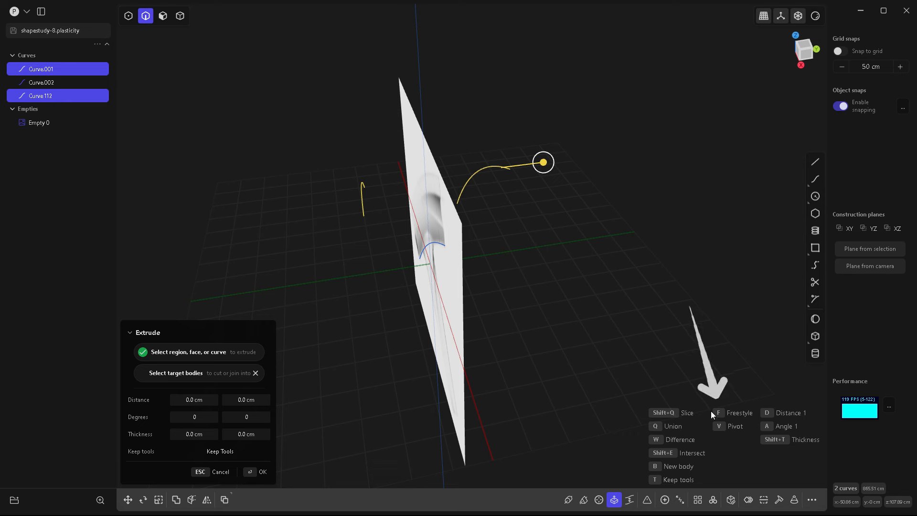
mouse_move(478, 227)
middle_mouse_down()
mouse_move(411, 311)
mouse_move(386, 257)
middle_mouse_up()
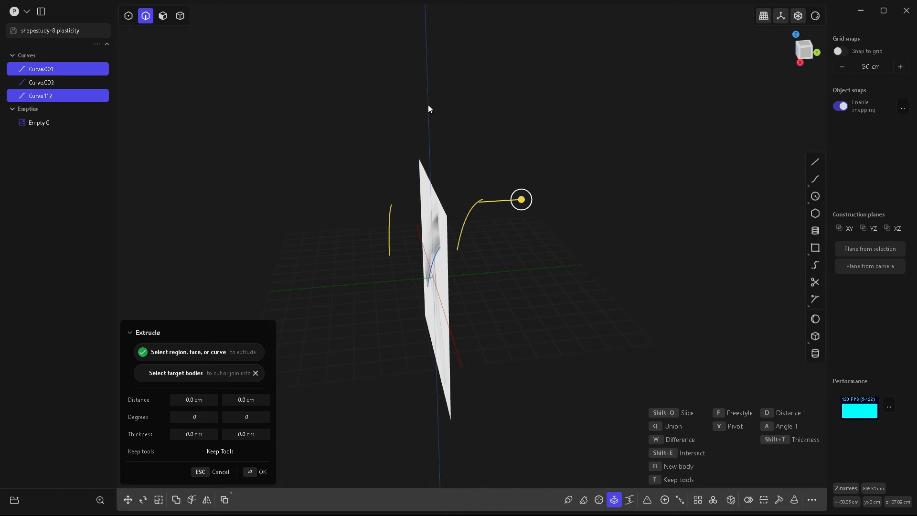
left_click_drag(427, 104, 430, 80)
left_click(429, 57)
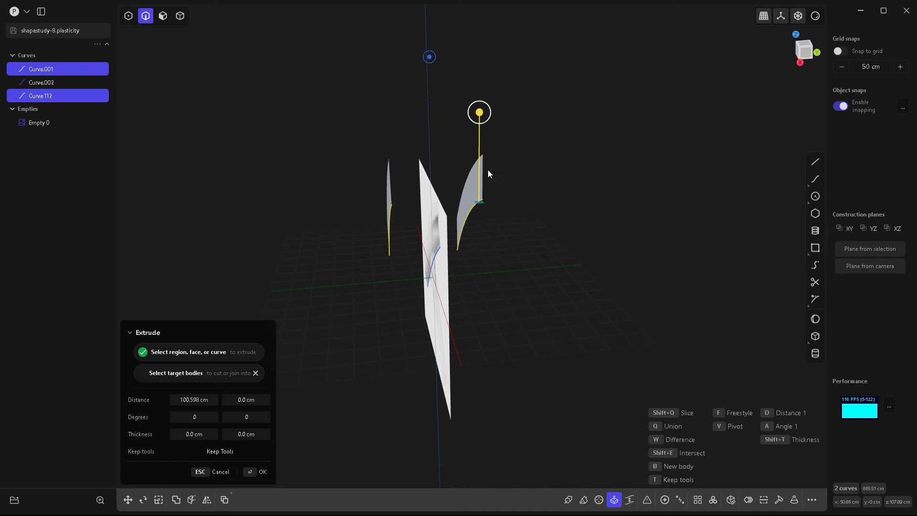
middle_click_drag(397, 286, 473, 104)
left_click(474, 104)
Step: Delete the two original outer curves, keeping the extruded sheets and the central lower curve
left_click(442, 167)
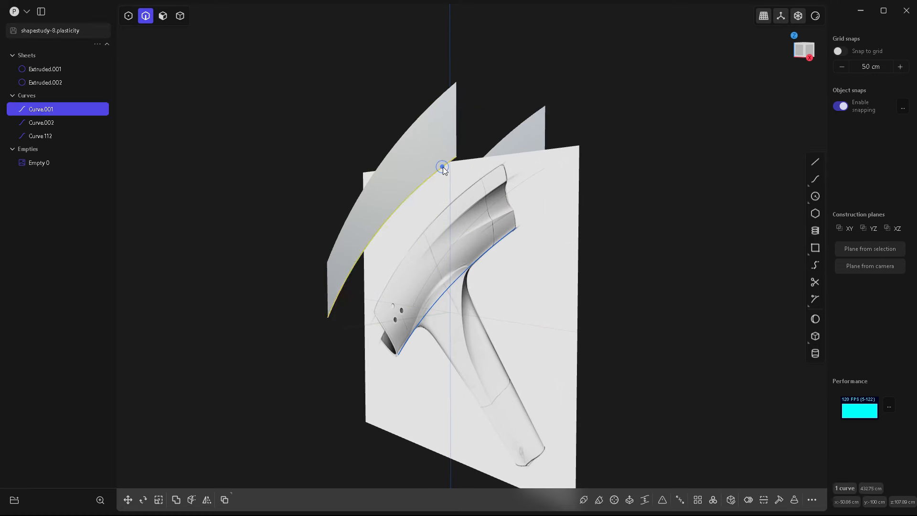
left_click(532, 179, "shift")
middle_click_drag(583, 285, 486, 278)
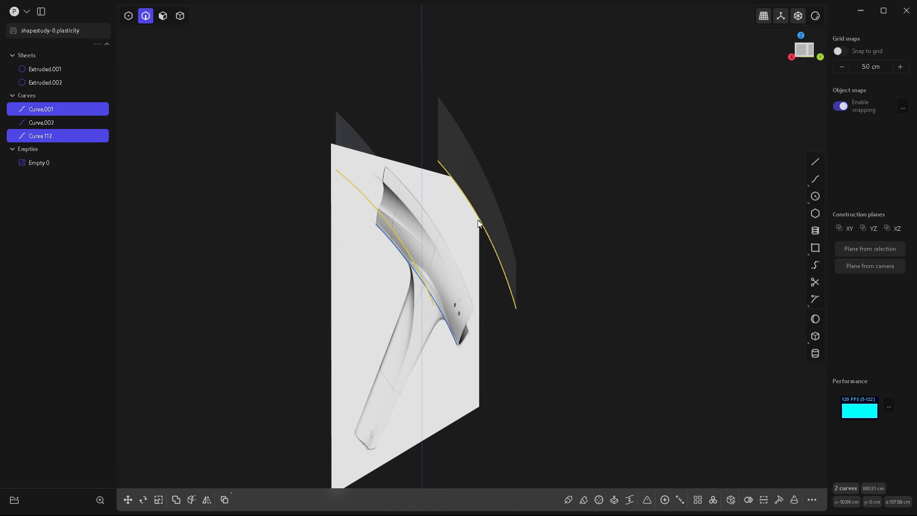
key("Delete")
middle_click_drag(534, 189, 616, 177)
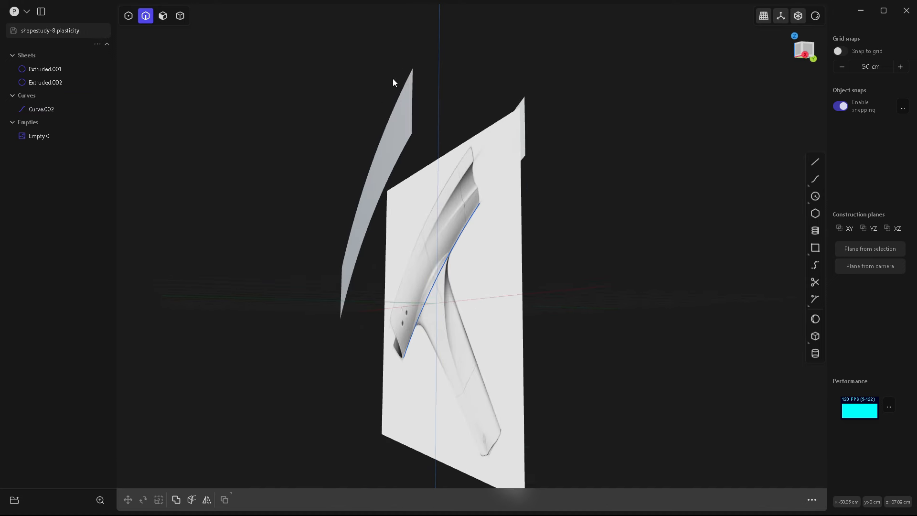
Step: Loft a surface from one sheet's lower edge through the central curve to the other sheet's lower edge, with G1 continuity
left_click(395, 161)
key("e")
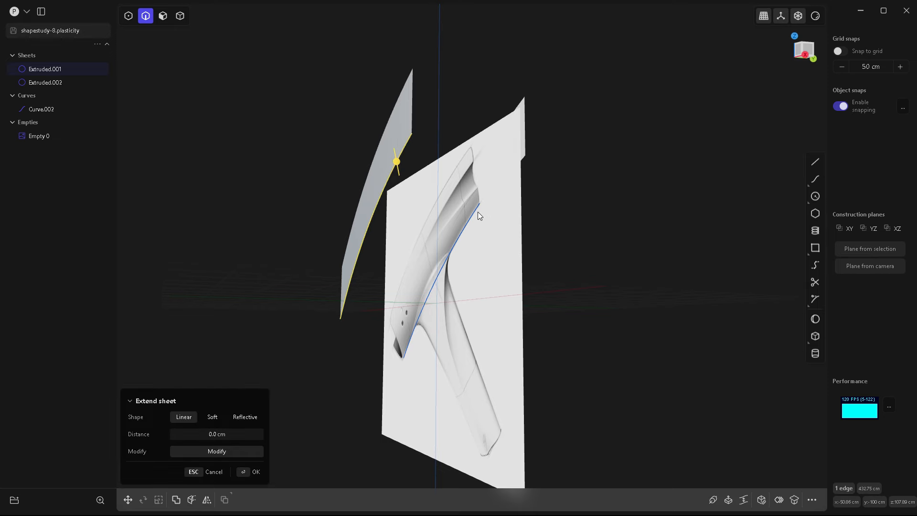
left_click(467, 221)
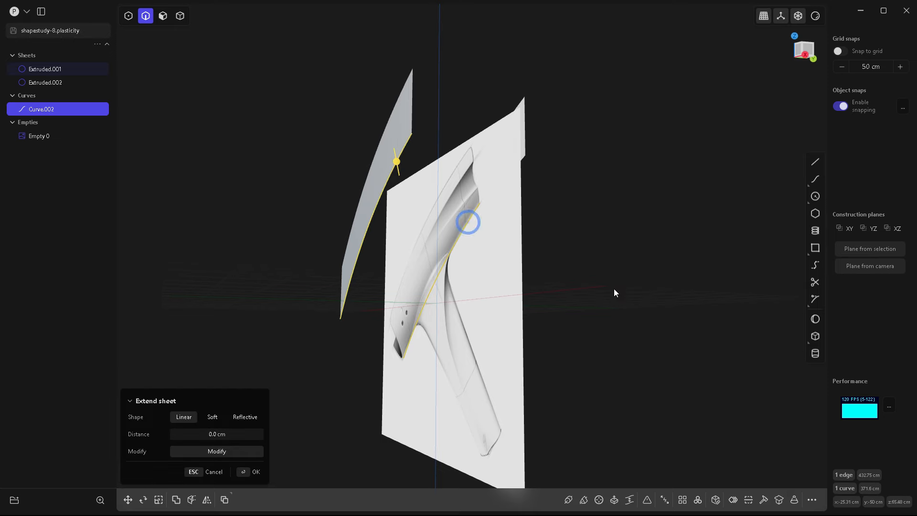
middle_click_drag(610, 286, 511, 258)
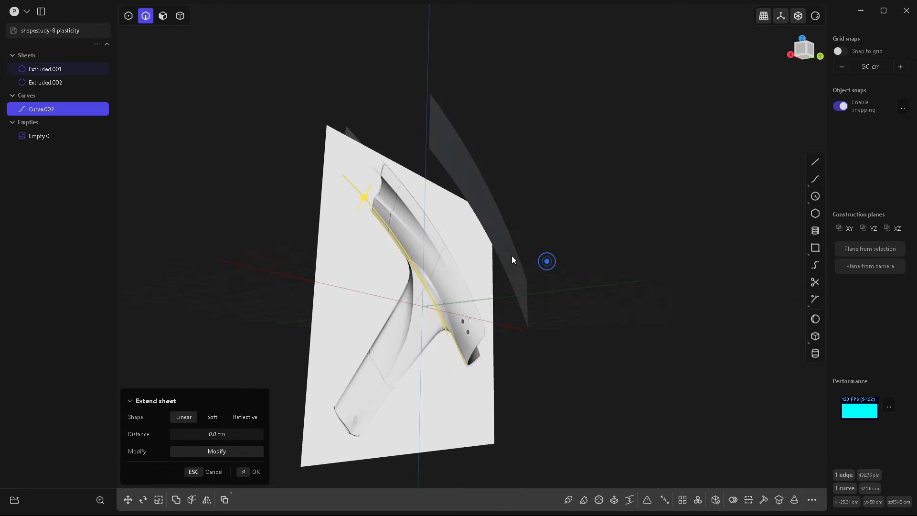
left_click(450, 176, "shift")
middle_click_drag(443, 257, 444, 284)
key("l")
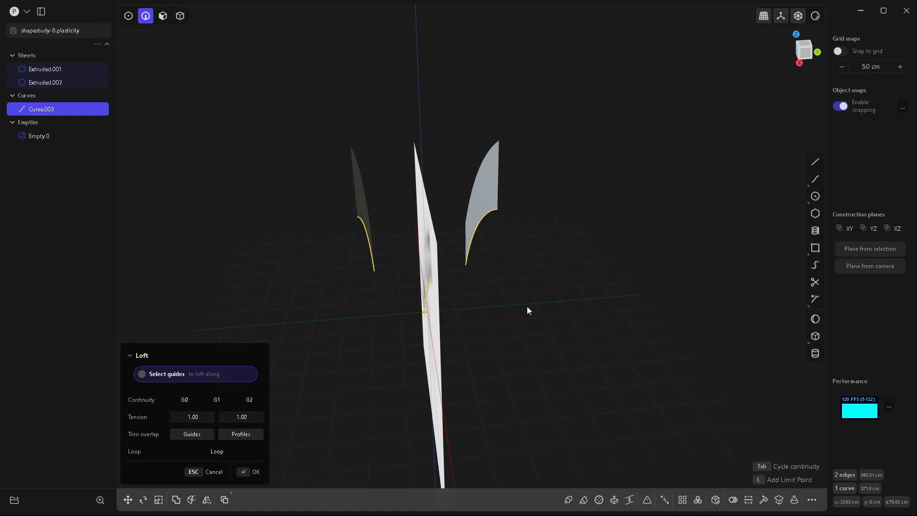
middle_click_drag(527, 308, 571, 263)
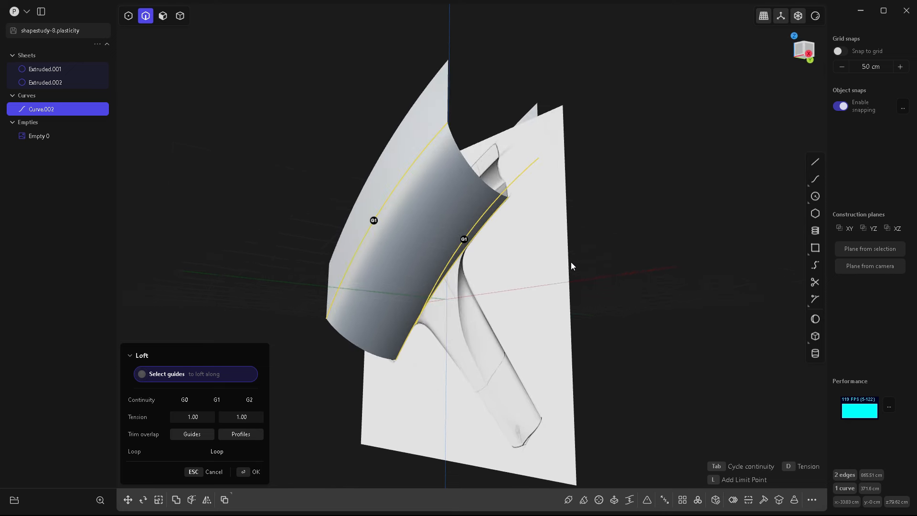
key("Return")
Step: Delete the two extruded helper sheets, keeping only the lofted surface and the central curve
key("4")
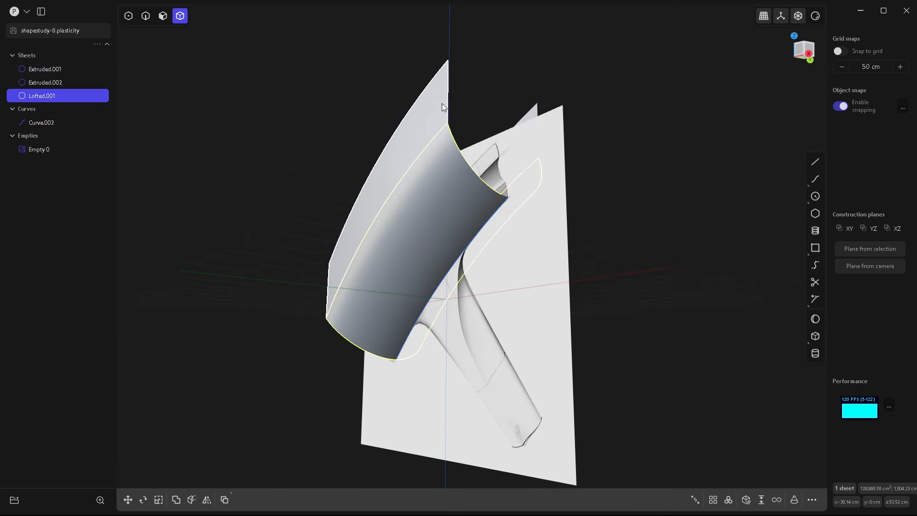
left_click(442, 103)
left_click(530, 114, "shift")
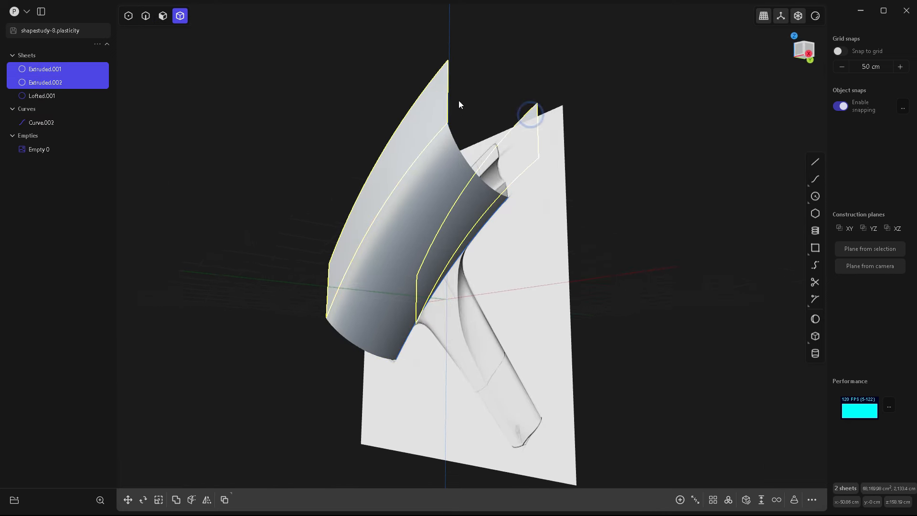
key("Delete")
Step: Switch to the front view and compare the lofted surface with the reference sketch
middle_click_drag(430, 199, 495, 205)
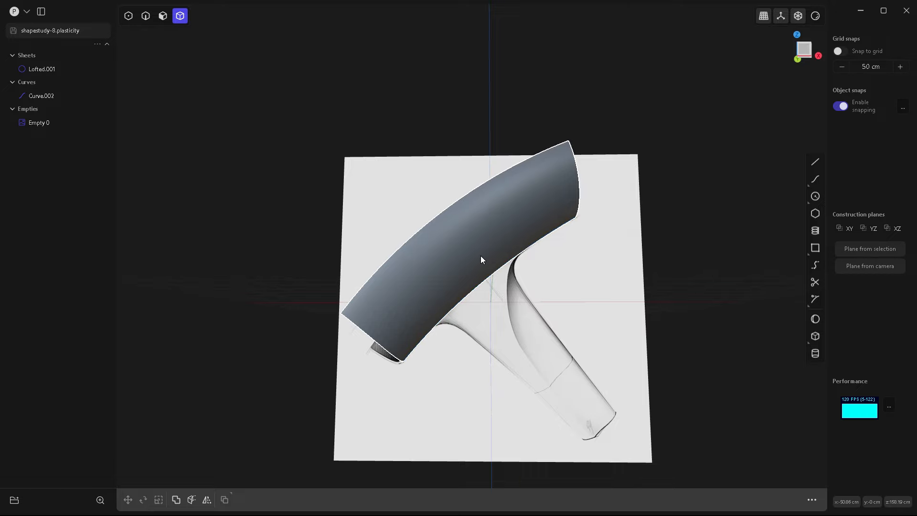
key("KP_1")
scroll(501, 322, "up", 5)
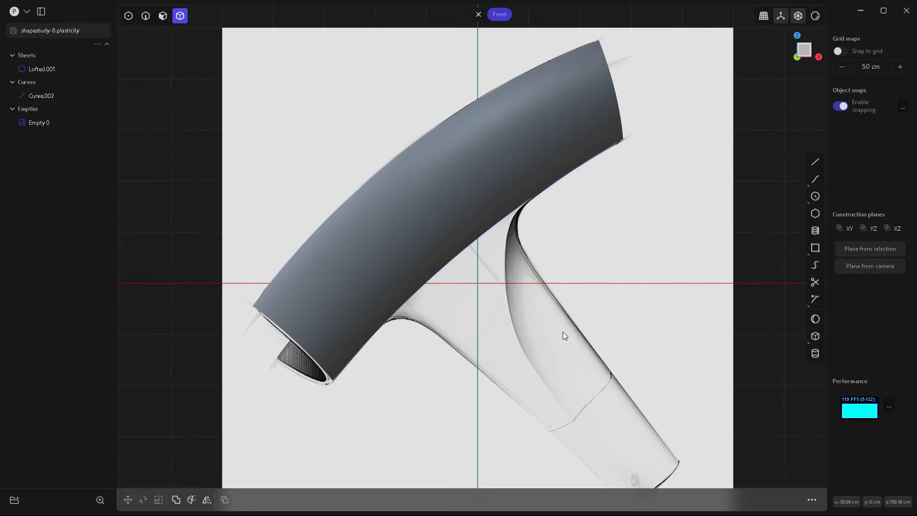
scroll(465, 279, "up", 5)
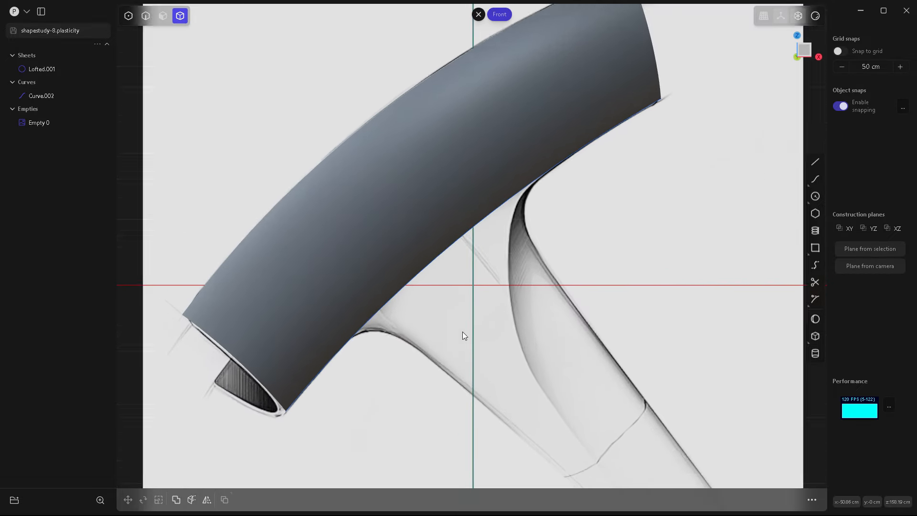
scroll(462, 331, "down", 2)
scroll(496, 281, "up", 3)
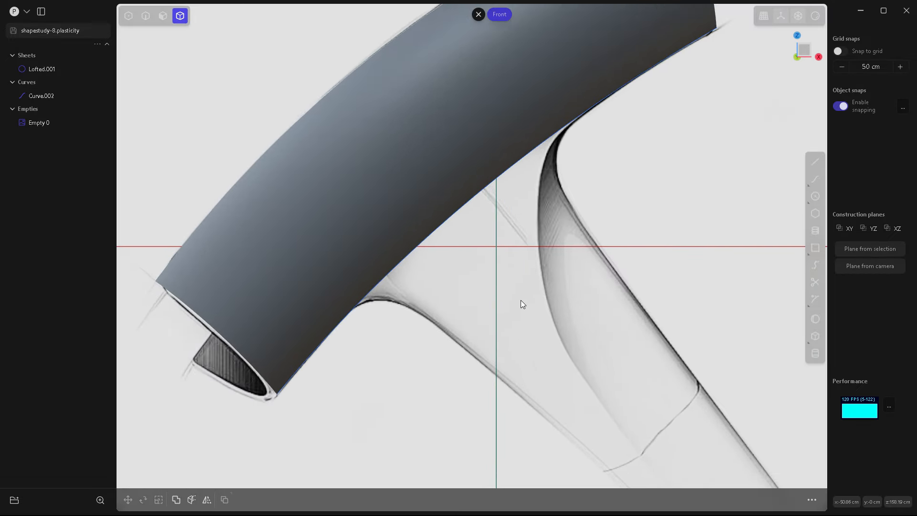
Step: Insert a point on the tube's lower curve where the handle's left outline meets the tube
left_click(442, 221)
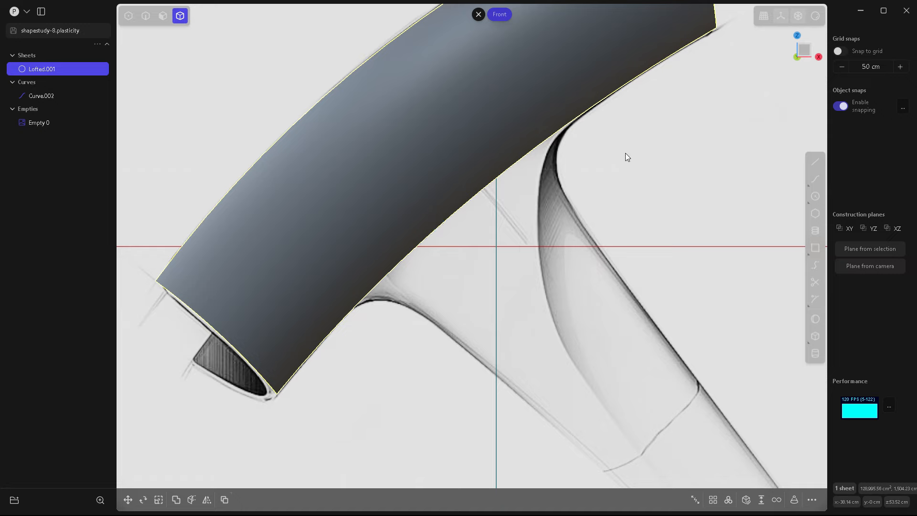
key("2")
left_click(604, 102)
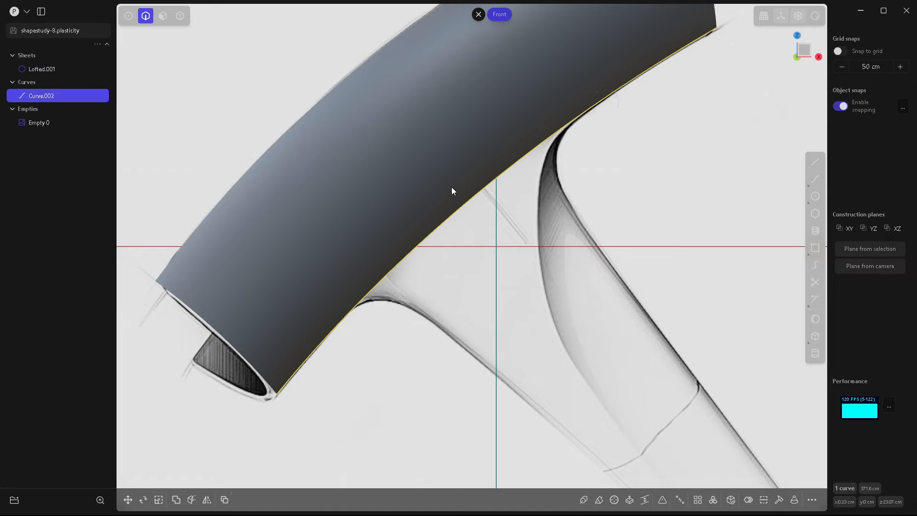
scroll(426, 250, "down", 5)
scroll(512, 246, "up", 6)
scroll(520, 248, "up", 5)
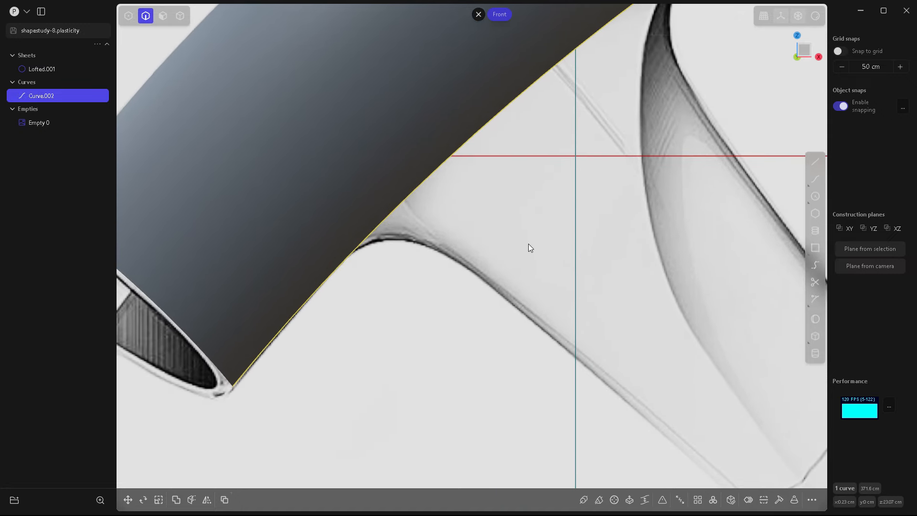
scroll(406, 270, "down", 1)
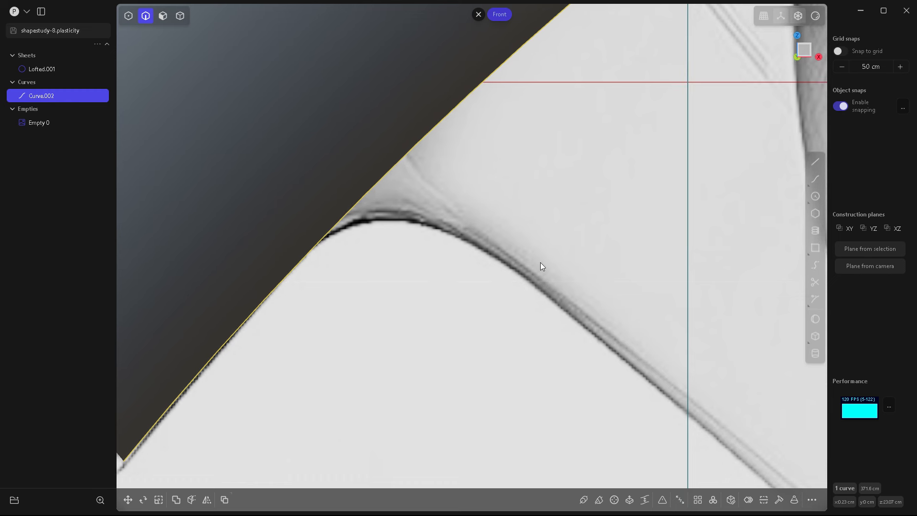
left_click(814, 300)
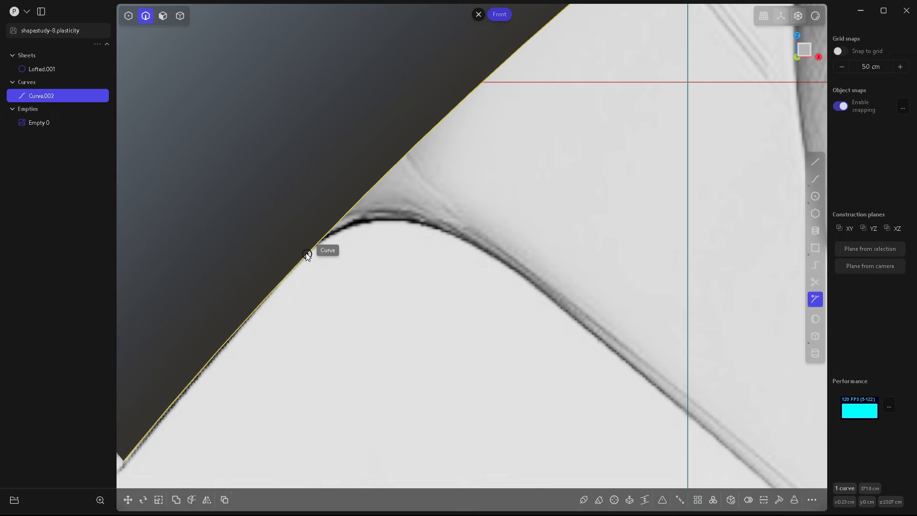
key("Escape")
Step: Insert a second point on the tube's lower curve where the handle's right outline meets the tube
middle_click_drag(312, 265, 340, 234)
scroll(534, 91, "up", 5)
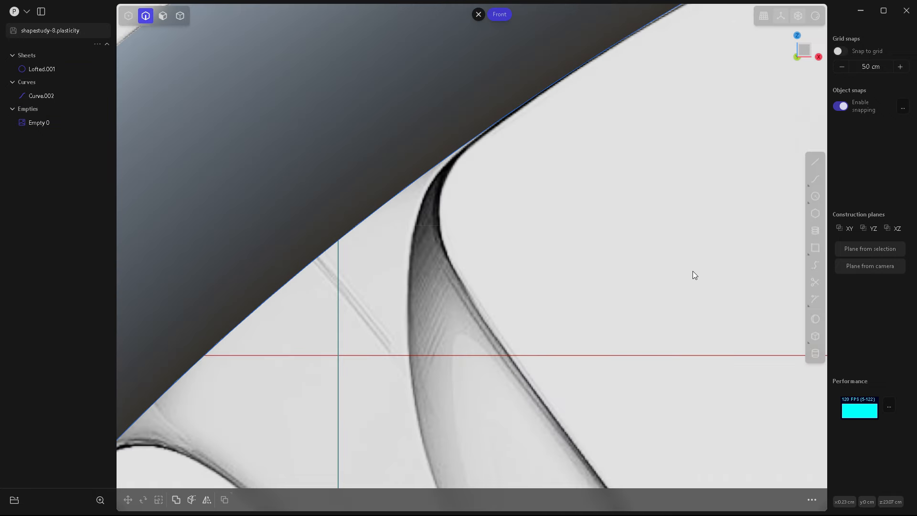
left_click(815, 299)
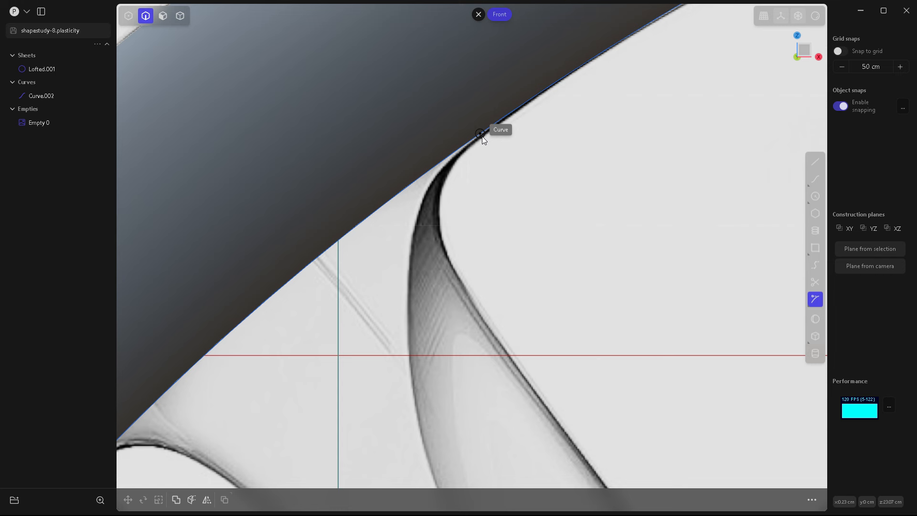
left_click(482, 136)
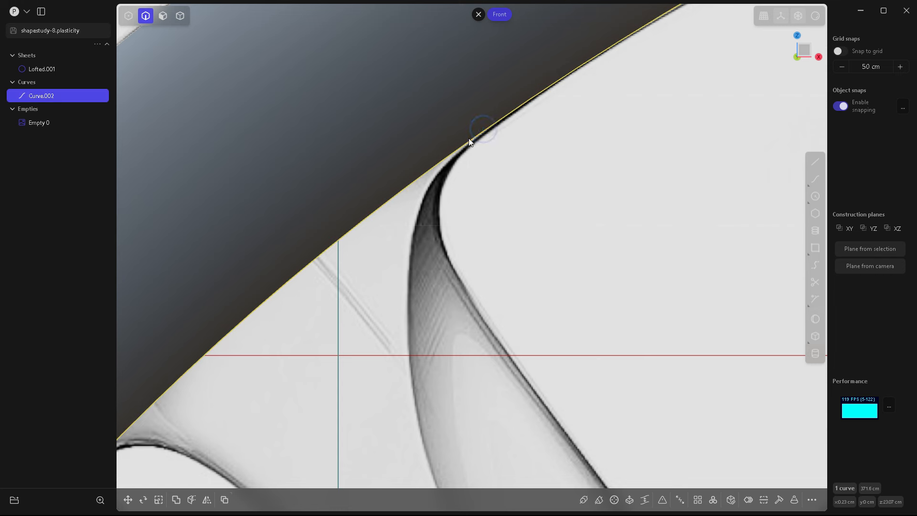
Step: Split the tube's lower curve into three separate segments at the two inserted points and check the segments
left_click(680, 500)
left_click(535, 222)
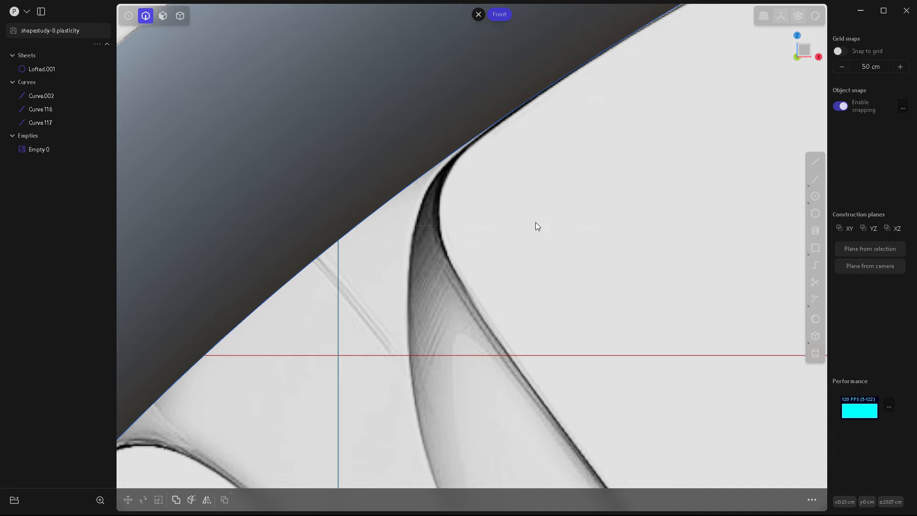
left_click(511, 115)
scroll(512, 115, "down", 6)
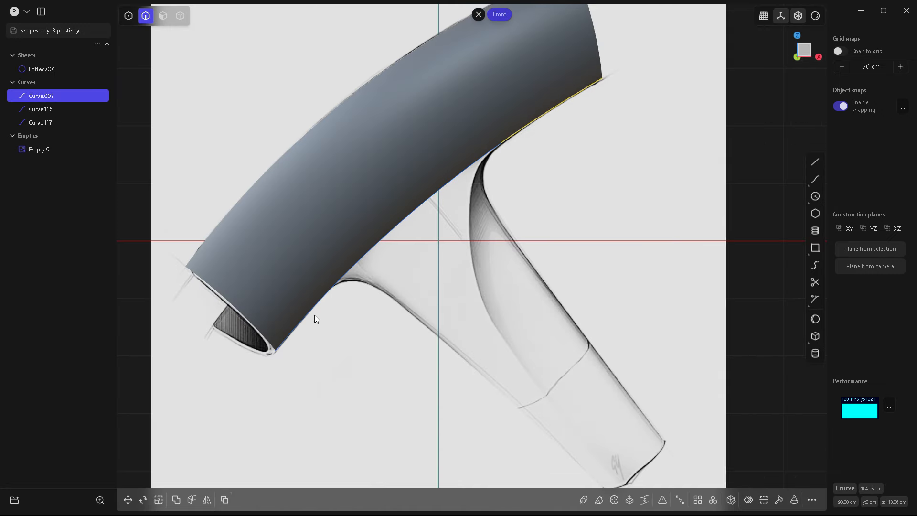
left_click(315, 314)
left_click(537, 183)
scroll(537, 182, "down", 3)
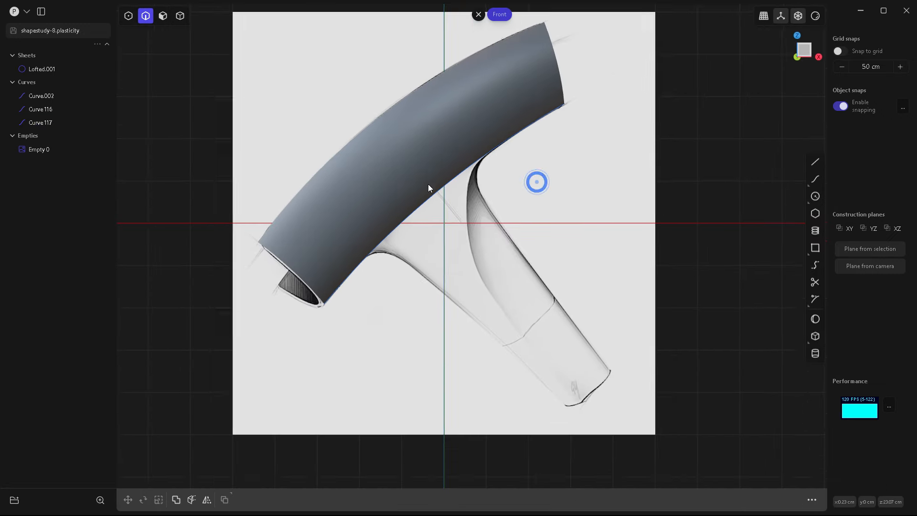
Step: Hide the middle segment of the tube's lower curve, between the handle's left and right outlines
scroll(486, 279, "up", 4)
left_click(414, 168)
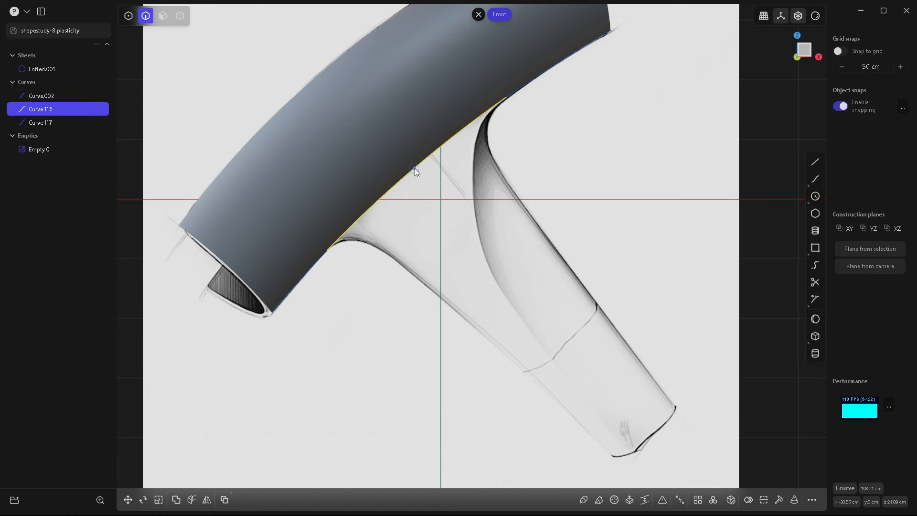
left_click(75, 109)
scroll(440, 245, "down", 2)
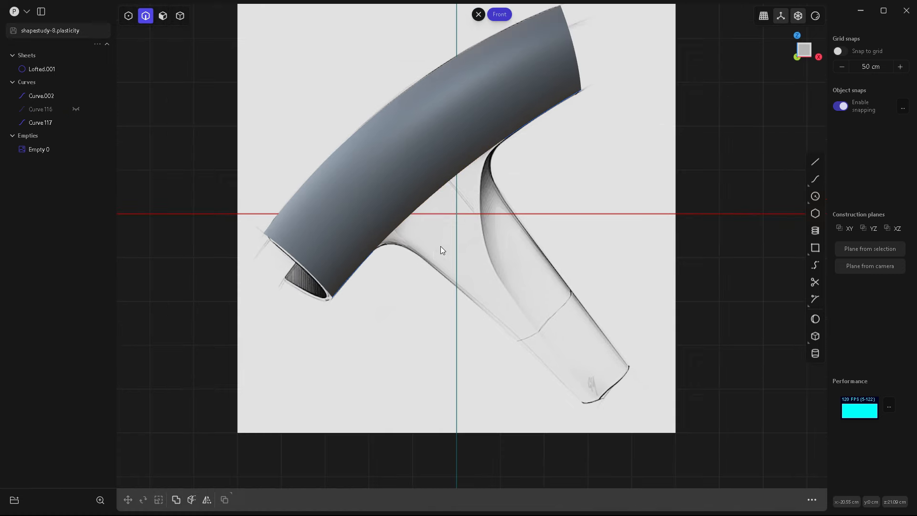
Step: Draw a three-point curve along the handle's right outline, from below its bend to the handle's lower end
scroll(441, 246, "up", 3)
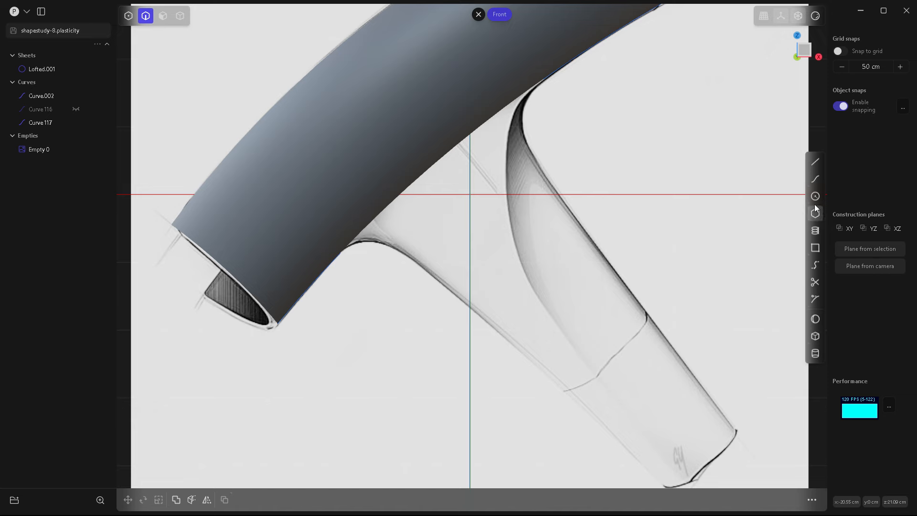
left_click(816, 180)
scroll(537, 152, "up", 3)
scroll(544, 152, "down", 2)
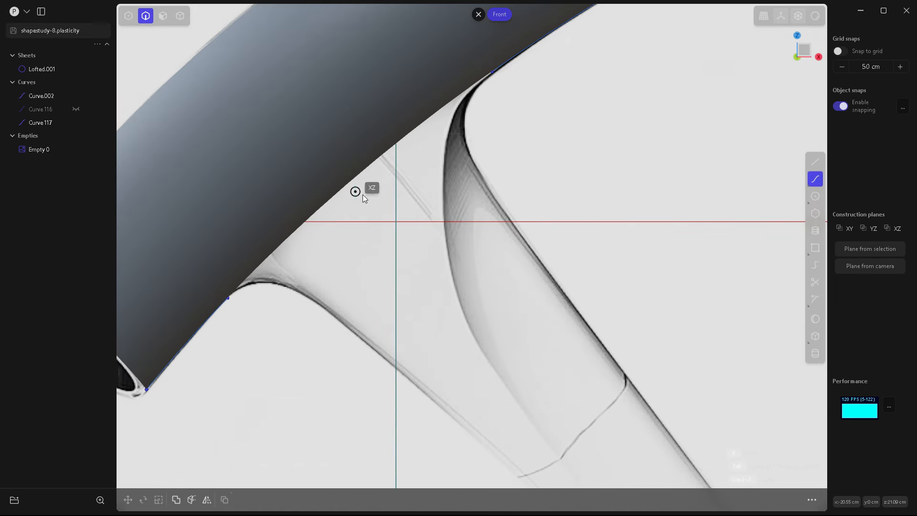
left_click(470, 154)
scroll(370, 180, "down", 3)
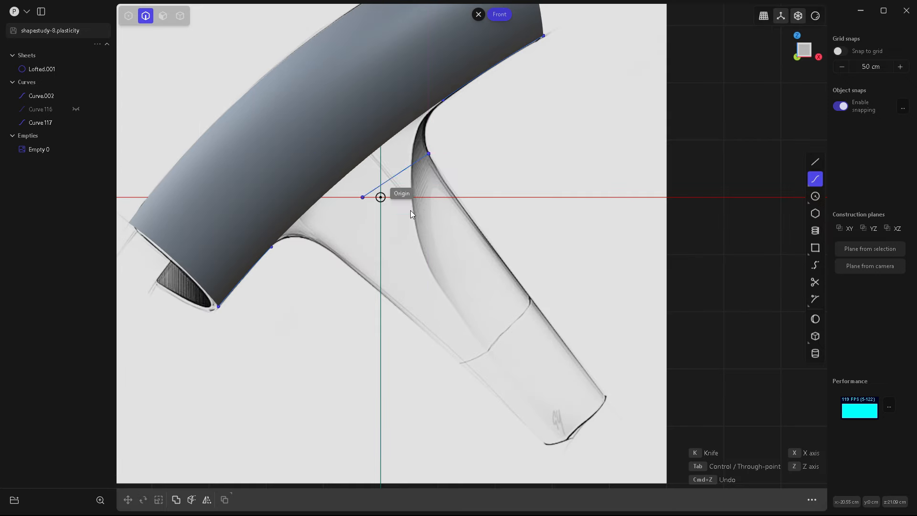
left_click(517, 283)
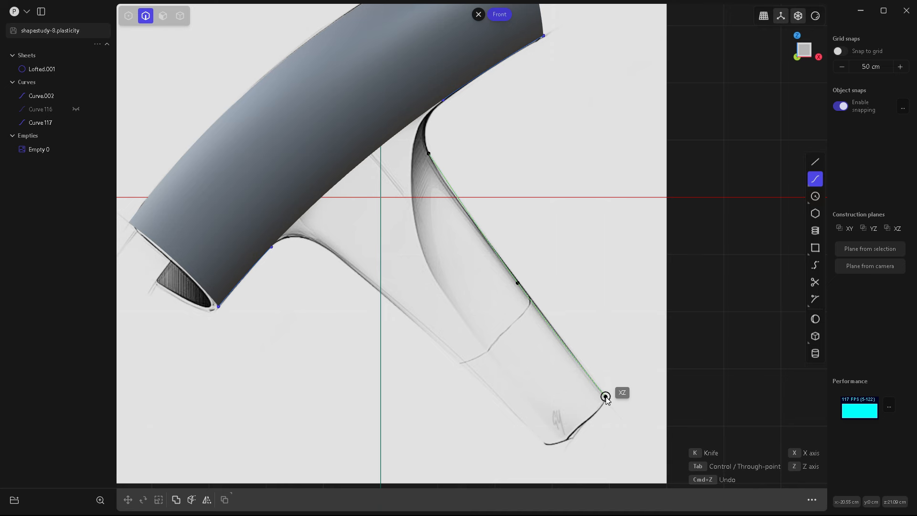
left_click(605, 397)
key("Return")
Step: Adjust the two inner control points of the handle's right curve so it follows the sketched outline
scroll(494, 250, "up", 2)
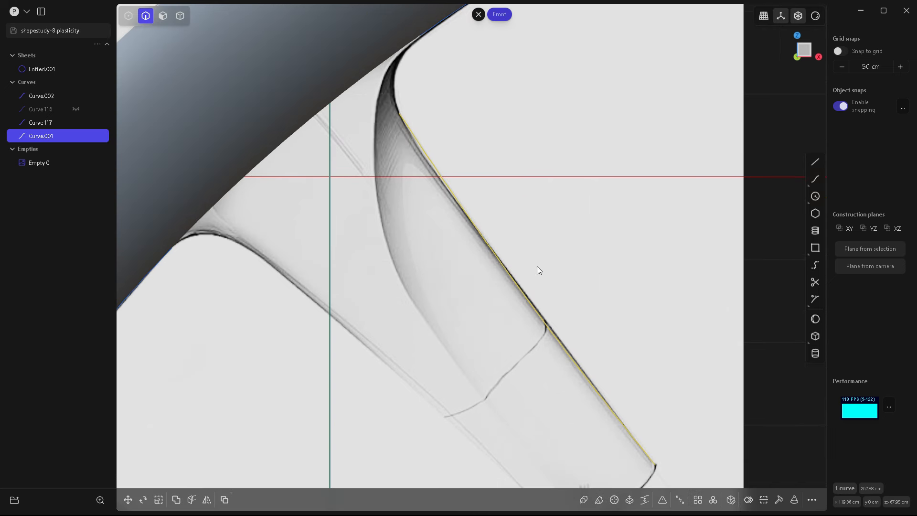
key("1")
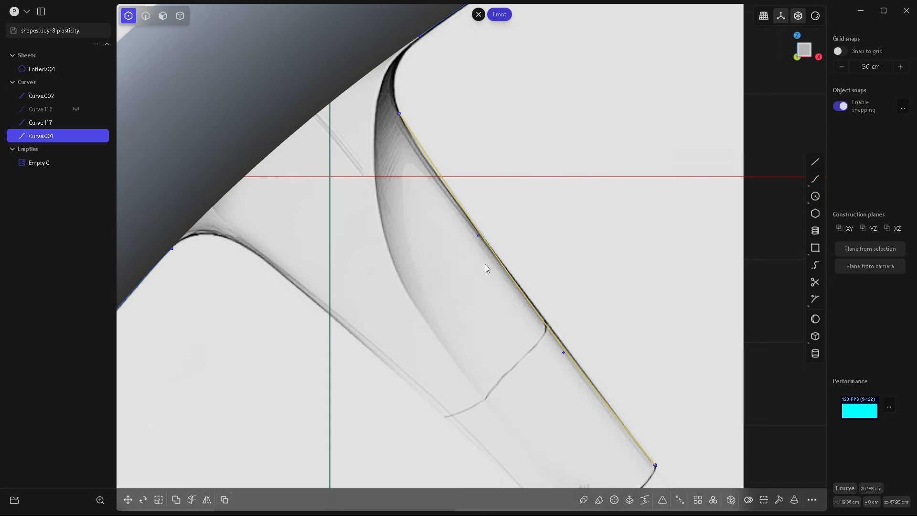
left_click(477, 234)
left_click_drag(477, 234, 413, 150)
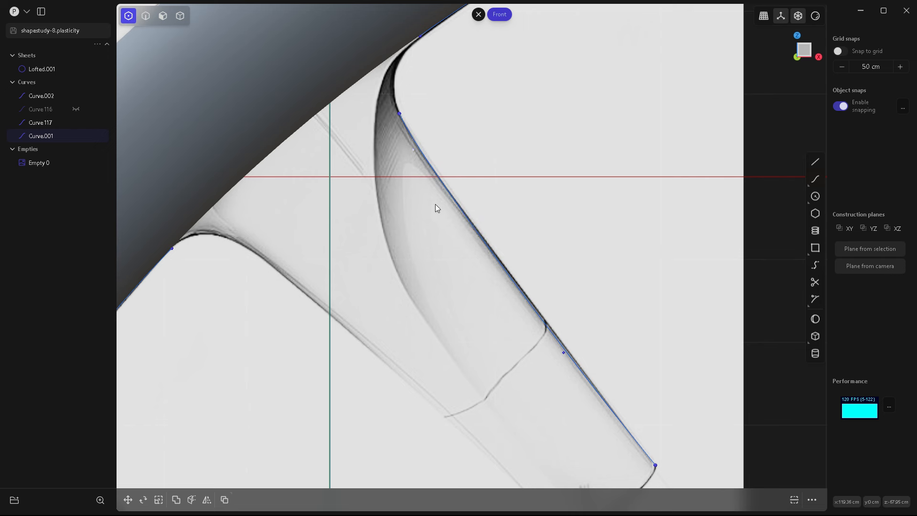
left_click(564, 351)
scroll(534, 240, "down", 5)
scroll(575, 336, "up", 5)
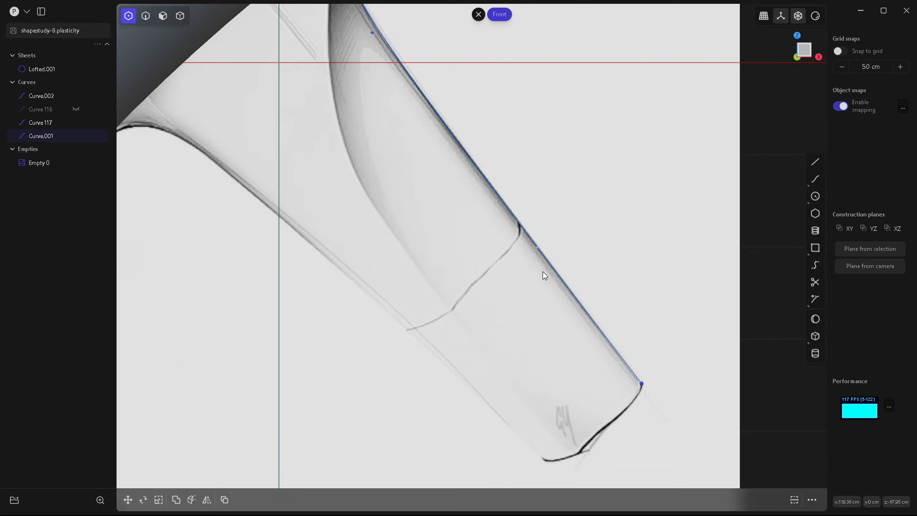
key("2")
left_click(520, 222)
scroll(494, 247, "down", 5)
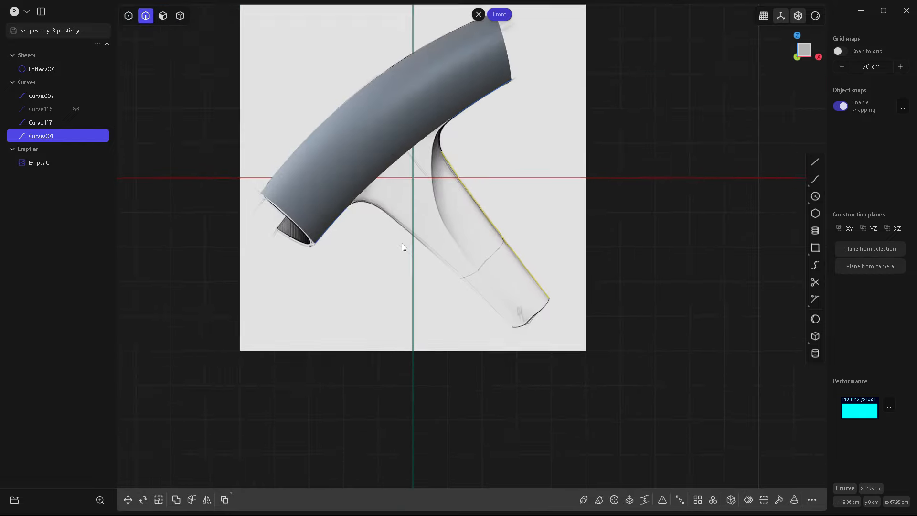
Step: Draw a three-point curve along the handle's left outline, from just past its bend to the handle's lower end
scroll(413, 247, "up", 4)
scroll(439, 225, "down", 2)
scroll(449, 172, "up", 3)
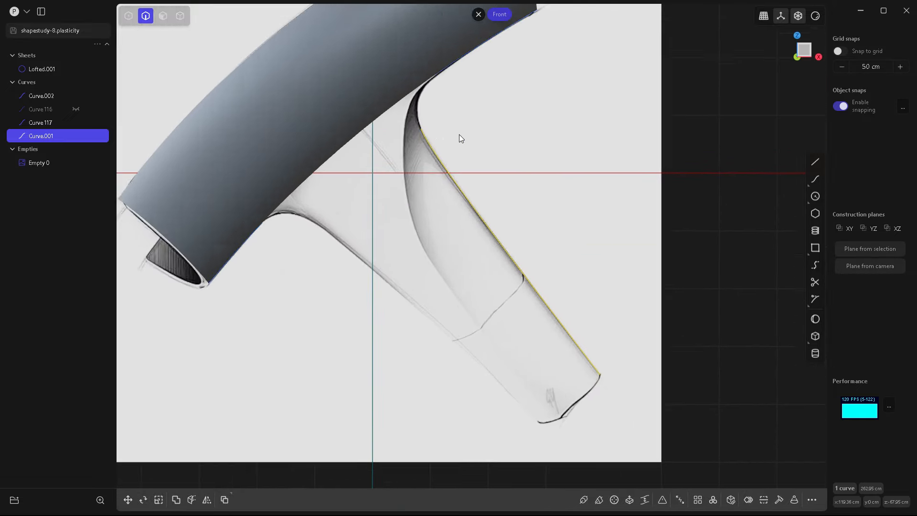
scroll(459, 138, "up", 5)
scroll(528, 186, "down", 5)
scroll(449, 200, "up", 1)
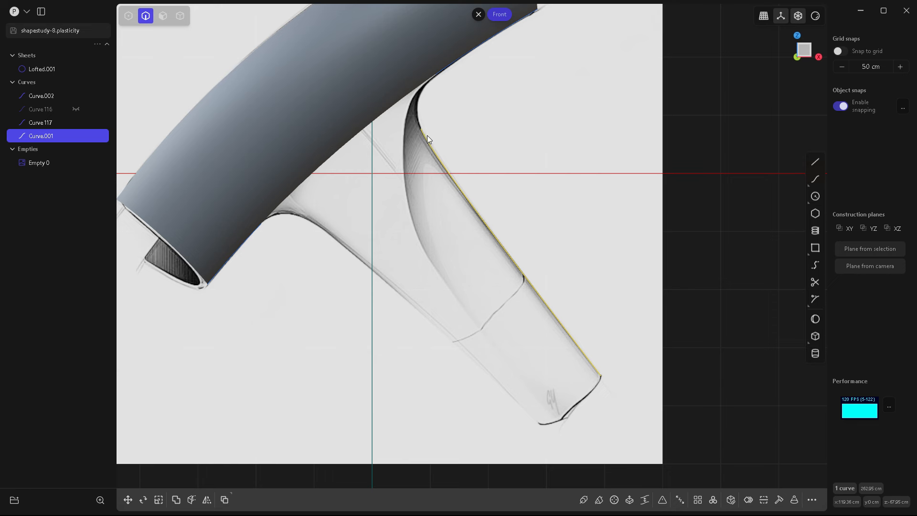
left_click(815, 178)
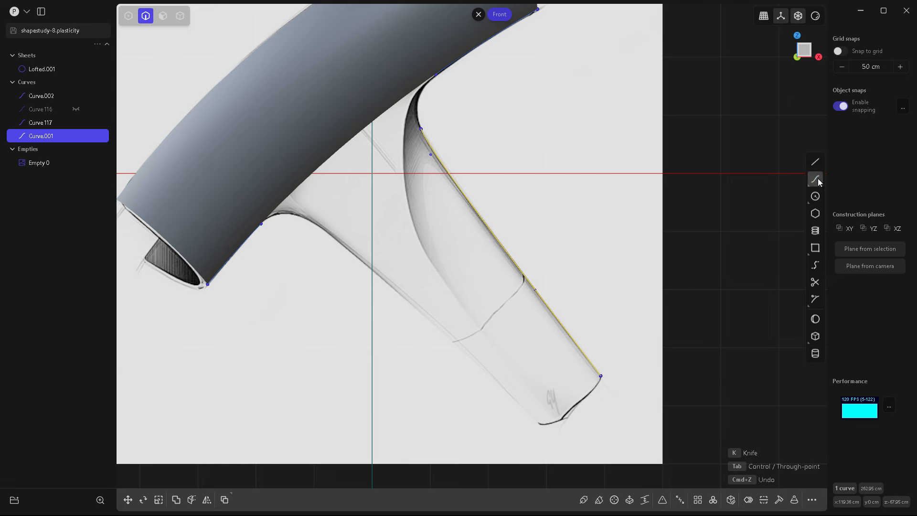
left_click(314, 222)
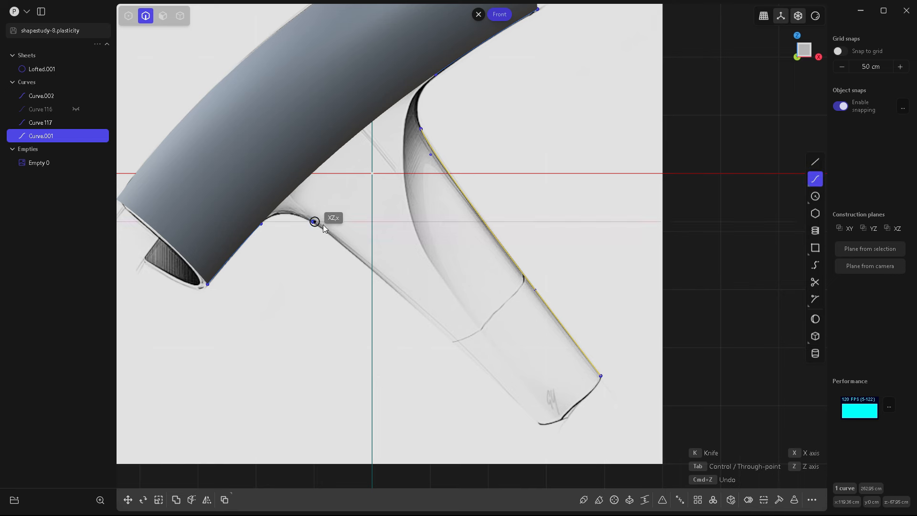
left_click(430, 316)
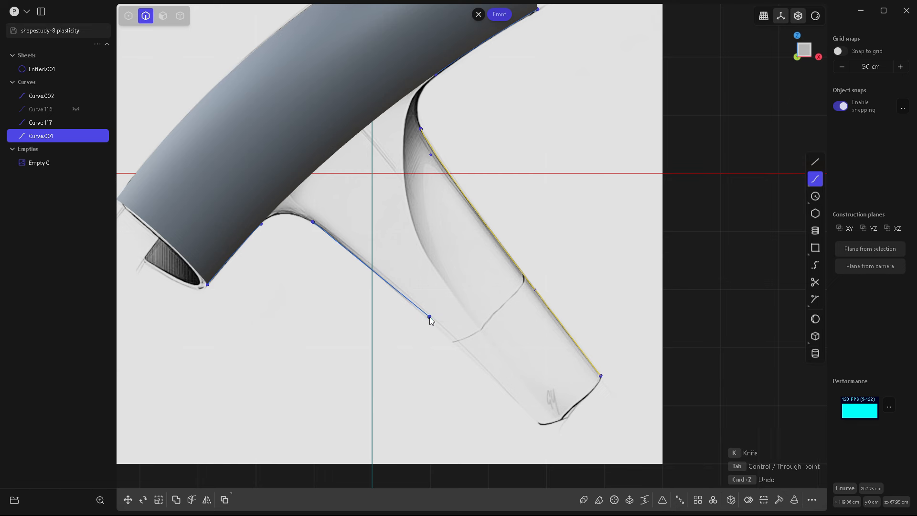
left_click(539, 424)
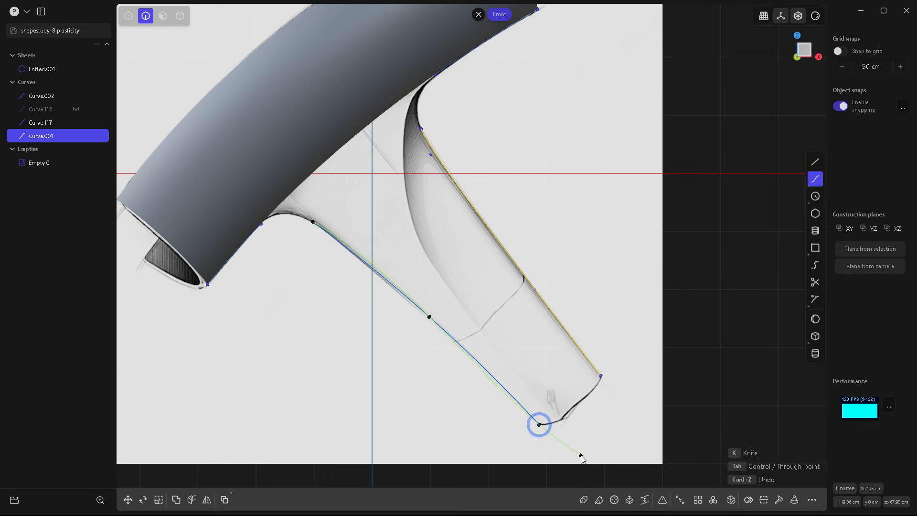
right_click(581, 457)
Step: Adjust the two inner control points of the handle's left curve to match the sketched outline
key("1")
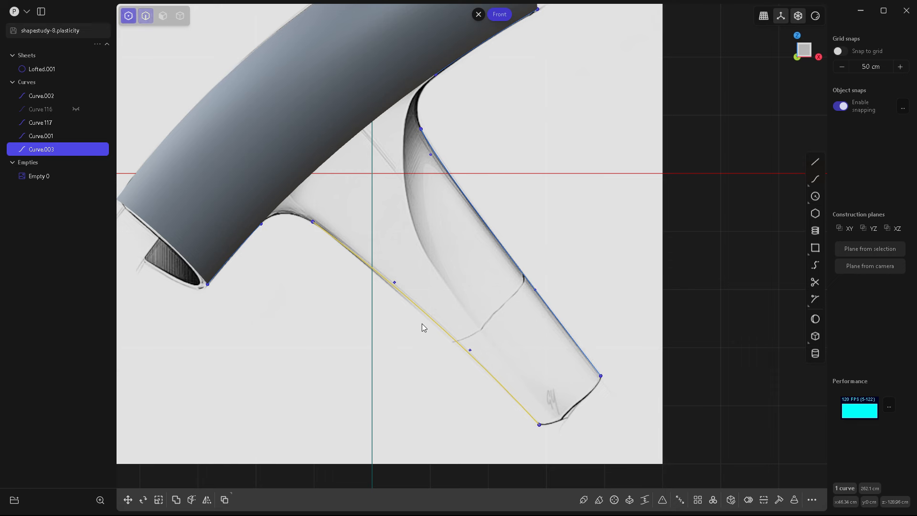
key("Escape")
left_click(394, 285)
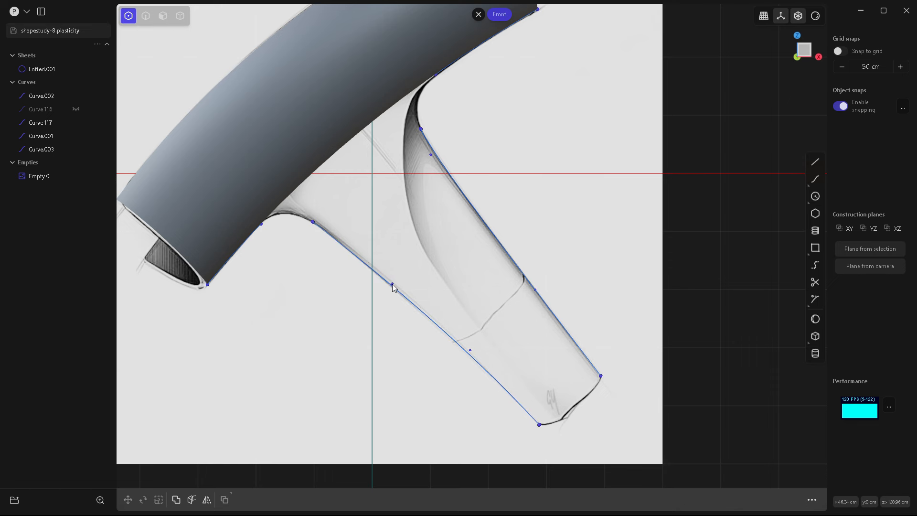
left_click_drag(470, 350, 466, 350)
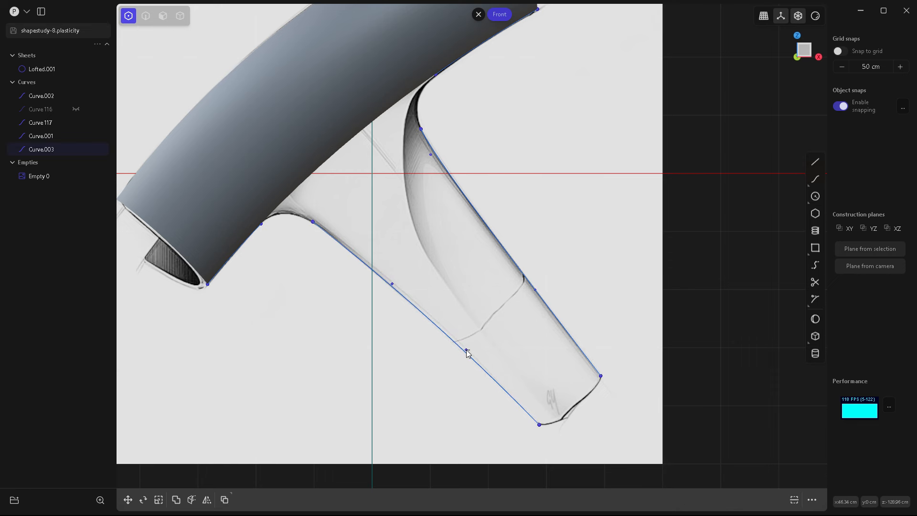
key("2")
left_click(427, 367)
left_click(404, 298)
scroll(391, 291, "down", 5)
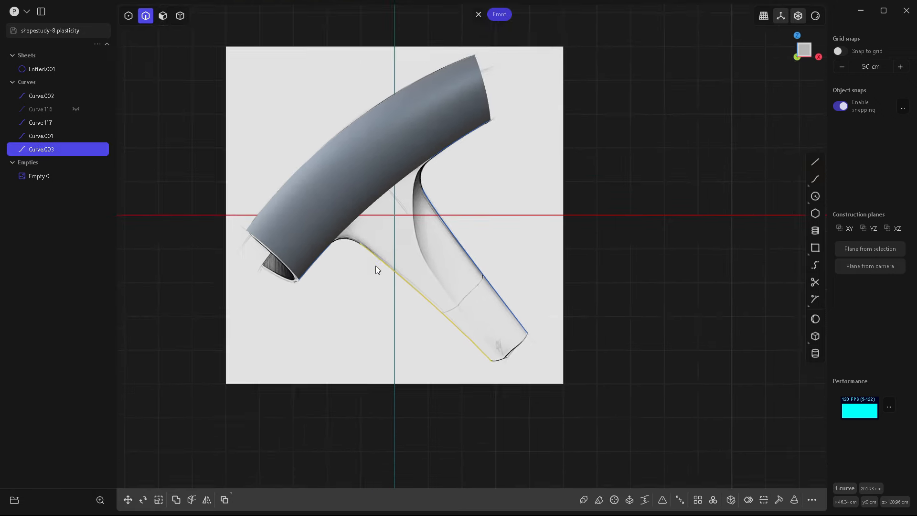
Step: Bridge the tube's lower-left segment and the handle's left curve at their facing ends, with G1 start and end curvature
scroll(417, 236, "up", 4)
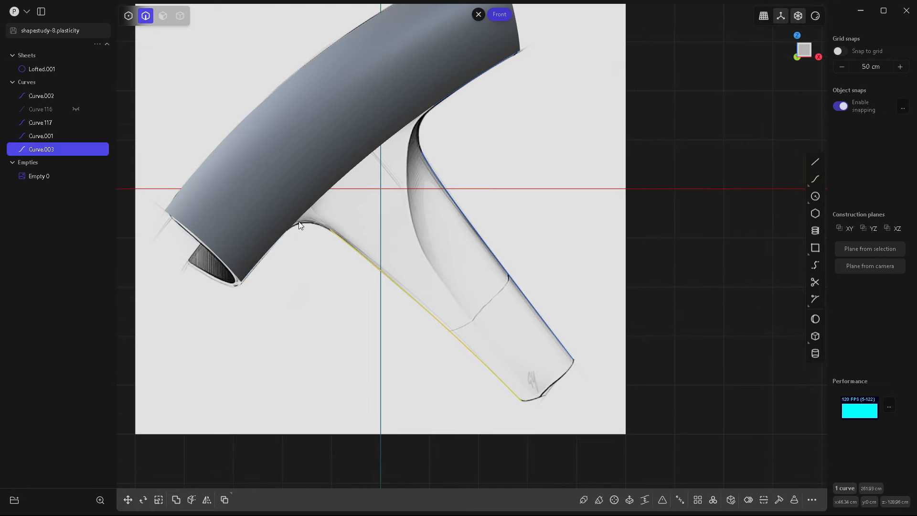
scroll(325, 225, "up", 5)
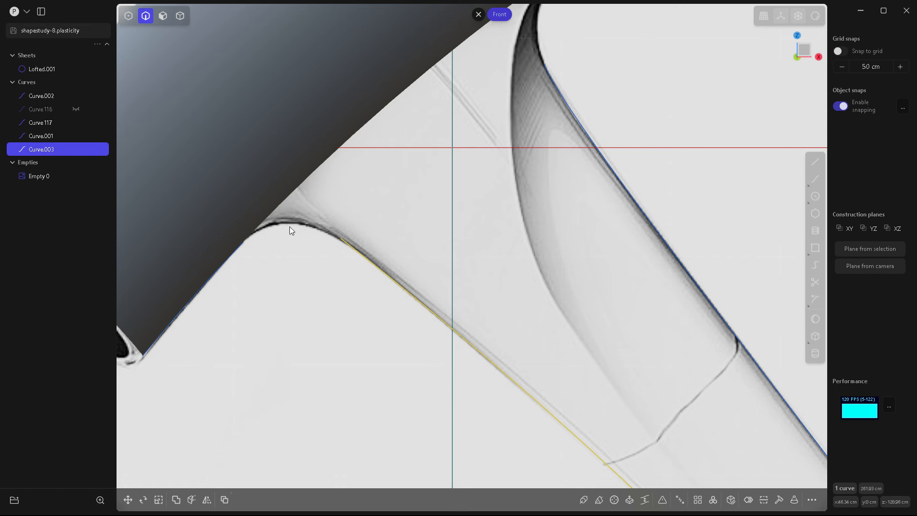
key("1")
left_click(228, 225)
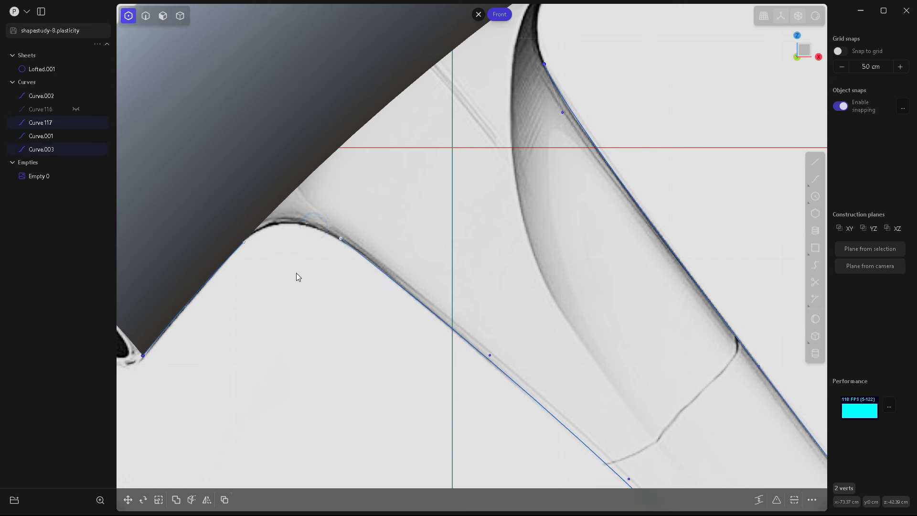
key("b")
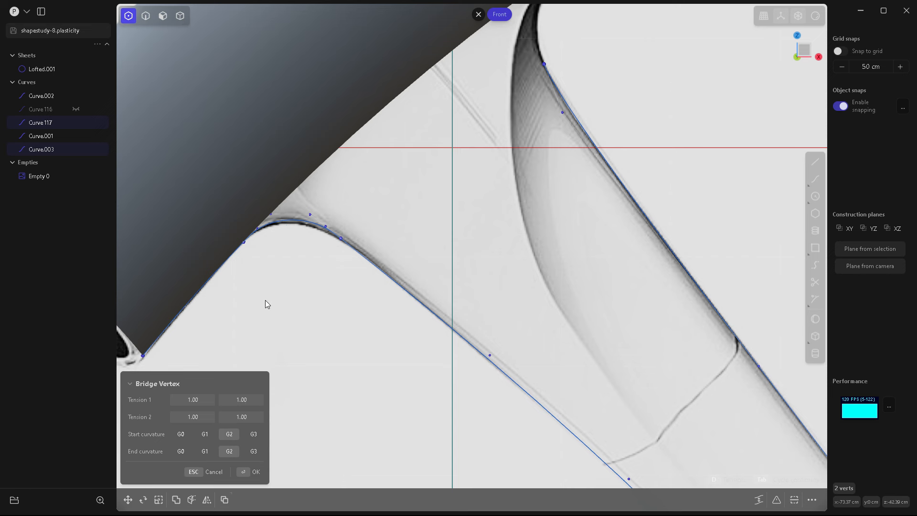
left_click(205, 433)
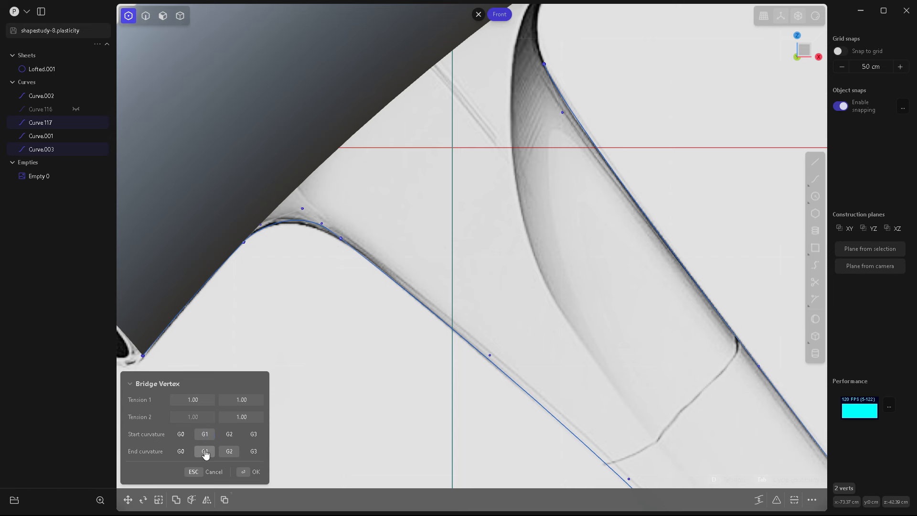
left_click(205, 451)
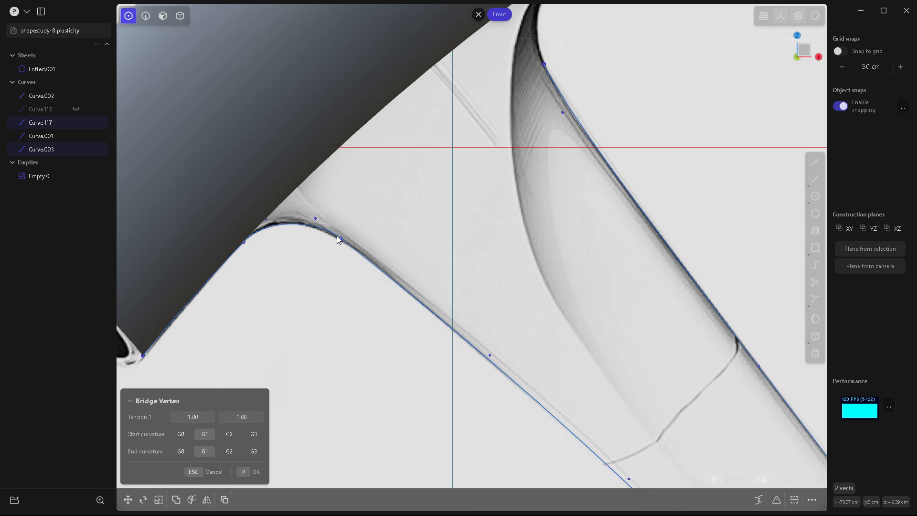
scroll(271, 237, "up", 5)
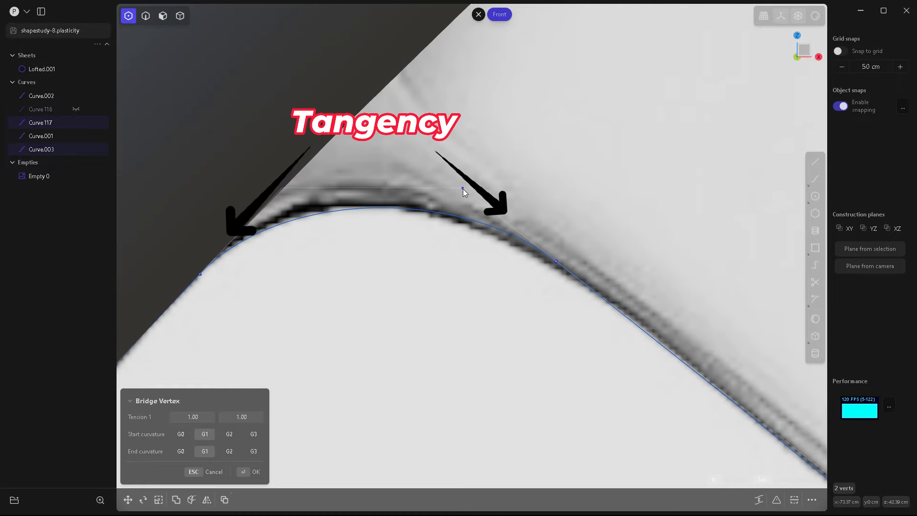
scroll(367, 243, "down", 10)
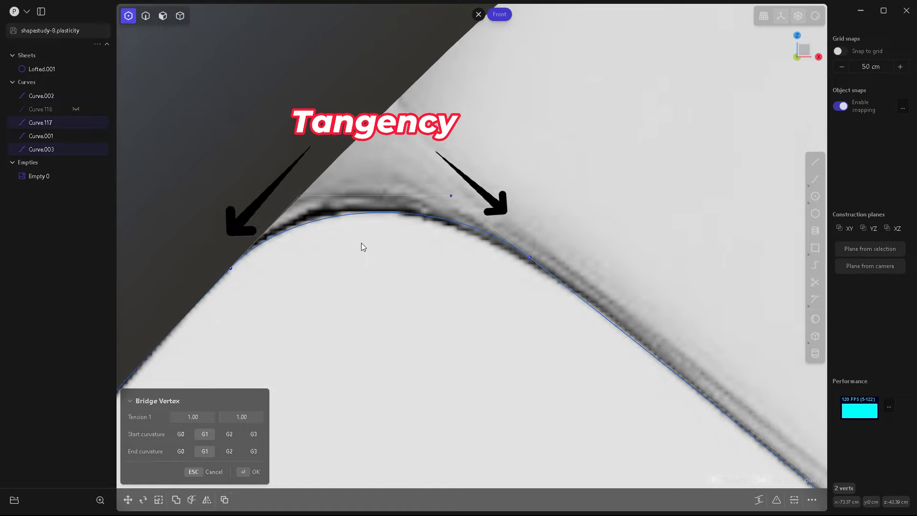
scroll(534, 153, "up", 2)
scroll(480, 184, "up", 2)
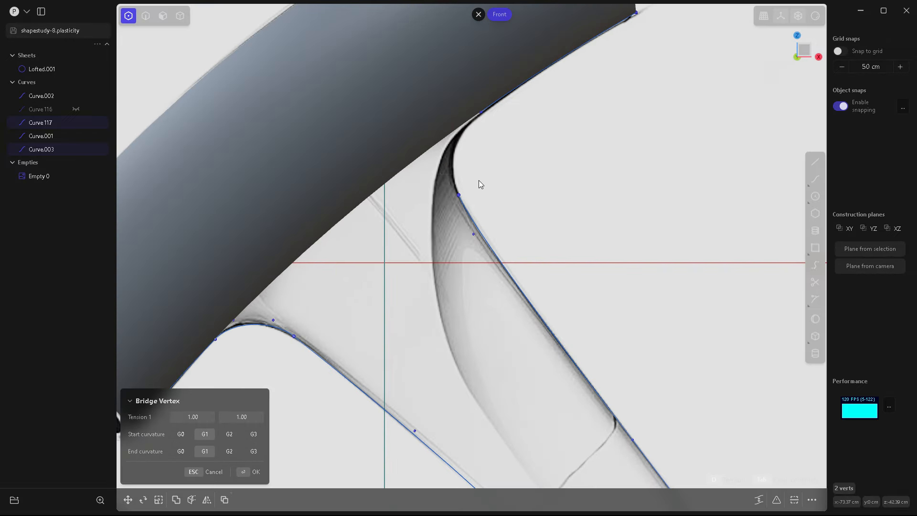
key("Return")
Step: Bridge the tube's lower-right segment and the handle's right curve at their facing ends, with G1 start and end curvature and tension about 1.14
scroll(454, 146, "up", 2)
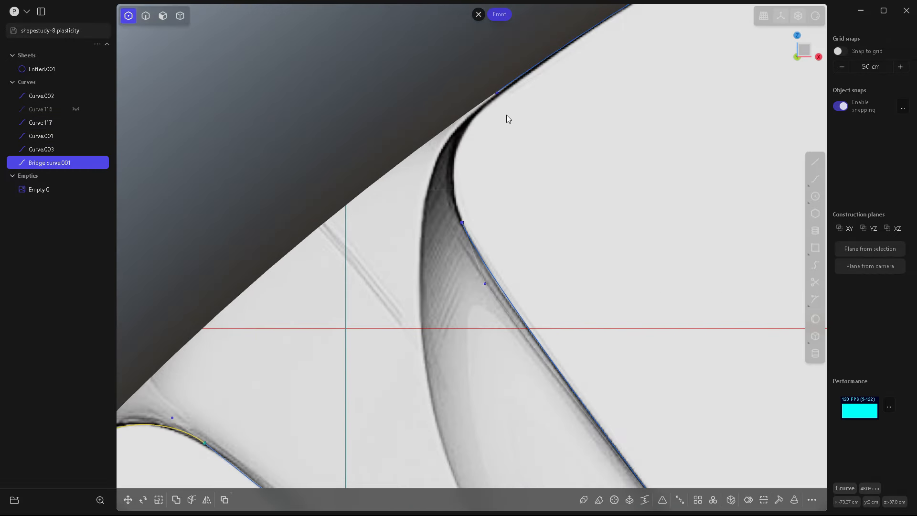
left_click(504, 107)
left_click(461, 222, "shift")
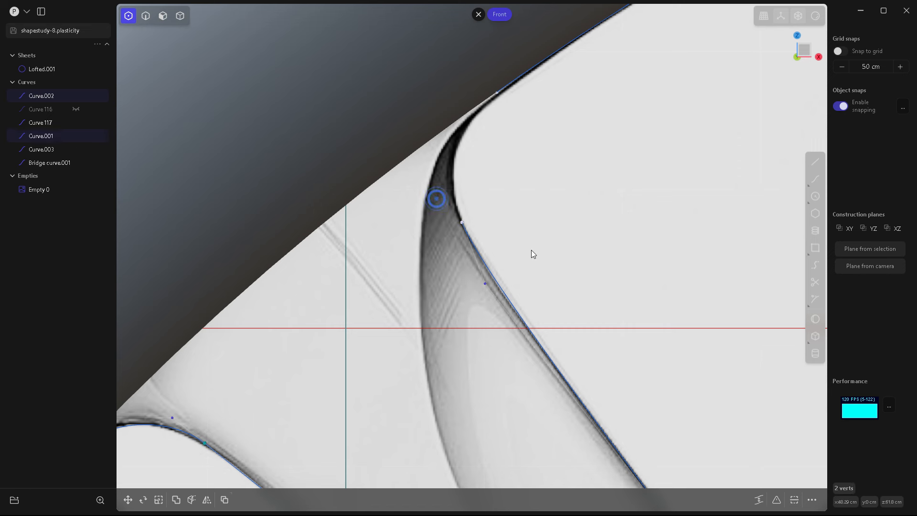
key("b")
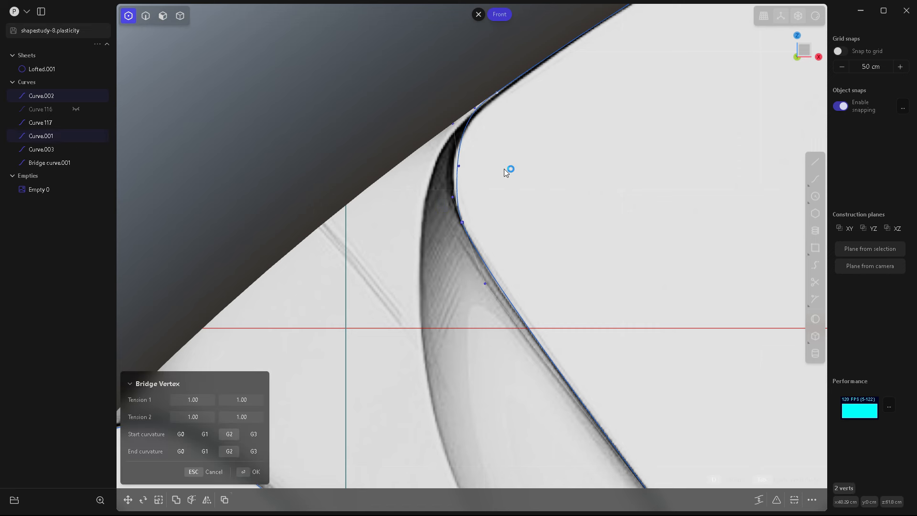
key("d")
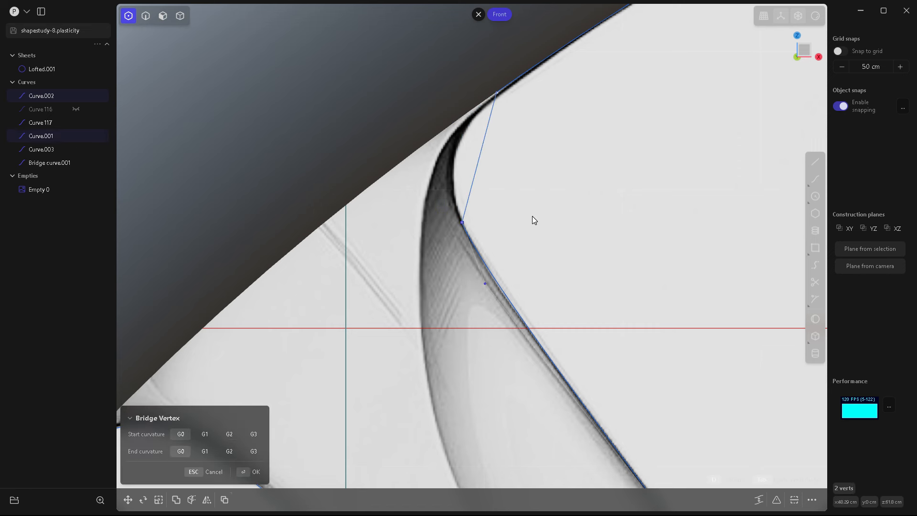
key("d")
scroll(498, 176, "up", 3)
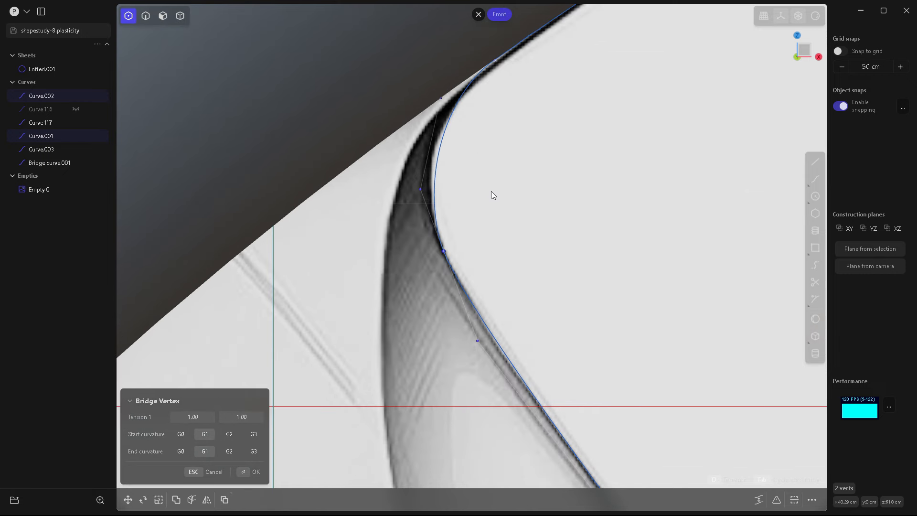
key("t")
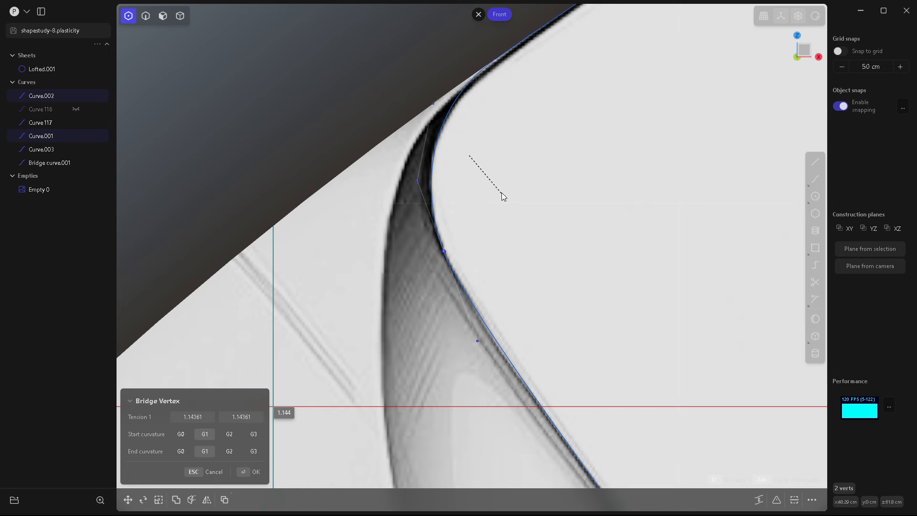
left_click(501, 193)
left_click(502, 193)
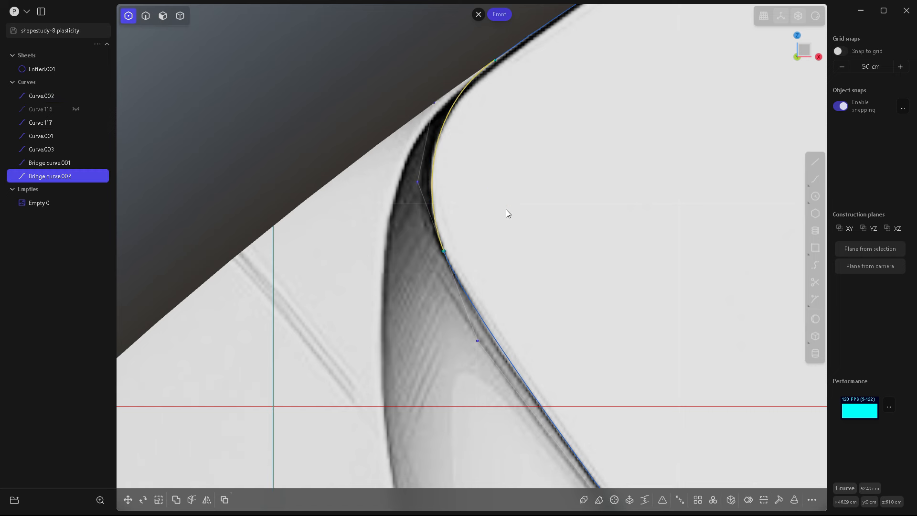
Step: Join the right bridge curve and the handle's right curve into one curve
key("2")
scroll(462, 170, "down", 10)
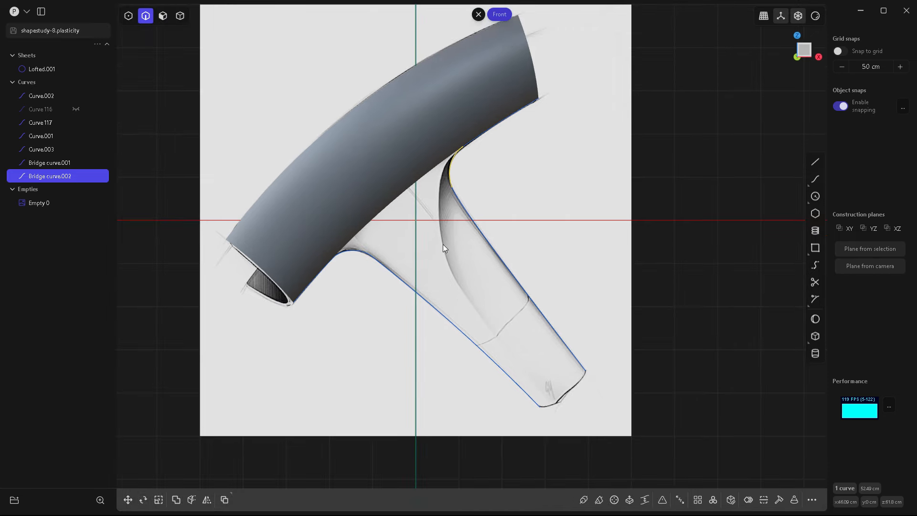
left_click(460, 201)
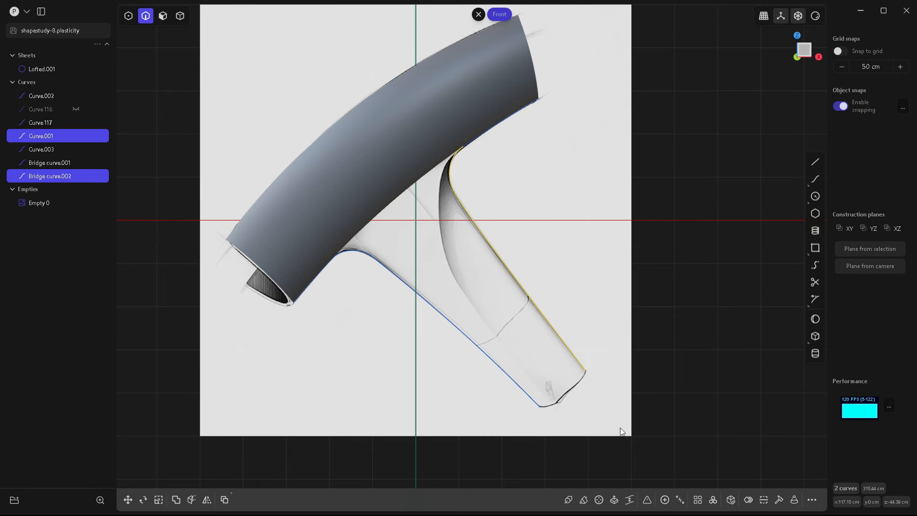
left_click(665, 500)
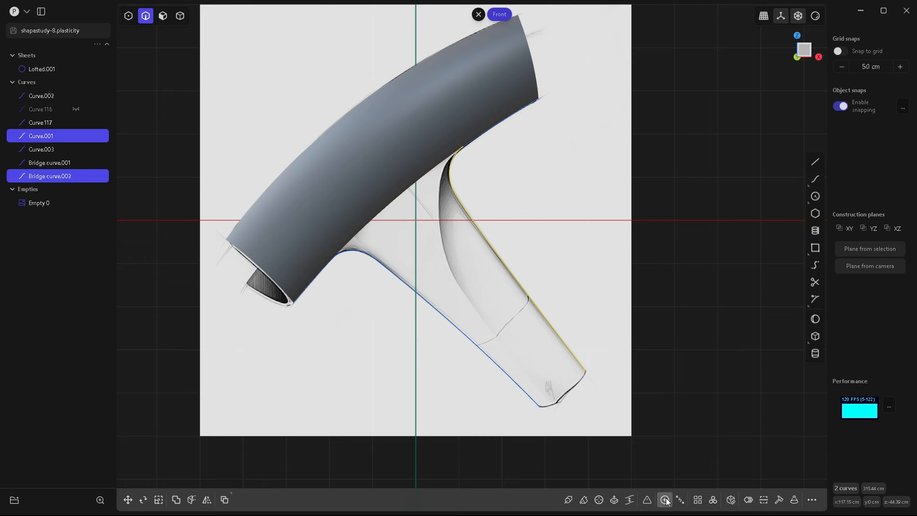
Step: Join the left bridge curve and the handle's left curve into one curve and clear the selection
left_click(361, 255)
left_click(388, 271)
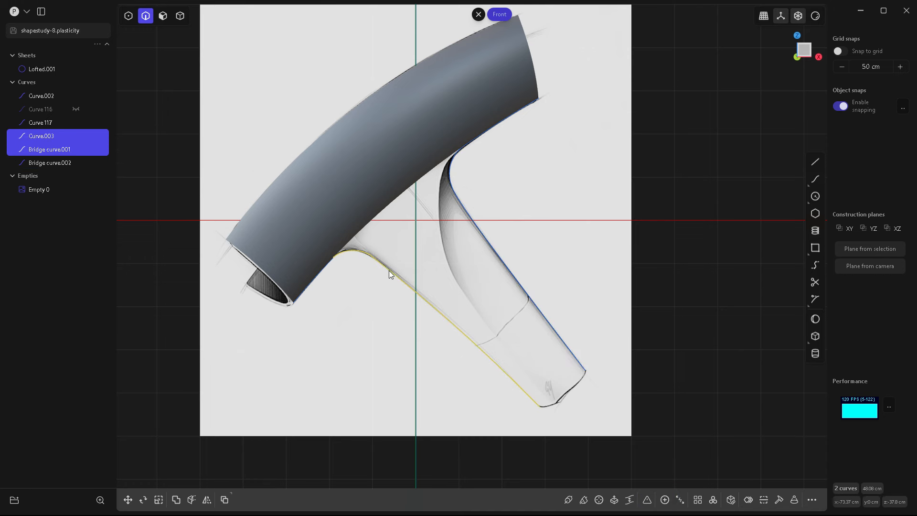
left_click(662, 499)
left_click(686, 281)
Step: Hide the reference image temporarily to check the joined handle curves in 3D, and show it again
scroll(362, 251, "up", 5)
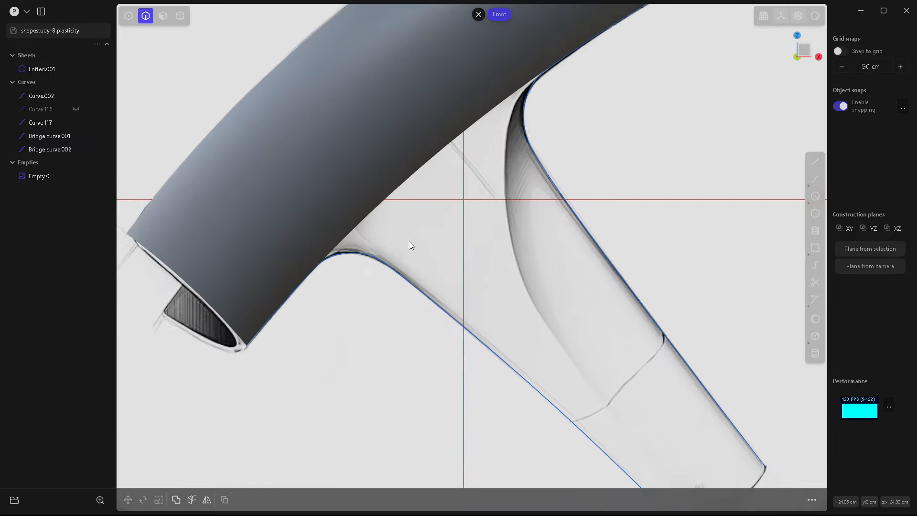
middle_click_drag(540, 234, 391, 239)
scroll(391, 239, "down", 5)
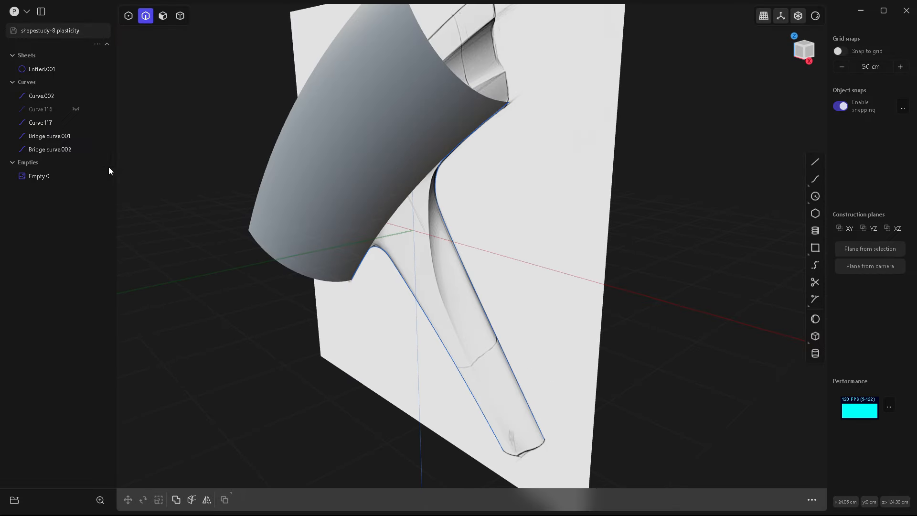
left_click(75, 176)
middle_click_drag(382, 286, 373, 198)
left_click(401, 199)
left_click(440, 257)
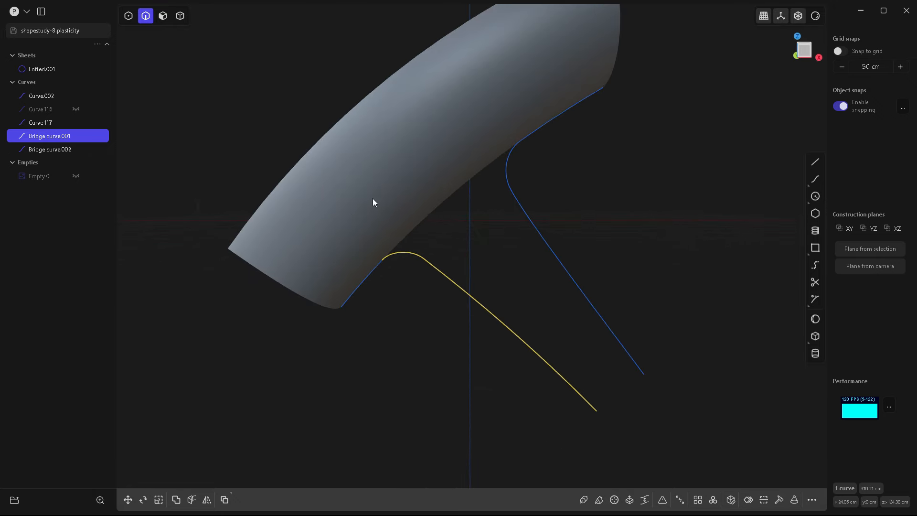
left_click(75, 175)
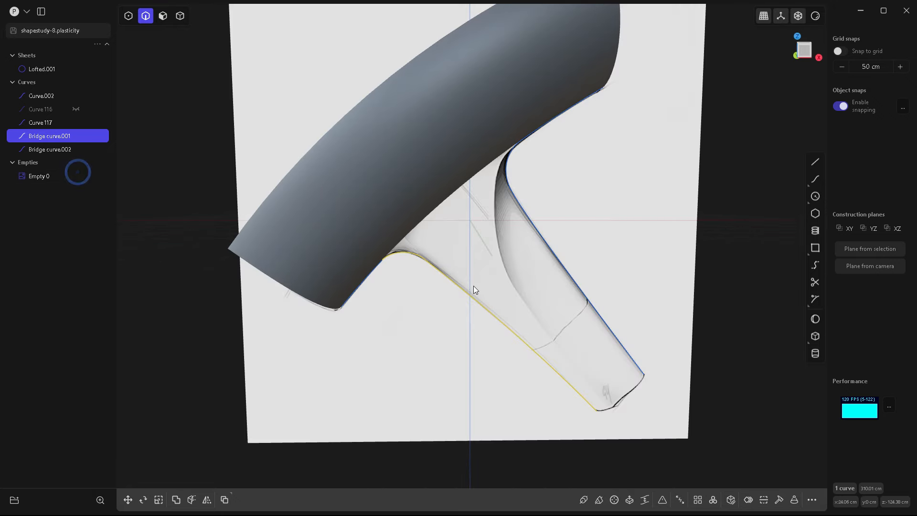
Step: Examine in front view how both handle curves run into the tube's lower edge compared with the sketch
scroll(501, 248, "up", 2)
key("KP_1")
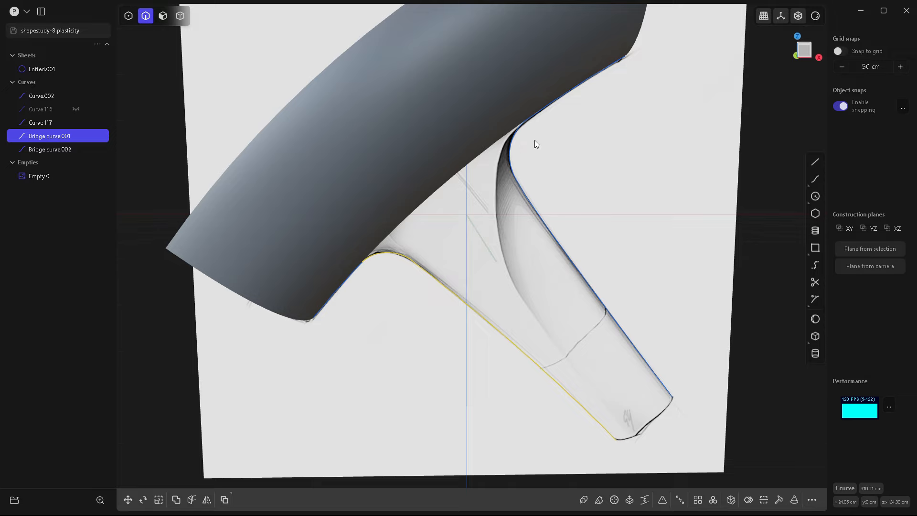
scroll(533, 167, "up", 3)
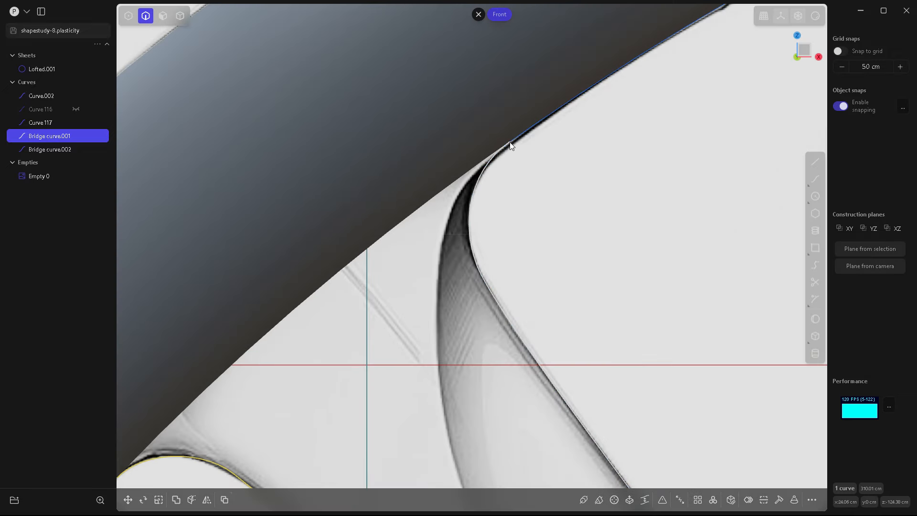
scroll(509, 148, "down", 3)
scroll(376, 260, "down", 3)
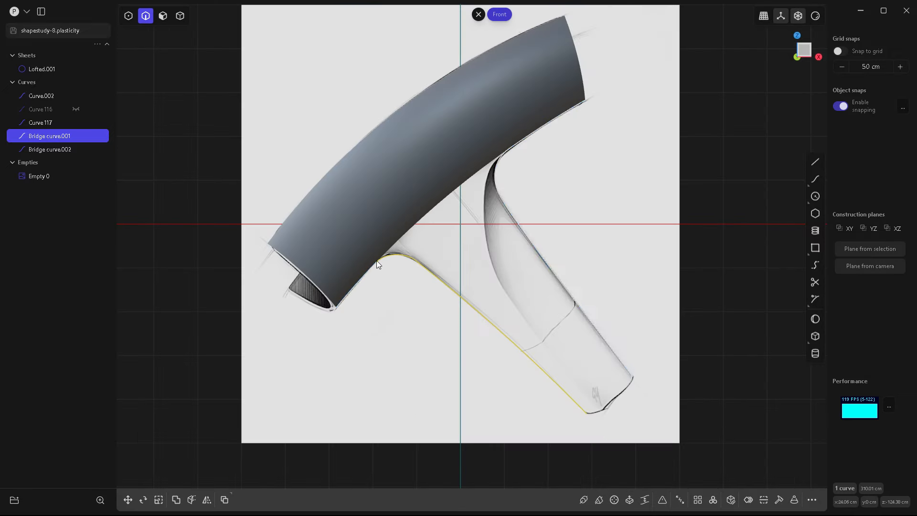
scroll(539, 257, "up", 8)
scroll(372, 282, "down", 6)
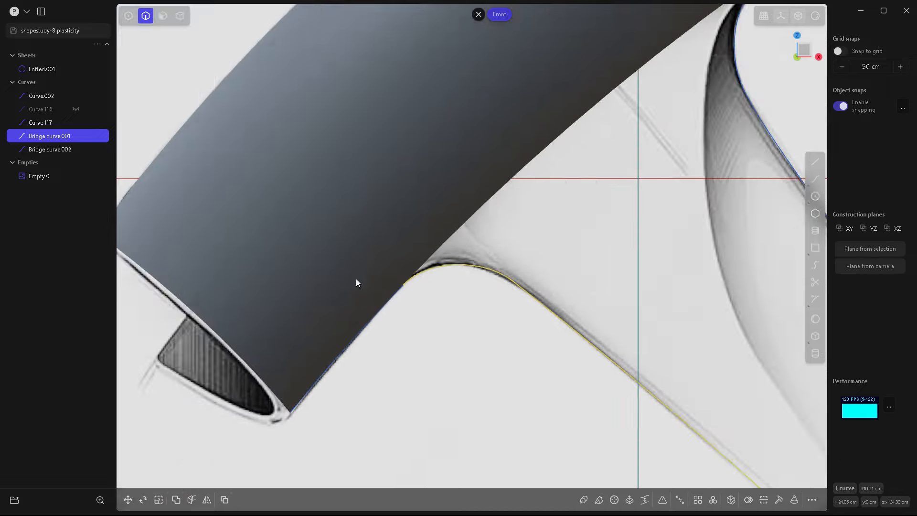
left_click(673, 223)
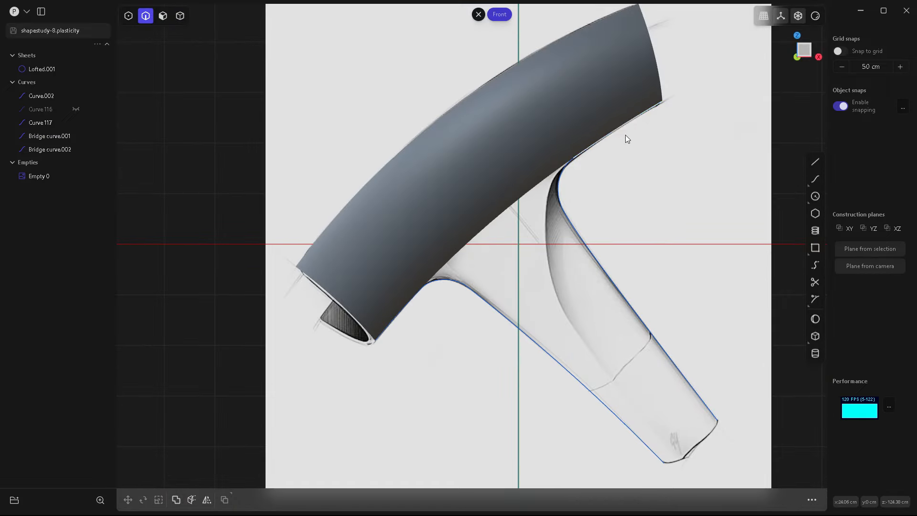
scroll(408, 225, "down", 2)
scroll(537, 235, "up", 3)
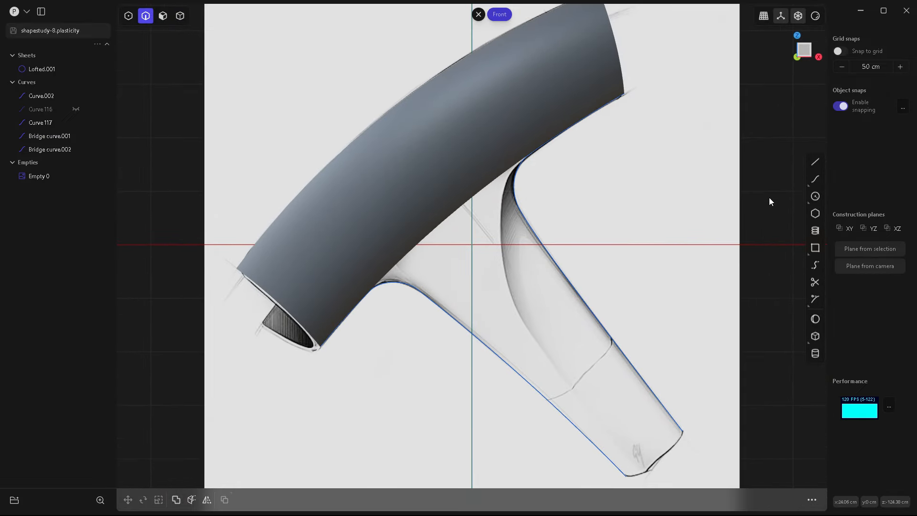
Step: Hide the shaded faces and show the edges so the sketch is readable through the tube, ending in front view
left_click(815, 16)
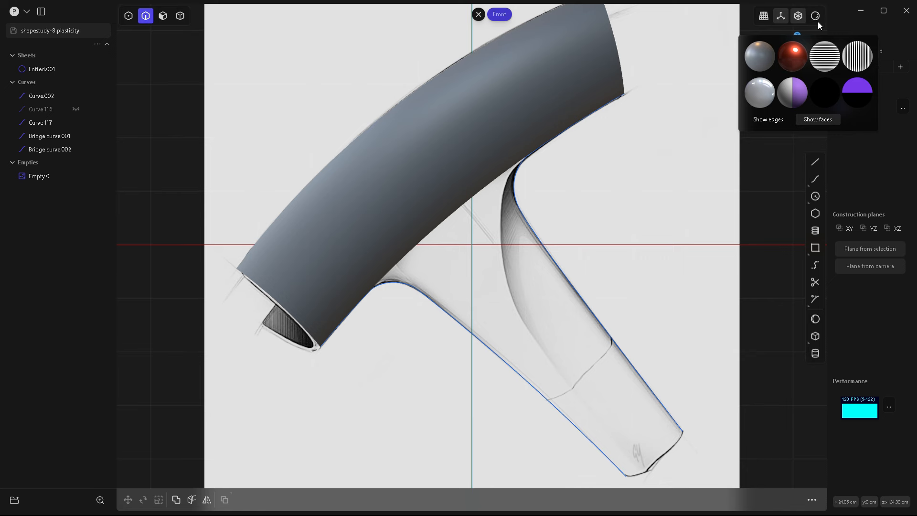
left_click(817, 120)
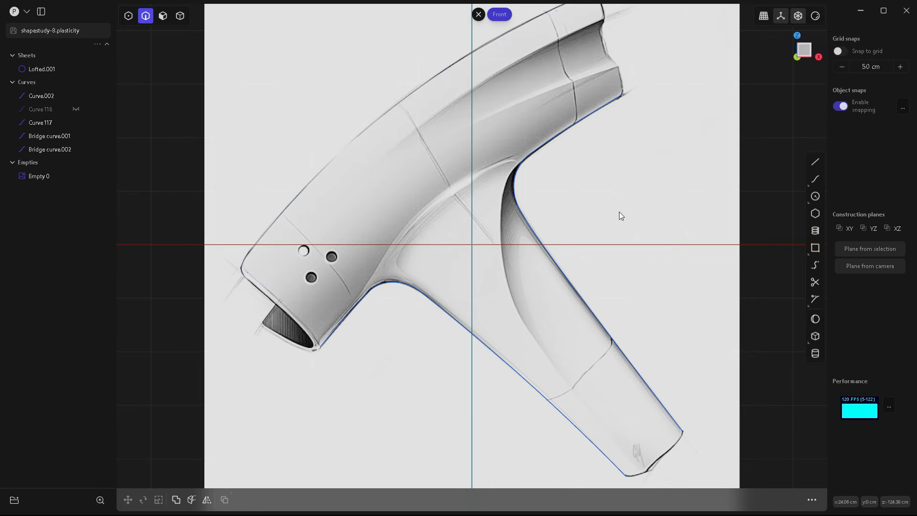
middle_click_drag(619, 211, 460, 222)
scroll(545, 234, "down", 5)
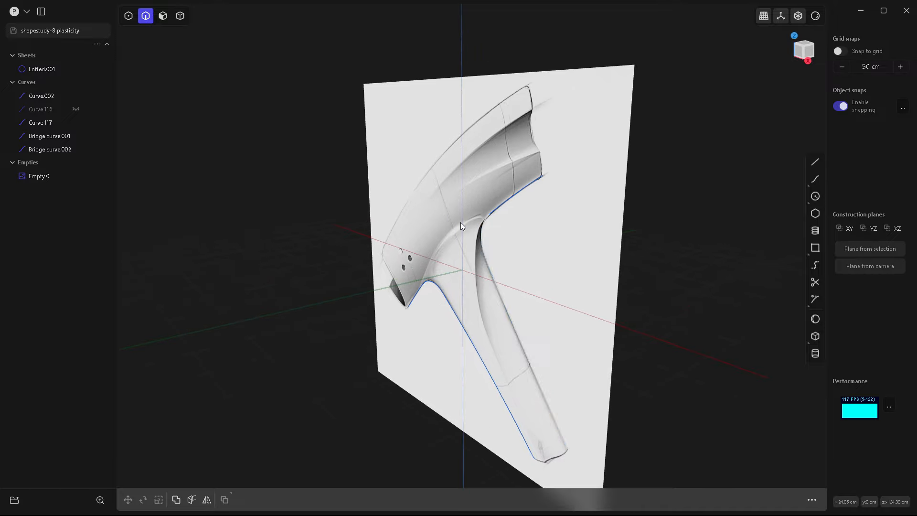
middle_click_drag(367, 387, 532, 283)
scroll(538, 285, "up", 5)
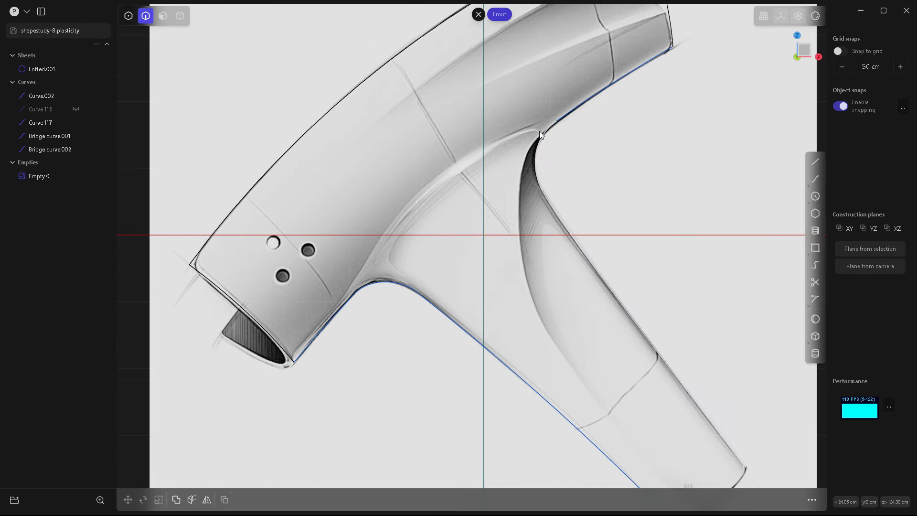
Step: Draw a three-point arc about 207 cm long along the sketched tube-handle crease, between the tube-side ends of the left and right handle curves
left_click(540, 131)
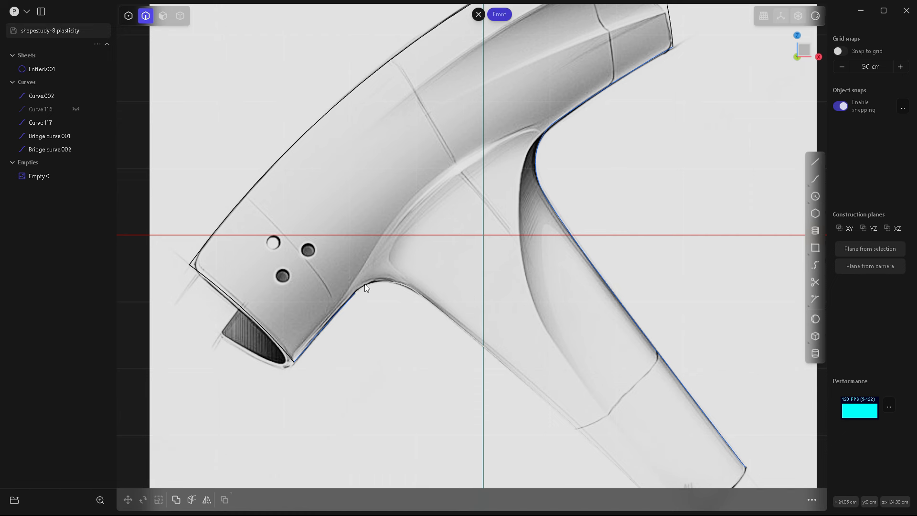
left_click(379, 301)
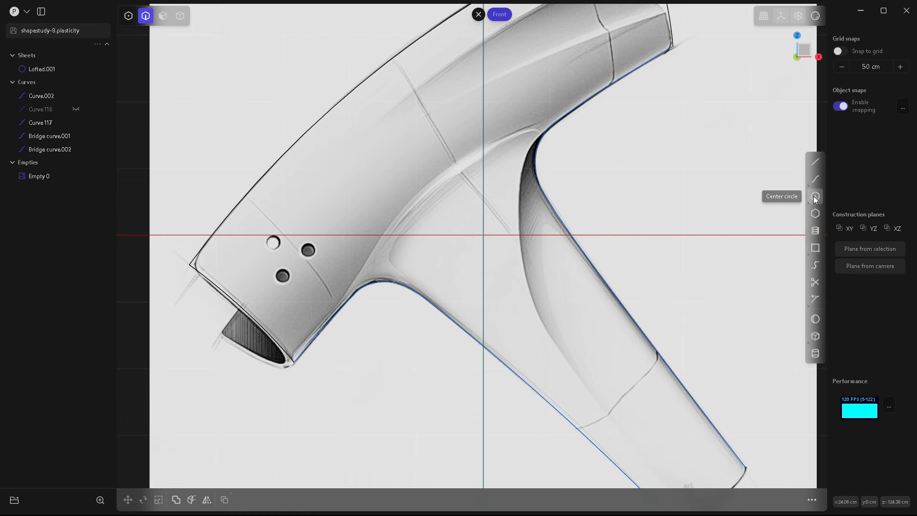
mouse_move(812, 195)
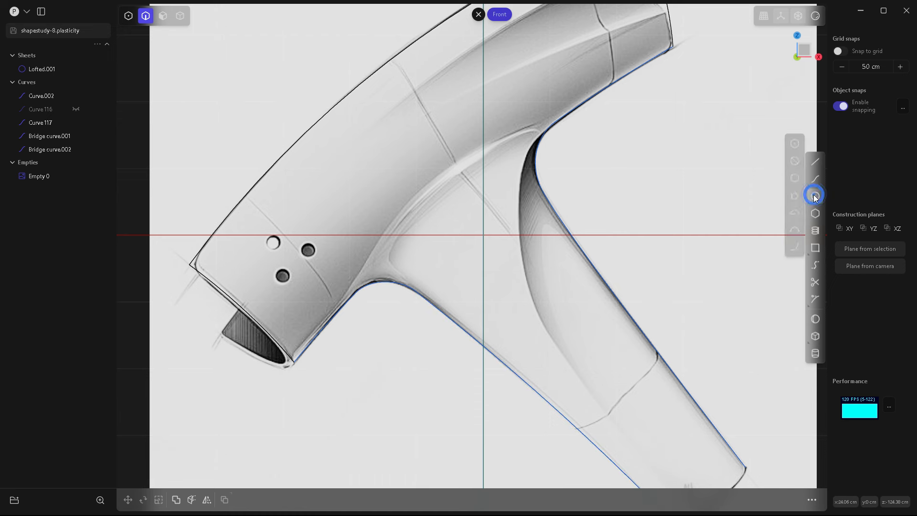
left_click(794, 230)
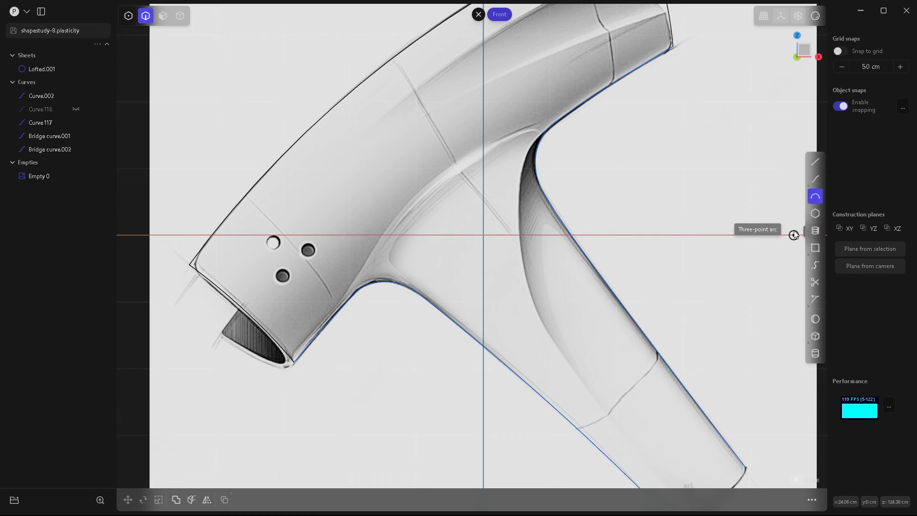
left_click(356, 293)
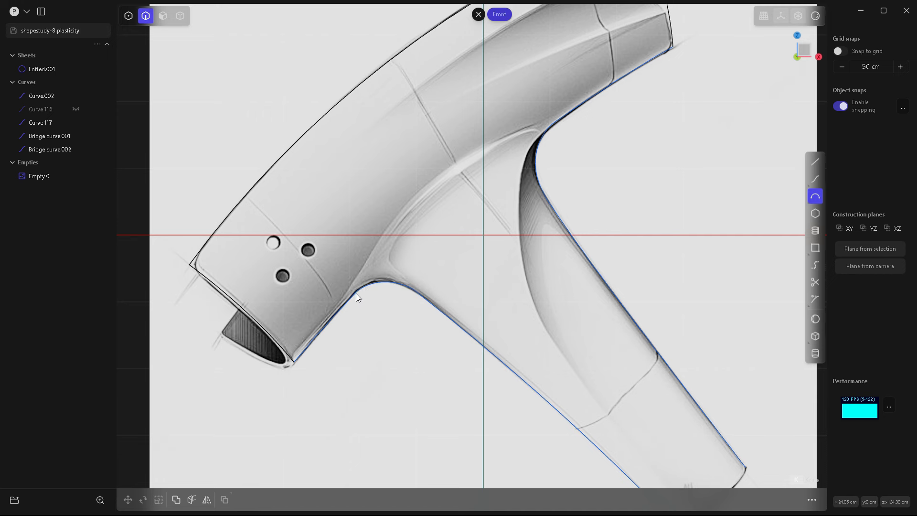
left_click(557, 124)
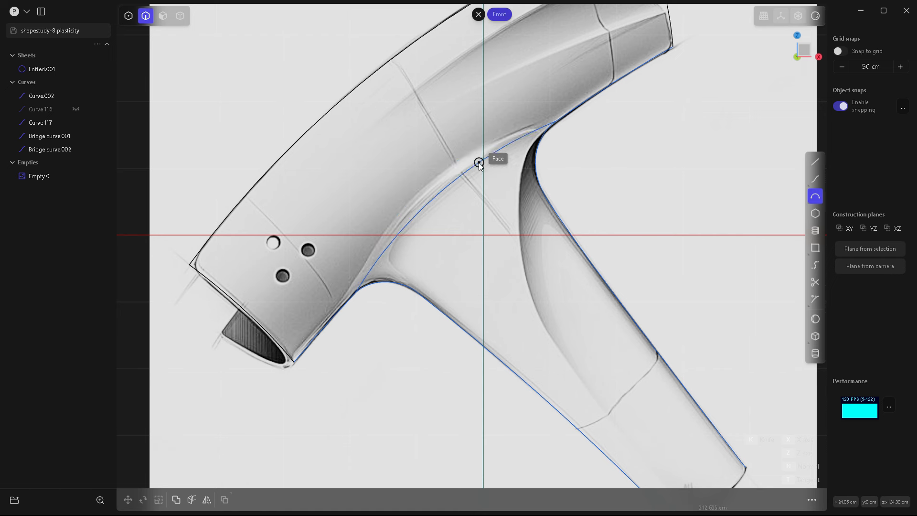
left_click(444, 171)
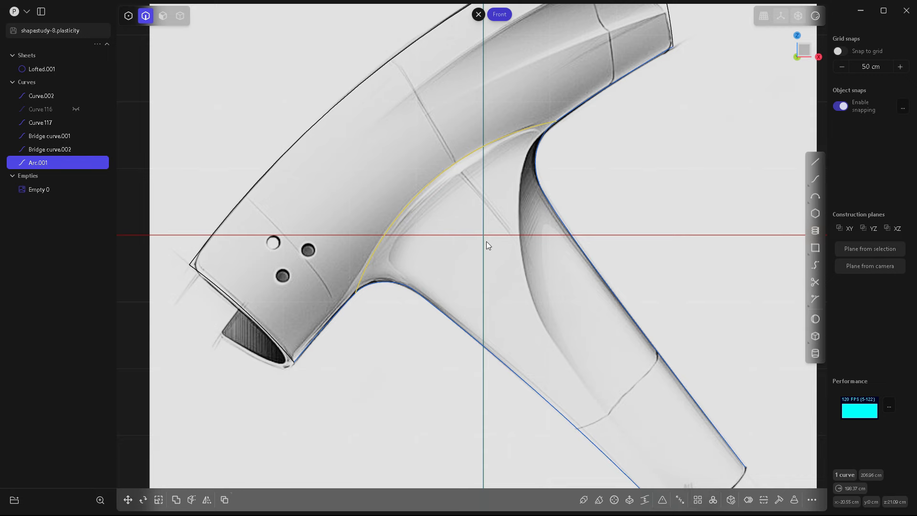
Step: Show the tube's shaded faces again with its edges kept on, in an angled 3D view
middle_click_drag(497, 214, 452, 244)
scroll(447, 229, "down", 5)
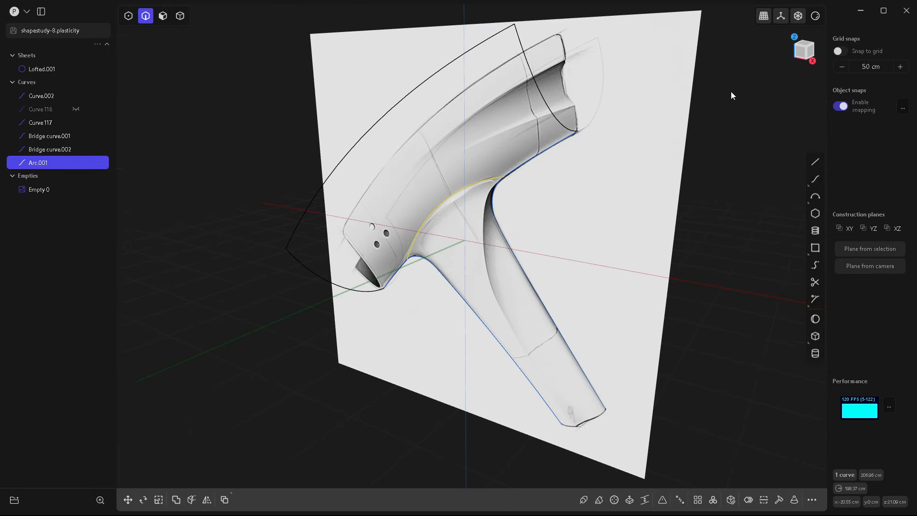
left_click(816, 17)
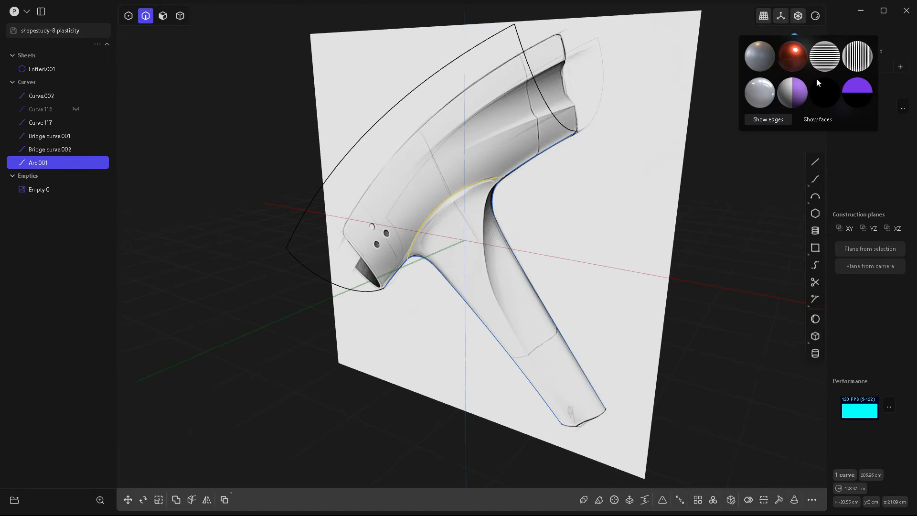
left_click(817, 119)
Step: Cut the lofted tube with the crease arc and delete the cut-off piece at the handle junction
middle_click_drag(547, 242, 569, 221)
key("c")
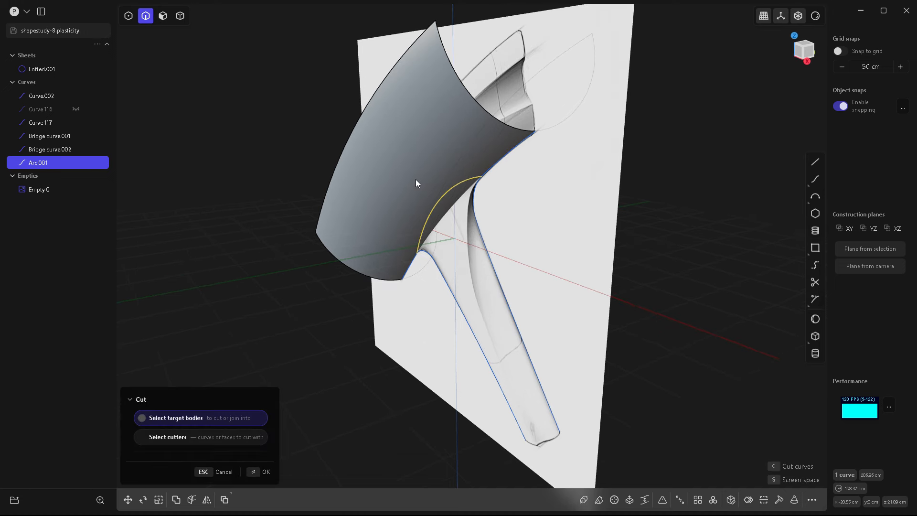
left_click(418, 105)
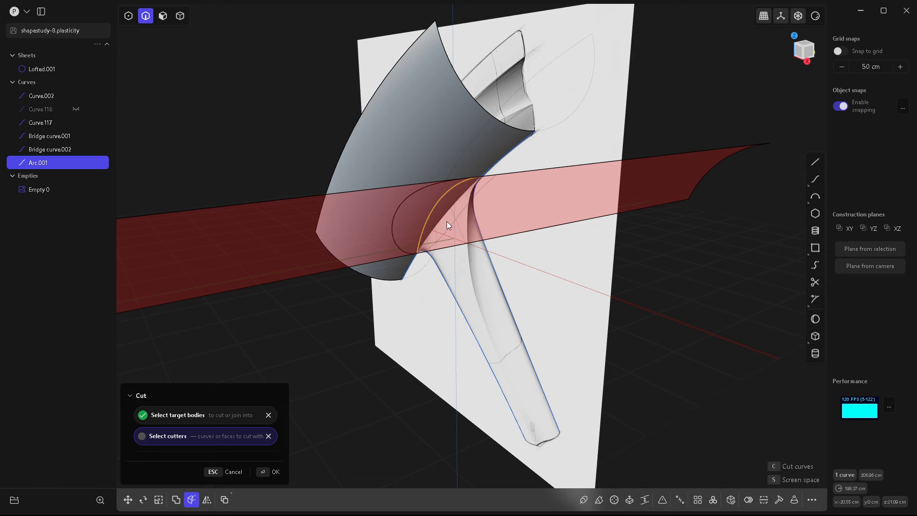
left_click(456, 317)
middle_click_drag(585, 374, 571, 247)
key("Delete")
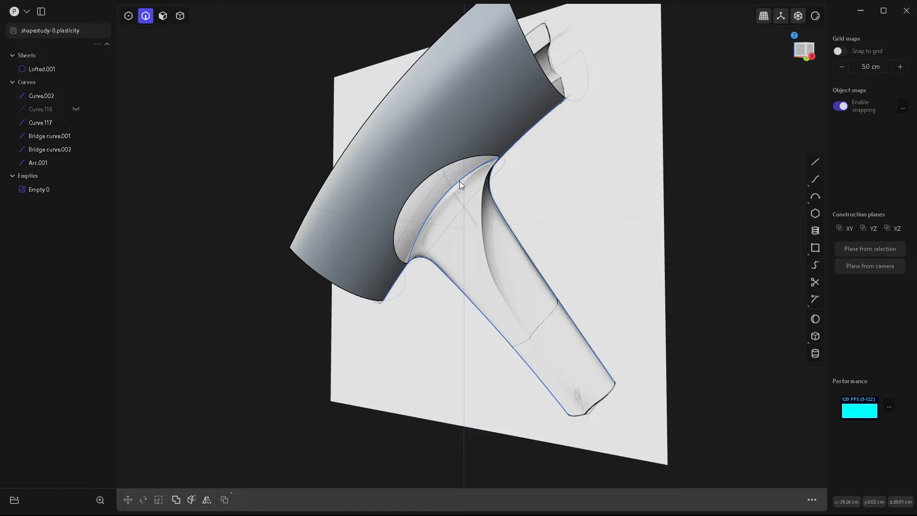
Step: Delete the arc curve that was used as the cutter along the tube-handle crease
middle_click_drag(459, 182, 554, 221)
left_click(449, 194)
key("Delete")
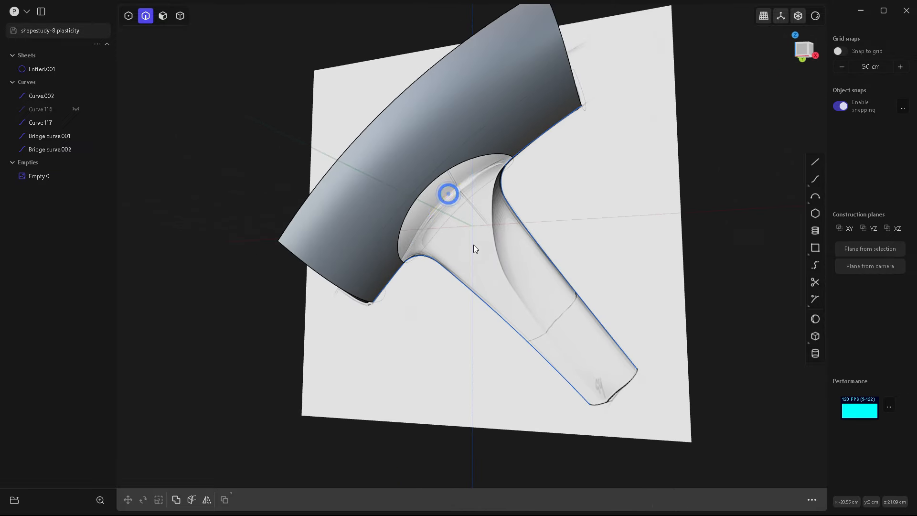
Step: Examine the tube's cut edge against the sketched handle crease, in front view and from an angled view
mouse_move(494, 238)
middle_mouse_down()
mouse_move(507, 247)
mouse_move(500, 235)
mouse_move(511, 238)
middle_mouse_up()
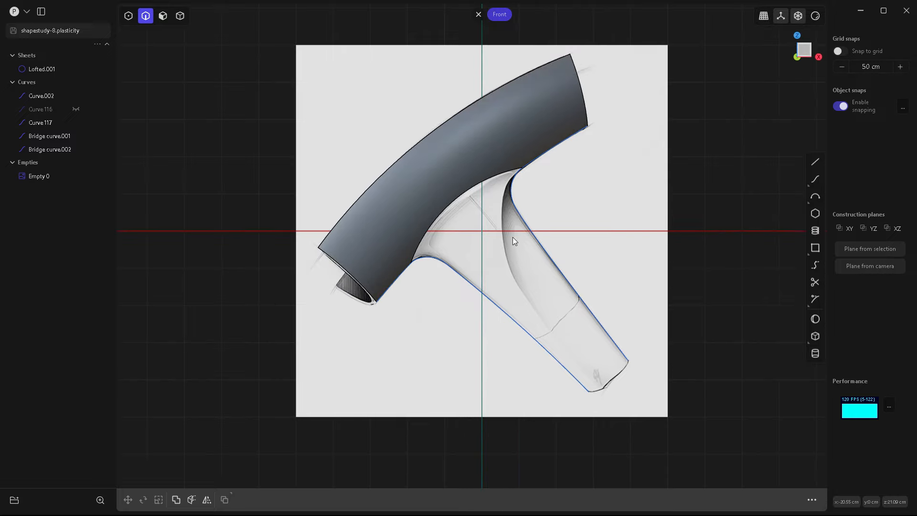
scroll(512, 238, "up", 5)
scroll(515, 170, "down", 3)
scroll(486, 163, "up", 3)
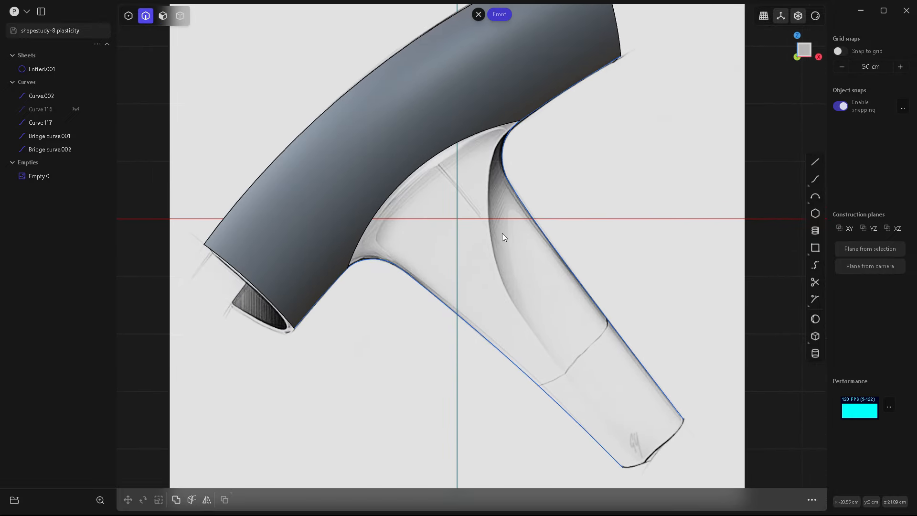
mouse_move(458, 219)
middle_mouse_down()
mouse_move(485, 257)
mouse_move(446, 236)
middle_mouse_up()
scroll(446, 236, "down", 3)
mouse_move(446, 204)
middle_mouse_down()
mouse_move(492, 253)
mouse_move(513, 248)
mouse_move(542, 260)
mouse_move(517, 219)
mouse_move(523, 236)
middle_mouse_up()
scroll(515, 248, "up", 4)
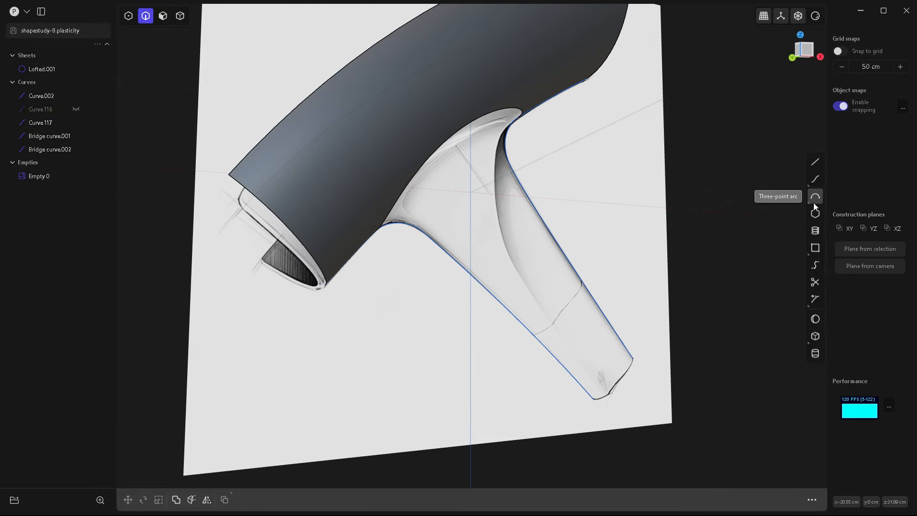
Step: Draw a straight line about 111 cm long across the upper handle, from the right handle curve to the left one
left_click(815, 162)
middle_click_drag(502, 231, 506, 201)
left_click(498, 161)
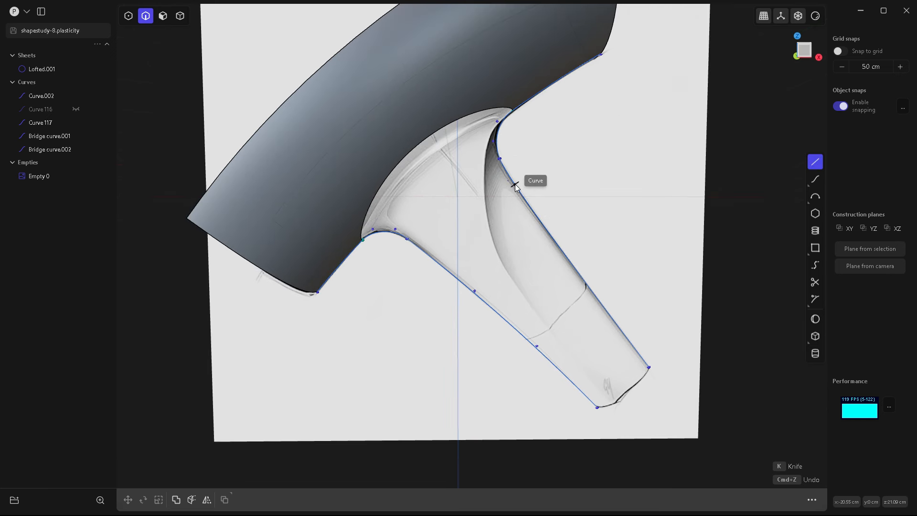
left_click(514, 186)
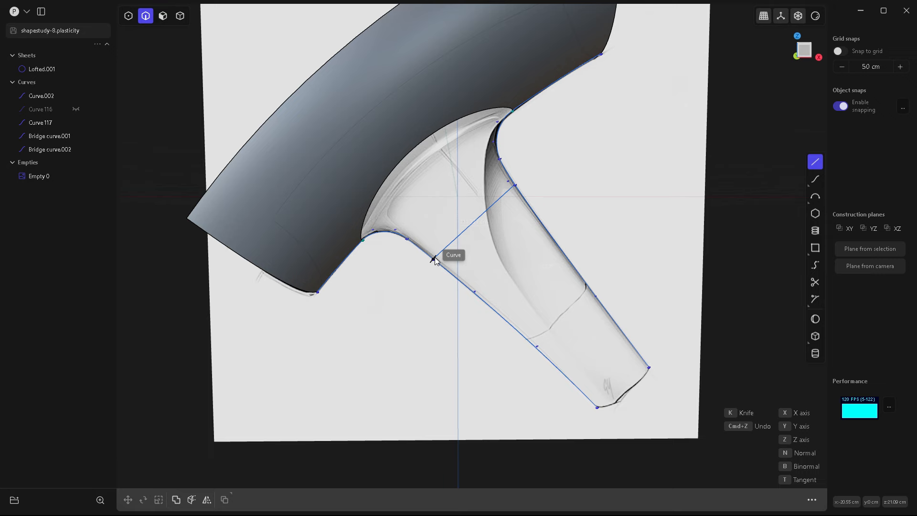
left_click(435, 260)
Step: Duplicate the cross line and move the copy about 44.5 cm along negative Y, out from the handle's centre plane
middle_click_drag(409, 228, 508, 245)
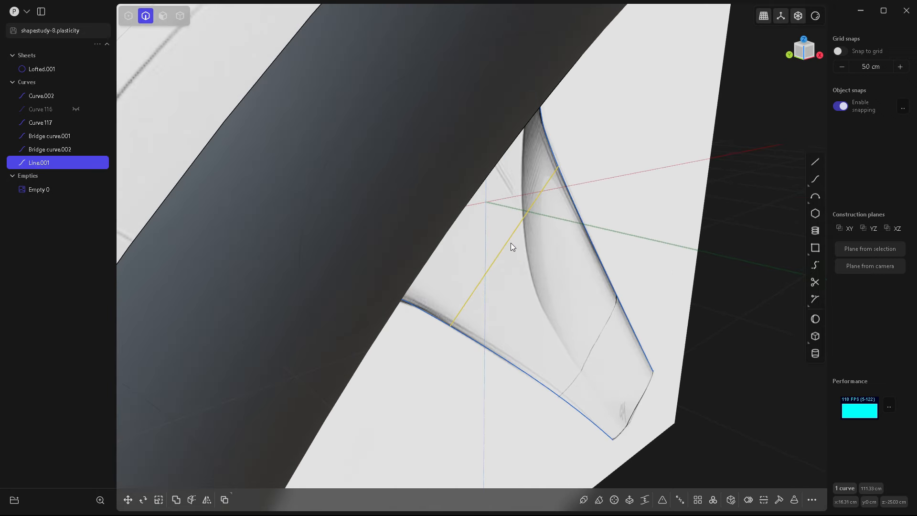
key("ctrl+d")
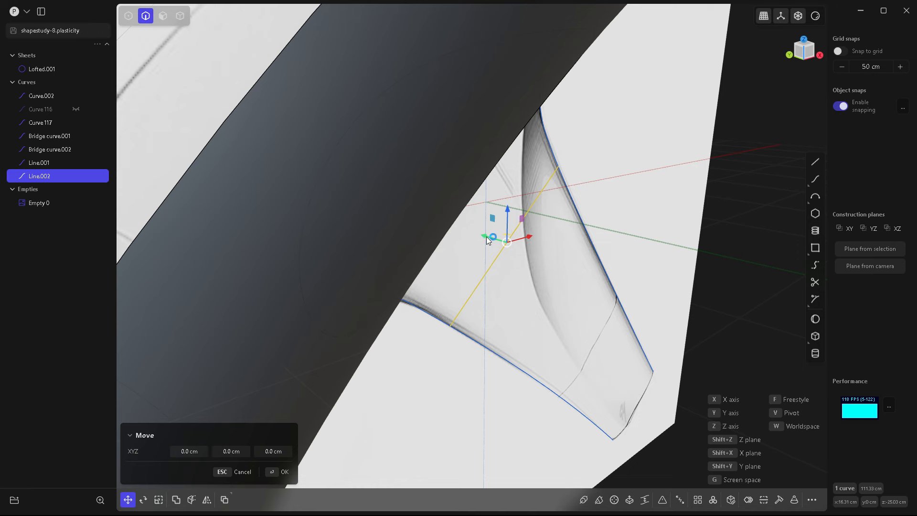
left_click(544, 259)
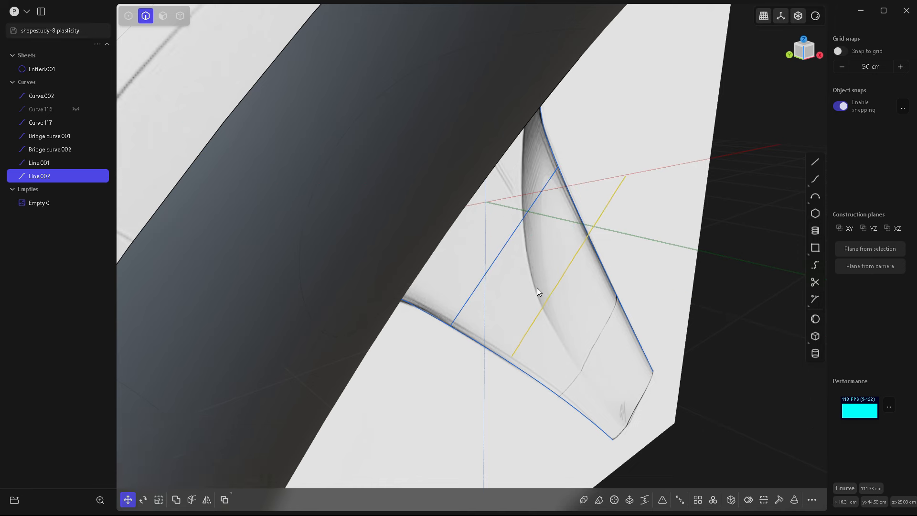
middle_click_drag(536, 289, 476, 273)
Step: Hide the reference image and mirror the offset line along Y to the opposite side of the handle
left_click(76, 203)
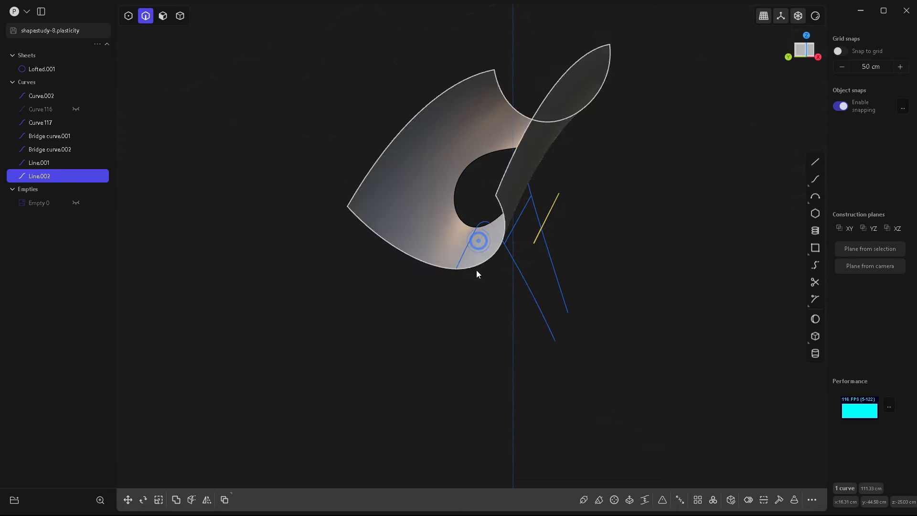
left_click(207, 500)
left_click(529, 199)
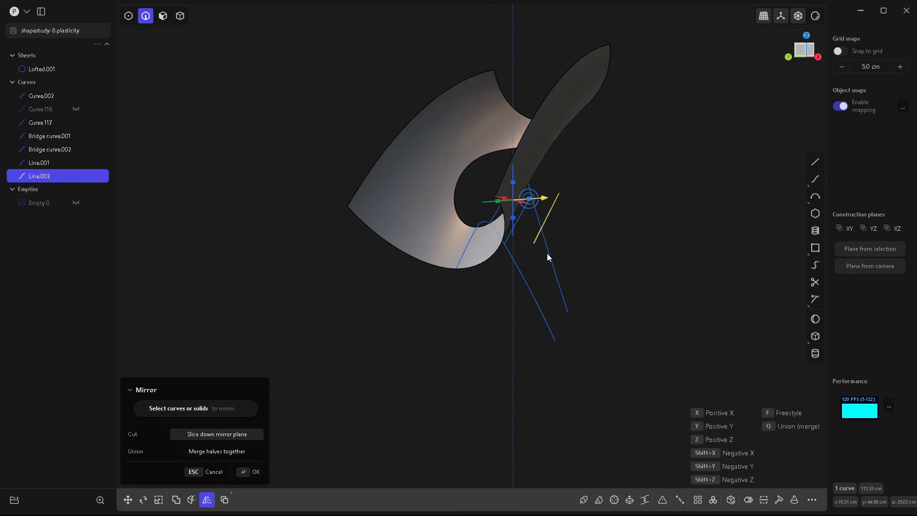
right_click(563, 285)
Step: Loft a flat sheet between the two offset lines and delete the original cross line in the middle
scroll(568, 231, "up", 5)
middle_click_drag(557, 267, 528, 279)
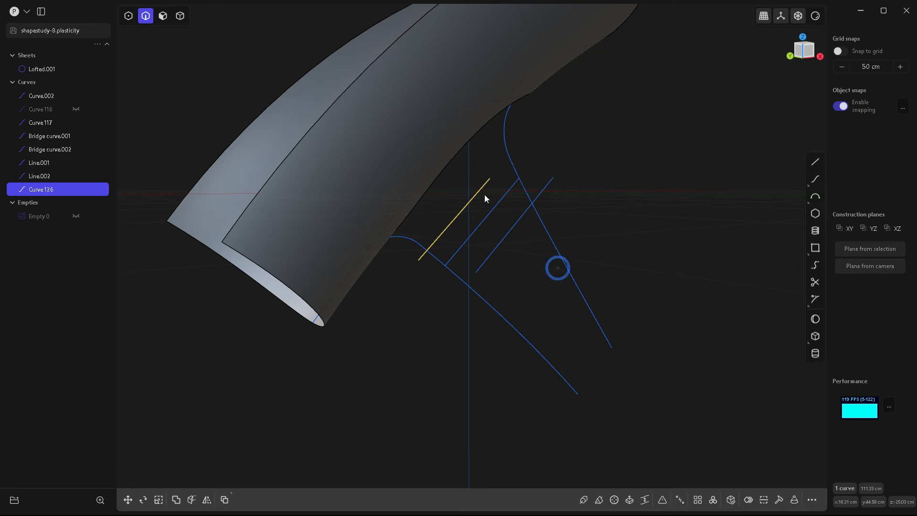
left_click(504, 239, "shift")
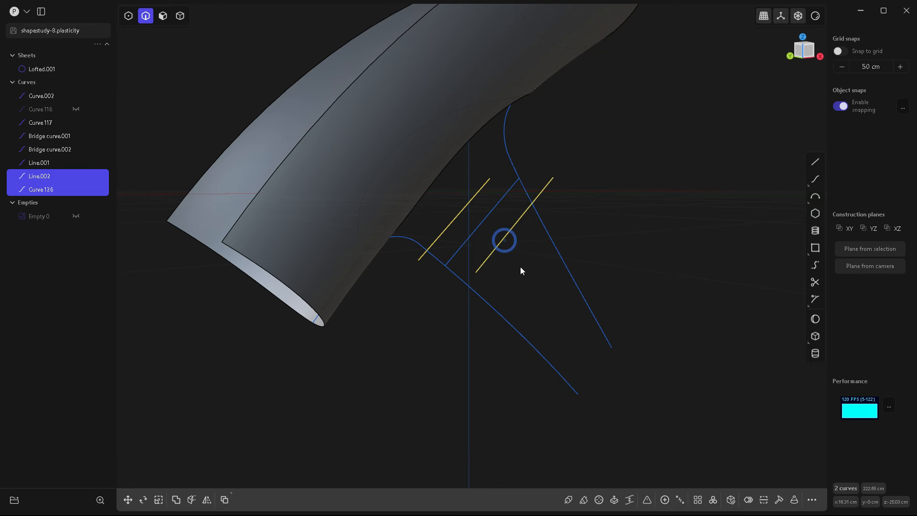
key("l")
right_click(519, 263)
left_click(519, 263)
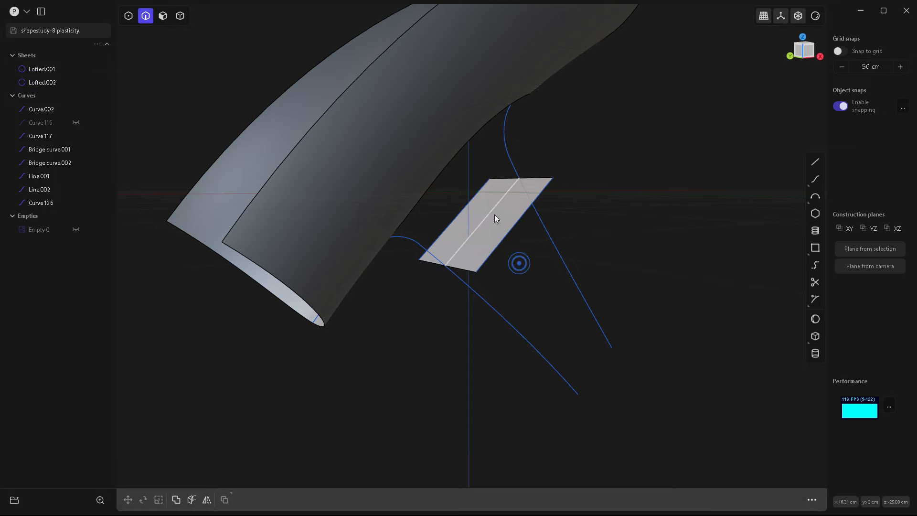
left_click(486, 219)
key("Delete")
Step: Draw two two-point circles of about 27.8 cm radius on the sheet, each from its centre to one handle curve
middle_click_drag(502, 260, 556, 268)
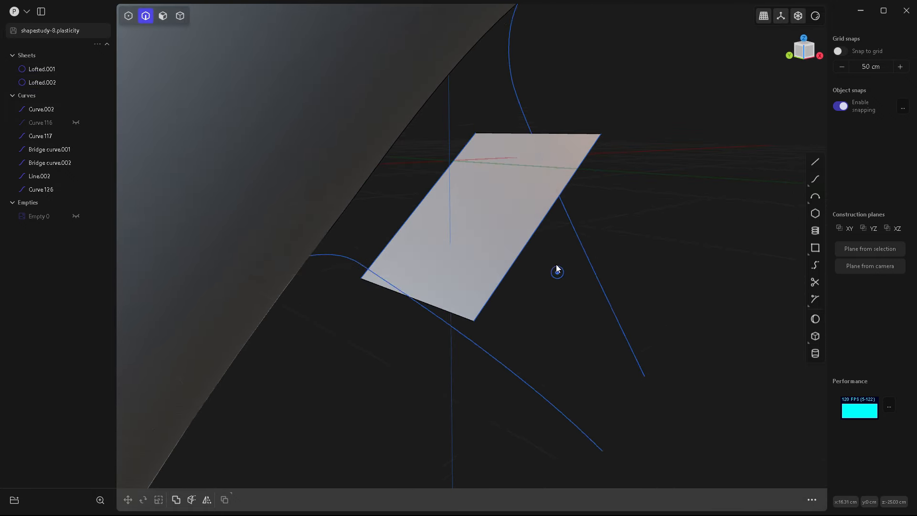
mouse_move(814, 196)
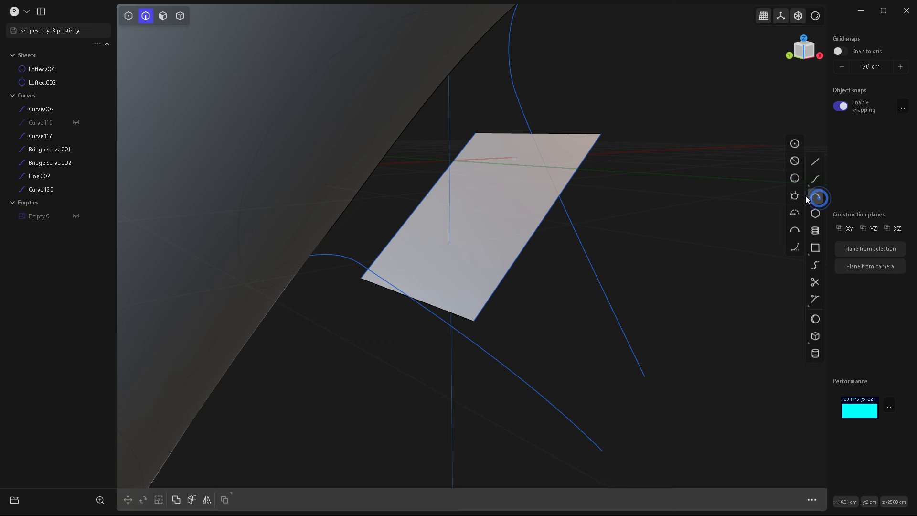
left_click(794, 162)
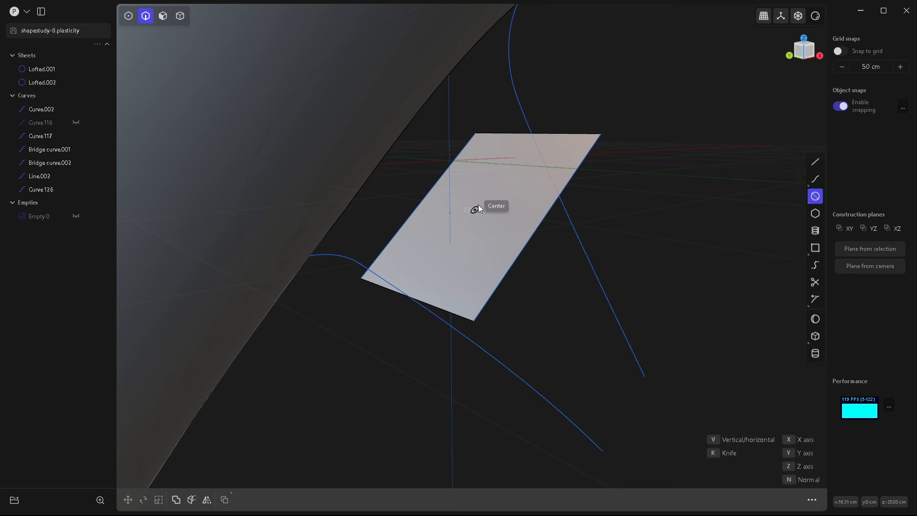
left_click(476, 209)
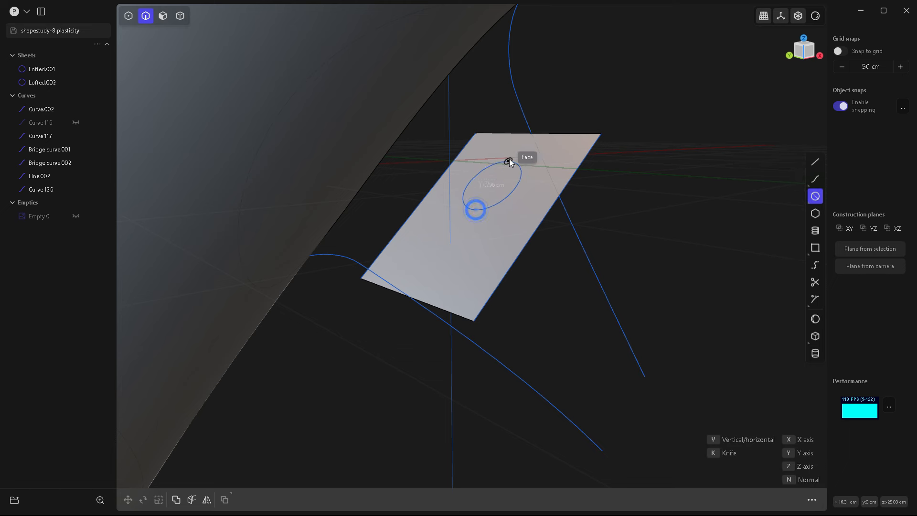
left_click(530, 135)
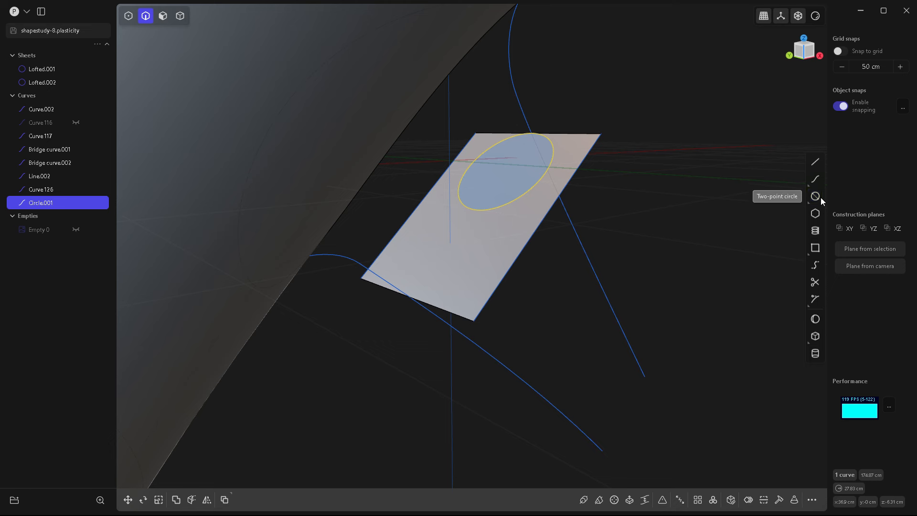
left_click(475, 213)
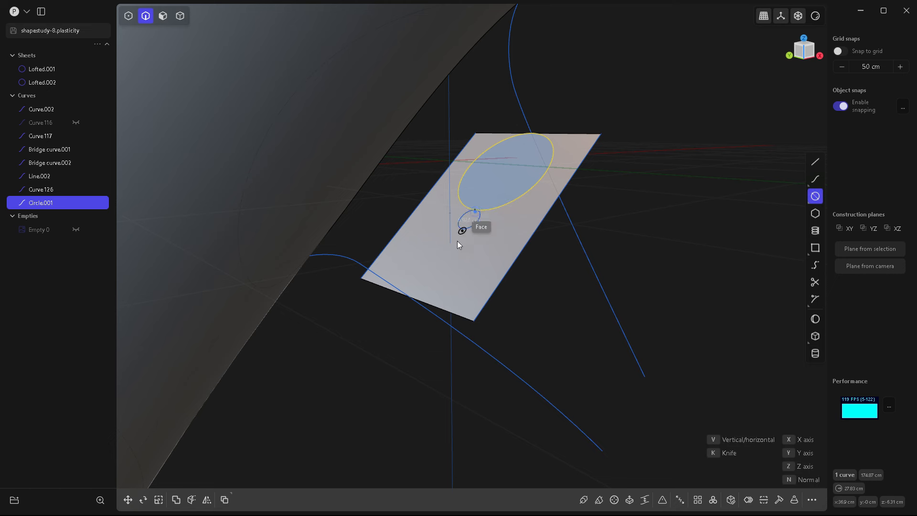
left_click(411, 298)
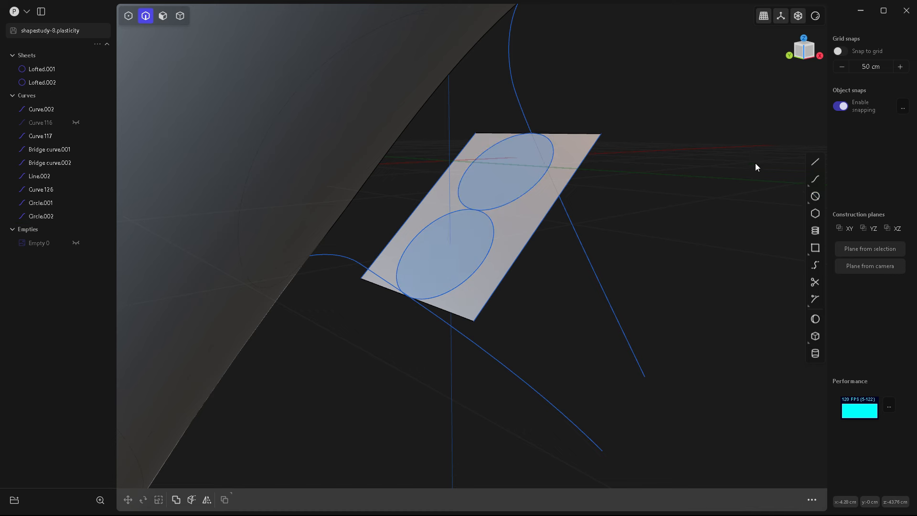
Step: Connect the two circles with a straight tangent line about 55.7 cm long on each side
left_click(815, 161)
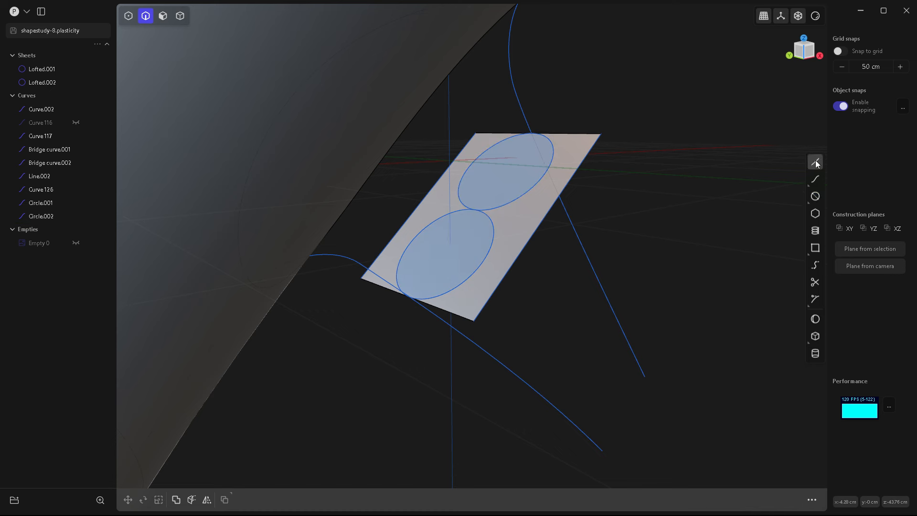
left_click(543, 173)
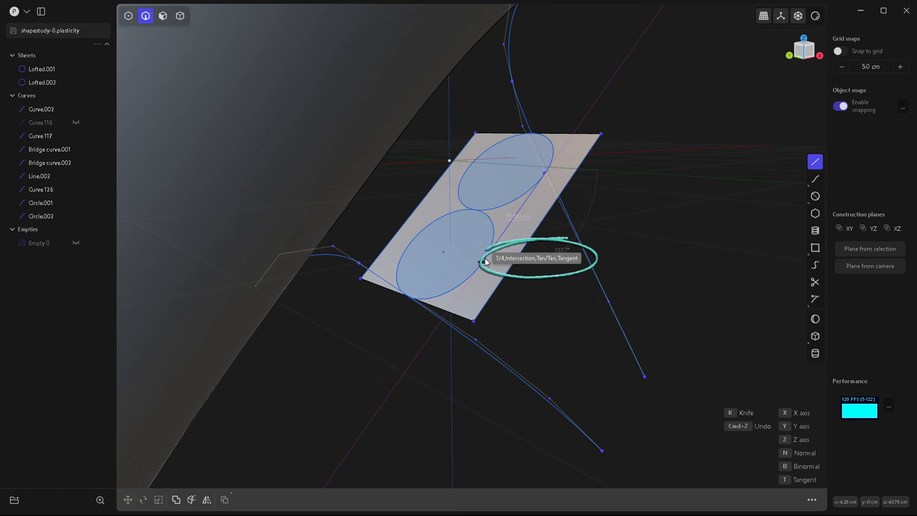
left_click(485, 261)
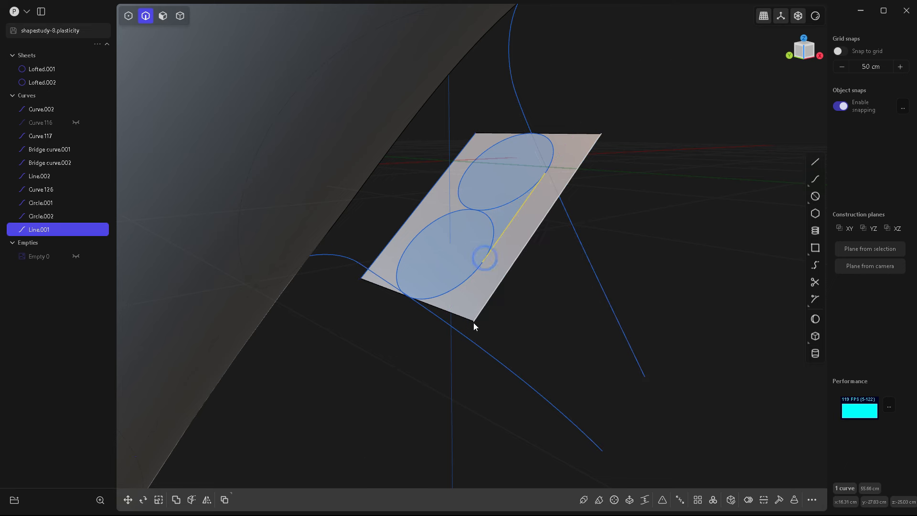
left_click(467, 167)
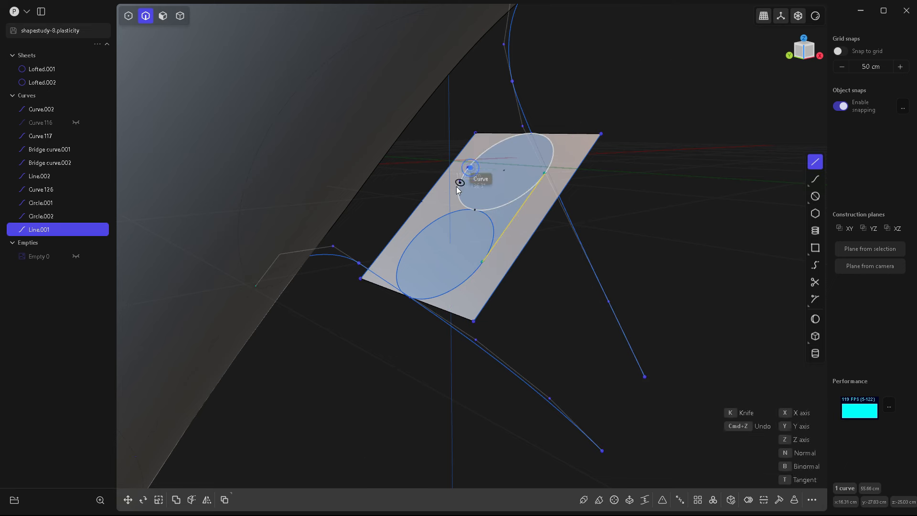
left_click(409, 244)
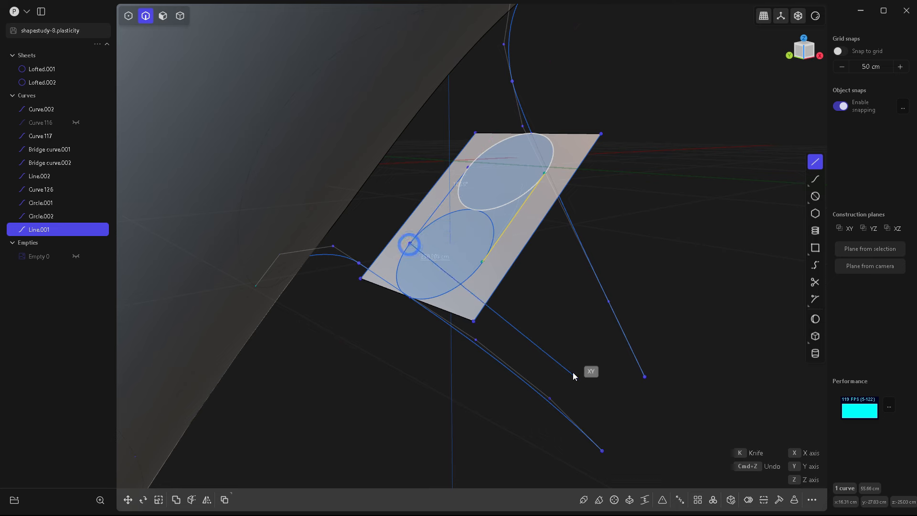
left_click(574, 310)
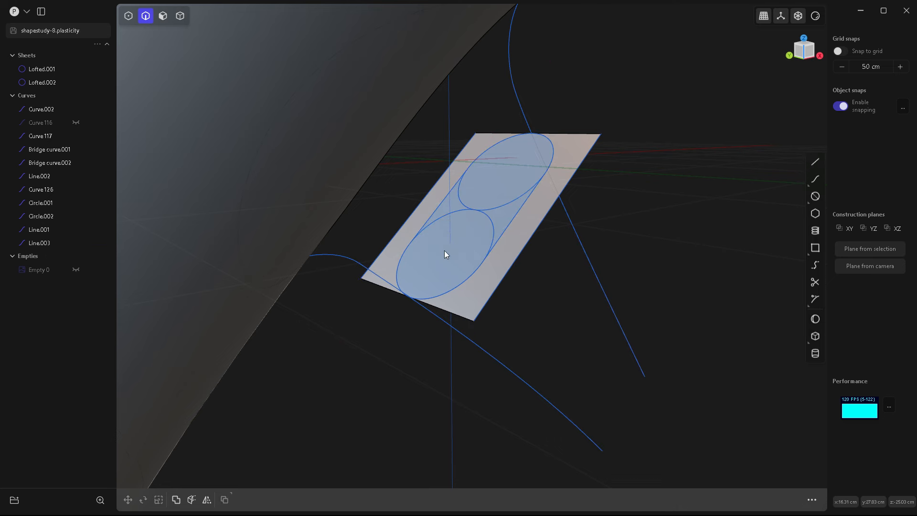
Step: Trim away the inner halves of both circles to form a slot-shaped handle cross-section
middle_click_drag(446, 254, 630, 331)
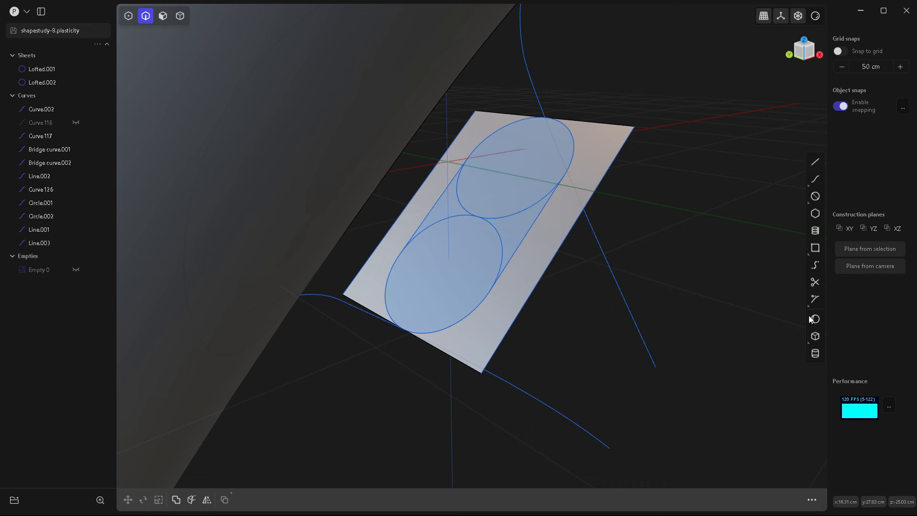
left_click(815, 300)
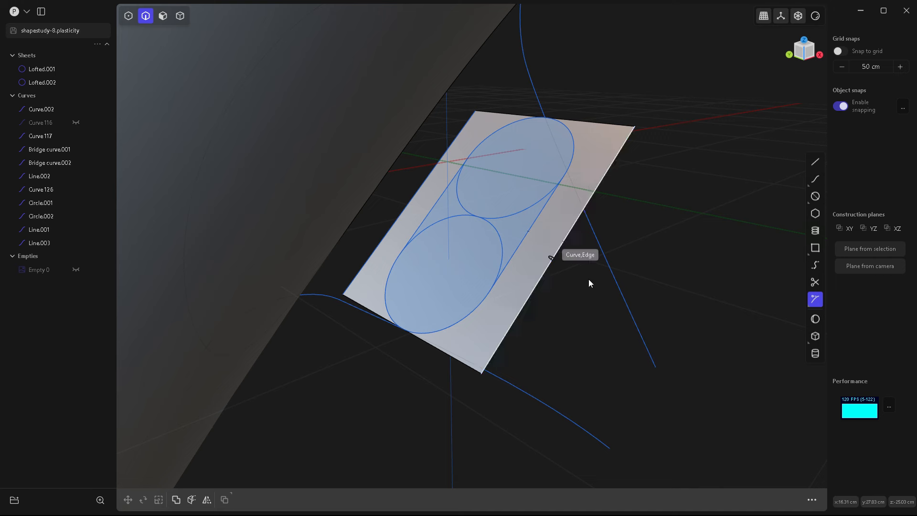
left_click(815, 282)
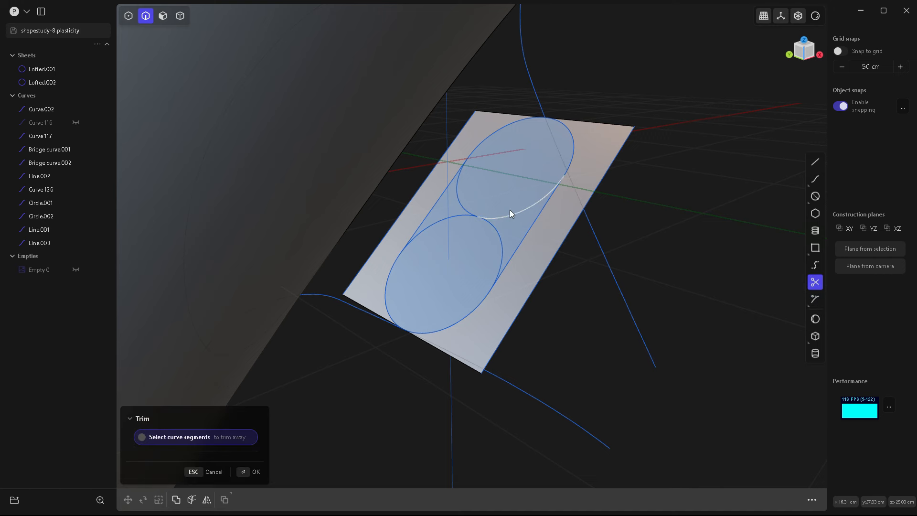
left_click(497, 217)
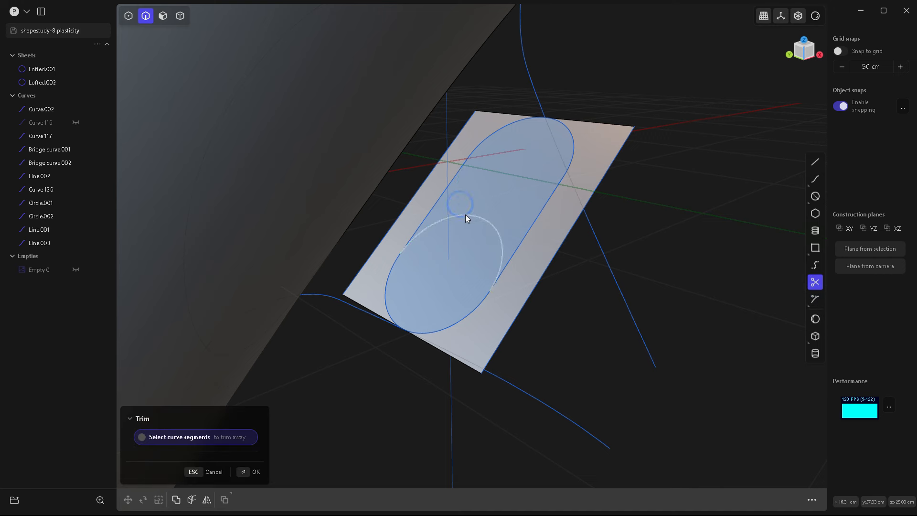
left_click(464, 214)
key("Escape")
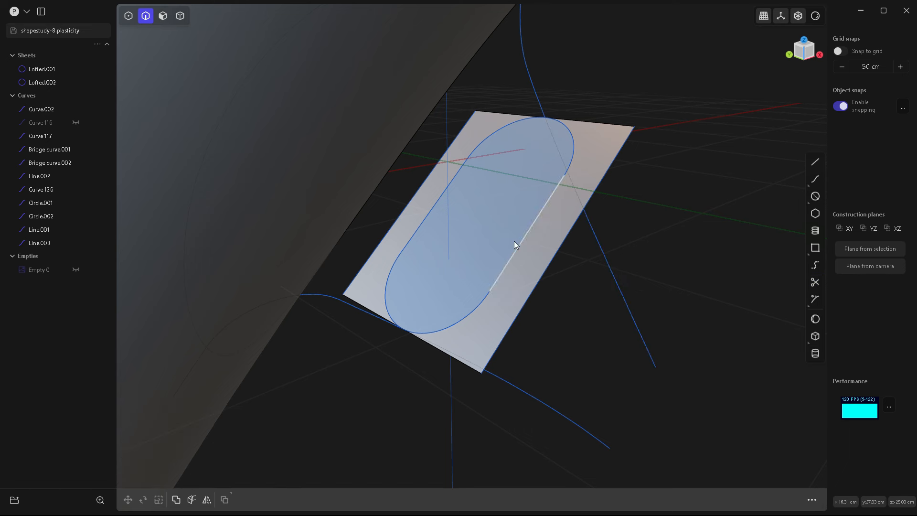
Step: Join the two arcs and two straight lines of the slot cross-section into one closed curve
left_click(526, 229)
left_click(569, 160, "shift")
left_click(440, 192, "shift")
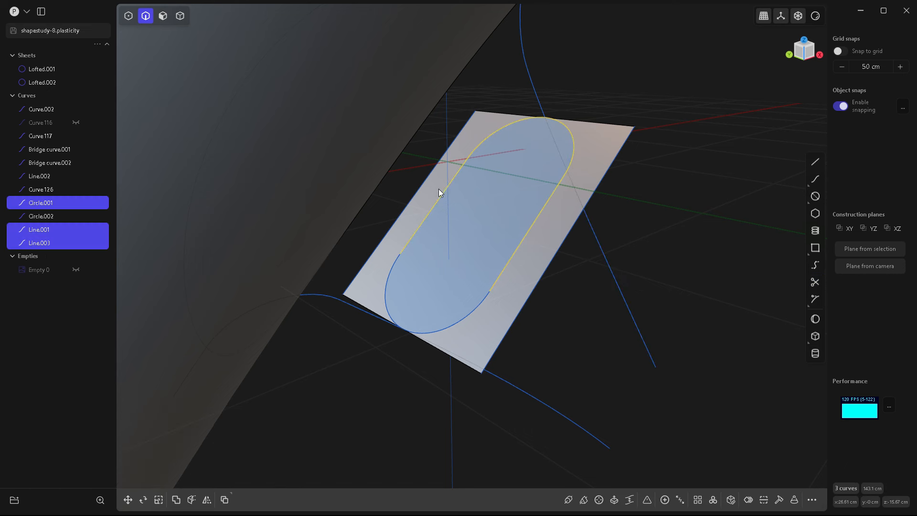
left_click(383, 299, "shift")
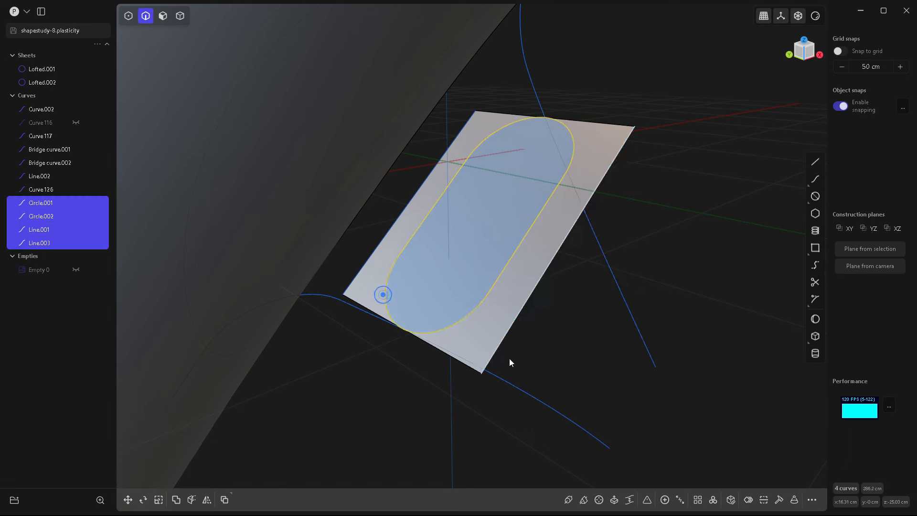
left_click(663, 500)
Step: Try to loft between the tube's handle opening edges and the slot-shaped cross-section curve
middle_click_drag(519, 315, 481, 259)
middle_click_drag(451, 221, 401, 171)
double_click(396, 157, "shift")
middle_click(396, 158)
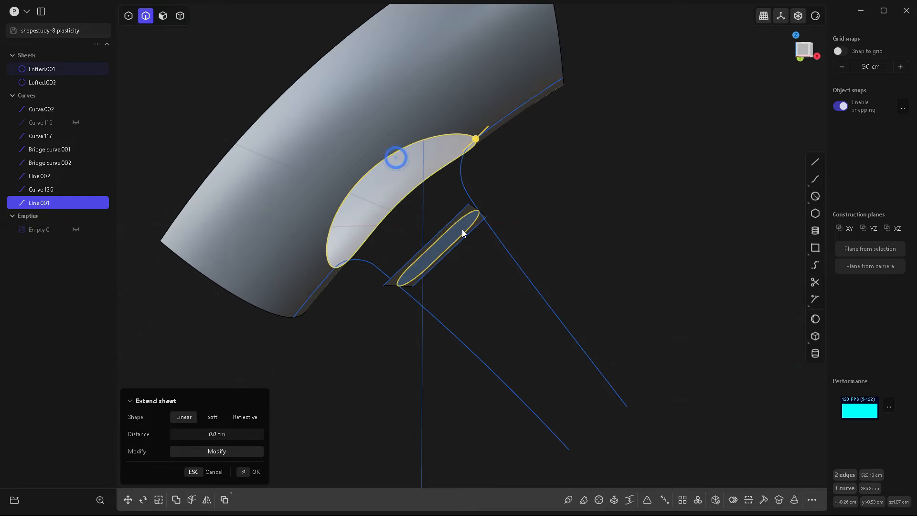
middle_click_drag(486, 263, 527, 279)
key("l")
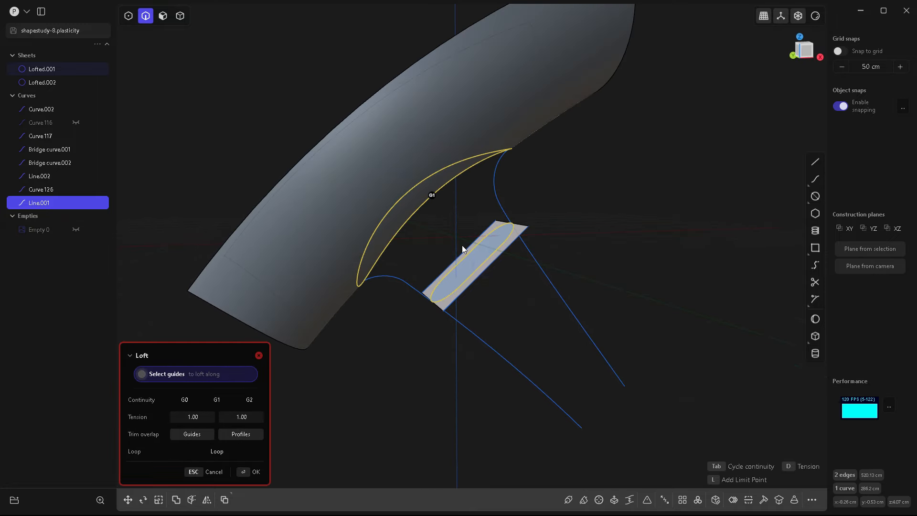
middle_click_drag(462, 249, 387, 203)
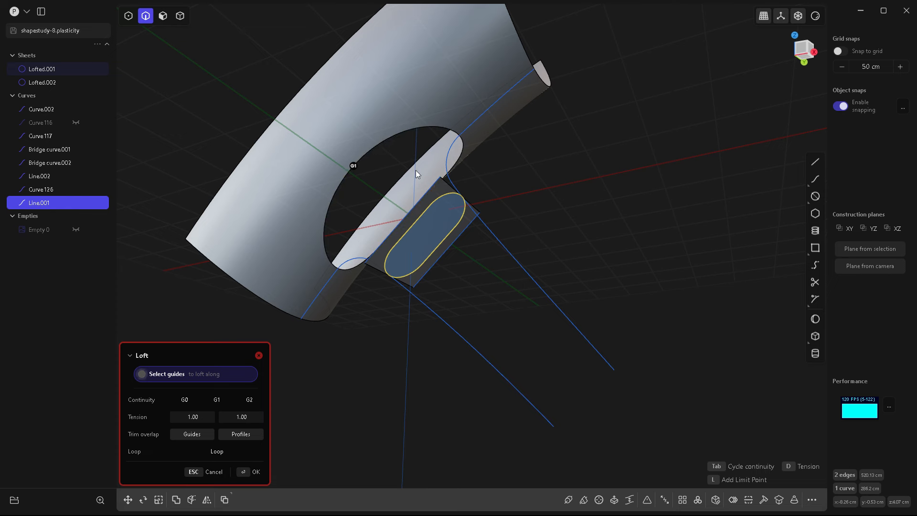
middle_click_drag(416, 174, 436, 200)
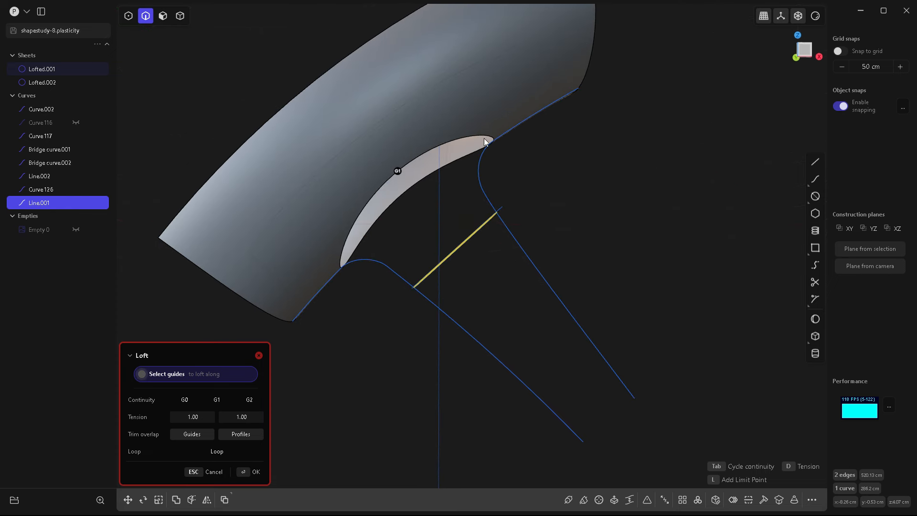
key("Return")
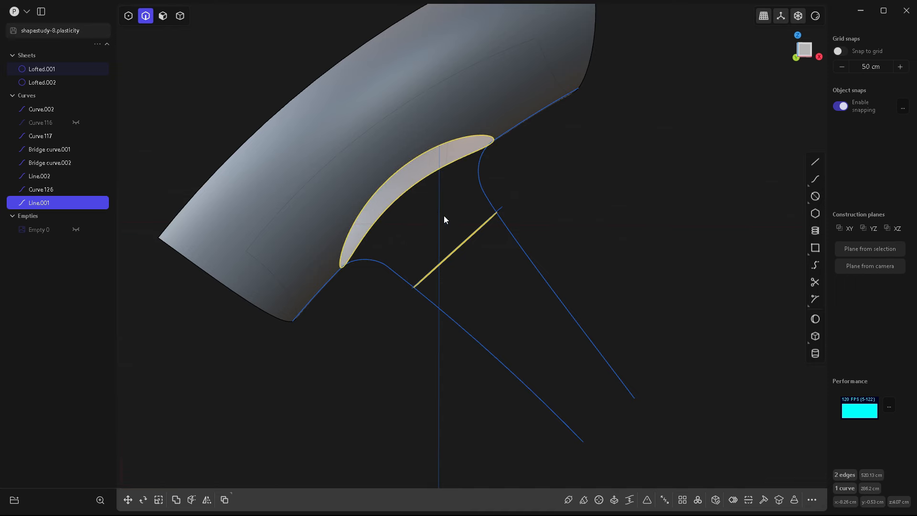
mouse_move(444, 216)
middle_mouse_down()
mouse_move(540, 302)
mouse_move(498, 297)
mouse_move(389, 163)
mouse_move(405, 178)
mouse_move(389, 172)
middle_mouse_up()
scroll(541, 298, "up", 1)
left_click(545, 300)
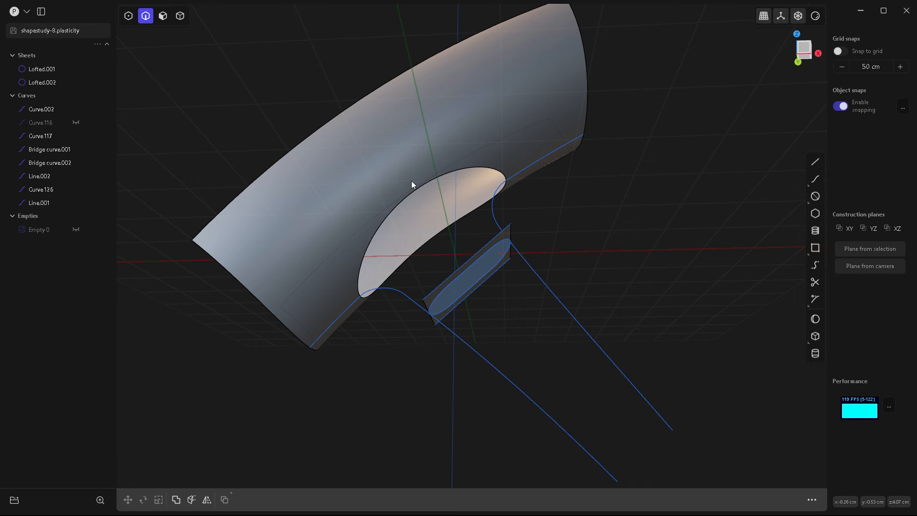
Step: Cut both sides of the tube surface crosswise with an isoparametric line at the midpoint of its long outer edge
key("x")
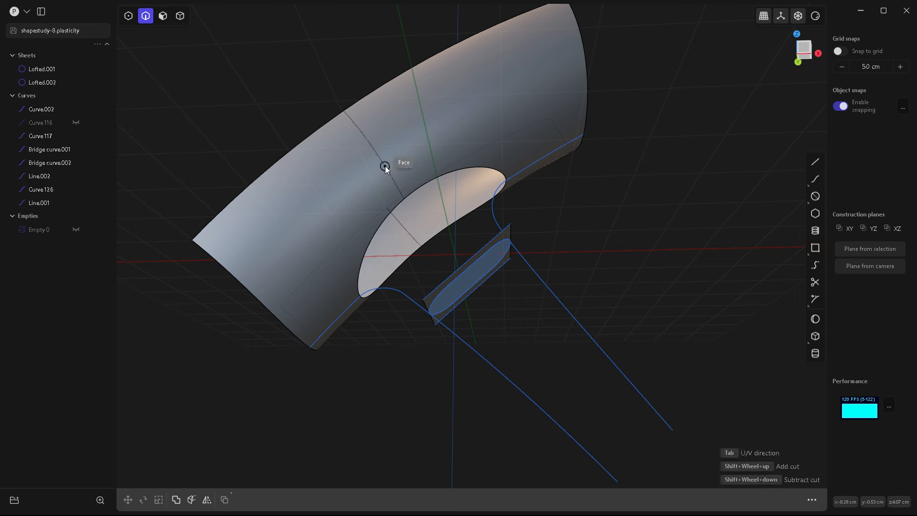
key("Tab")
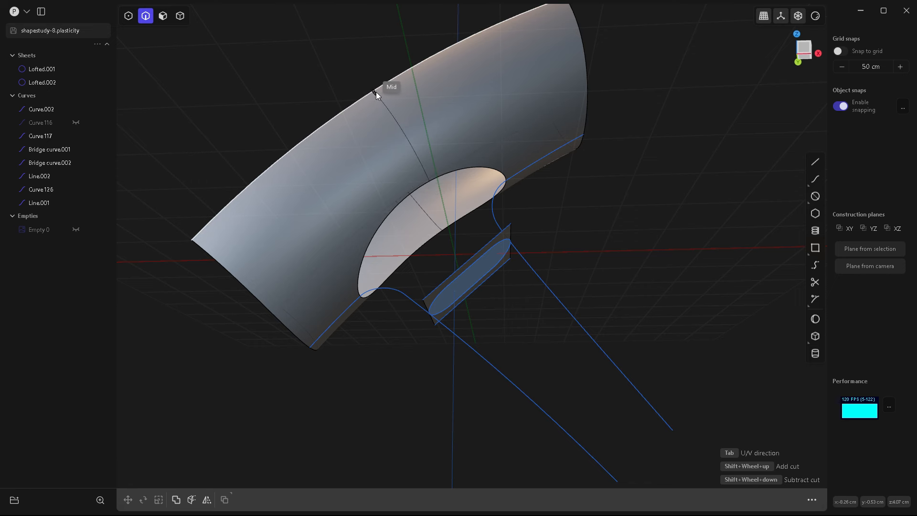
left_click(376, 91)
mouse_move(606, 236)
middle_mouse_down()
mouse_move(461, 221)
mouse_move(512, 239)
mouse_move(602, 245)
mouse_move(598, 237)
middle_mouse_up()
left_click(598, 237)
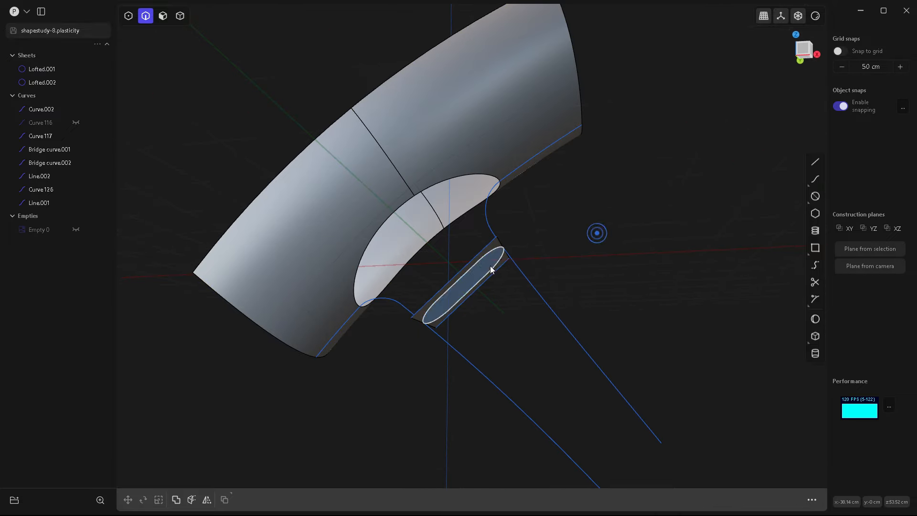
Step: Delete the flat lofted sheet around the slot and the two offset lines along its sides
middle_click_drag(489, 266, 545, 332)
scroll(535, 314, "up", 3)
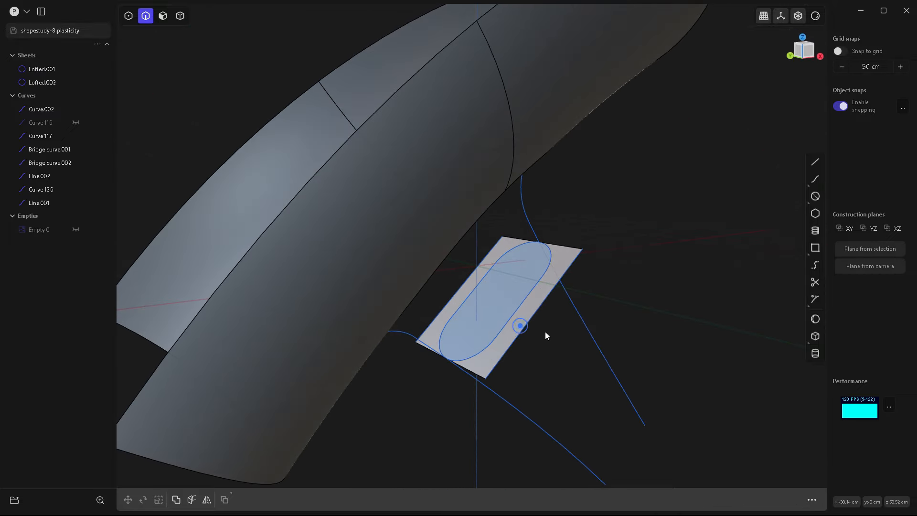
key("4")
left_click(533, 310)
key("Delete")
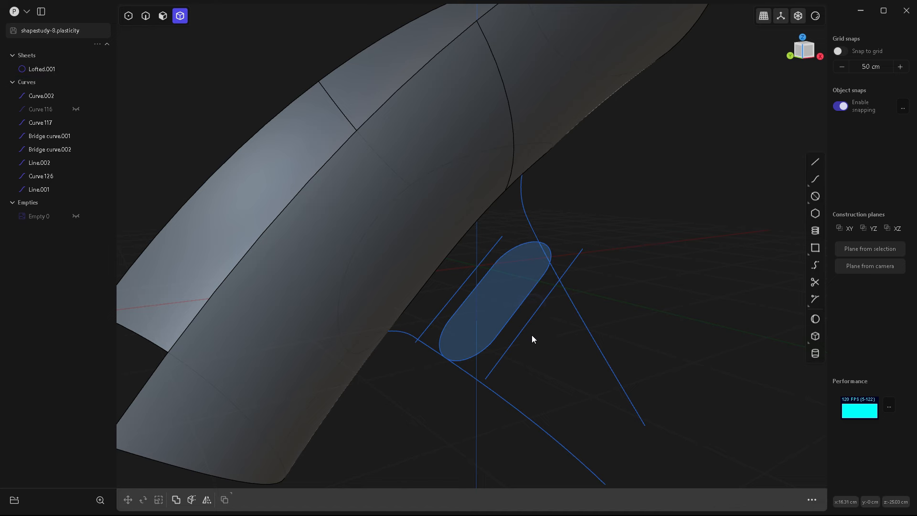
key("2")
left_click(532, 319)
key("Delete")
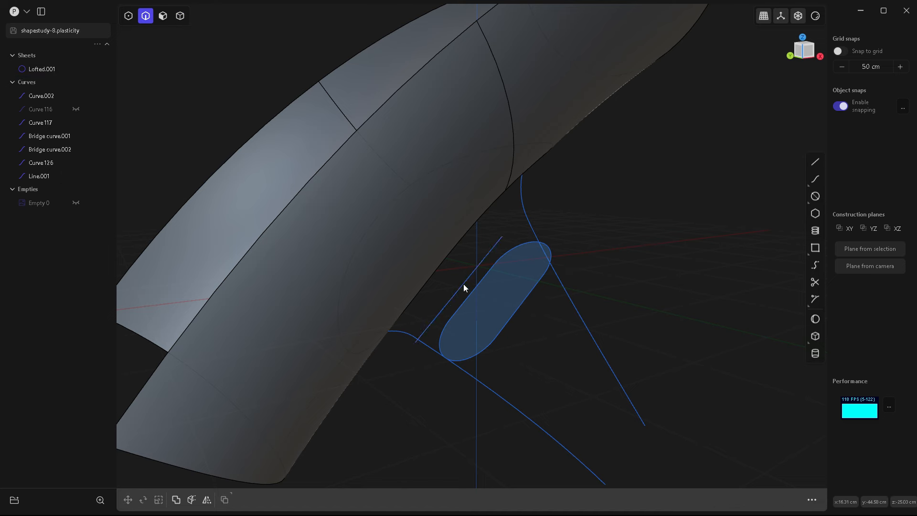
left_click(464, 286)
key("Delete")
Step: Draw a line about 231.7 cm long from the midpoint of one straight slot side along the binormal, down the handle
middle_click_drag(463, 287, 463, 321)
left_click(815, 161)
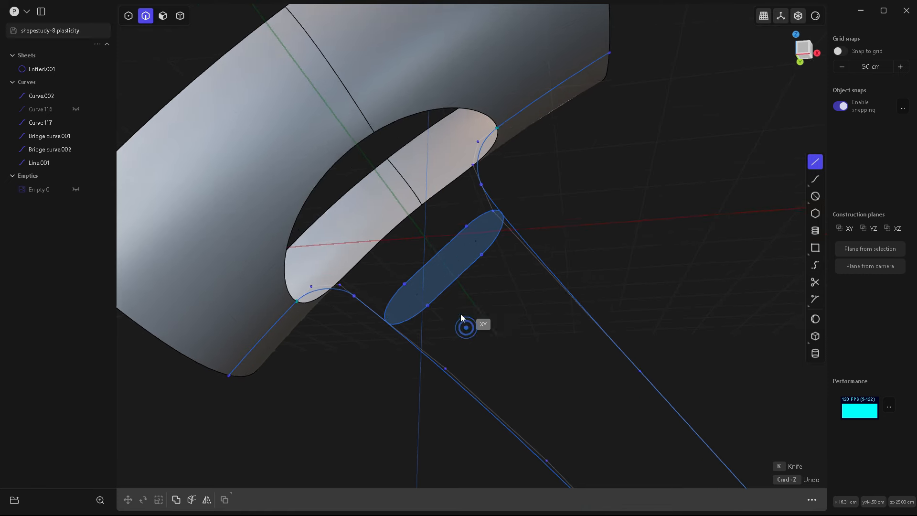
middle_click_drag(439, 257, 511, 311)
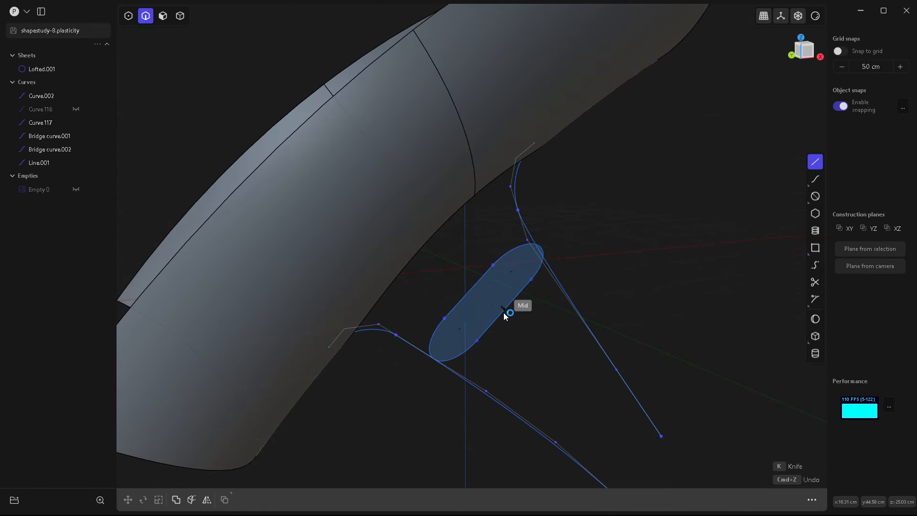
left_click(504, 313)
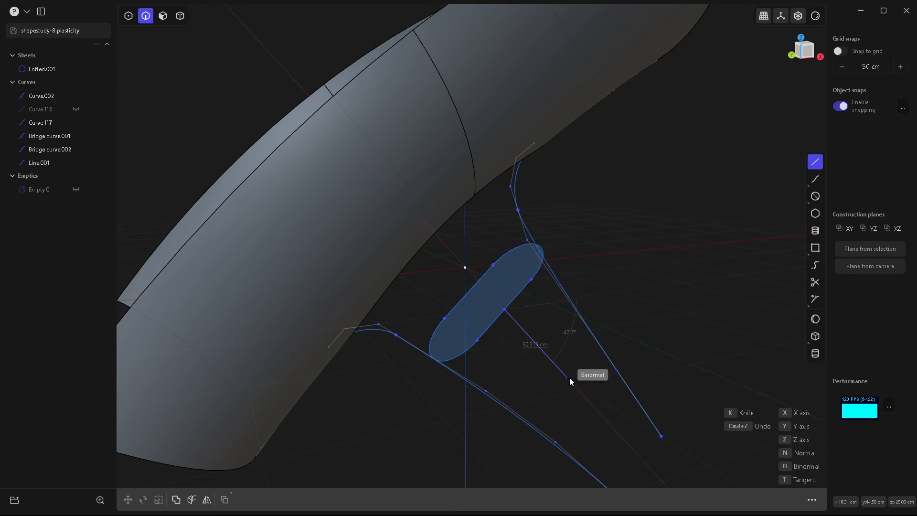
scroll(438, 279, "down", 5)
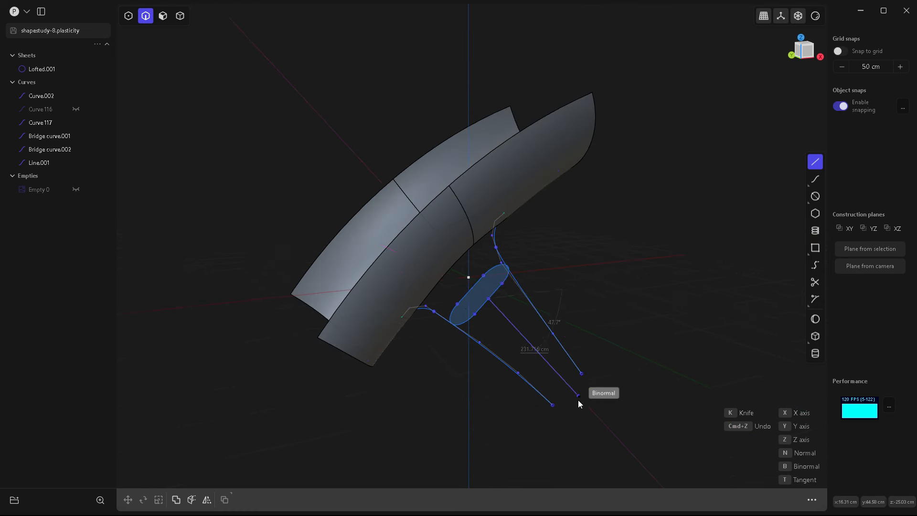
middle_click_drag(576, 401, 542, 386)
scroll(497, 350, "up", 2)
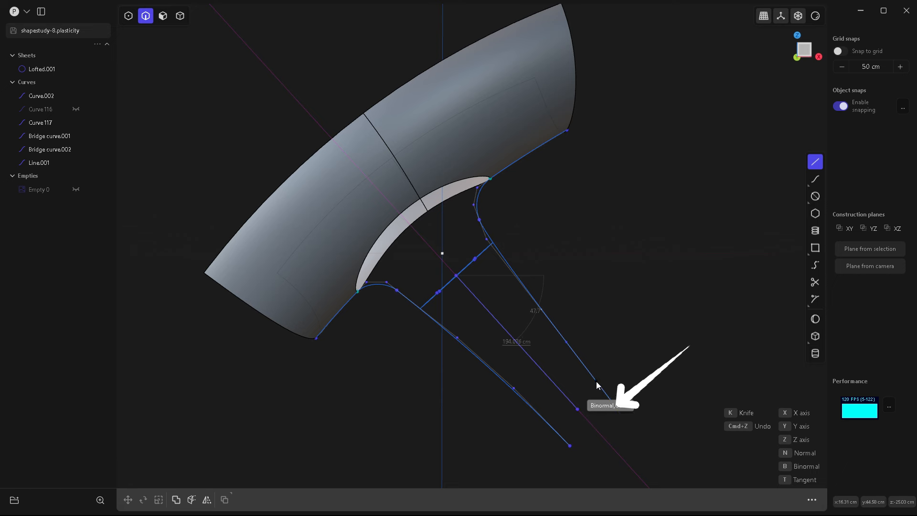
left_click(624, 415)
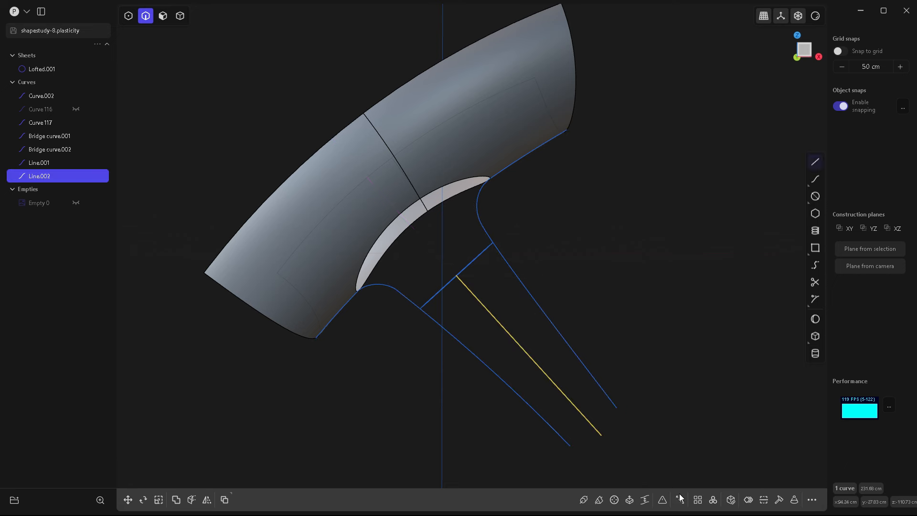
Step: Draw a matching line about 231.7 cm long down the handle from the midpoint of the slot's opposite straight side
left_click(817, 163)
middle_click_drag(737, 290, 483, 299)
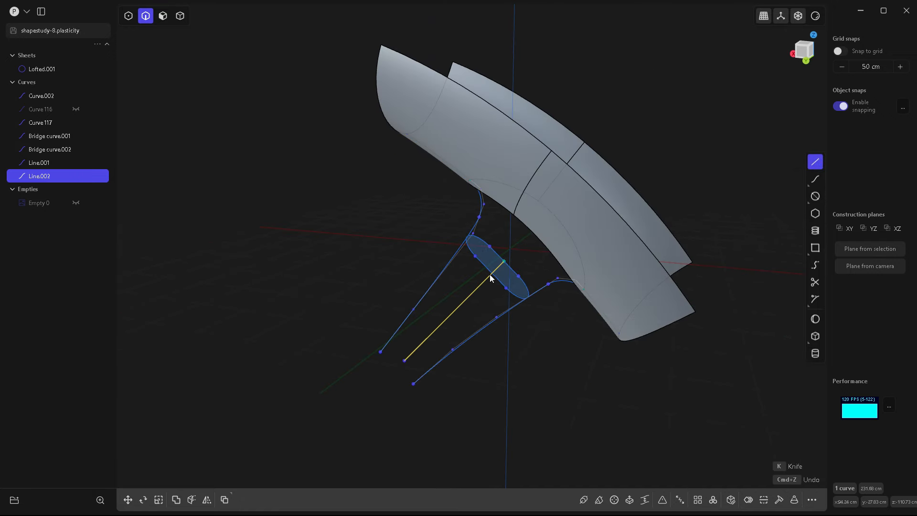
left_click(490, 275)
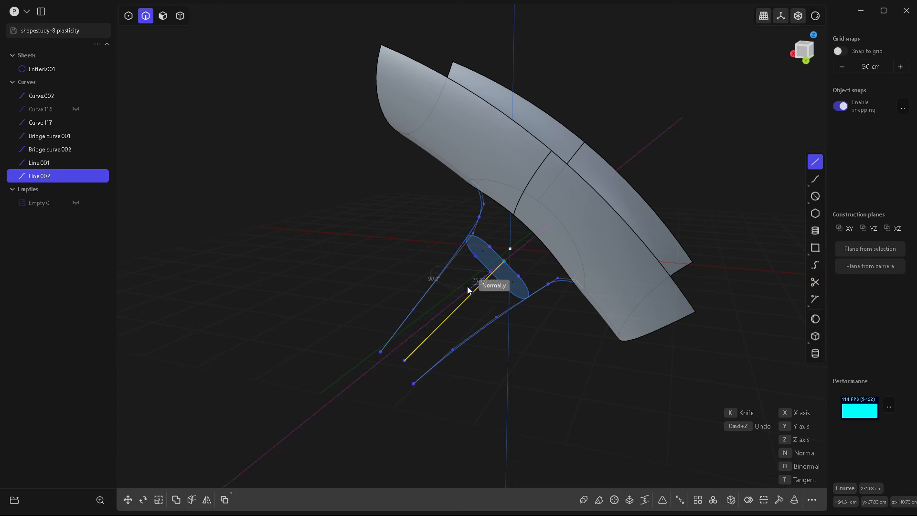
middle_click_drag(468, 290, 466, 265)
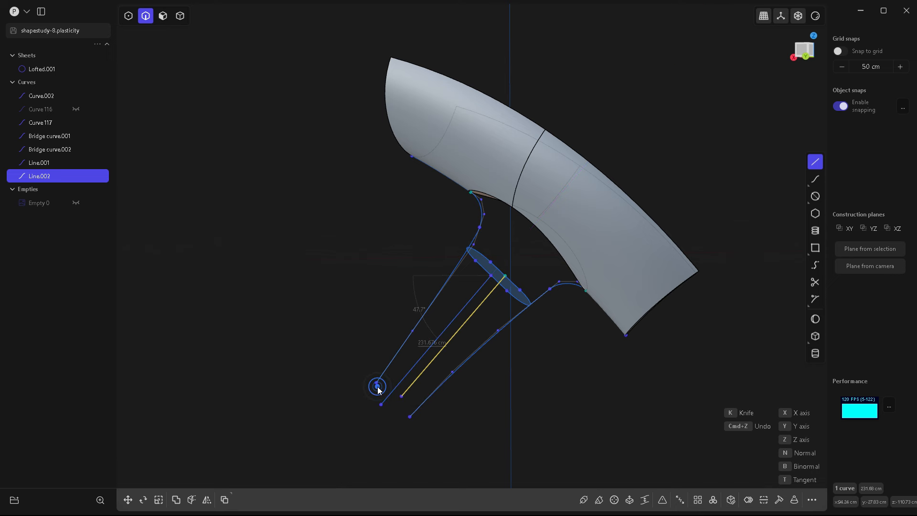
left_click(380, 404)
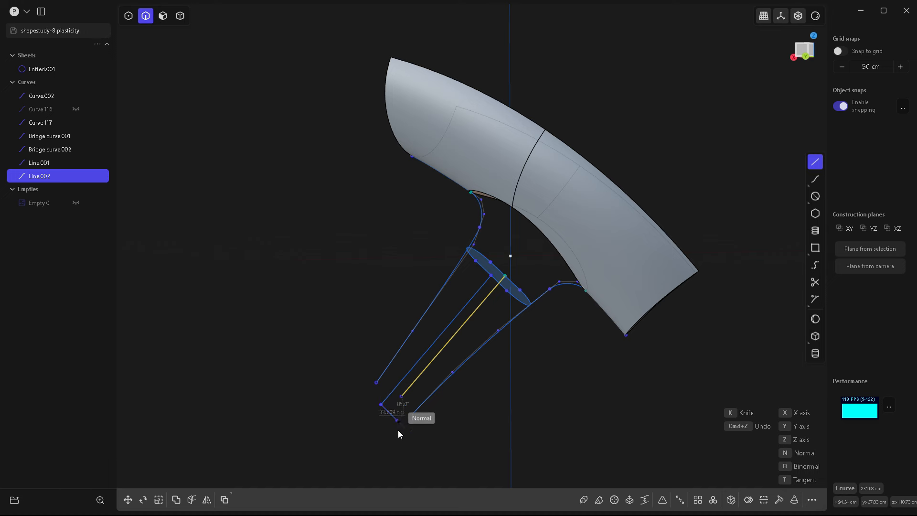
left_click(379, 442)
middle_click_drag(517, 428, 511, 331)
scroll(517, 271, "up", 4)
middle_click_drag(557, 266, 548, 283)
left_click(502, 276)
Step: Duplicate the crosswise cut edges on both sides of the tube surface as separate curves
key("1")
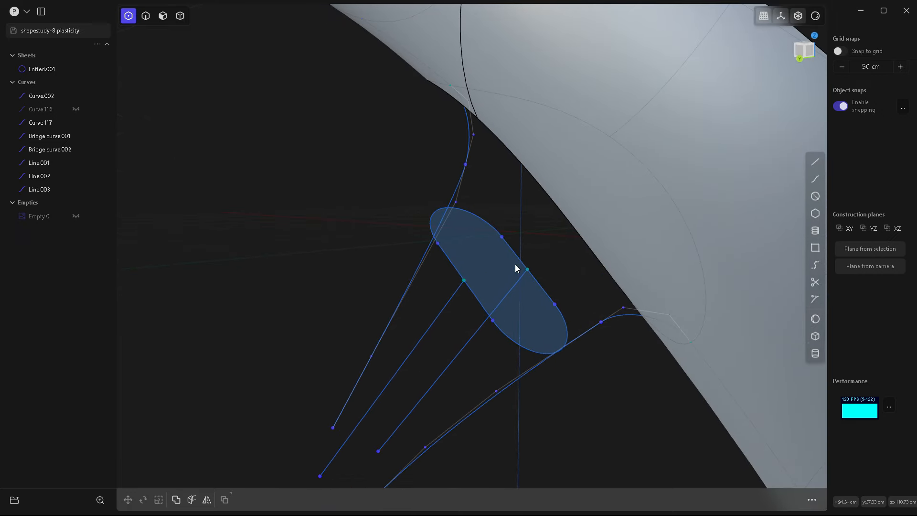
middle_click_drag(454, 293, 397, 284)
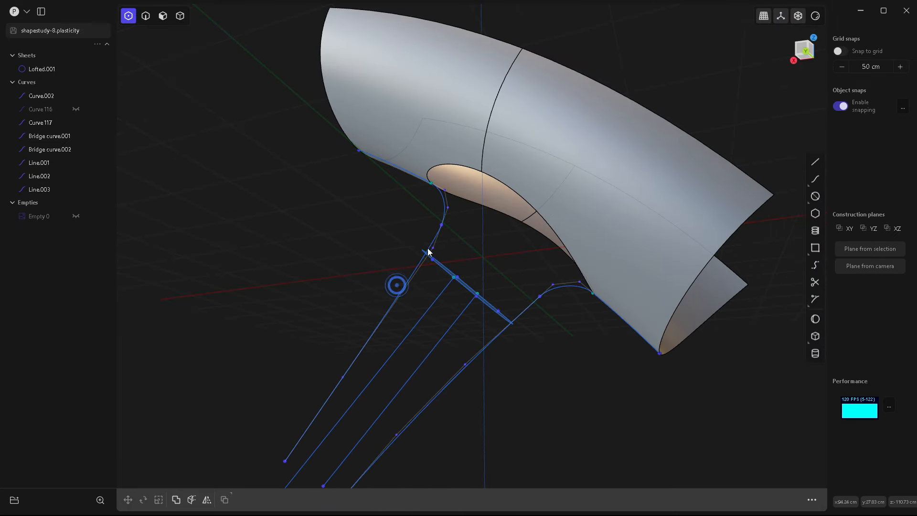
key("2")
left_click(489, 127)
key("f")
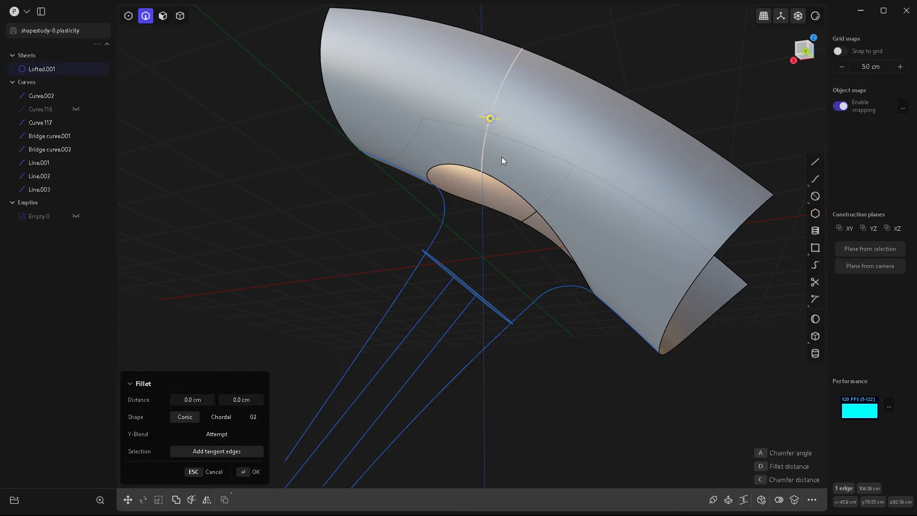
middle_click_drag(551, 268, 458, 100)
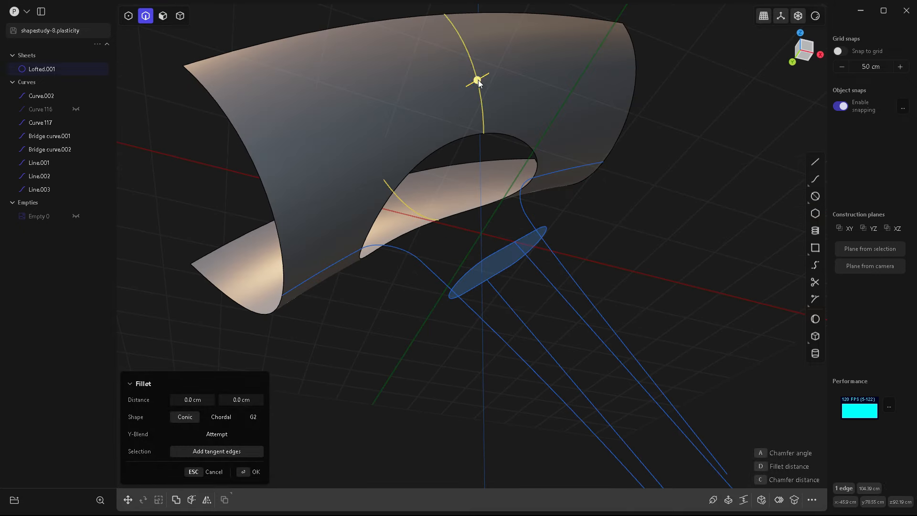
key("shift+d")
key("Escape")
left_click(622, 251)
Step: Bridge the duplicated seam curve's end at the opening to the nearest handle line's start, with G1 start and end curvature
key("1")
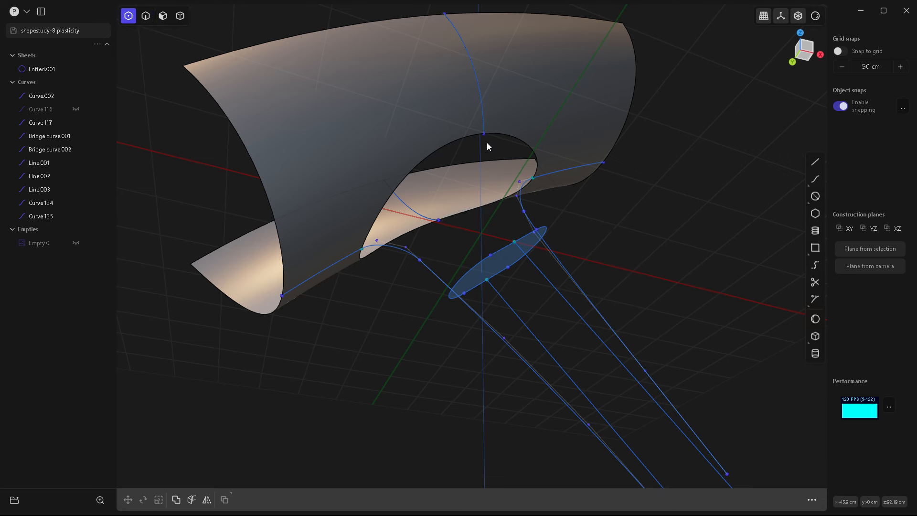
left_click(483, 134)
middle_click_drag(549, 258, 523, 286)
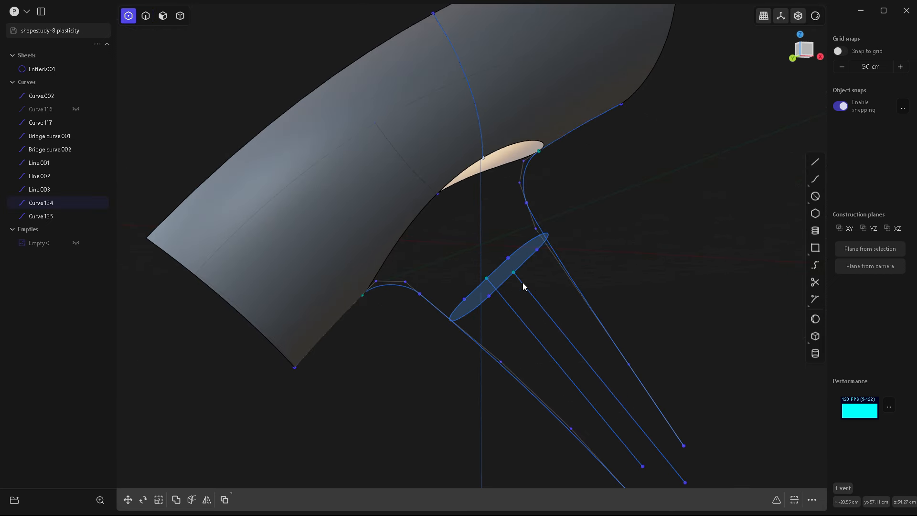
left_click(513, 274, "shift")
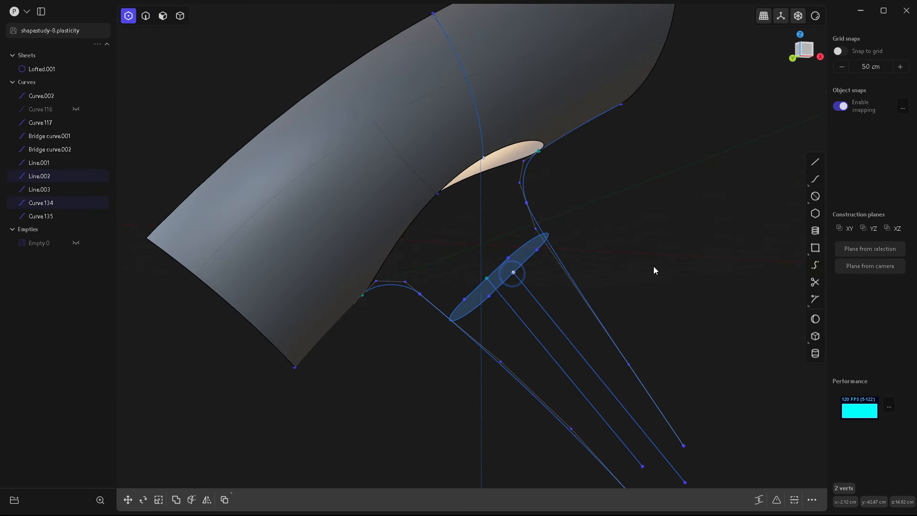
key("shift+b")
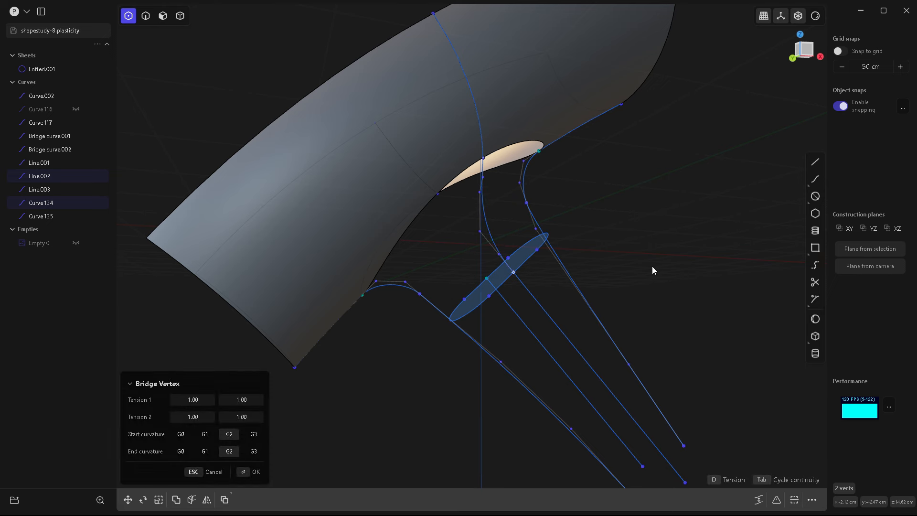
left_click(205, 435)
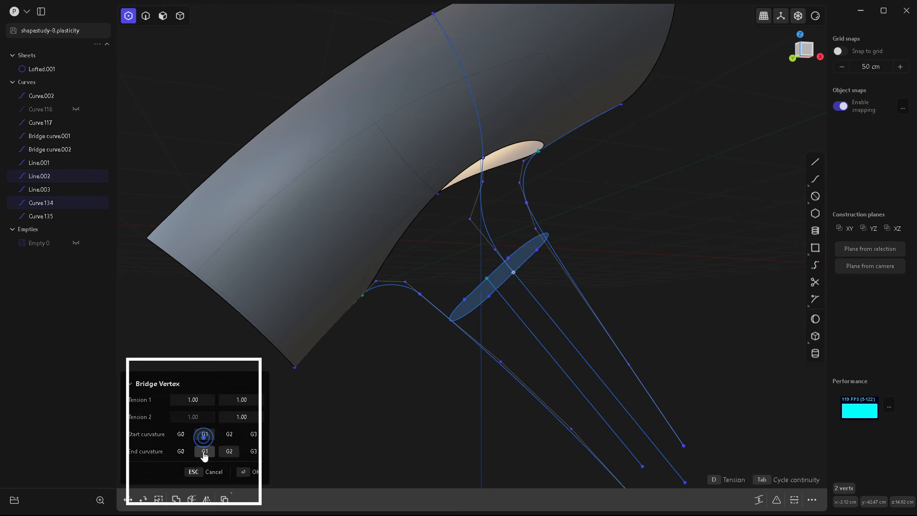
left_click(204, 452)
middle_click_drag(401, 381, 431, 297)
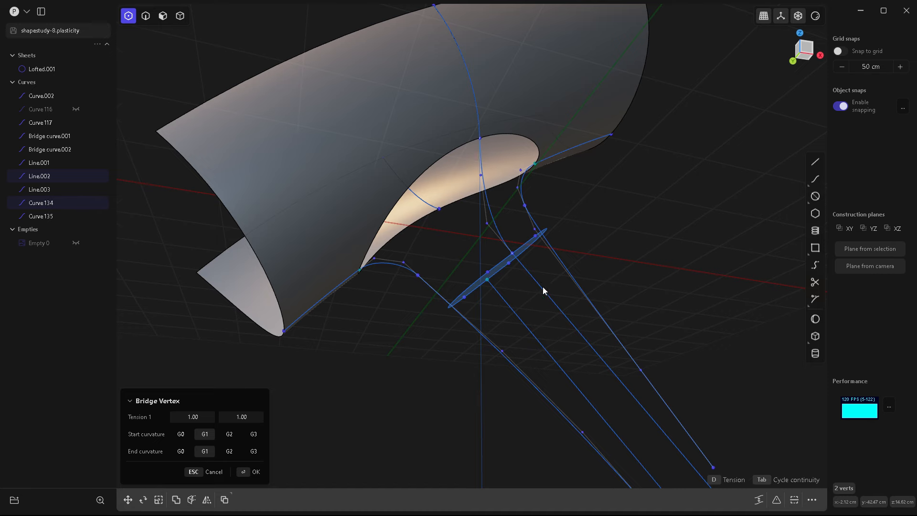
middle_click_drag(542, 286, 578, 285)
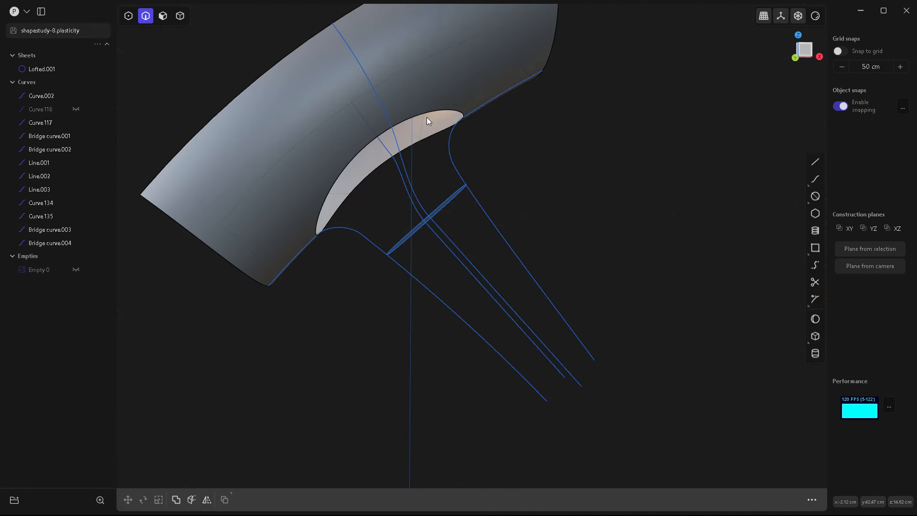
left_click(427, 118)
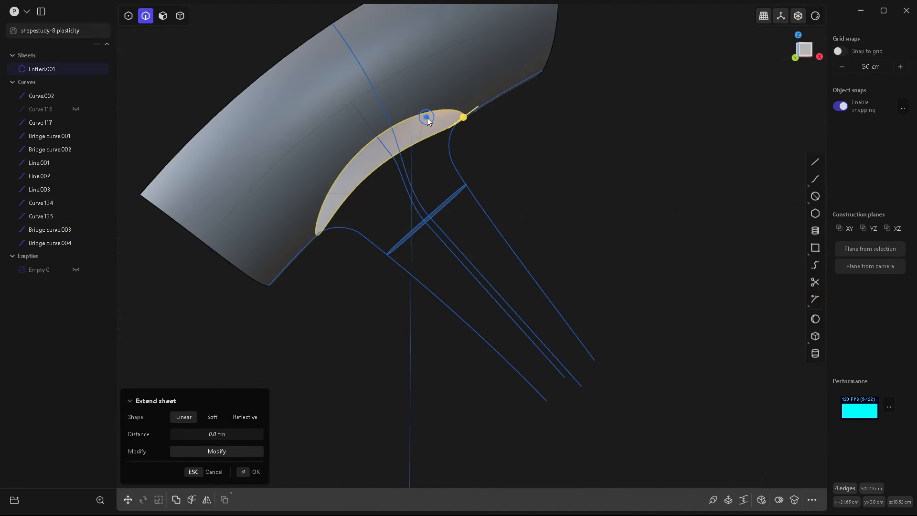
middle_click_drag(428, 120, 560, 225)
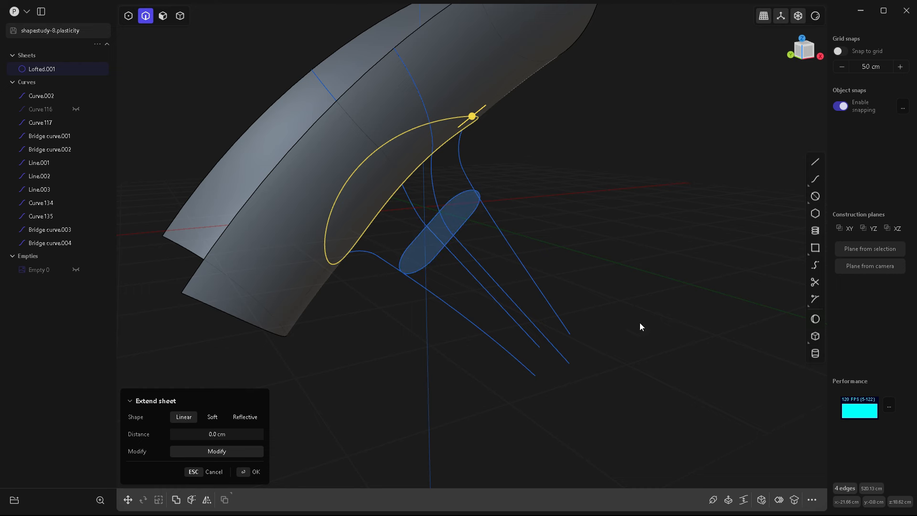
key("Escape")
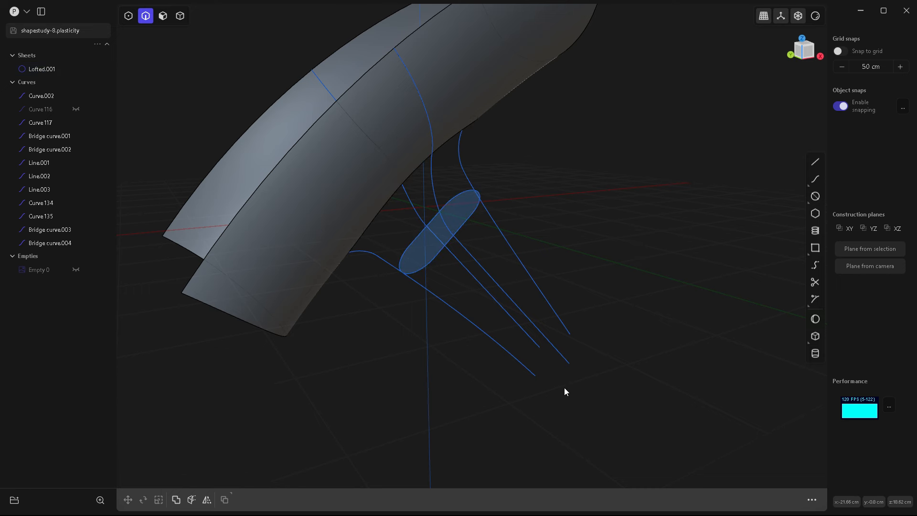
Step: Draw a closed spline through the free ends of the four handle guide curves to form the end profile
left_click(816, 181)
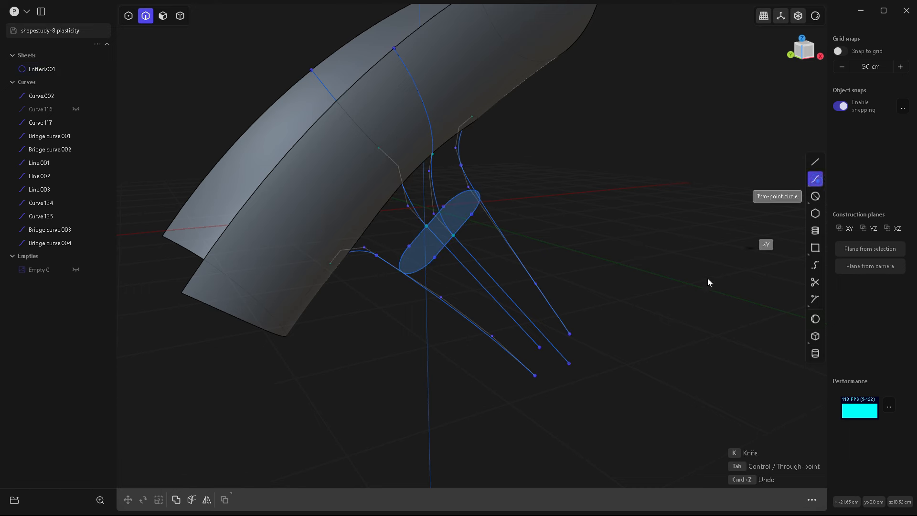
left_click(535, 379)
left_click(543, 356)
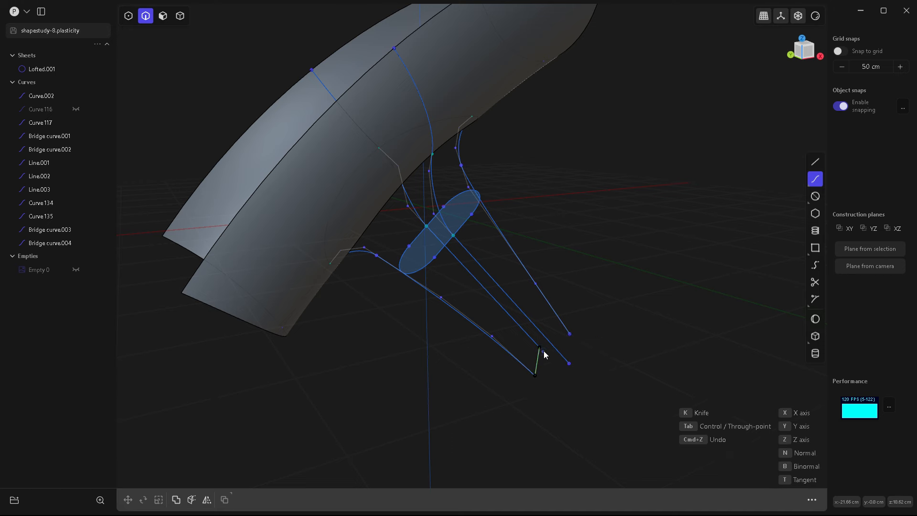
left_click(575, 334)
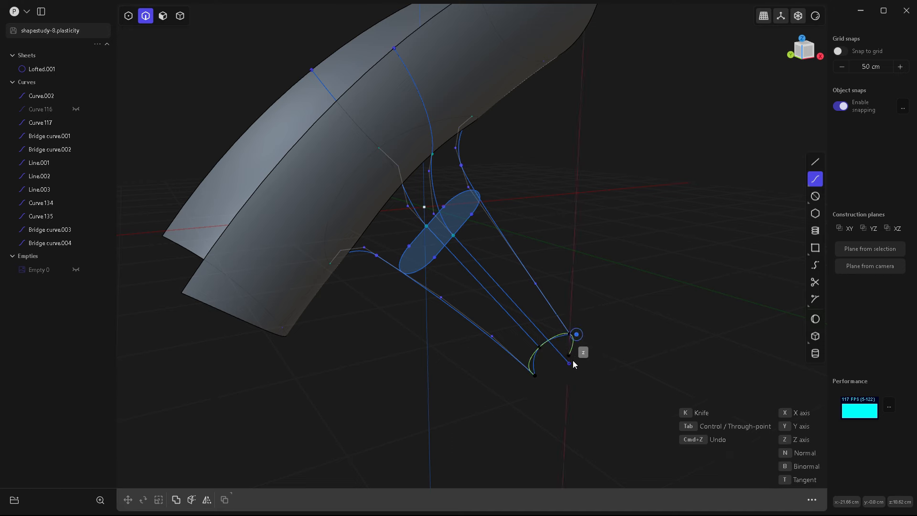
left_click(537, 377)
mouse_move(517, 417)
middle_mouse_down()
mouse_move(578, 439)
mouse_move(501, 416)
middle_mouse_up()
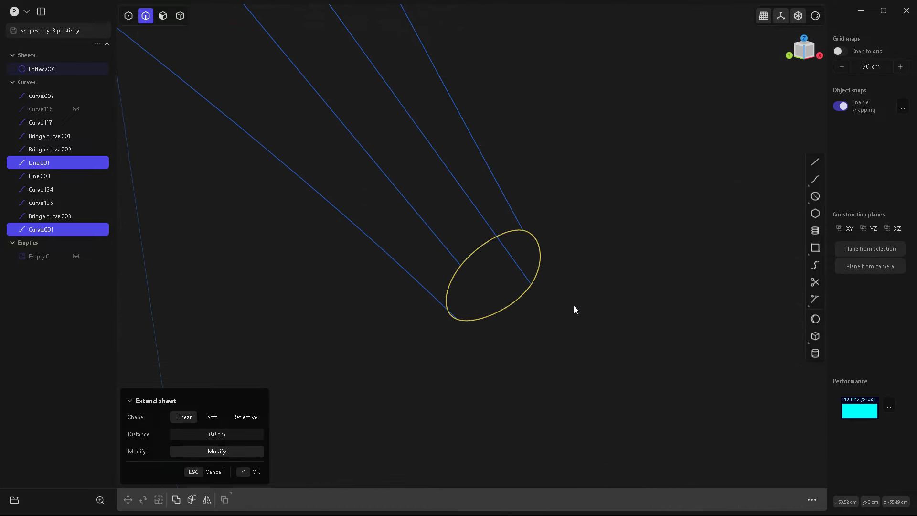
mouse_move(573, 308)
middle_mouse_down()
mouse_move(509, 319)
mouse_move(535, 335)
mouse_move(523, 352)
mouse_move(440, 282)
mouse_move(508, 315)
mouse_move(481, 300)
mouse_move(443, 307)
mouse_move(459, 301)
mouse_move(452, 276)
mouse_move(403, 258)
mouse_move(420, 215)
mouse_move(365, 252)
middle_mouse_up()
key("Escape")
Step: Draw a closed spline through the midpoints of the four handle guide curves, between the slot profile and the end profile
left_click(448, 306)
scroll(815, 187, "up", 3)
left_click(815, 180)
left_click(385, 252)
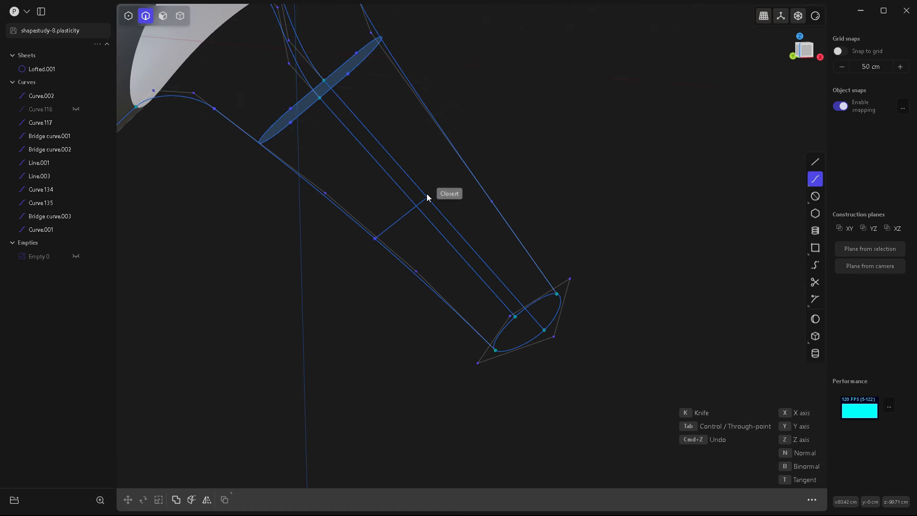
left_click(468, 172)
middle_click_drag(468, 173, 440, 226)
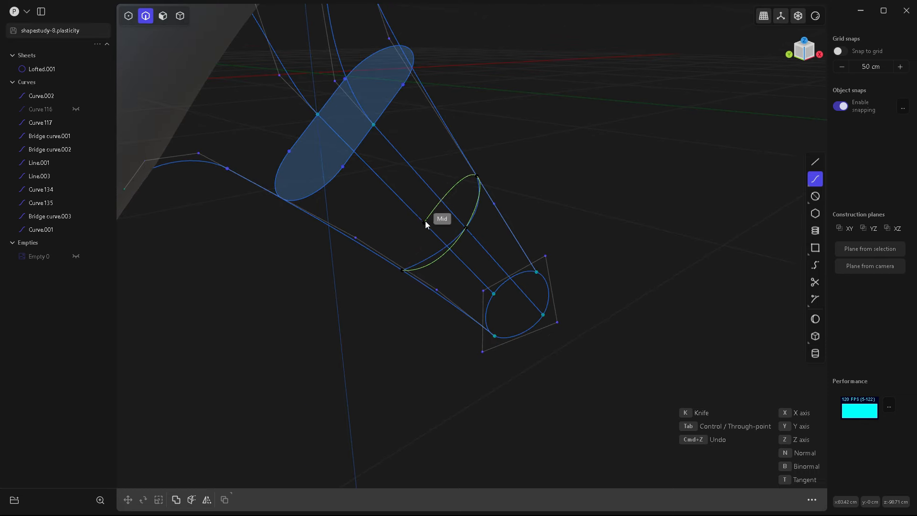
left_click(416, 216)
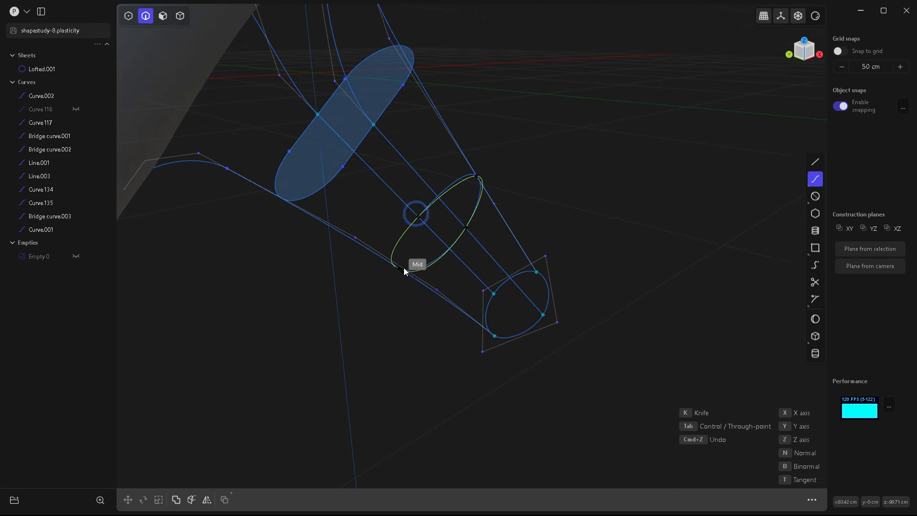
scroll(430, 277, "up", 5)
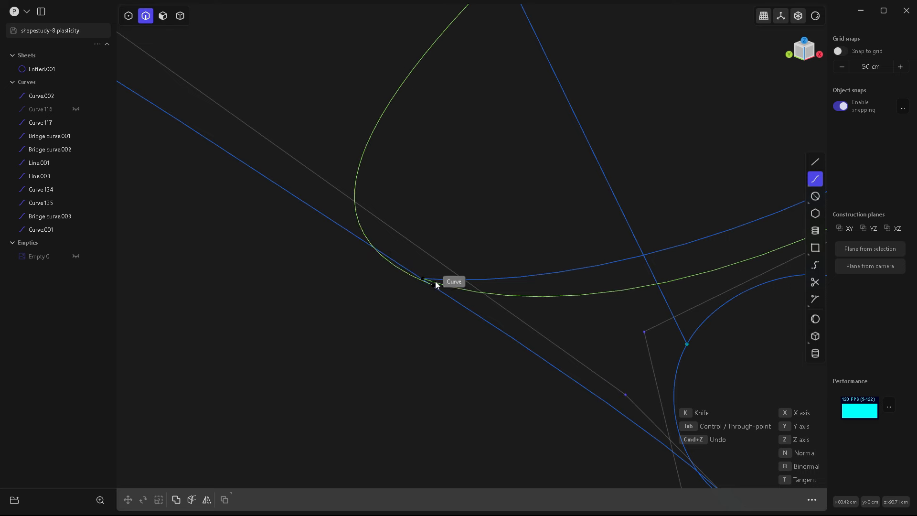
left_click(423, 279)
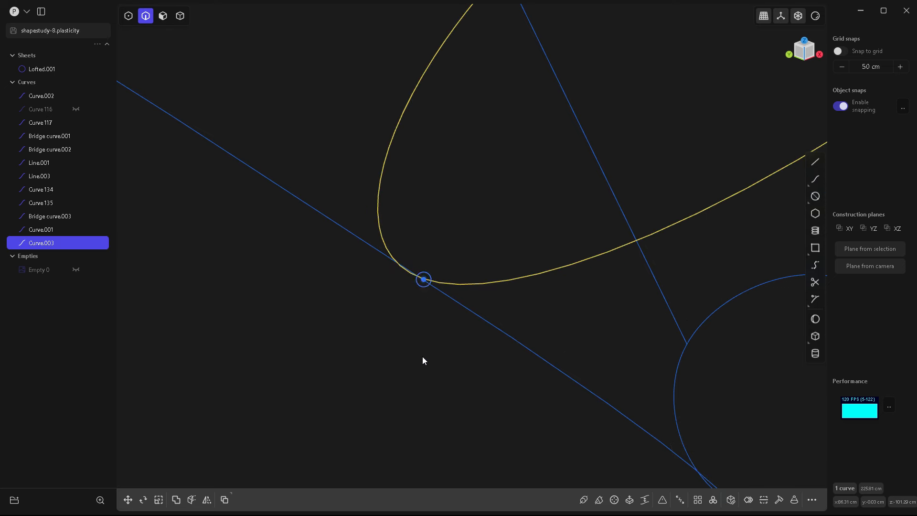
scroll(411, 370, "down", 6)
middle_click_drag(276, 296, 452, 360)
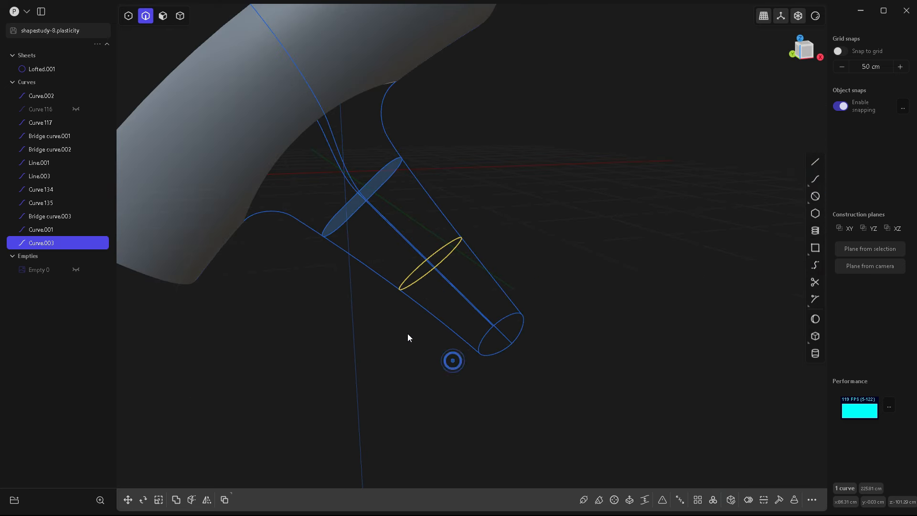
left_click(407, 331)
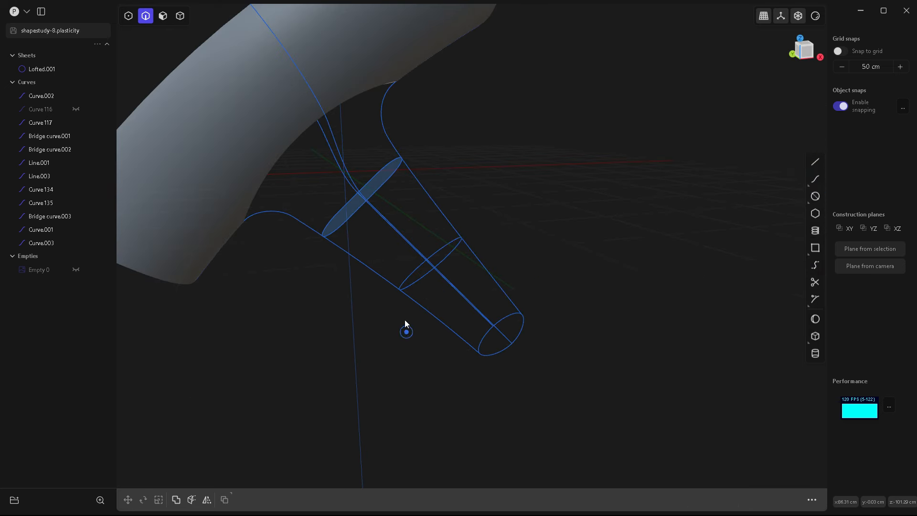
Step: Start a Loft from the tube's opening edges through the slot, the middle spline and the end spline
double_click(358, 99)
key("e")
left_click(385, 180, "shift")
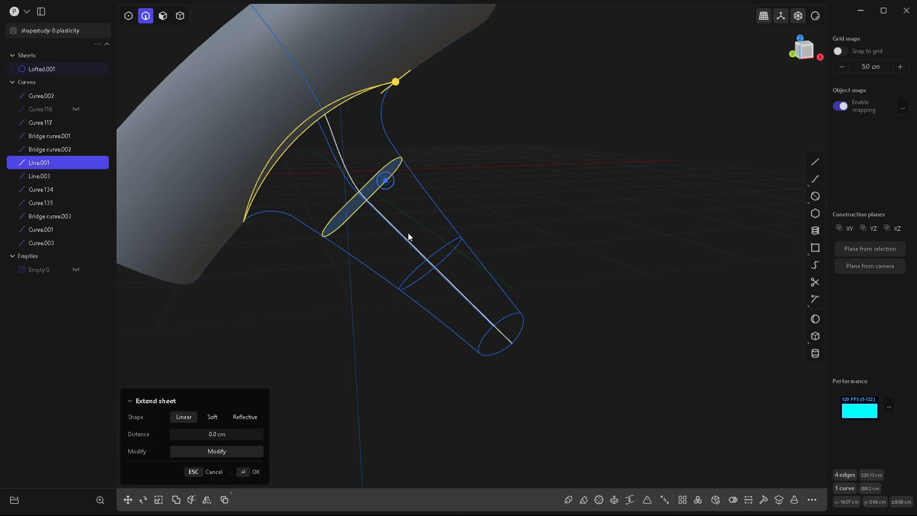
left_click(448, 257, "shift")
left_click(525, 329, "shift")
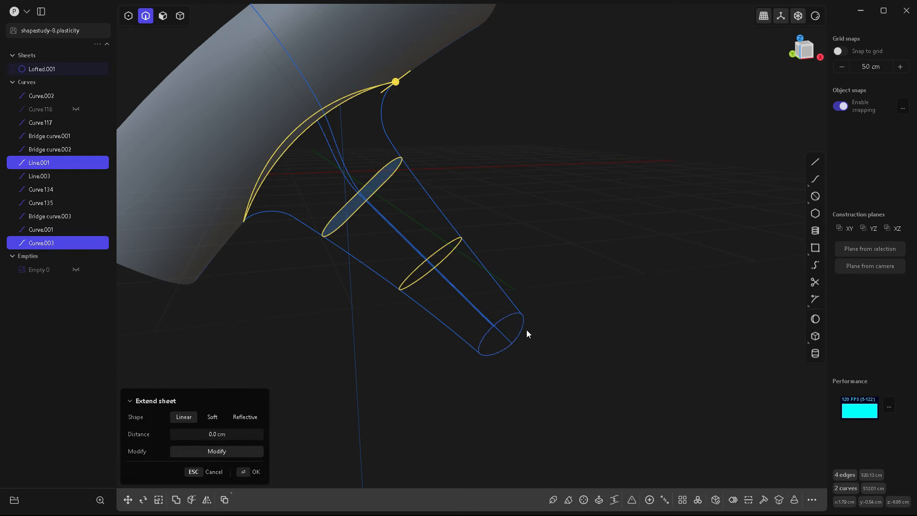
key("l")
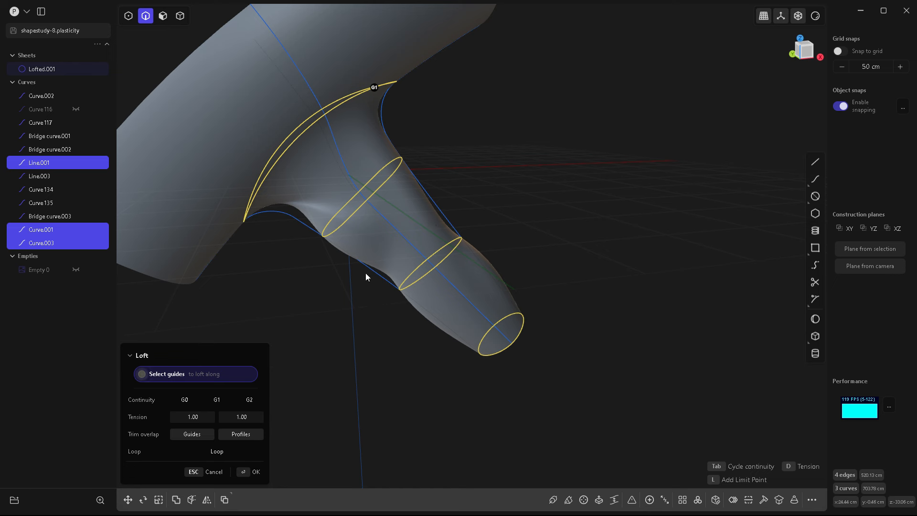
Step: Add the four lengthwise handle curves as guides and complete the loft with G1 continuity at the opening
left_click(374, 272)
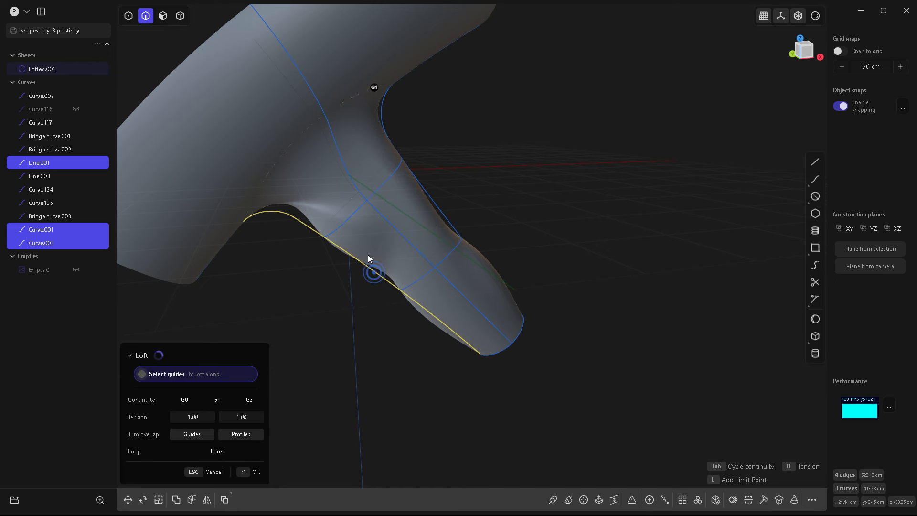
left_click(350, 180)
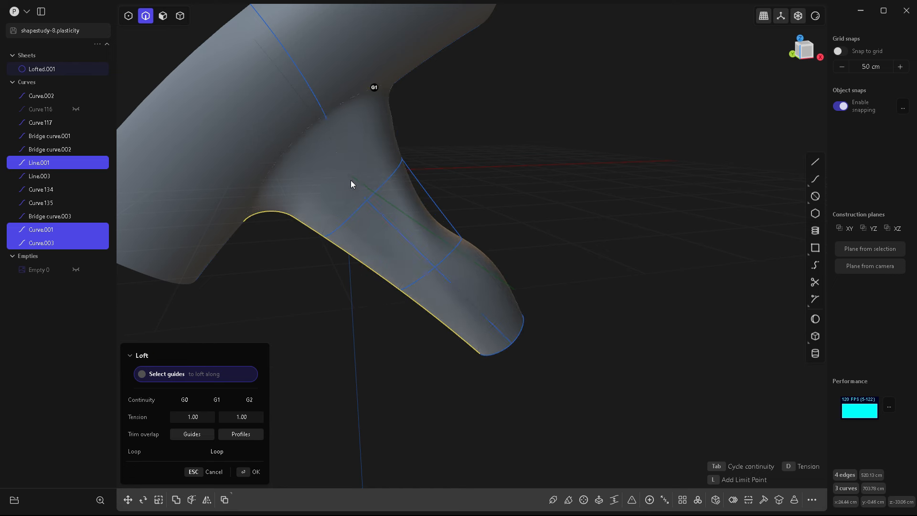
left_click(409, 167)
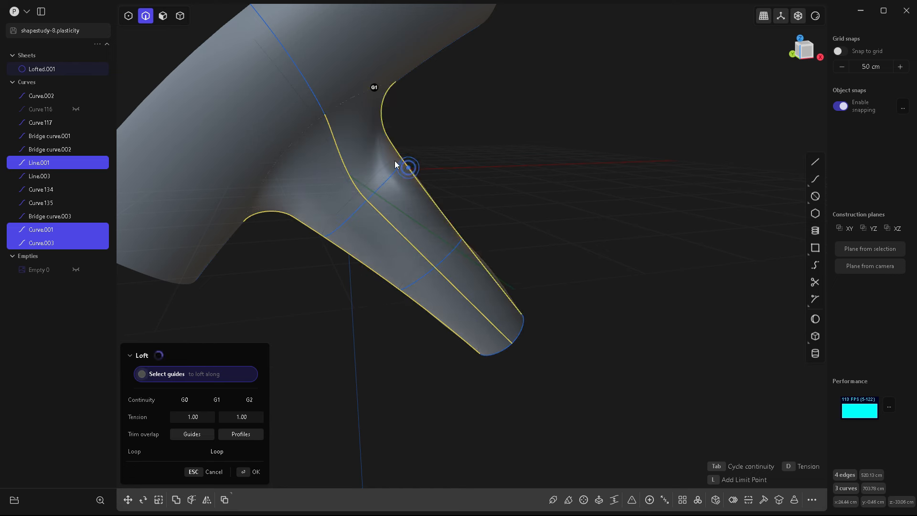
left_click(340, 169)
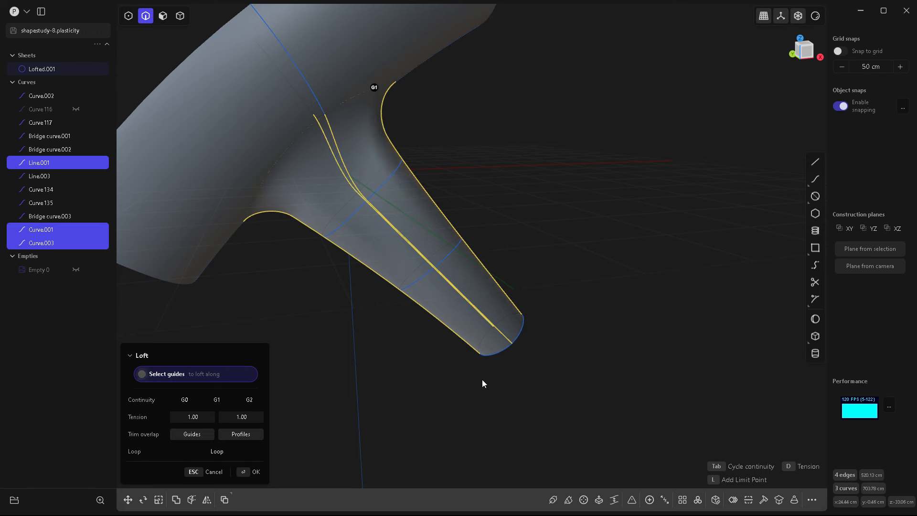
middle_click_drag(482, 383, 455, 320)
key("Return")
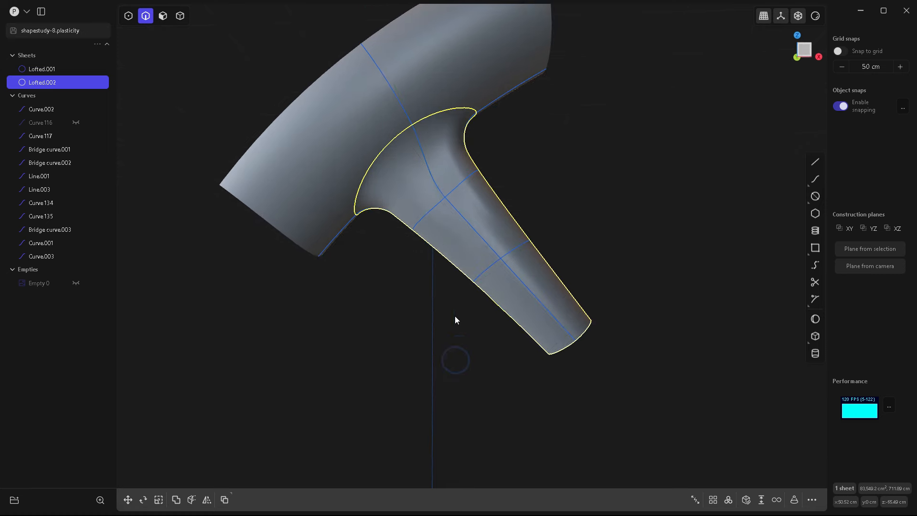
Step: Examine the tube and handle sheets and the blend at their junction from the front
key("4")
left_click(466, 84, "shift")
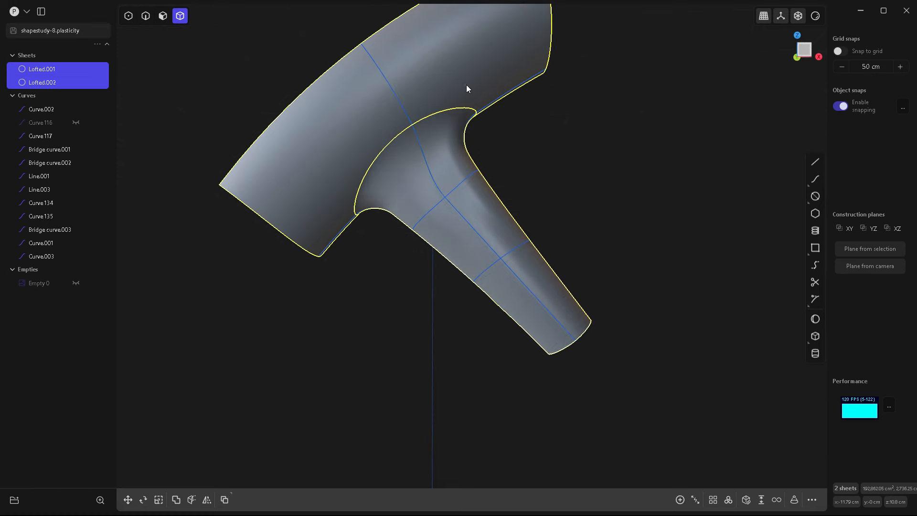
middle_click_drag(575, 210, 561, 185)
left_click(559, 181)
key("KP_1")
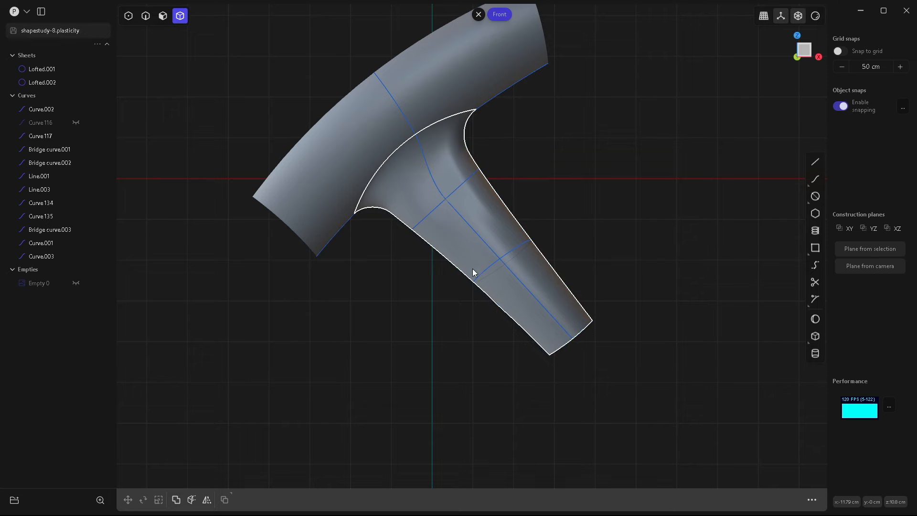
scroll(517, 245, "up", 3)
scroll(476, 317, "down", 3)
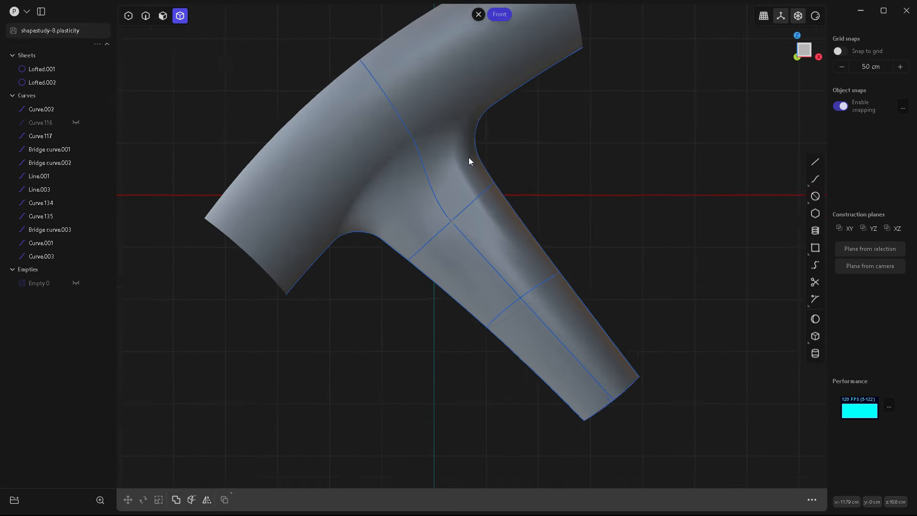
scroll(517, 162, "up", 5)
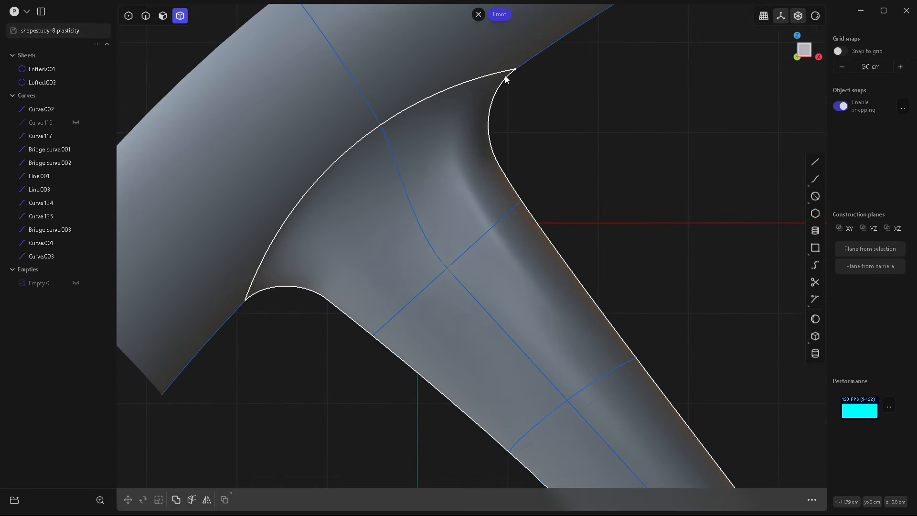
scroll(497, 125, "down", 1)
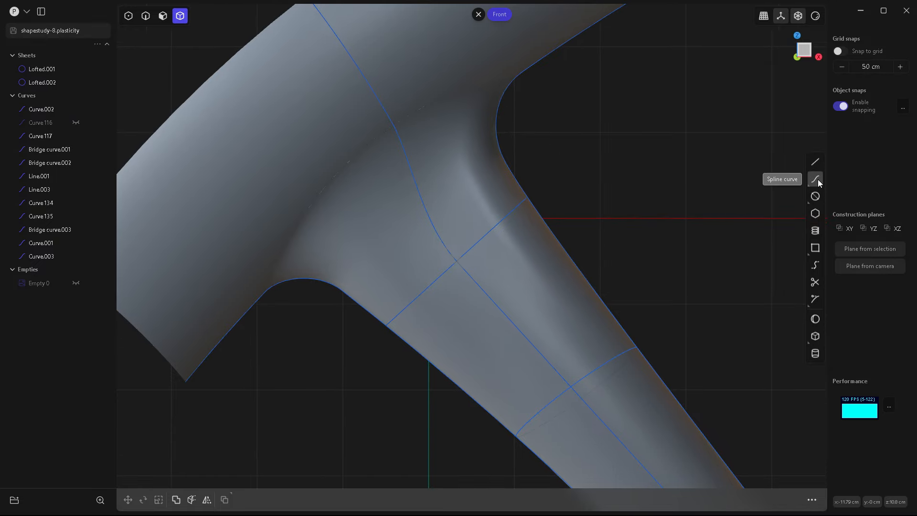
Step: Show the reference image Empty 0 and hide the model's faces so the sketch is visible in front view
left_click(75, 283)
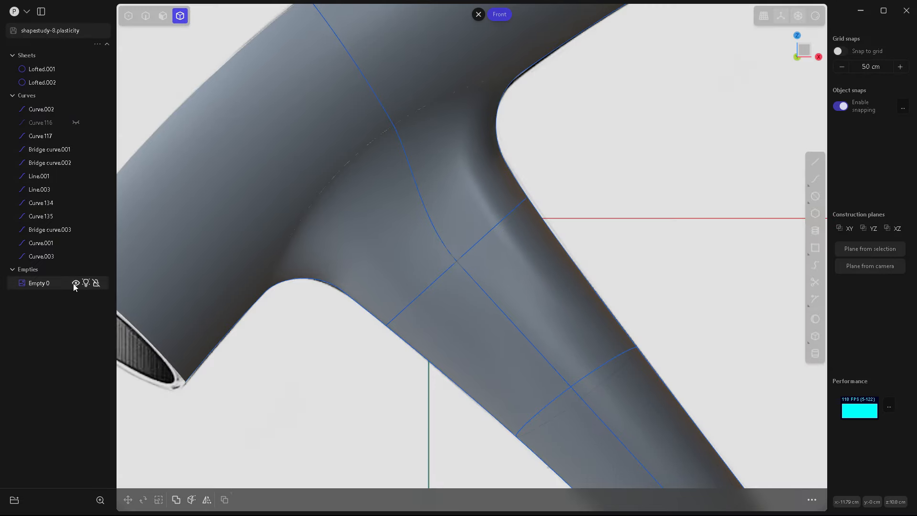
scroll(461, 208, "down", 3)
scroll(487, 211, "up", 1)
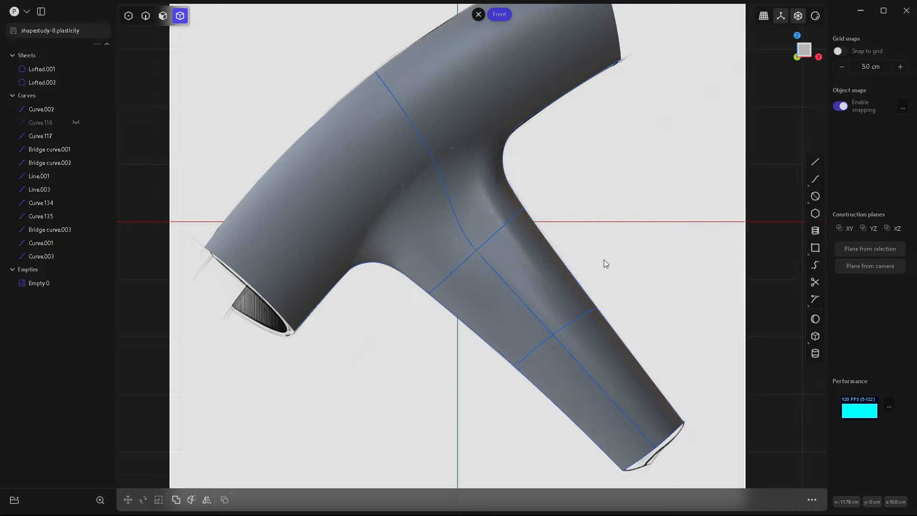
middle_click_drag(603, 259, 523, 275)
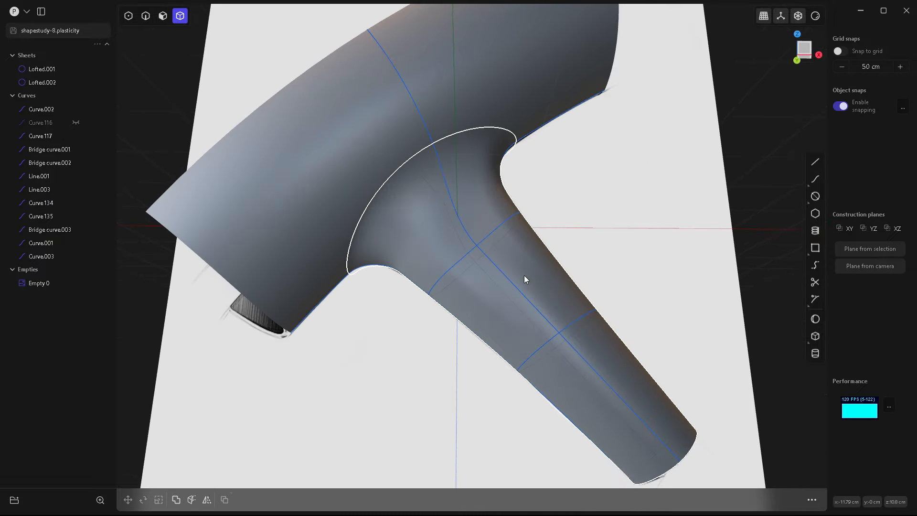
key("KP_1")
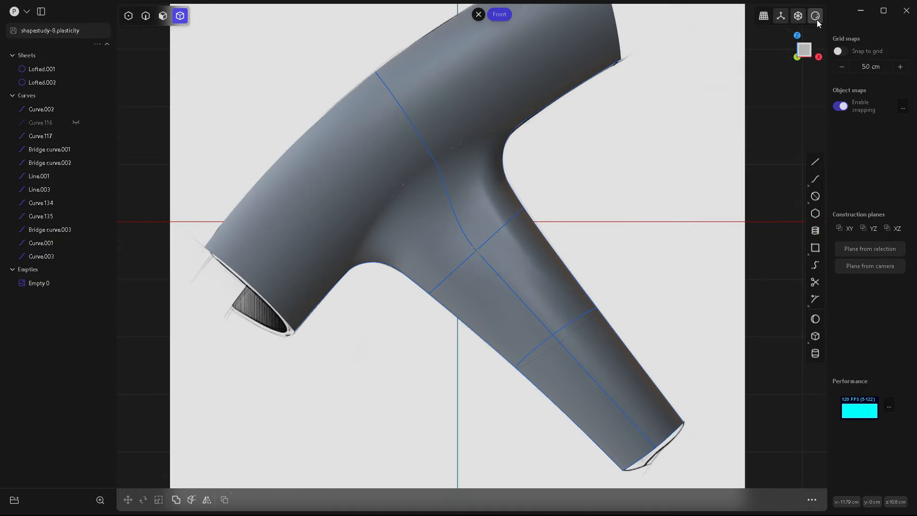
left_click(814, 16)
left_click(817, 120)
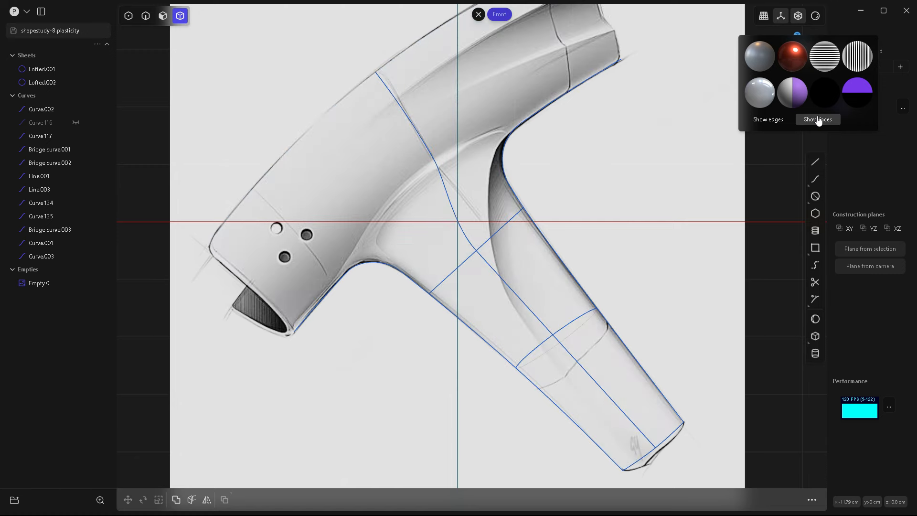
Step: Start a control-point curve at the handle-tube junction, leaving tangent to the tube's lower edge curve, and trace the upper bend of the sketch's crease
left_click(814, 180)
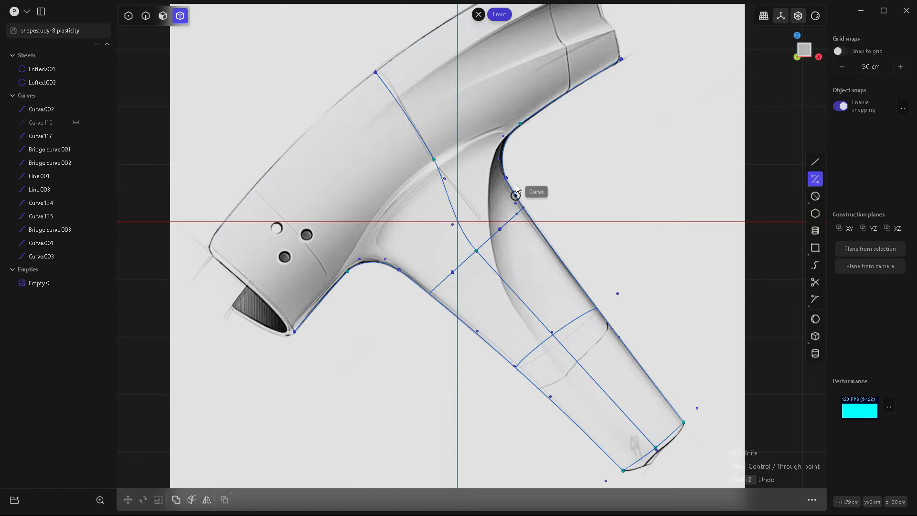
scroll(495, 138, "up", 10)
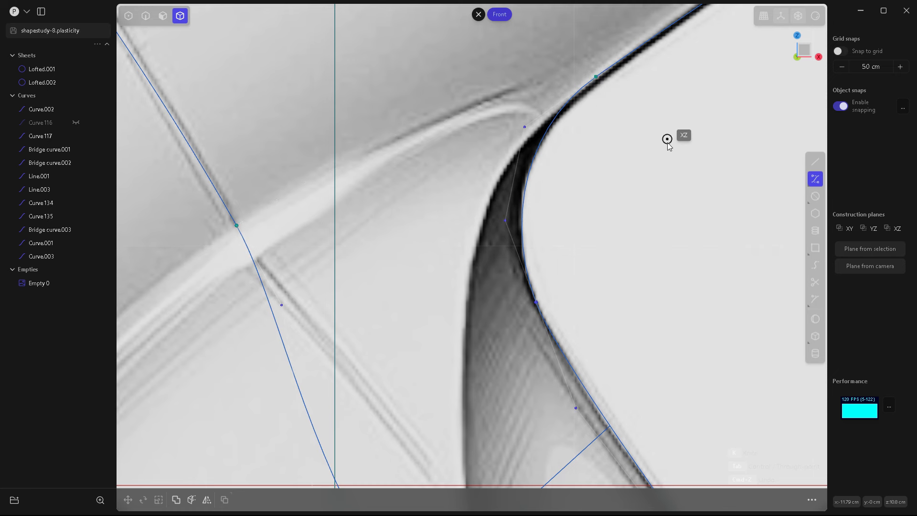
middle_click_drag(665, 139, 600, 121)
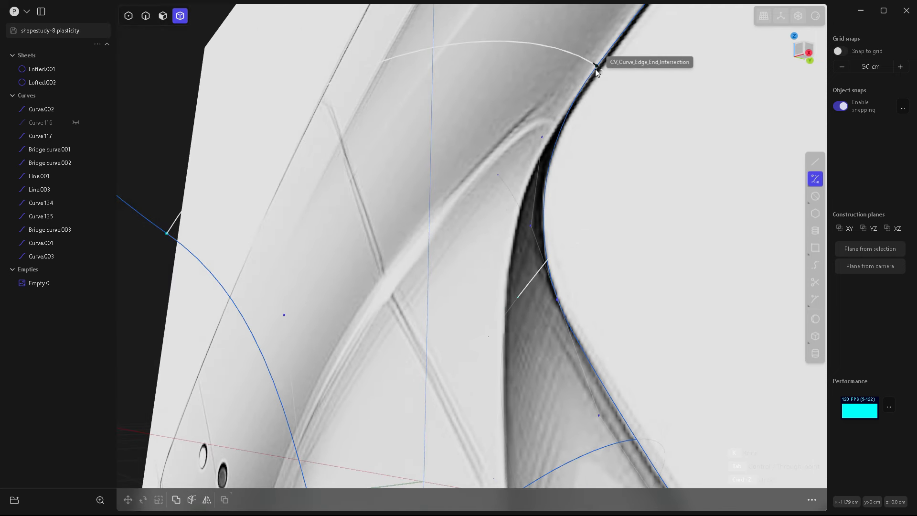
key("Escape")
key("1")
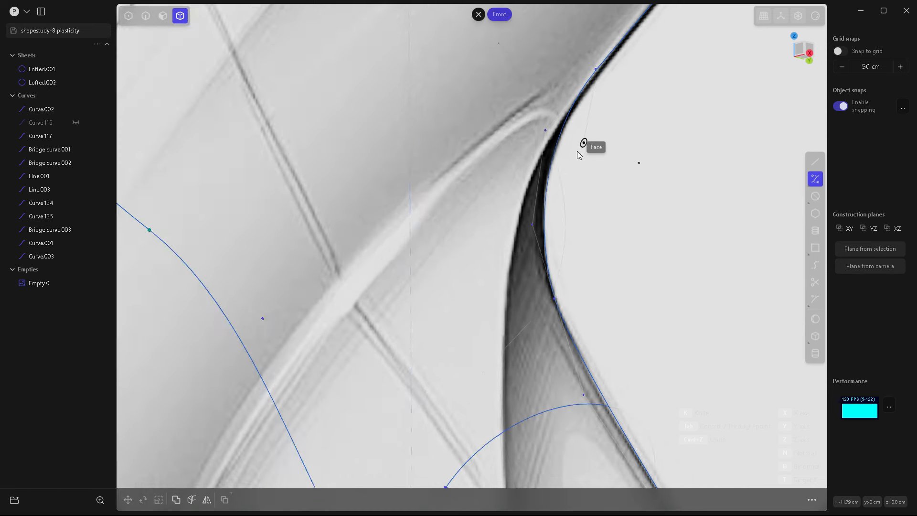
scroll(577, 151, "up", 2)
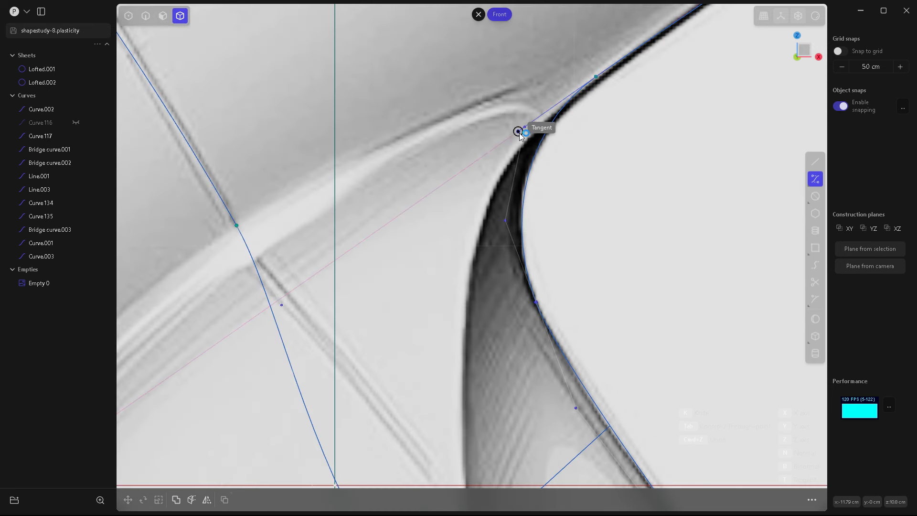
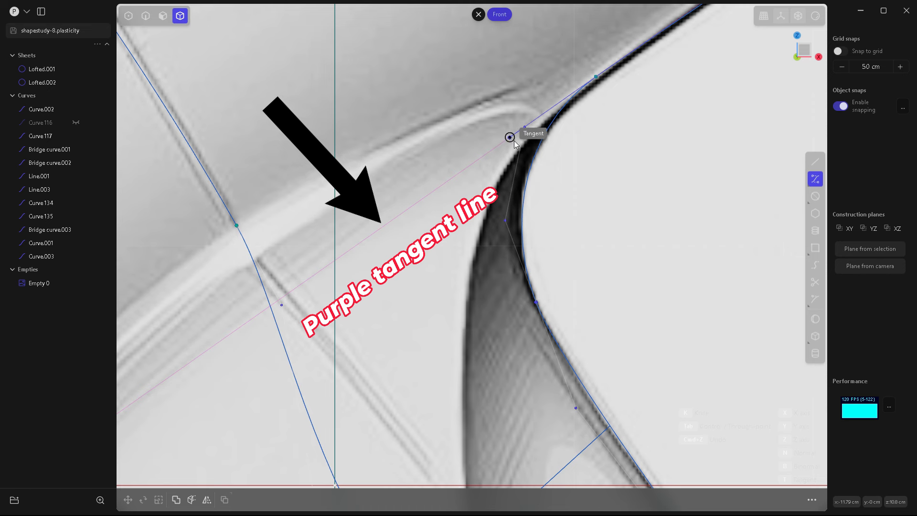
left_click(488, 152)
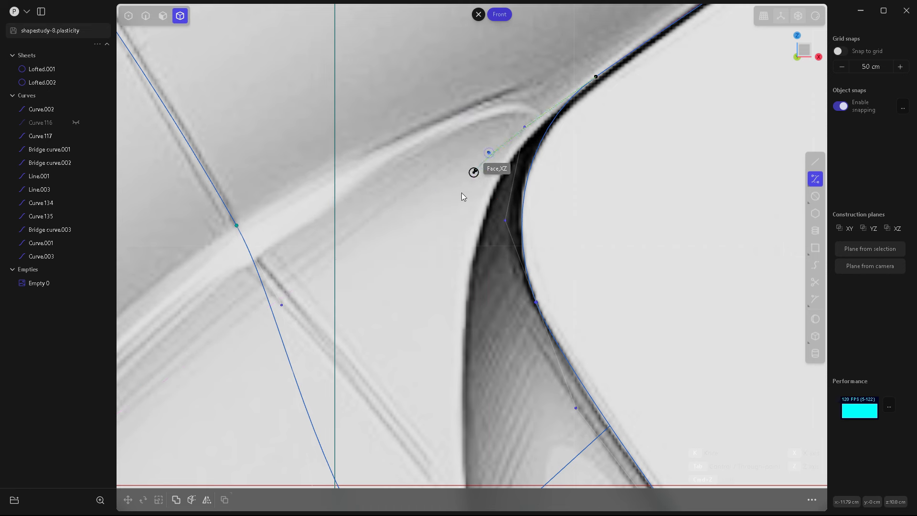
left_click(448, 289)
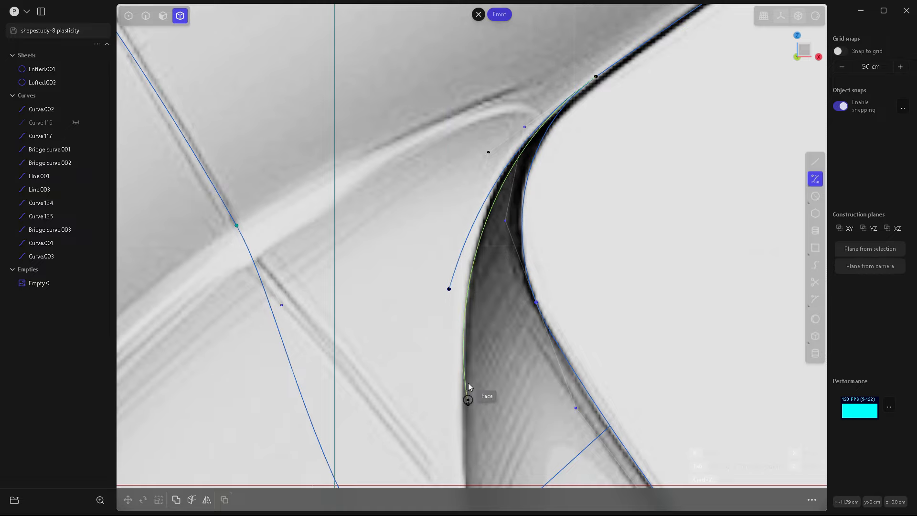
Step: Continue the curve down the handle along the sketched crease, extend it just past the handle's tip and finish it
scroll(460, 75, "down", 10)
scroll(489, 200, "up", 5)
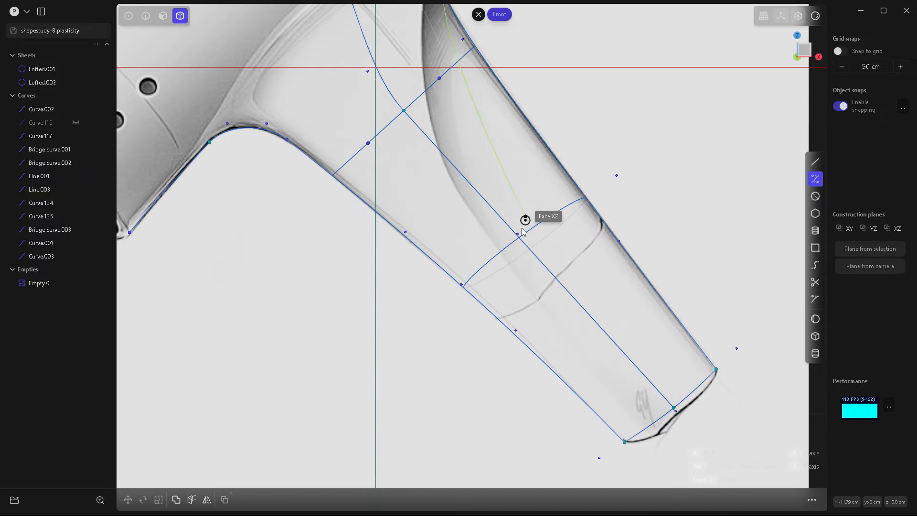
scroll(524, 219, "down", 5)
scroll(489, 221, "up", 5)
scroll(488, 219, "down", 1)
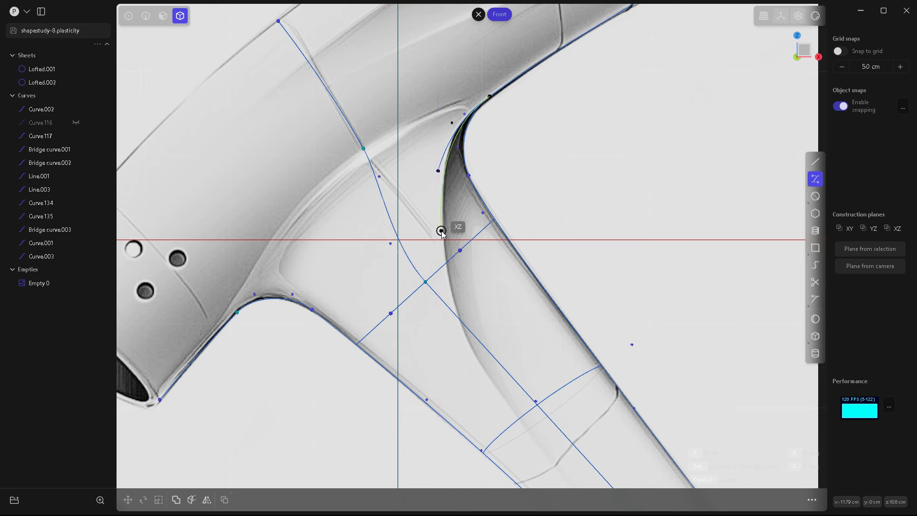
left_click(443, 250)
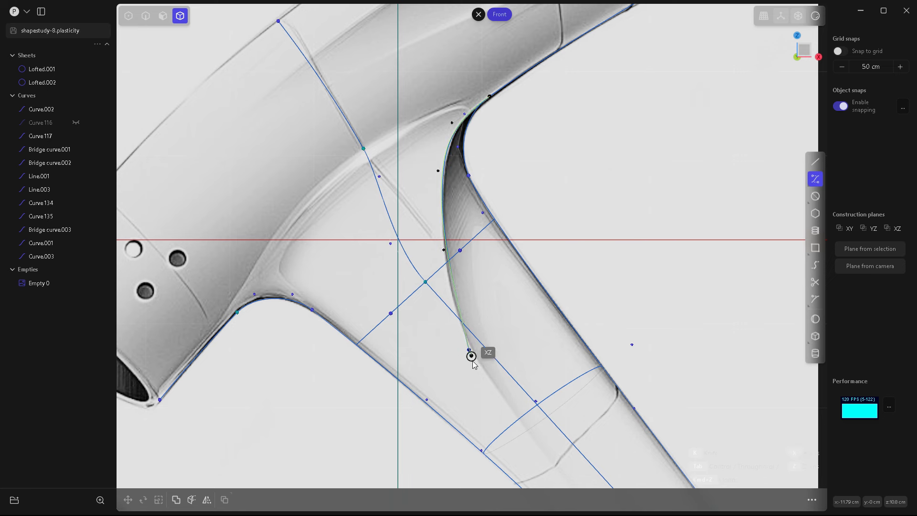
left_click(468, 350)
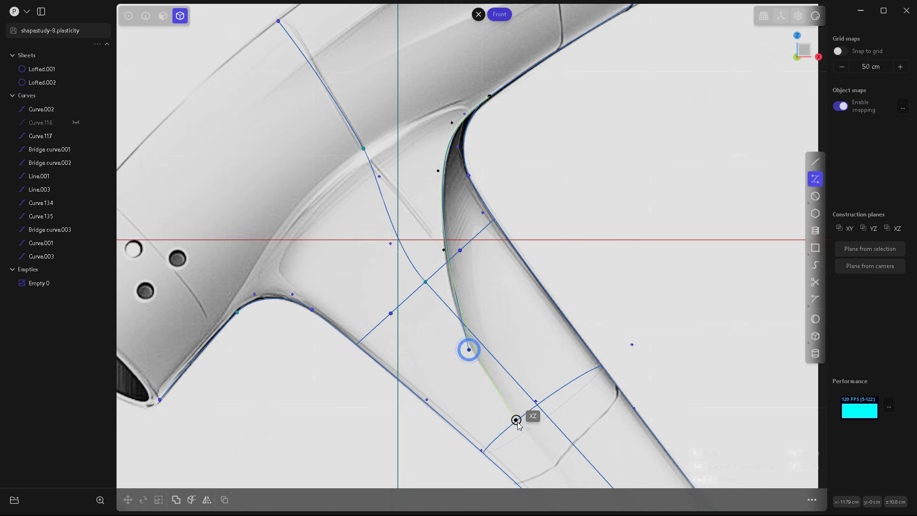
left_click(535, 443)
scroll(424, 254, "down", 5)
scroll(498, 250, "up", 3)
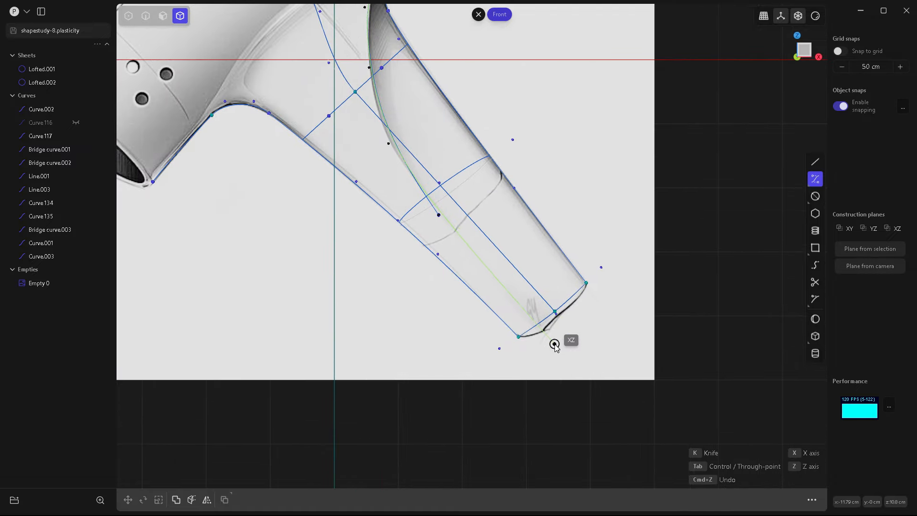
scroll(553, 340, "up", 4)
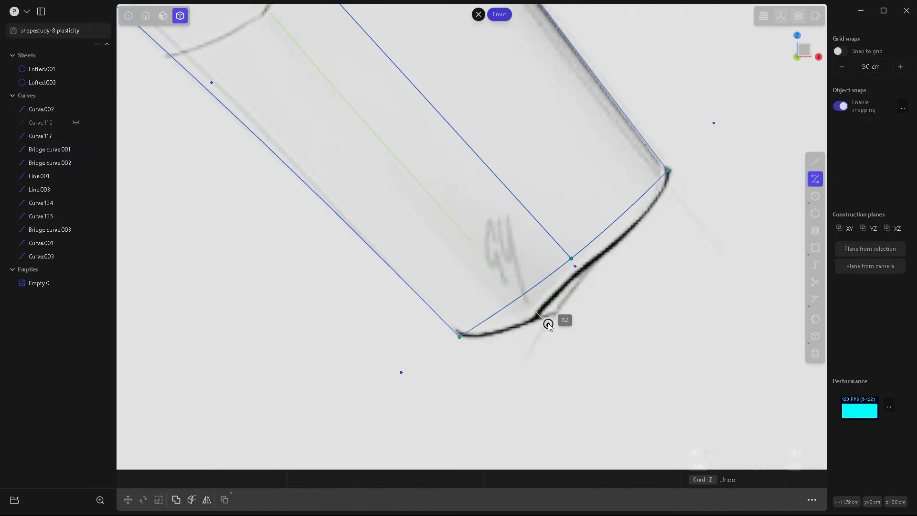
left_click(571, 363)
key("Return")
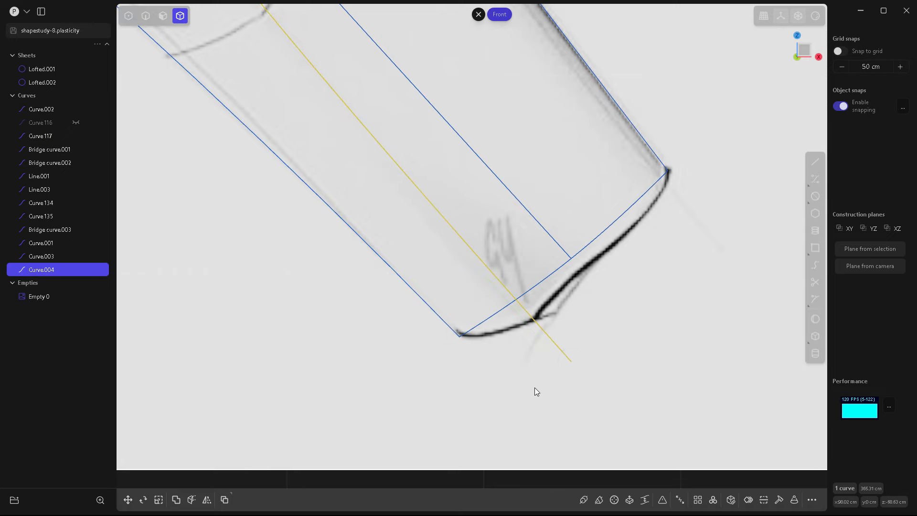
Step: Move the new curve's middle and upper control points so it follows the dark crease in the sketch
scroll(534, 388, "down", 5)
scroll(433, 262, "up", 2)
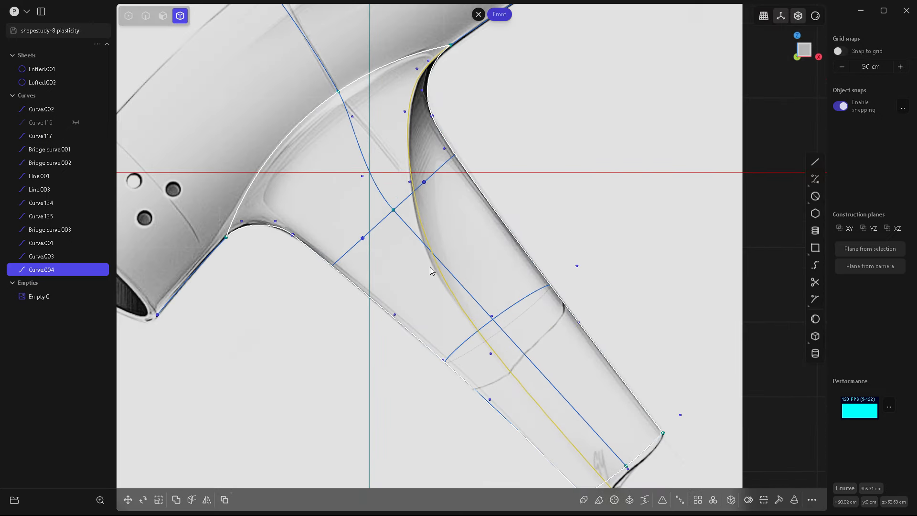
key("1")
left_click(433, 268)
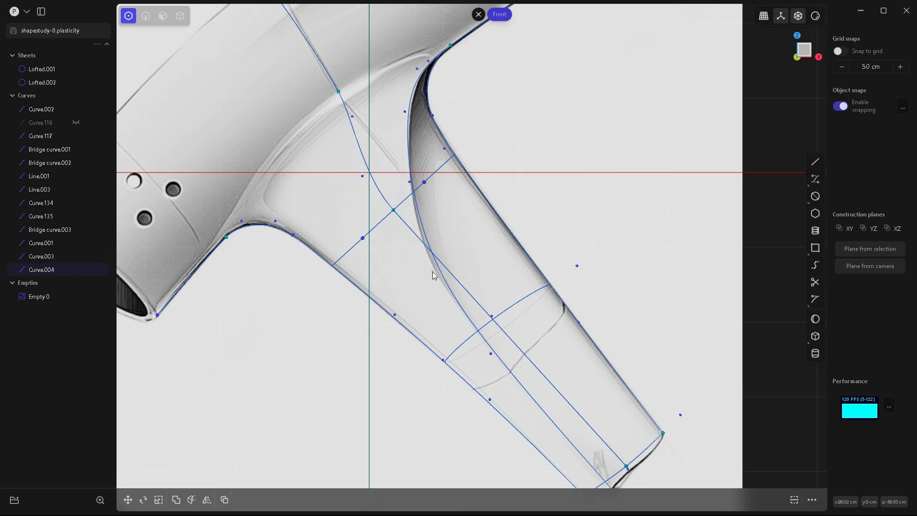
left_click_drag(433, 274, 425, 272)
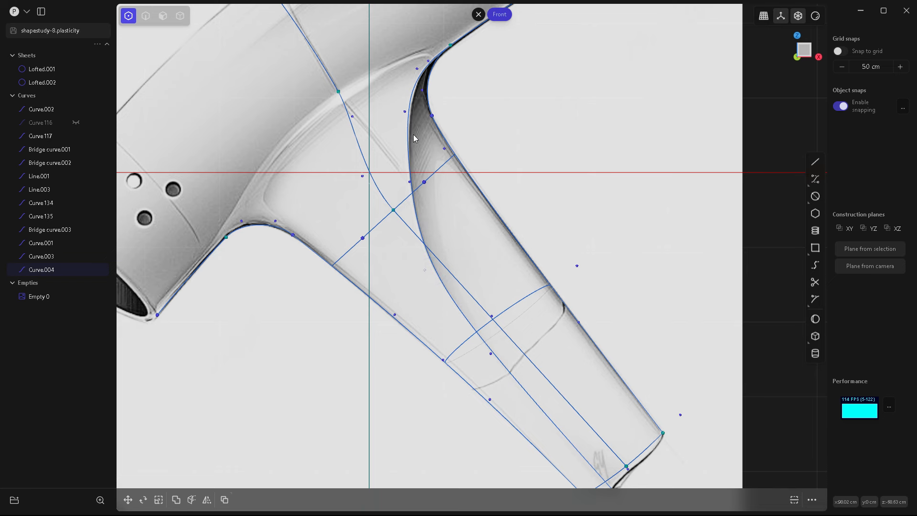
scroll(413, 138, "up", 4)
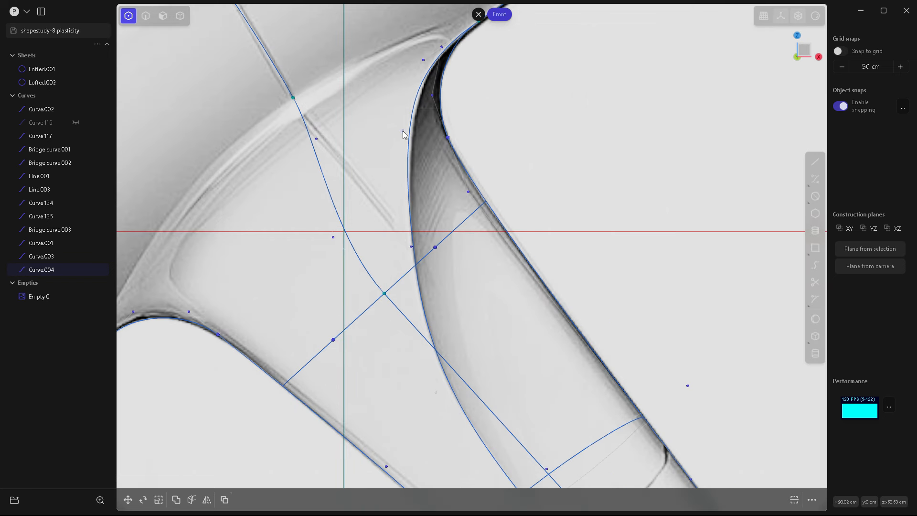
left_click_drag(403, 131, 405, 137)
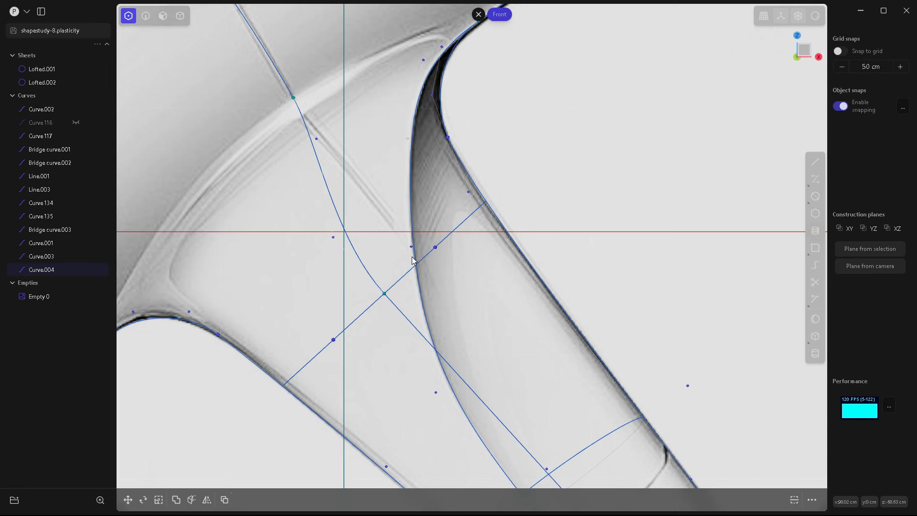
scroll(413, 260, "up", 5)
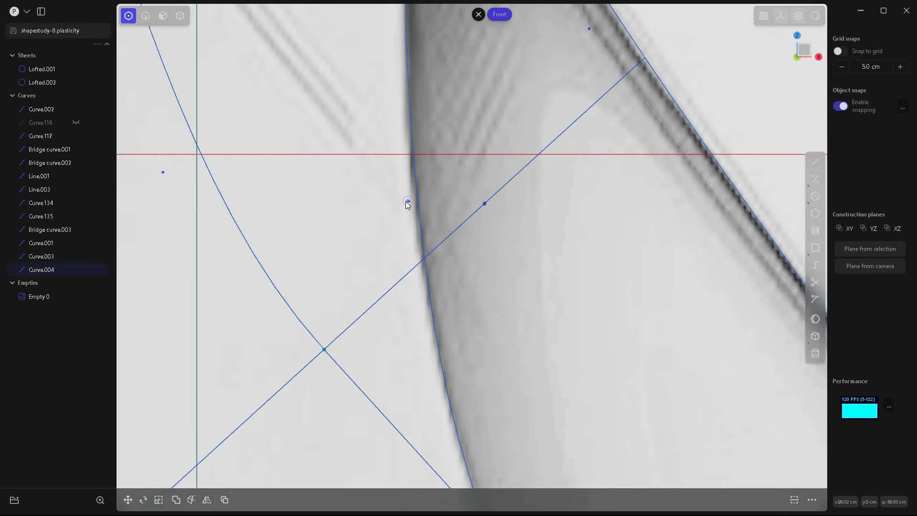
left_click_drag(406, 201, 402, 202)
scroll(400, 159, "down", 5)
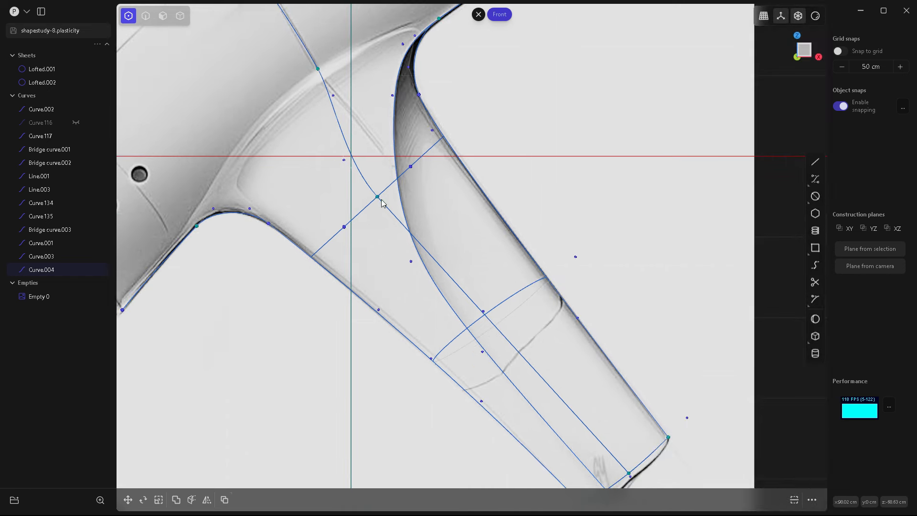
Step: Show the model's faces again and cut the handle sheet with the traced crease curve
key("2")
left_click(398, 100)
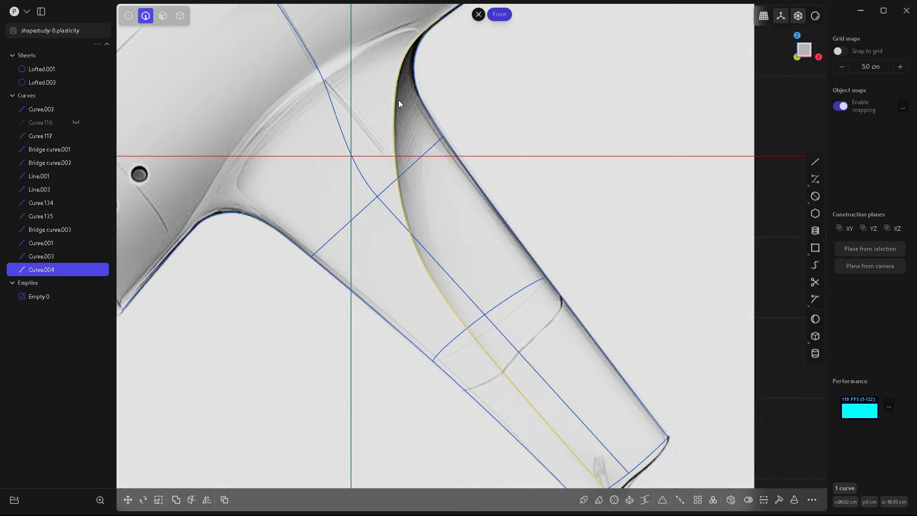
scroll(385, 211, "down", 5)
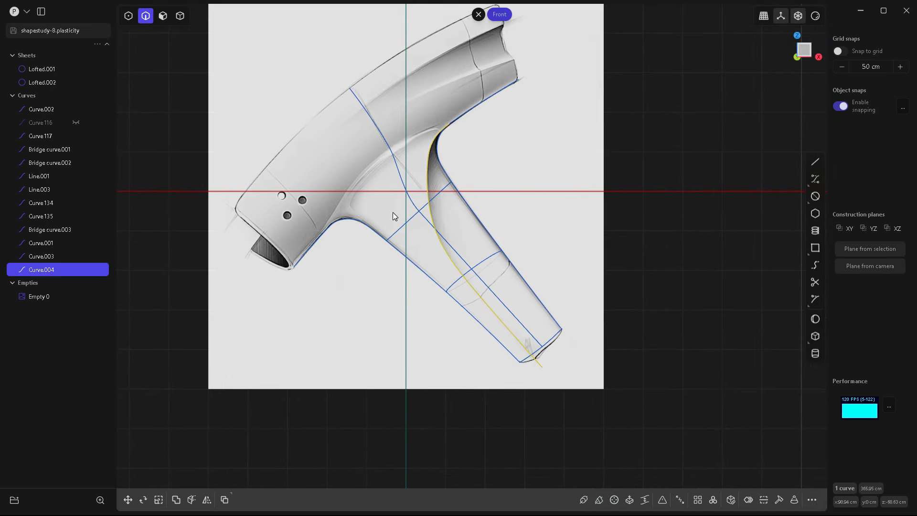
scroll(444, 234, "up", 1)
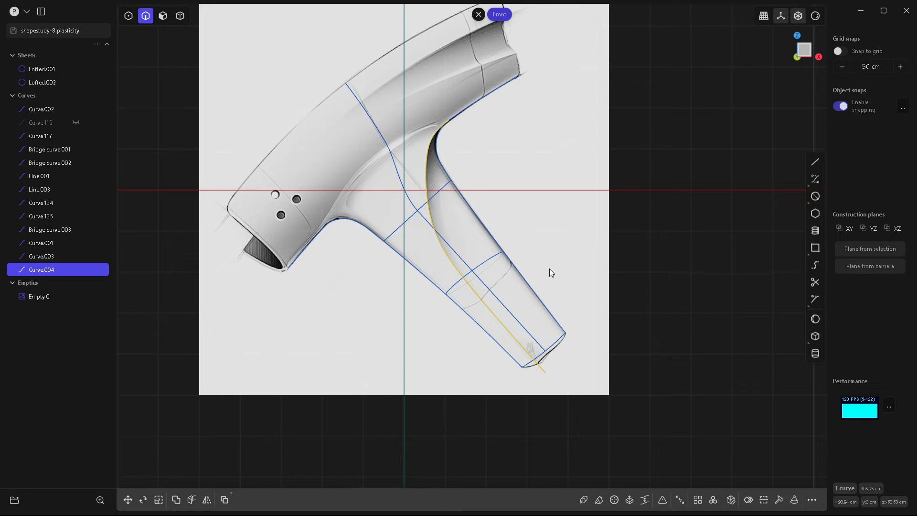
middle_click_drag(549, 272, 526, 238)
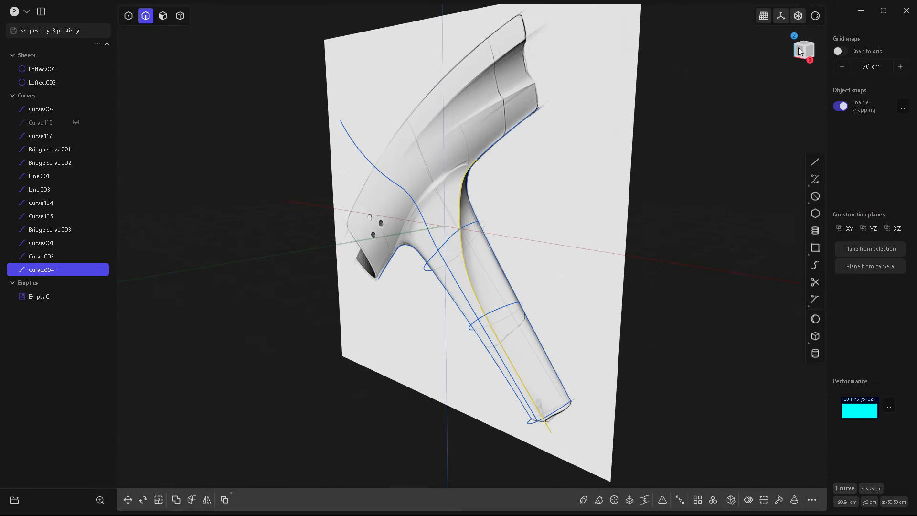
left_click(814, 16)
left_click(817, 118)
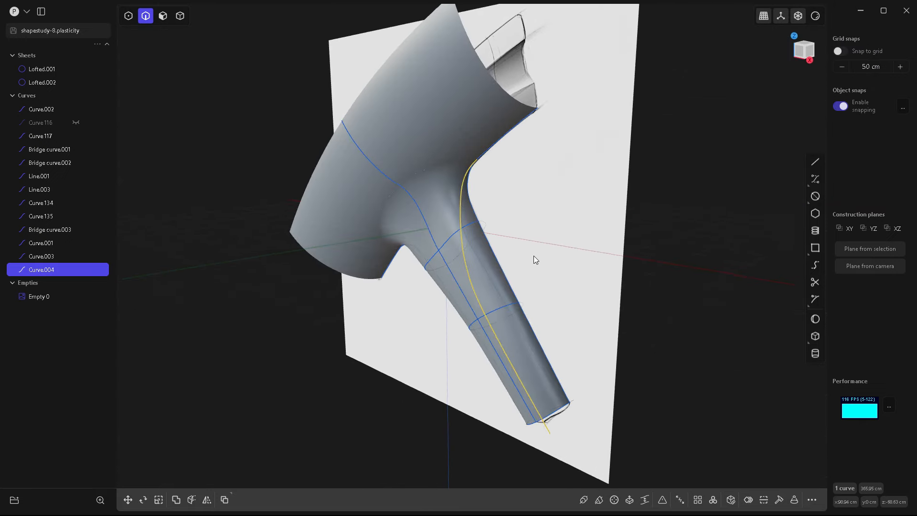
middle_click_drag(535, 259, 562, 256)
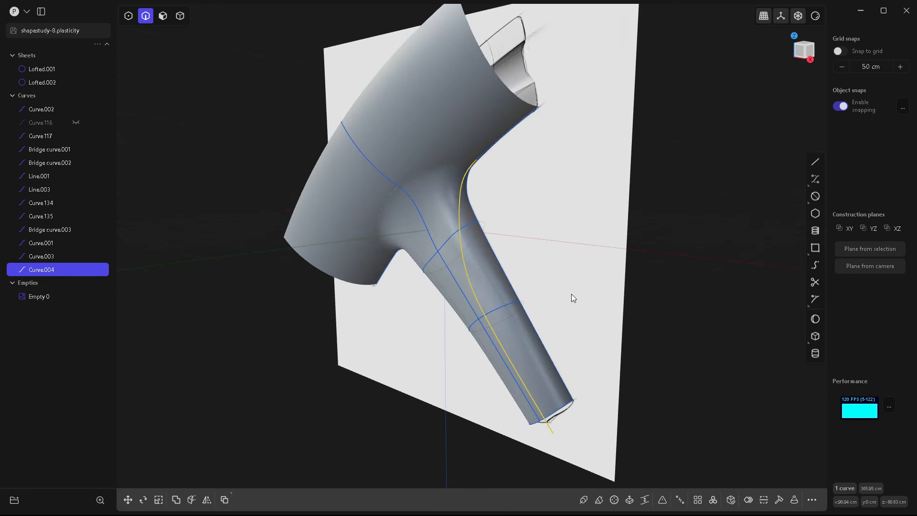
key("c")
left_click(446, 217)
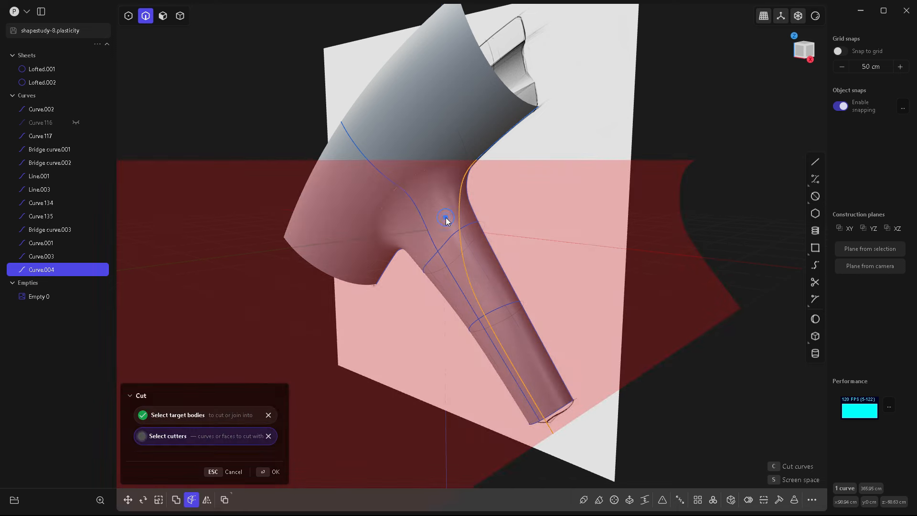
key("Return")
Step: Delete the cut-off rear piece of the handle sheet and compare the remaining sheet with the sketch in front view
middle_click_drag(447, 216, 568, 331)
key("4")
left_click(491, 273)
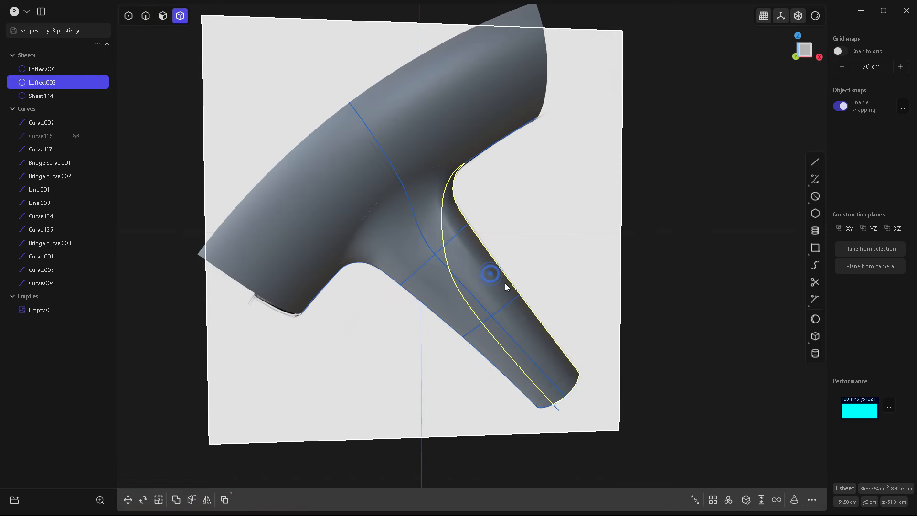
key("Delete")
middle_click_drag(584, 338, 574, 285)
key("KP_1")
scroll(497, 391, "up", 4)
scroll(494, 377, "down", 2)
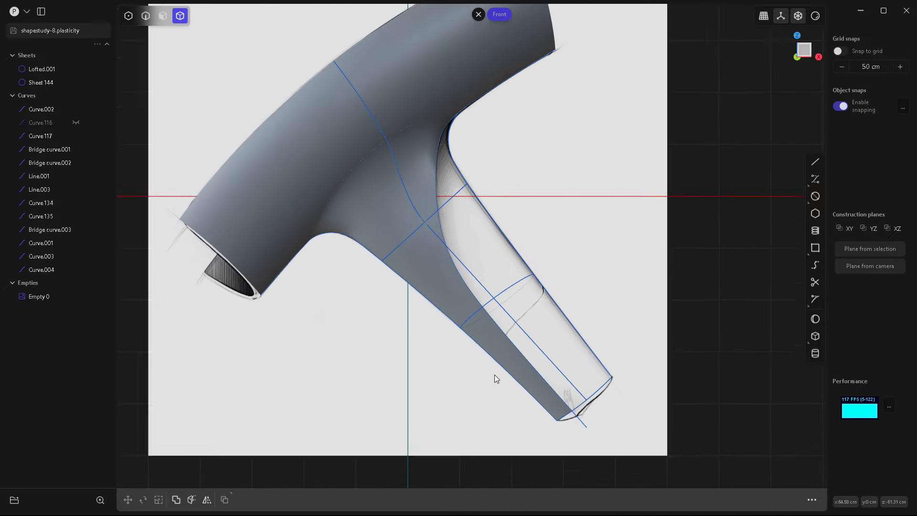
Step: Delete the closed oval profile curve at the handle's tip
middle_click_drag(494, 374, 554, 406)
scroll(553, 404, "up", 5)
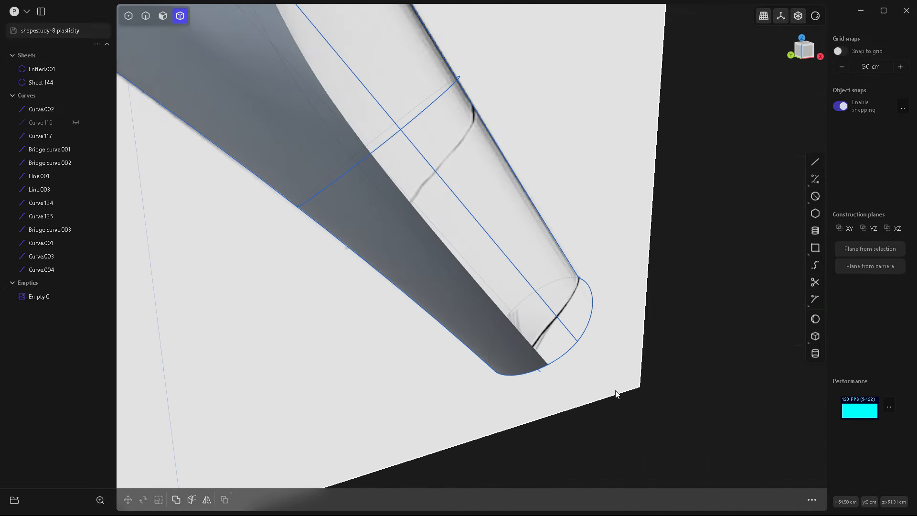
key("2")
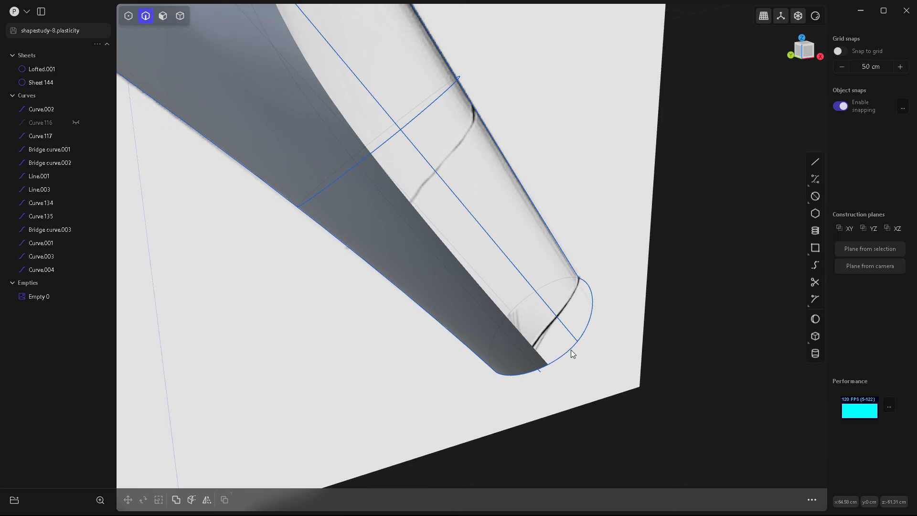
left_click(574, 350)
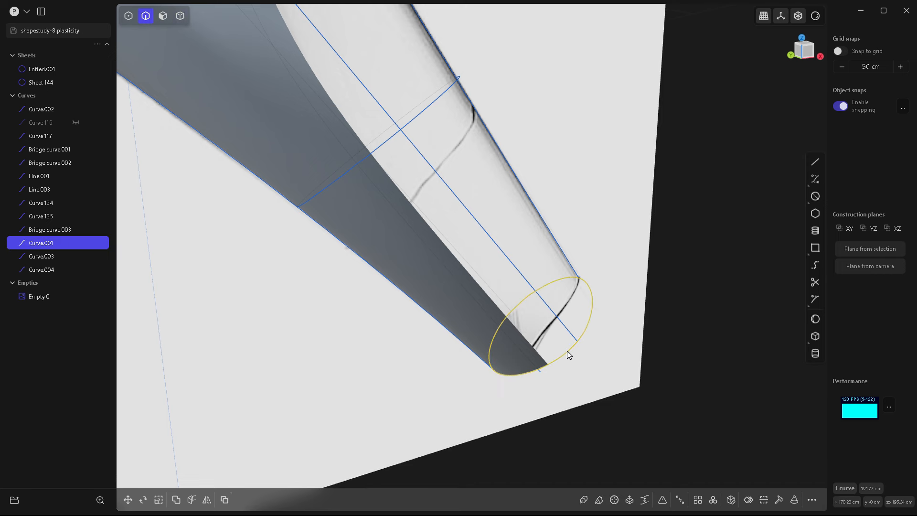
key("Delete")
Step: Hide the reference sketch and delete the leftover crease curve used to cut the handle sheet
middle_click_drag(610, 374, 435, 278)
left_click(75, 283)
left_click(609, 340)
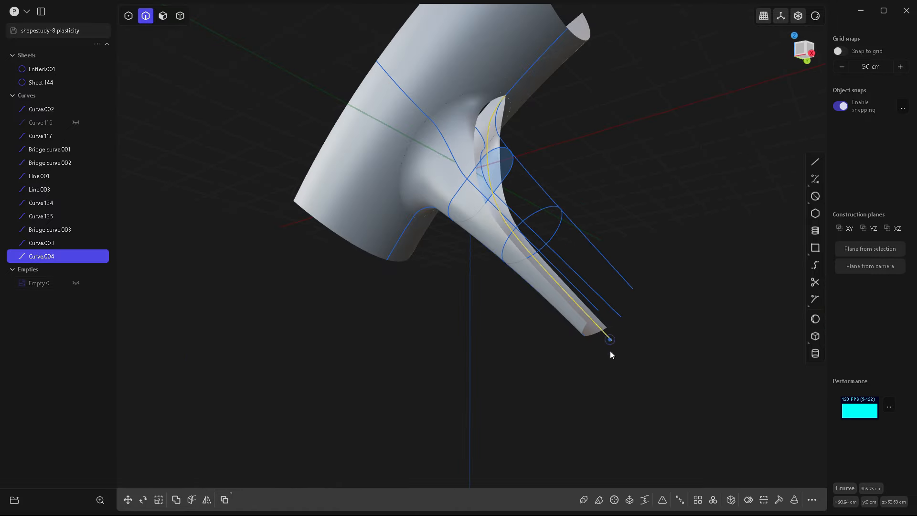
key("Delete")
middle_click_drag(580, 394, 503, 321)
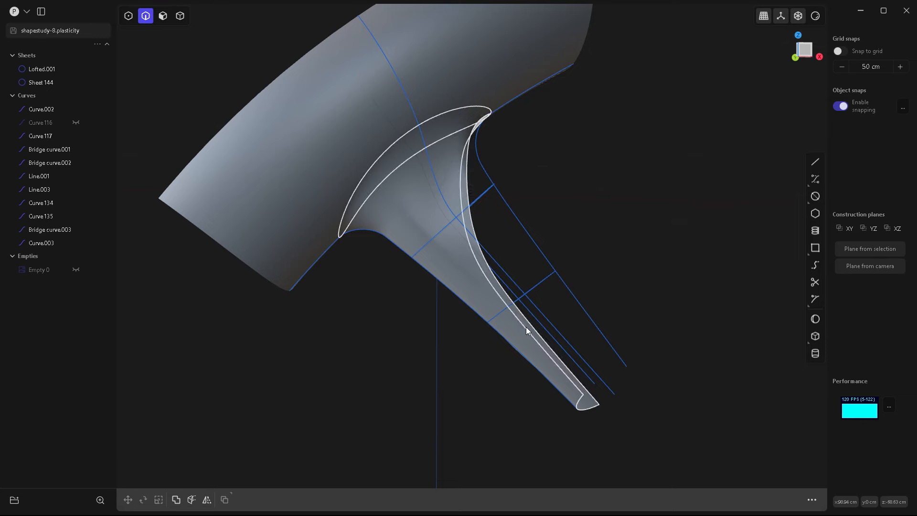
Step: Delete the two leftover guide curves running down the middle of the handle
middle_click_drag(593, 266, 578, 288)
left_click(572, 314)
left_click(617, 363, "shift")
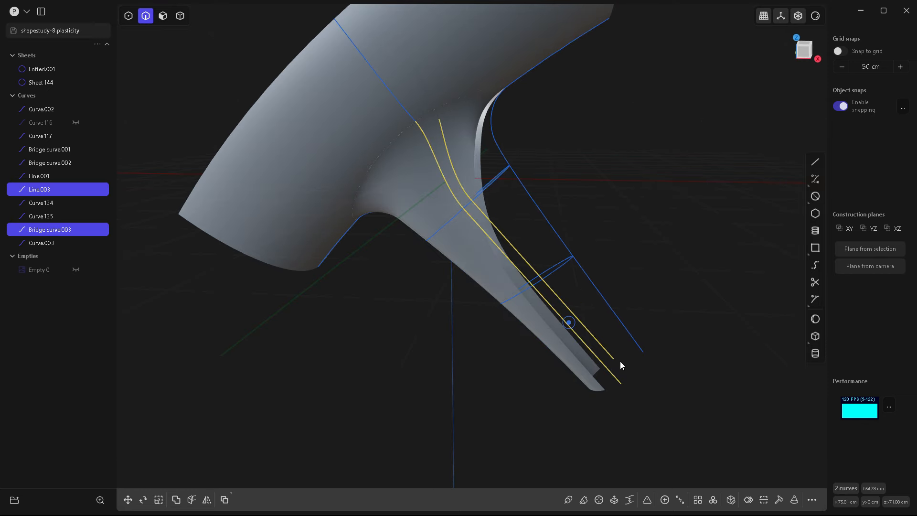
key("Delete")
middle_click_drag(640, 378, 585, 357)
scroll(585, 357, "up", 5)
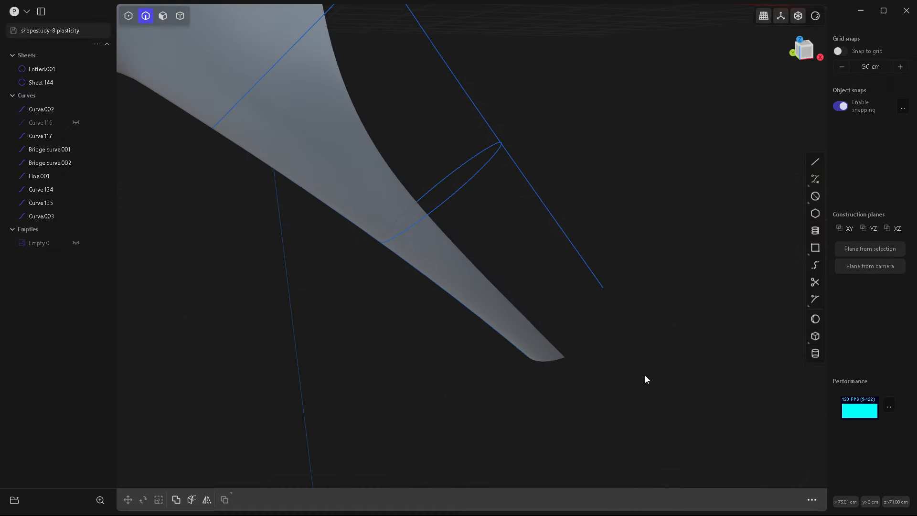
left_click(555, 365)
key("shift+e")
middle_click_drag(715, 379, 569, 280)
middle_click_drag(651, 242, 661, 286)
scroll(642, 234, "down", 4)
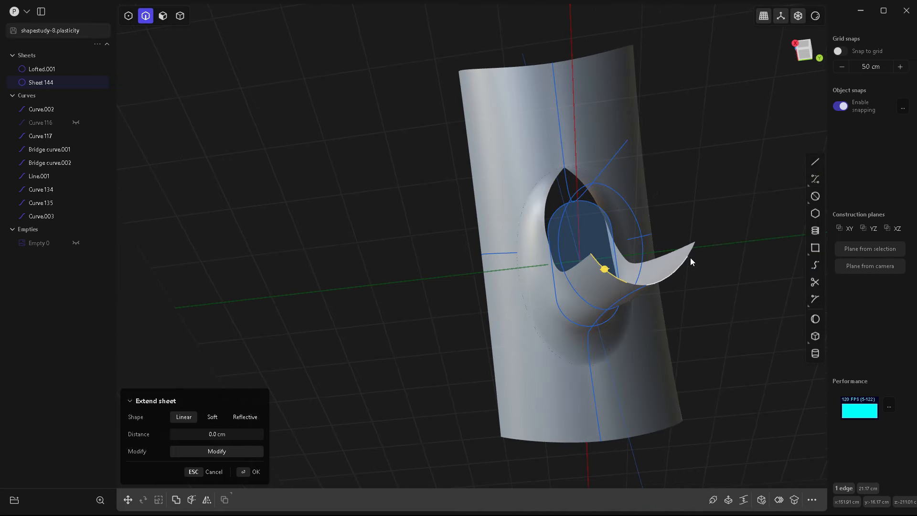
Step: In front view, draw a diagonal line about 81 cm long across the handle's tip and move it about -1.44 cm in X and 1.85 cm in Z
key("KP_1")
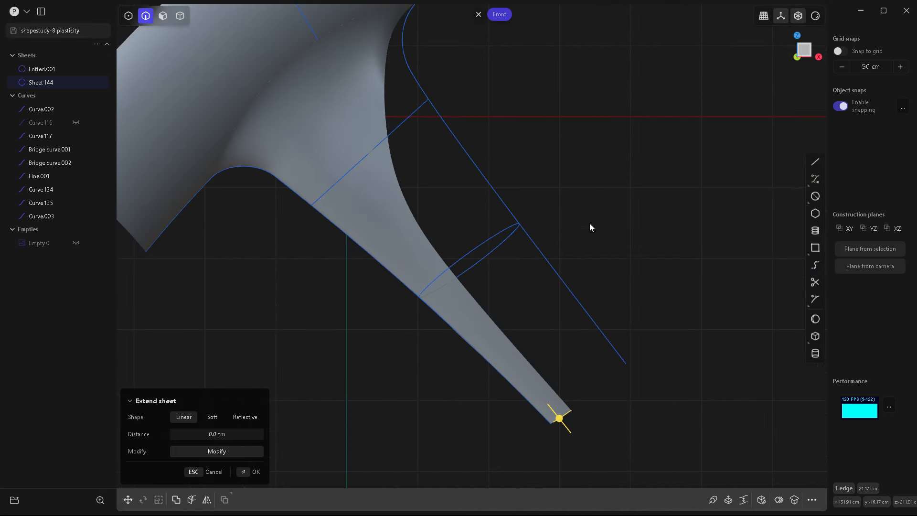
scroll(589, 223, "down", 3)
scroll(621, 320, "up", 5)
left_click(815, 162)
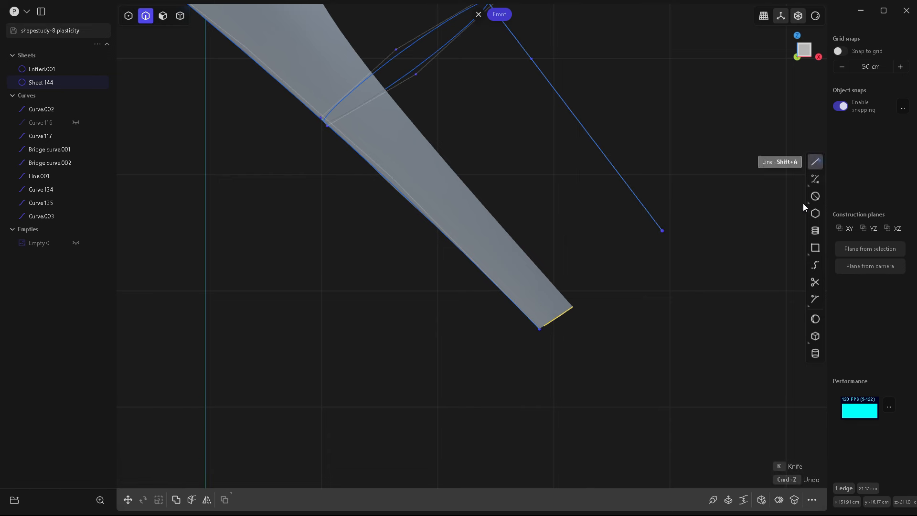
left_click(614, 262)
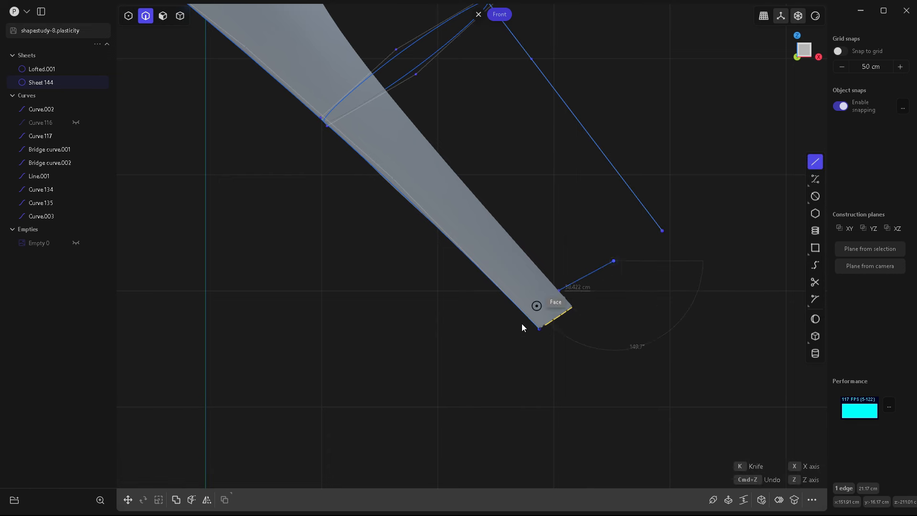
left_click(471, 383)
key("g")
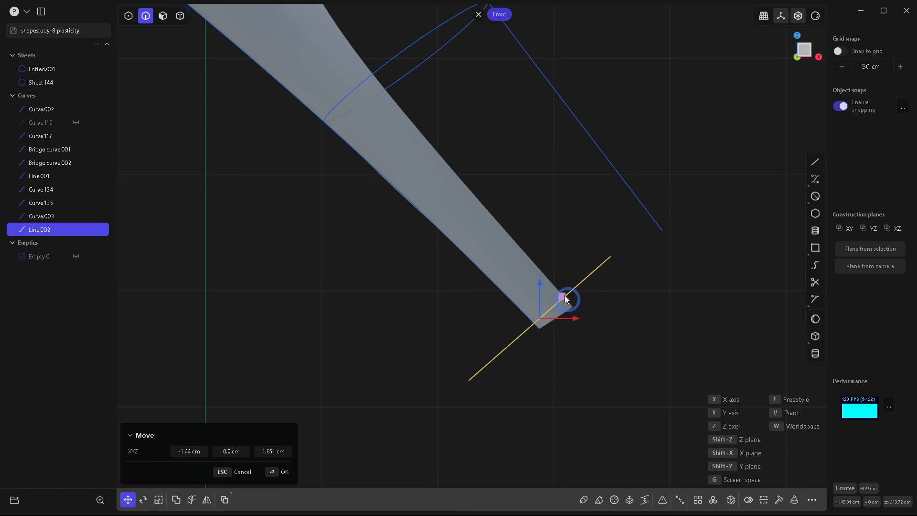
left_click(576, 330)
Step: Cut the end off the handle sheet with the diagonal line
key("c")
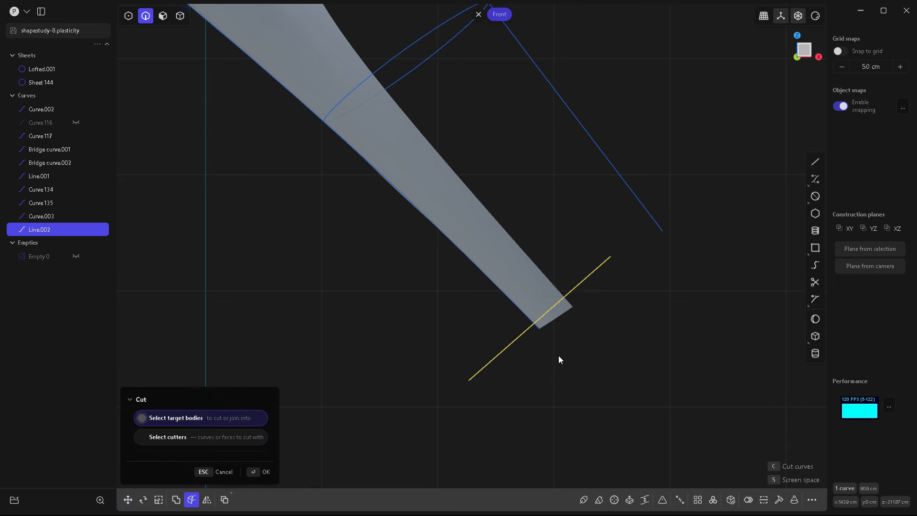
left_click(562, 313)
key("Return")
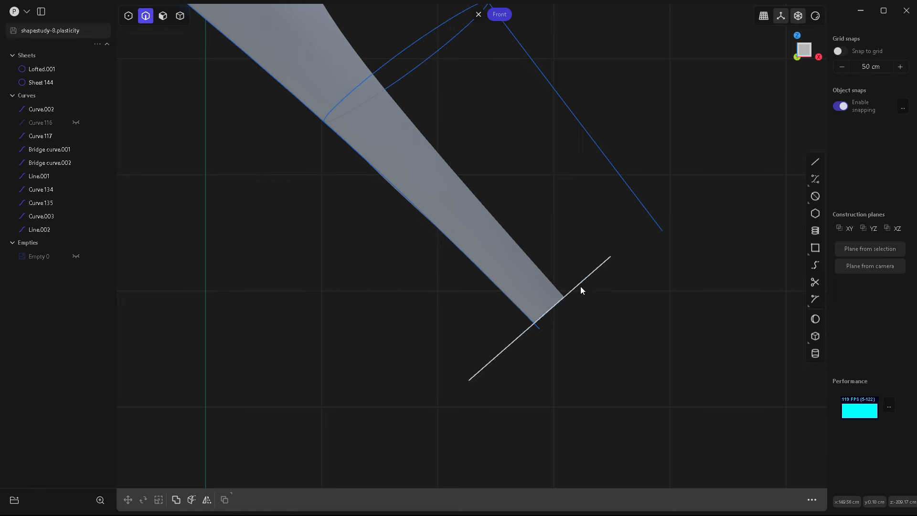
Step: Delete the diagonal cutting line and the guide curve along the handle's lower edge
left_click(577, 285)
key("Delete")
left_click(550, 331)
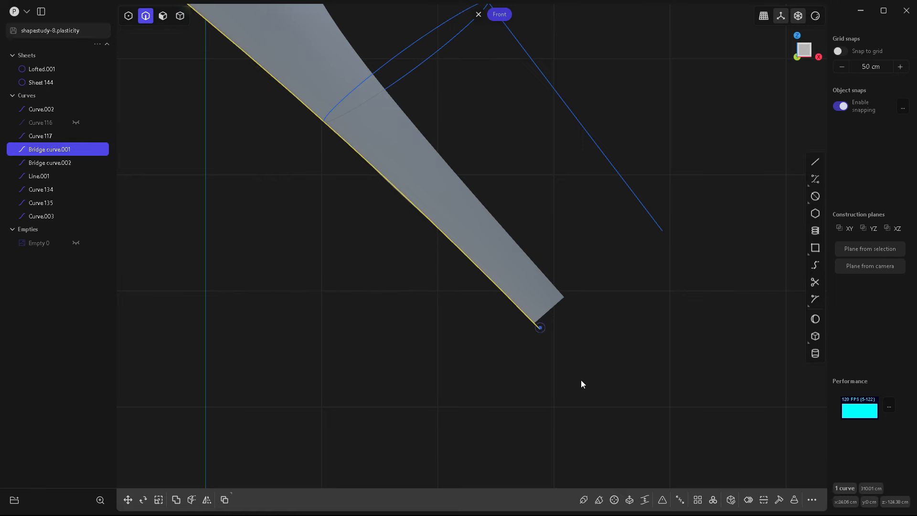
key("Delete")
Step: Select the trimmed end edge at the tip of the handle sheet
middle_click_drag(671, 342, 596, 338)
left_click(646, 319)
key("shift+e")
middle_click_drag(473, 285, 489, 299)
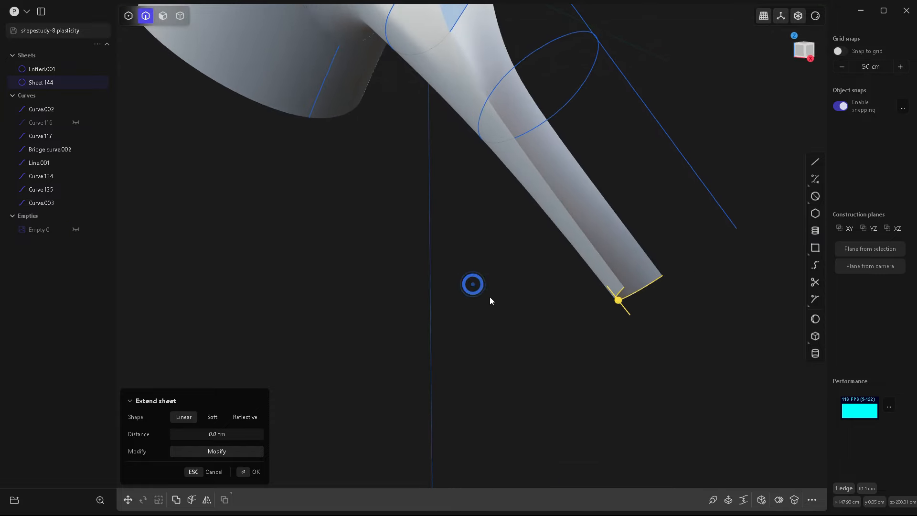
middle_click_drag(649, 298, 523, 355)
scroll(523, 336, "up", 3)
key("Escape")
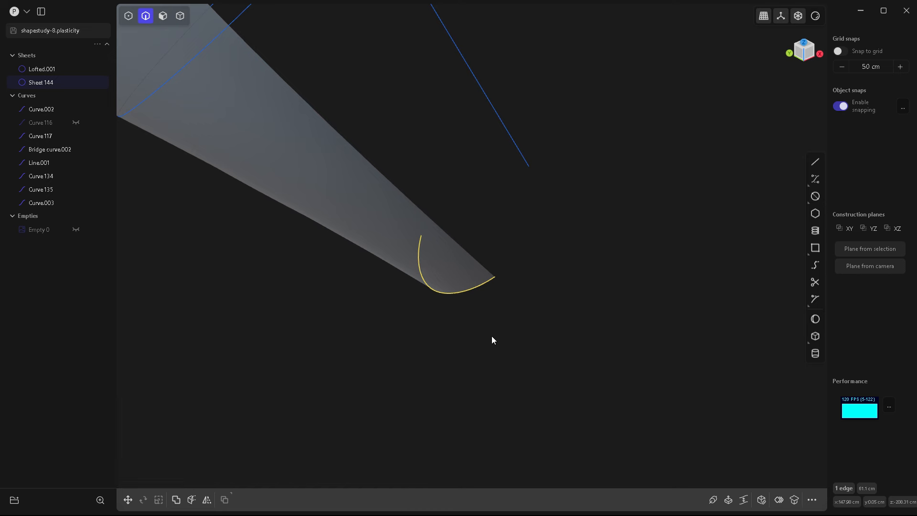
Step: Duplicate the selected tip edge of the handle sheet as a separate curve
key("ctrl+d")
key("Return")
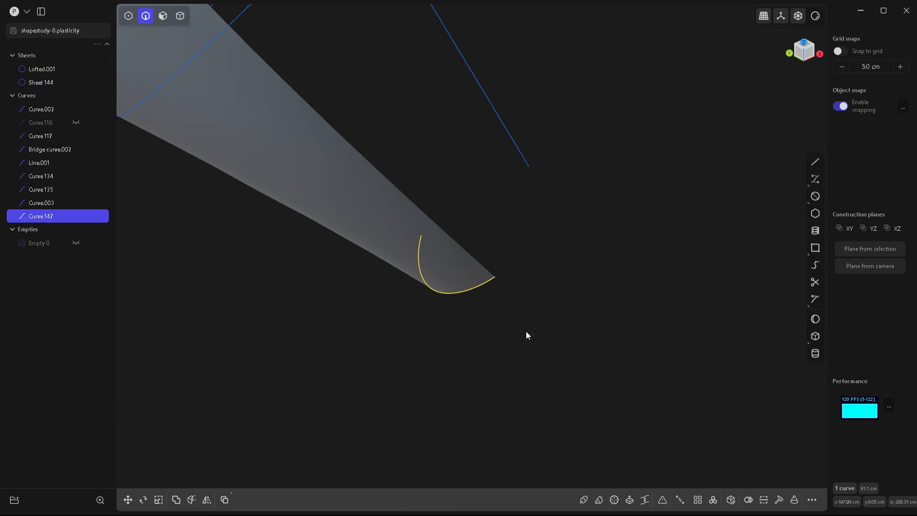
middle_click_drag(527, 332, 557, 348)
left_click(657, 207)
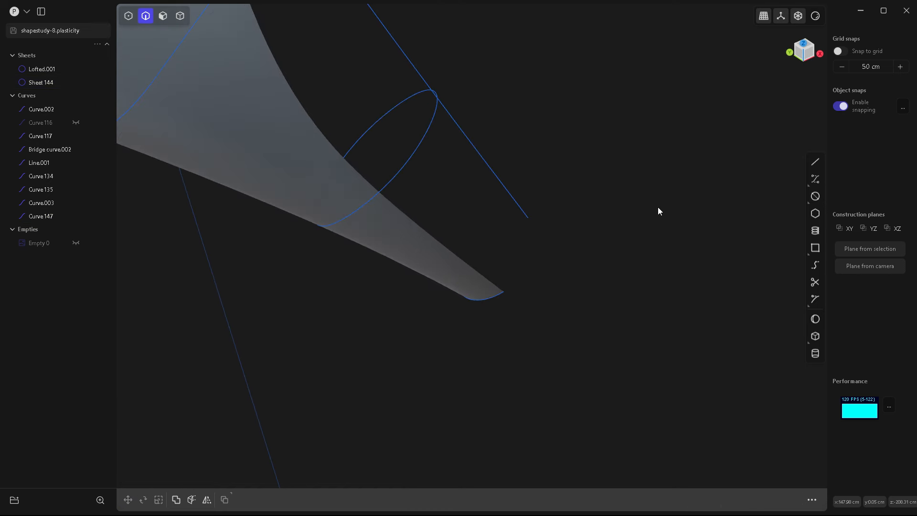
Step: Draw a two-point circle of about 11.7 cm radius from the end of the handle's upper guide curve, along its normal direction
left_click(814, 198)
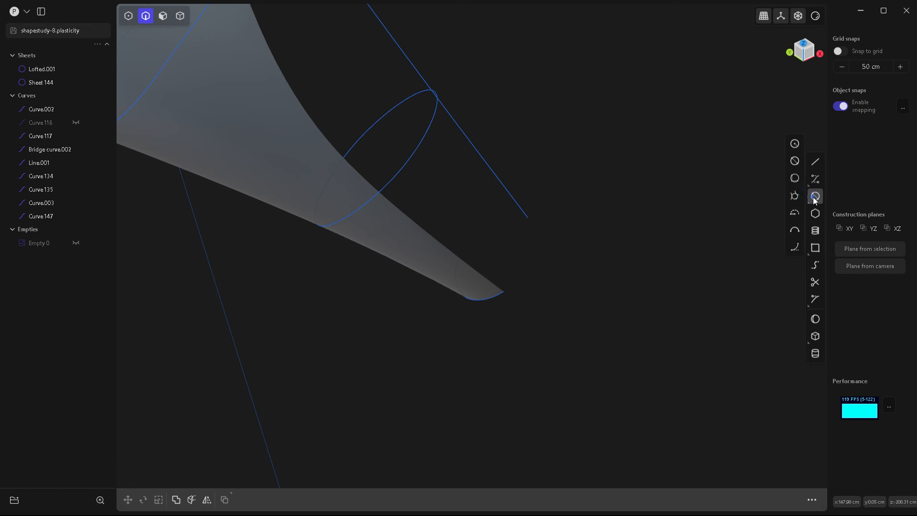
left_click(798, 161)
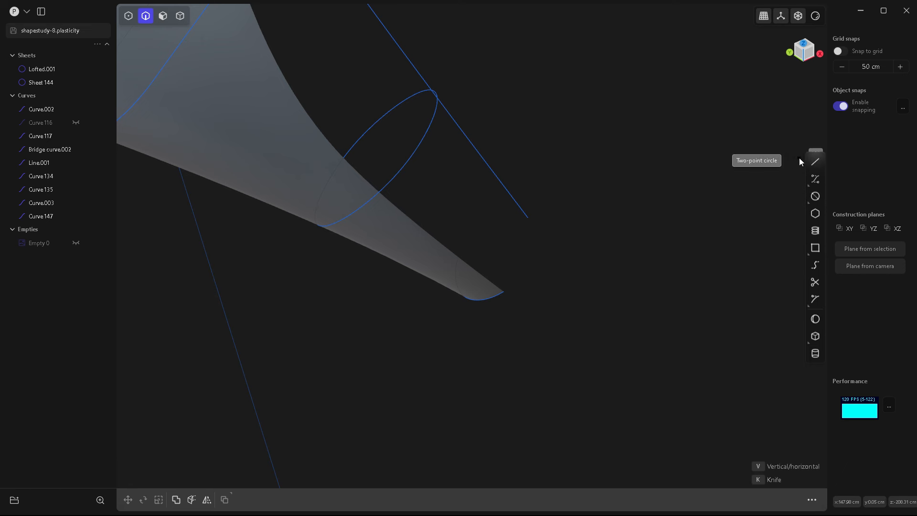
left_click(524, 218)
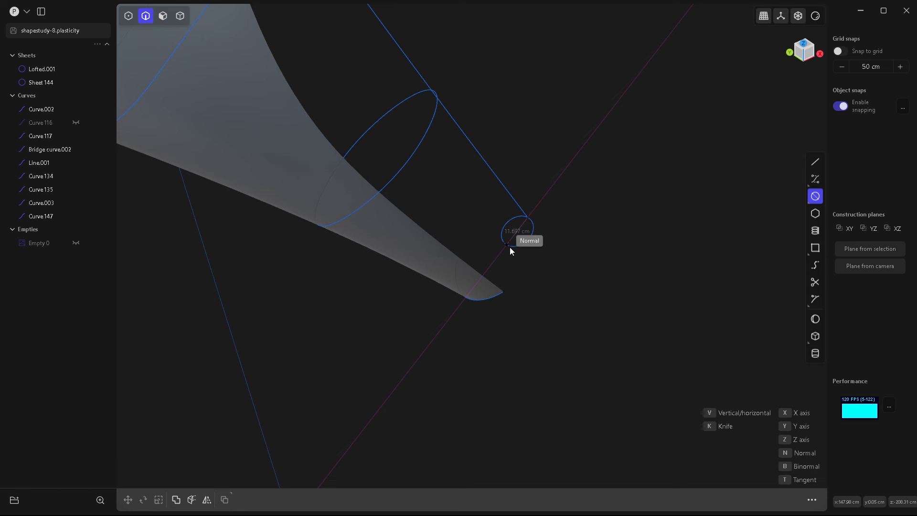
left_click(508, 248)
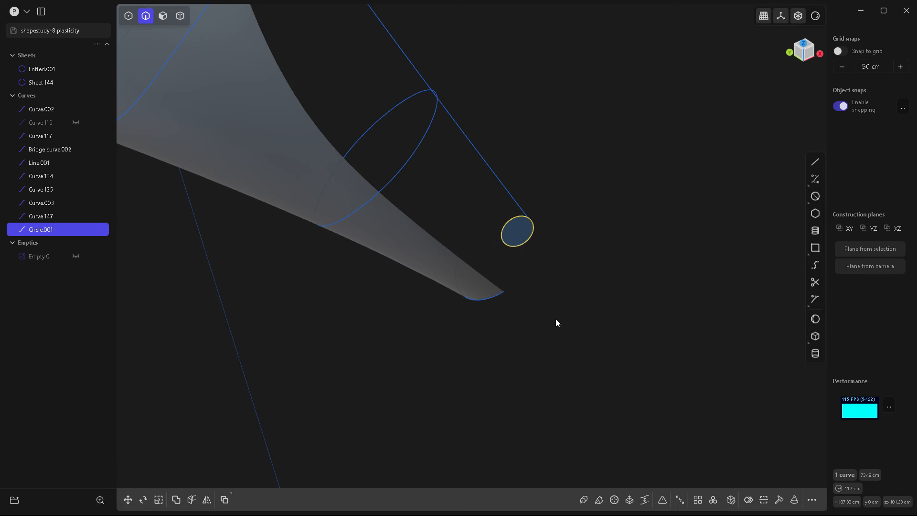
left_click(563, 267)
mouse_move(555, 266)
middle_mouse_down()
mouse_move(546, 310)
mouse_move(526, 307)
mouse_move(509, 287)
mouse_move(560, 281)
middle_mouse_up()
Step: Draw a line across the circle's diameter, and trim away the circle's lower half and the line to leave an upper semicircle
left_click(815, 162)
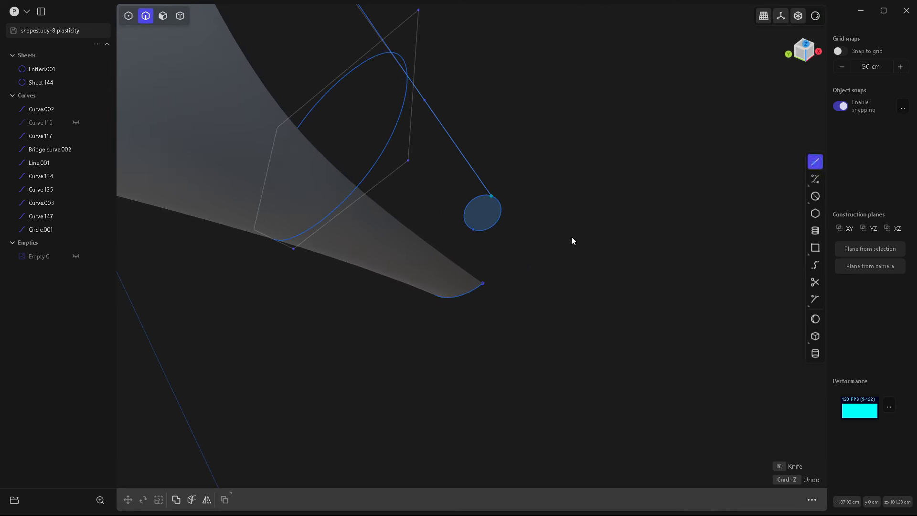
left_click(468, 211)
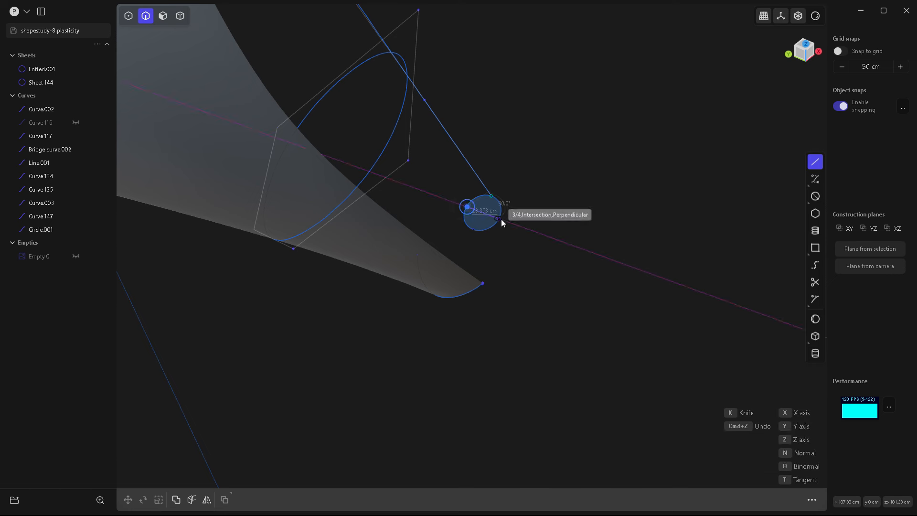
left_click(499, 218)
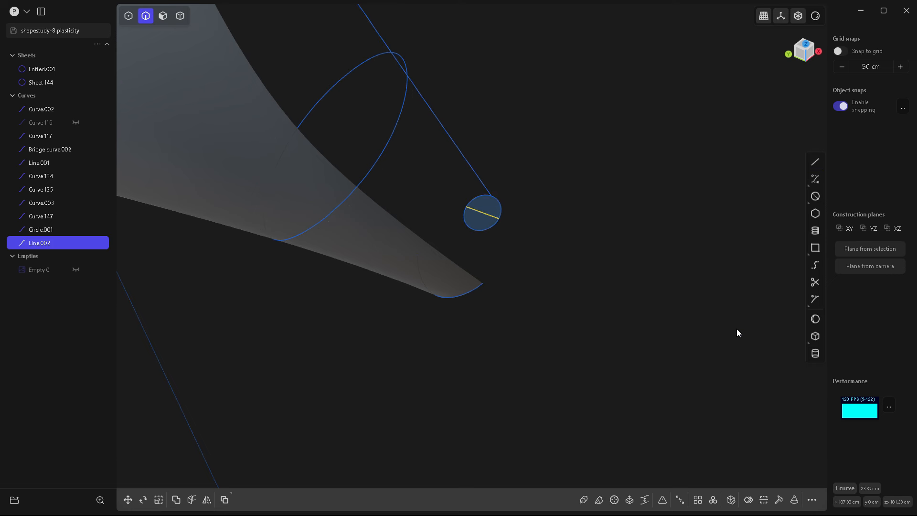
left_click(814, 282)
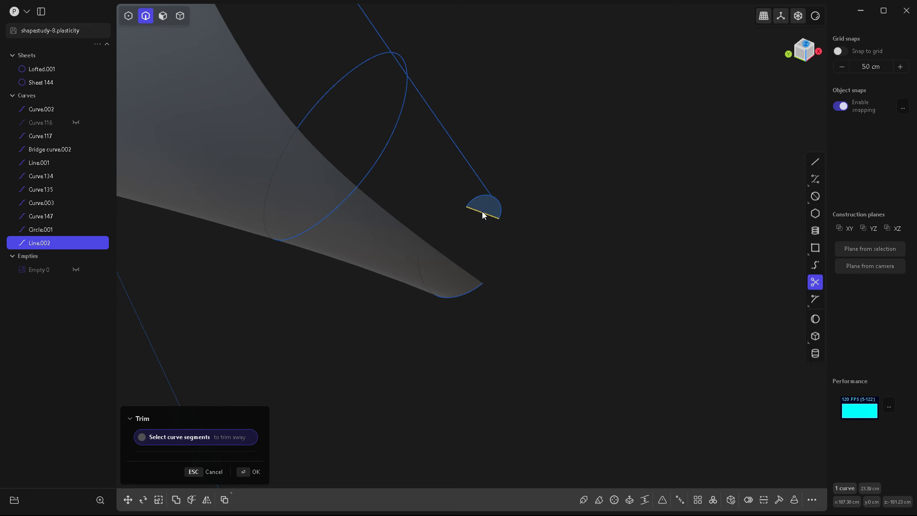
left_click(482, 211)
Step: Bridge the handle tip curve's outer end to the nearest end of the semicircle, with G0 start curvature and G1 end curvature
key("1")
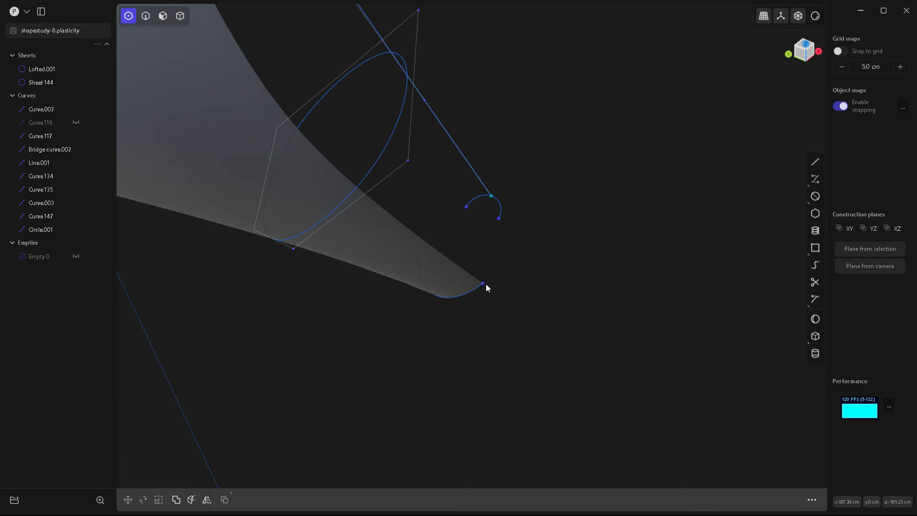
left_click(483, 283)
left_click(499, 221, "shift")
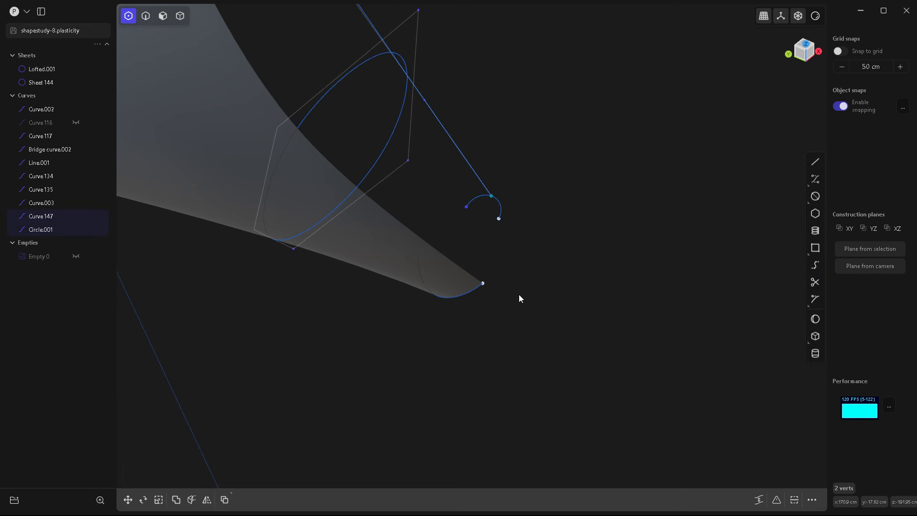
key("b")
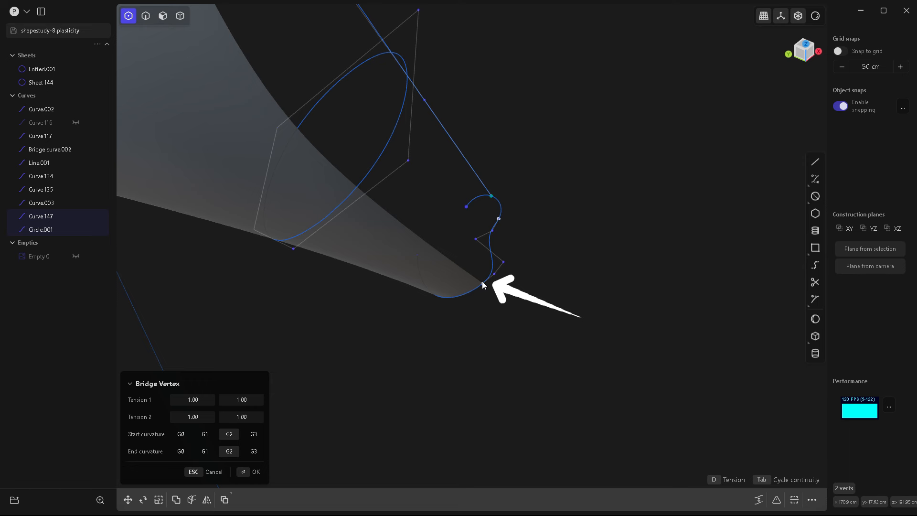
left_click(180, 454)
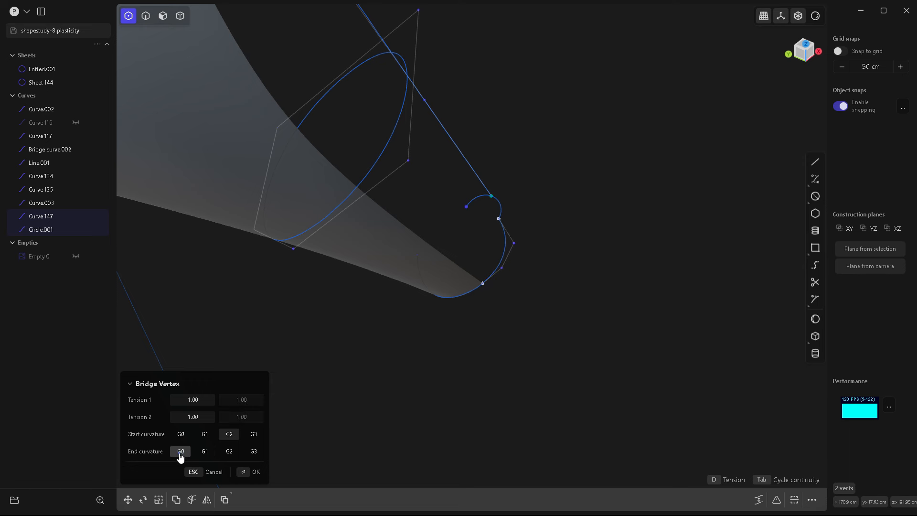
left_click(205, 436)
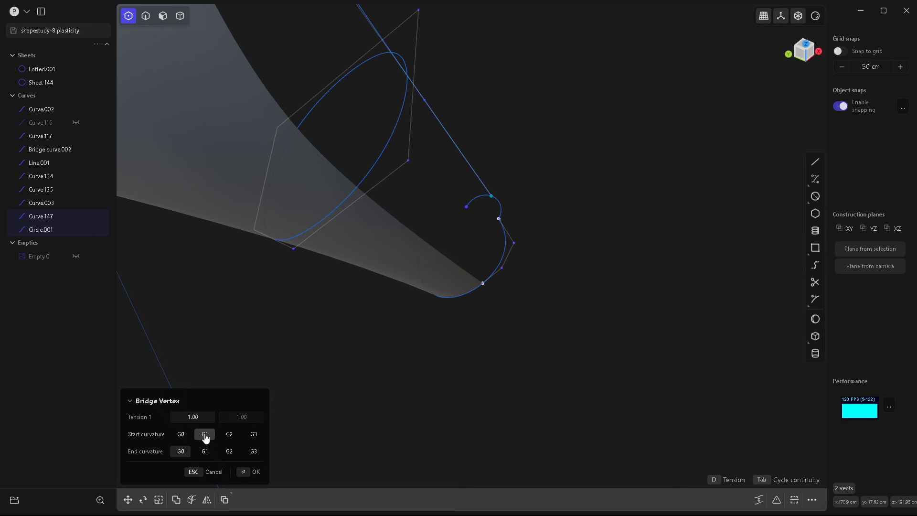
left_click(180, 433)
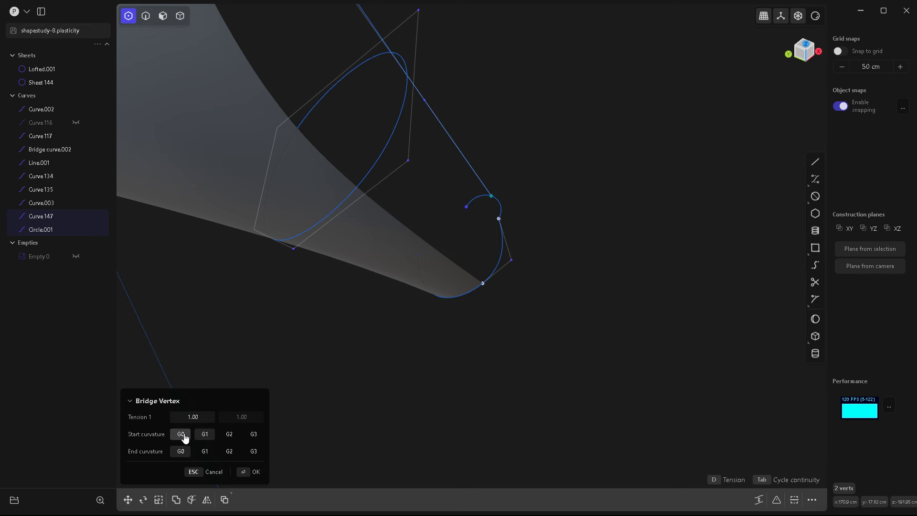
left_click(204, 450)
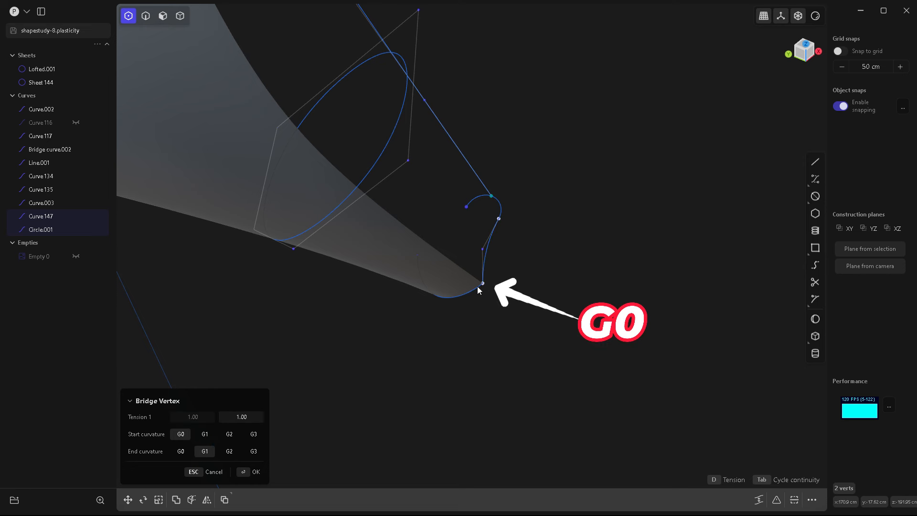
key("Return")
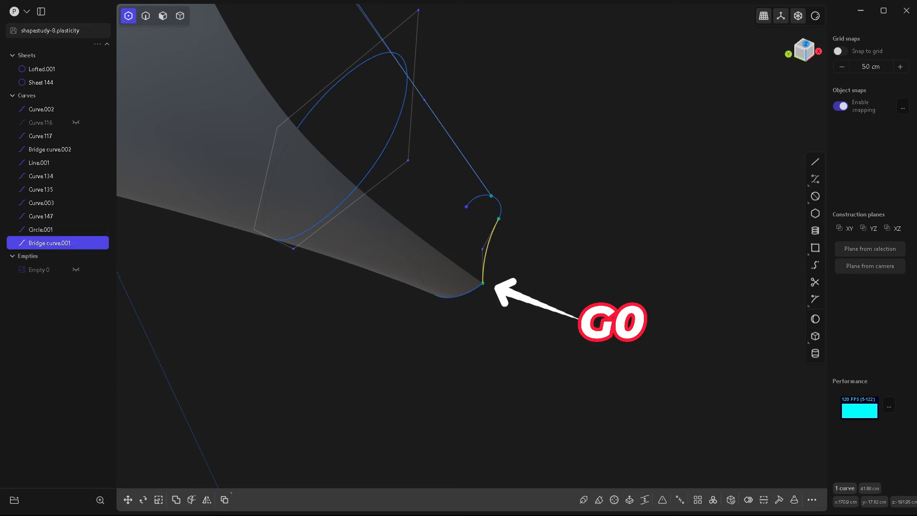
key("Escape")
Step: Bridge the semicircle's free end to the handle tip curve's other end, with G1 start curvature and G0 end curvature
key("2")
left_click(467, 211)
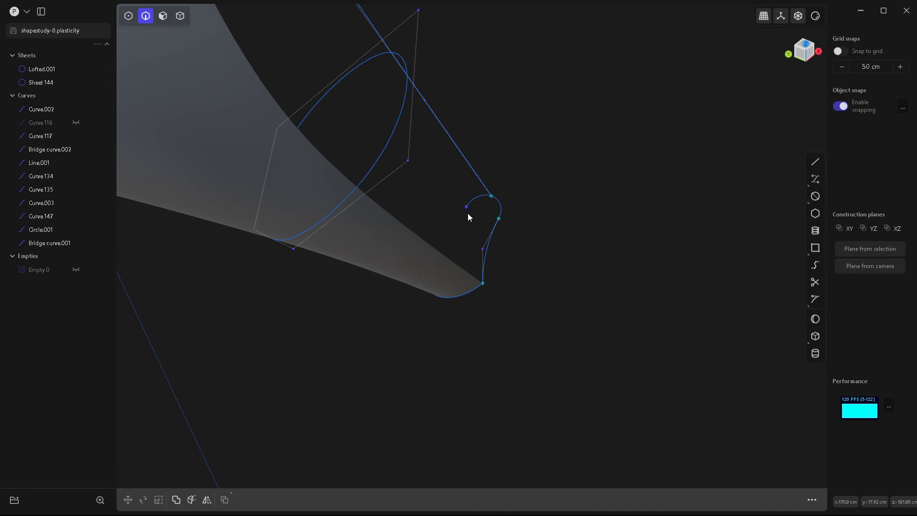
key("1")
left_click(466, 207)
left_click(421, 253, "shift")
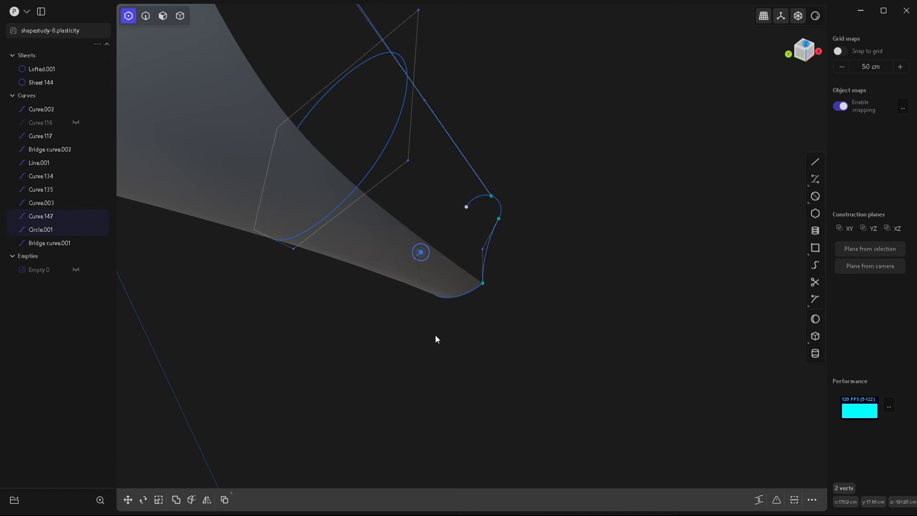
key("shift+b")
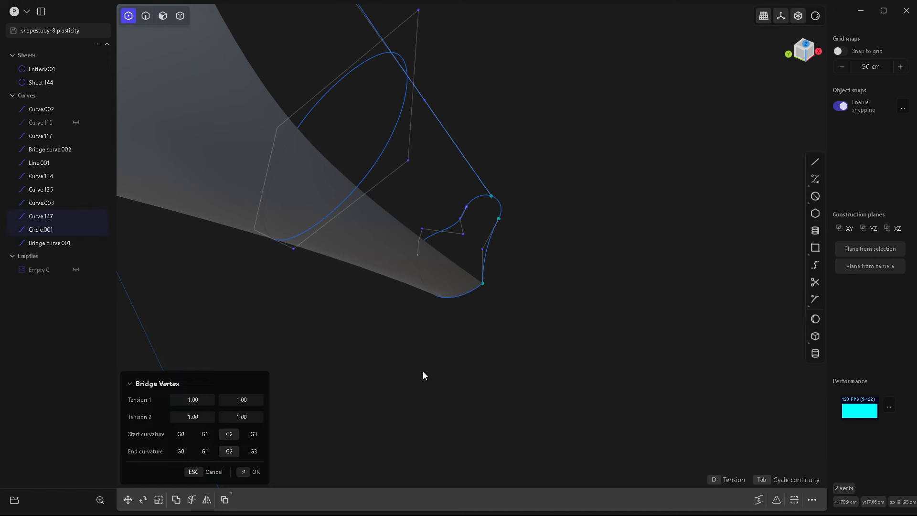
left_click(181, 451)
left_click(205, 435)
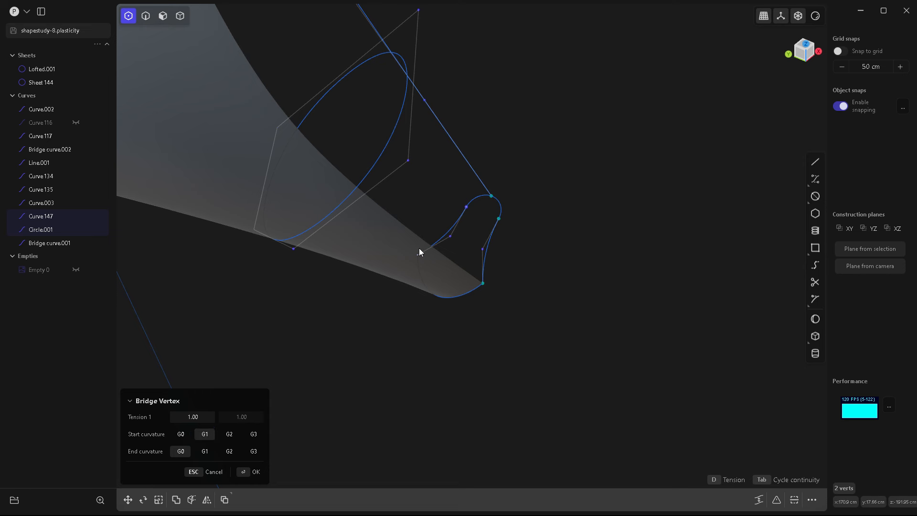
key("Return")
Step: Join the semicircle and its two bridge curves into a single tip profile curve
key("2")
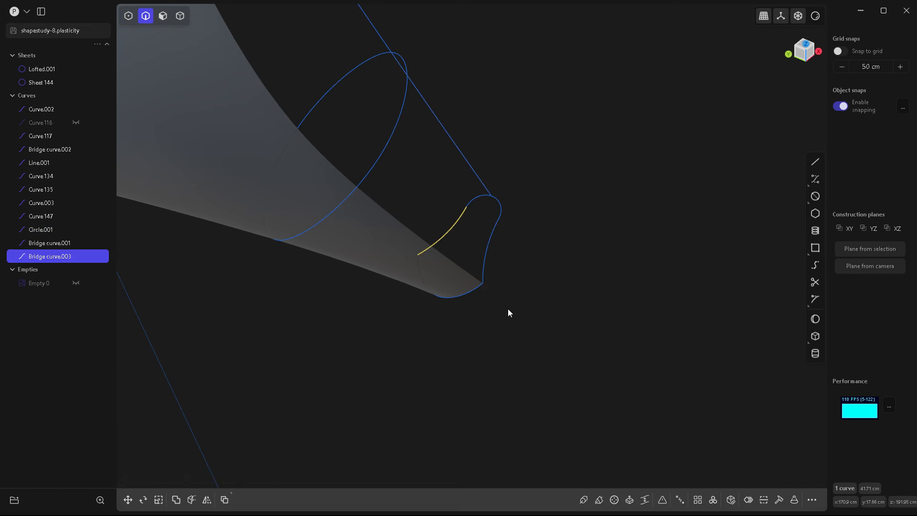
left_click(499, 232)
left_click(496, 223, "shift")
left_click(449, 222, "shift")
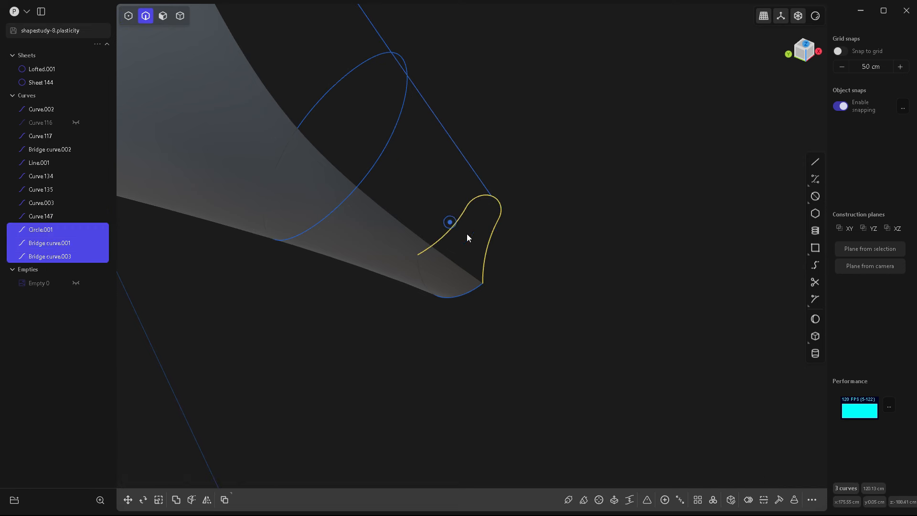
left_click(665, 499)
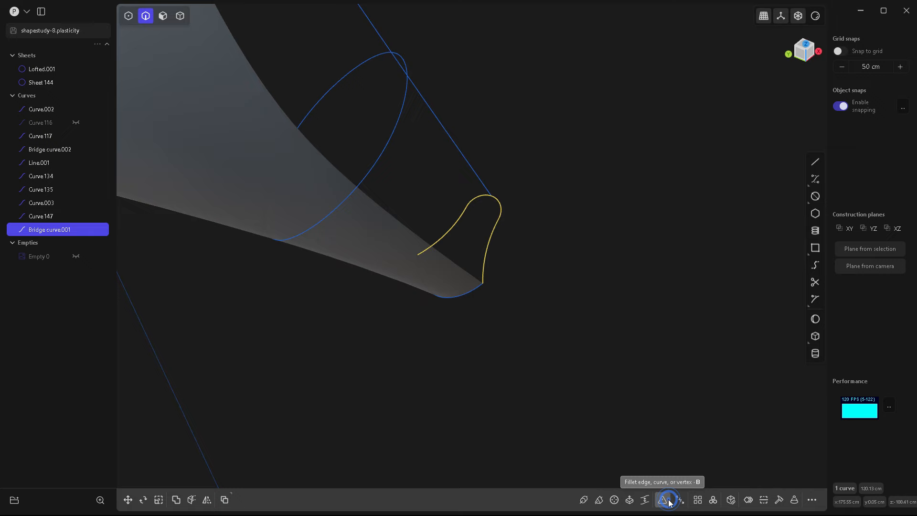
left_click(539, 382)
Step: Duplicate both long side edges of the handle sheet in place as separate curves
middle_click_drag(495, 355, 380, 314)
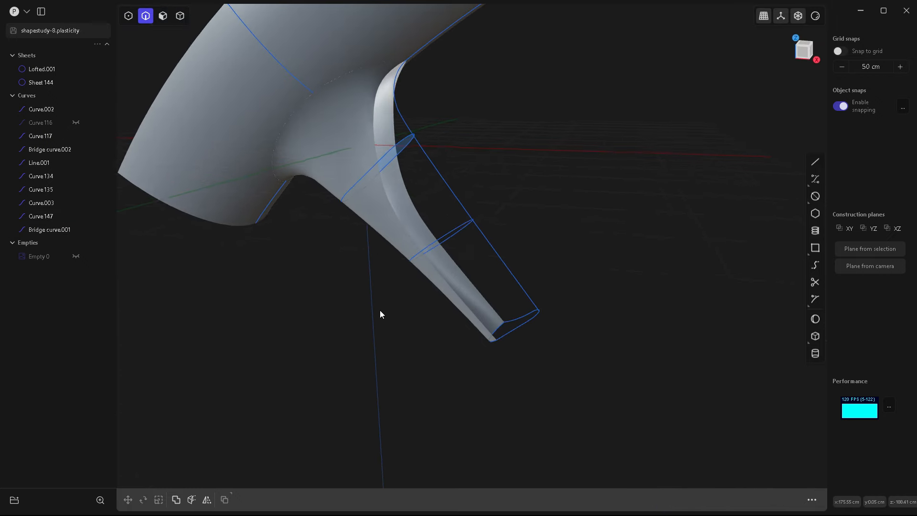
left_click(426, 223)
key("e")
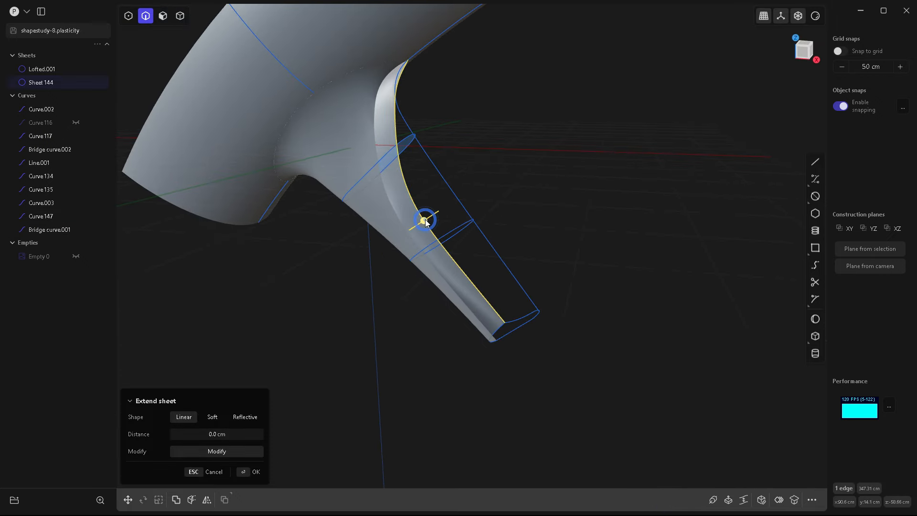
left_click(389, 191, "shift")
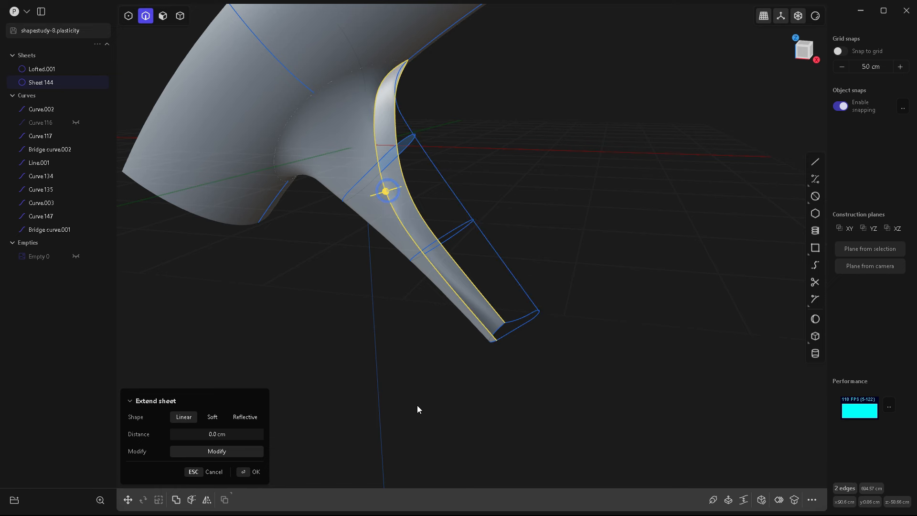
left_click(412, 184, "ctrl")
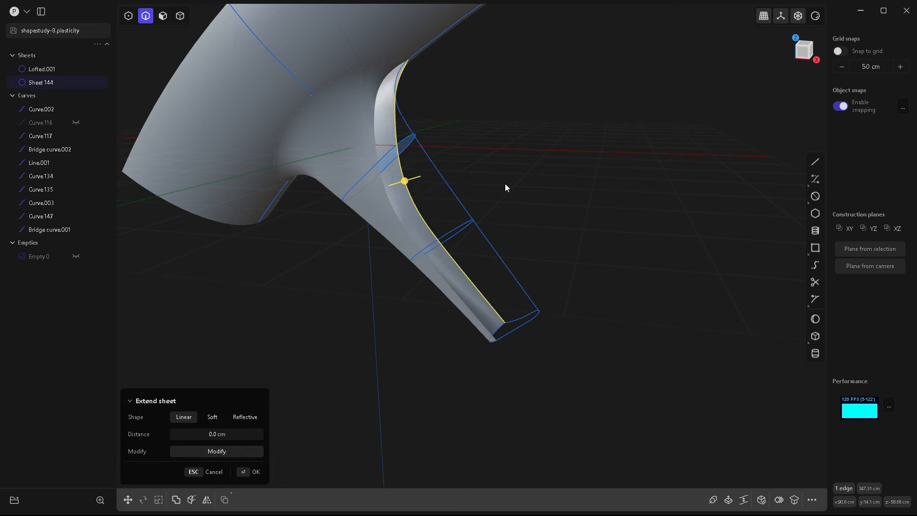
key("ctrl+d")
key("Escape")
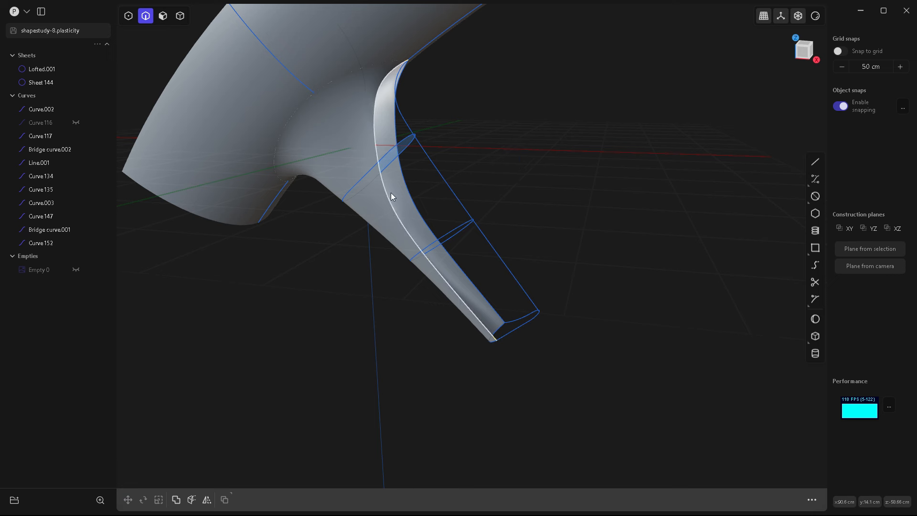
left_click(390, 193)
key("ctrl+d")
key("Escape")
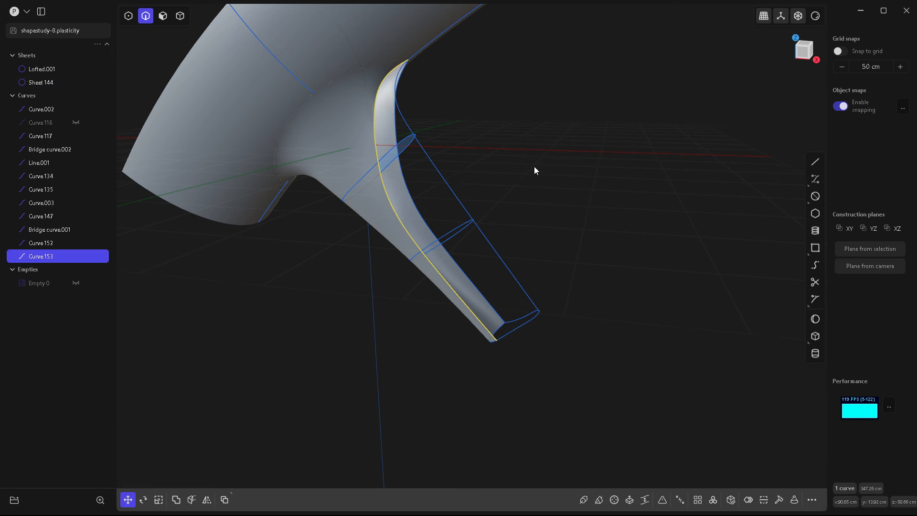
left_click(533, 173)
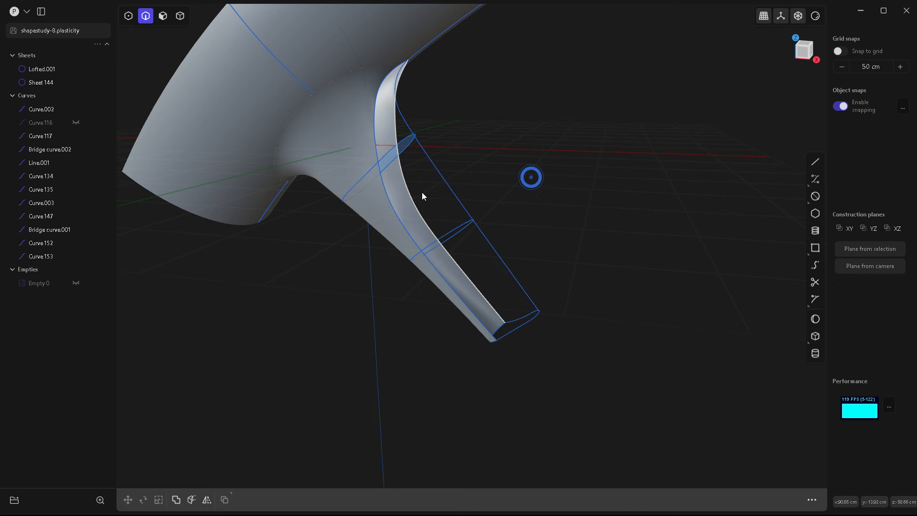
Step: Loft the handle's rear surface through the two duplicated side curves and the upper guide curve, using the joined tip profile as guide
left_click(393, 202)
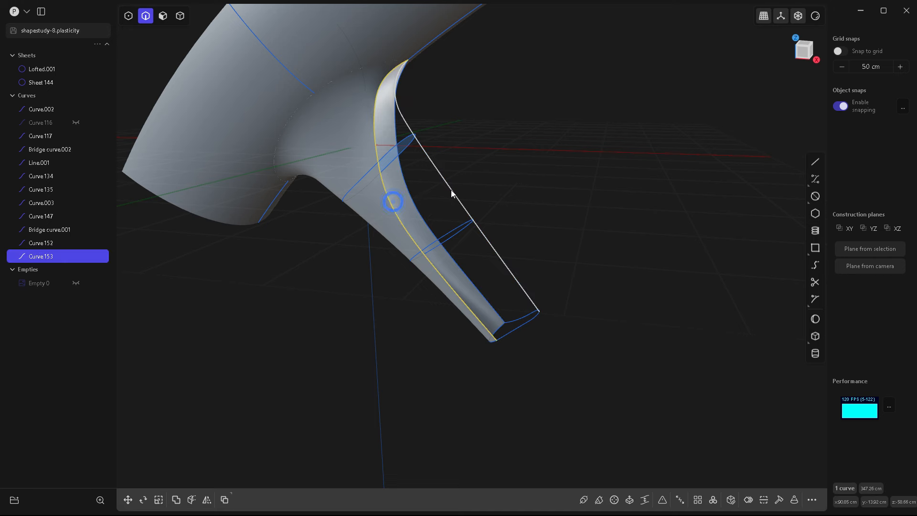
left_click(451, 189, "shift")
left_click(414, 207, "shift")
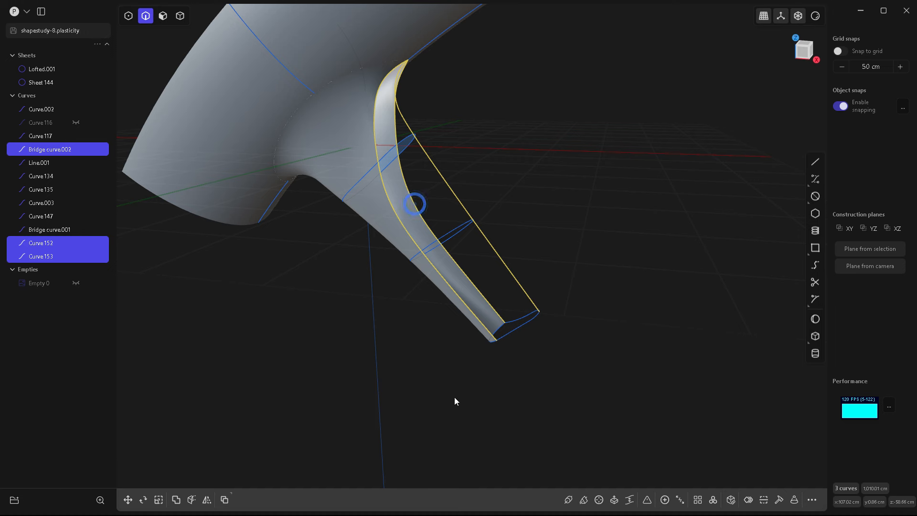
middle_click_drag(403, 365, 454, 382)
key("l")
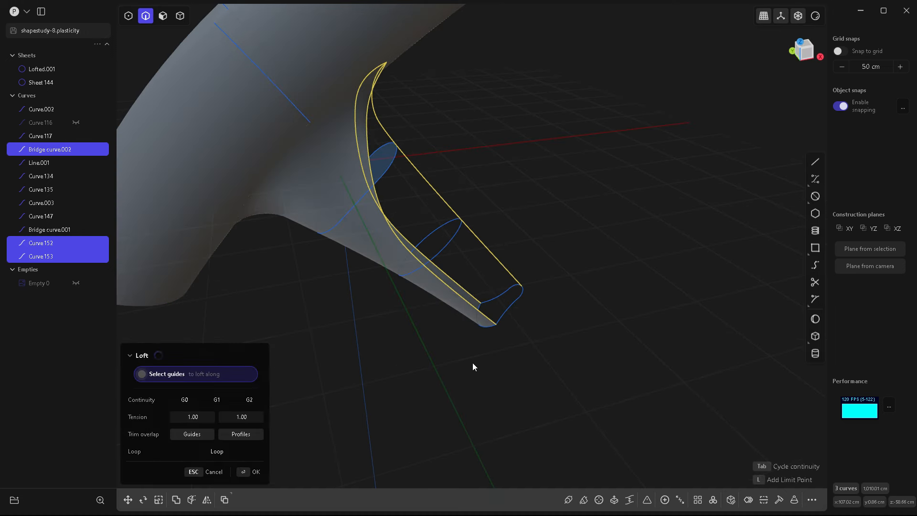
scroll(486, 301, "up", 5)
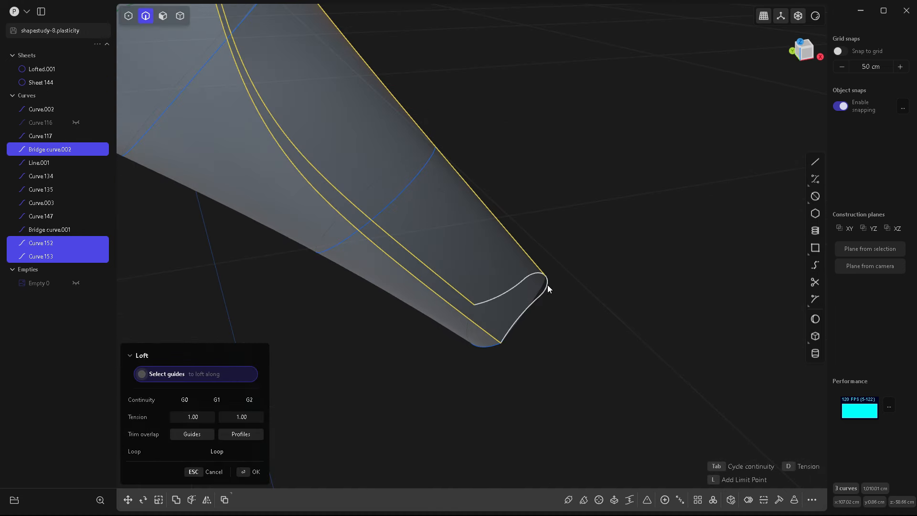
left_click(547, 289)
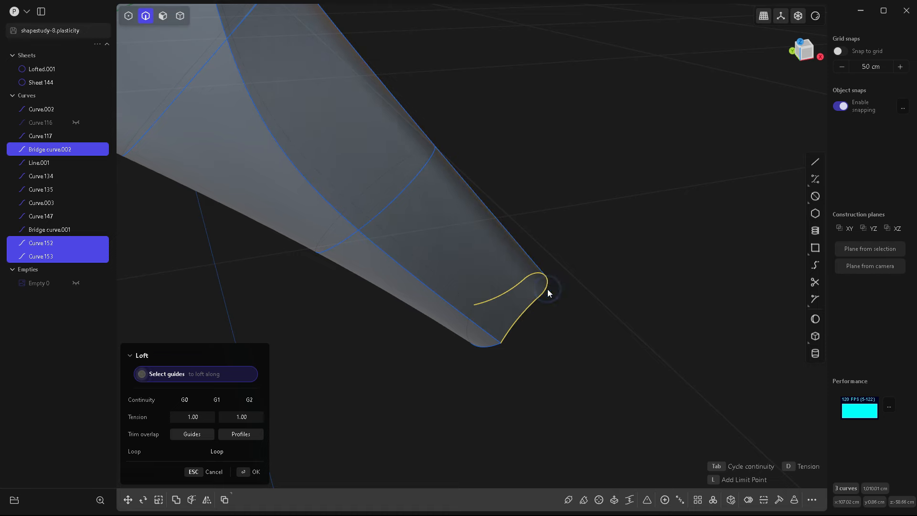
middle_click_drag(586, 342, 587, 152)
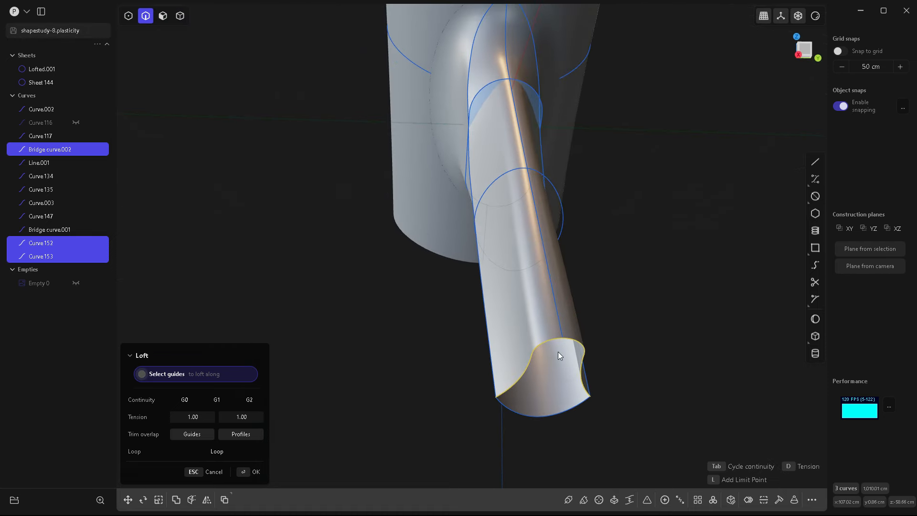
middle_click_drag(480, 298, 423, 139)
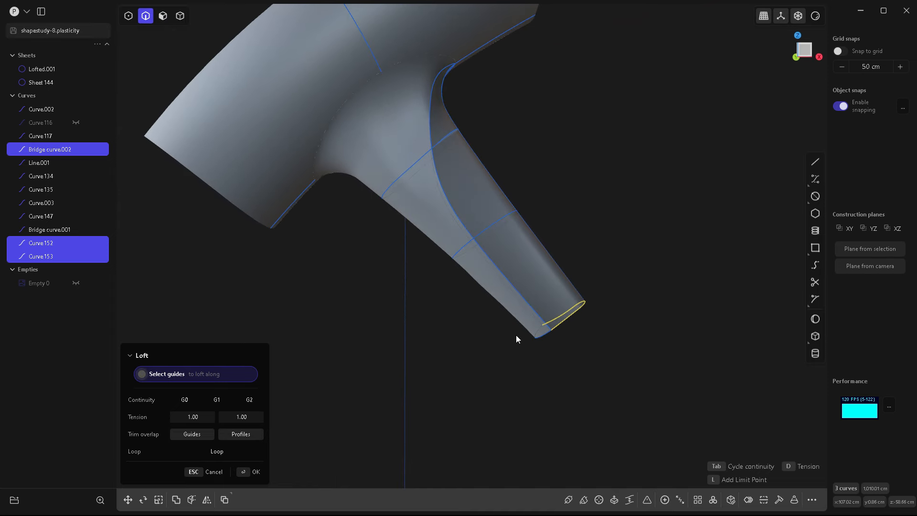
key("Return")
left_click(518, 141)
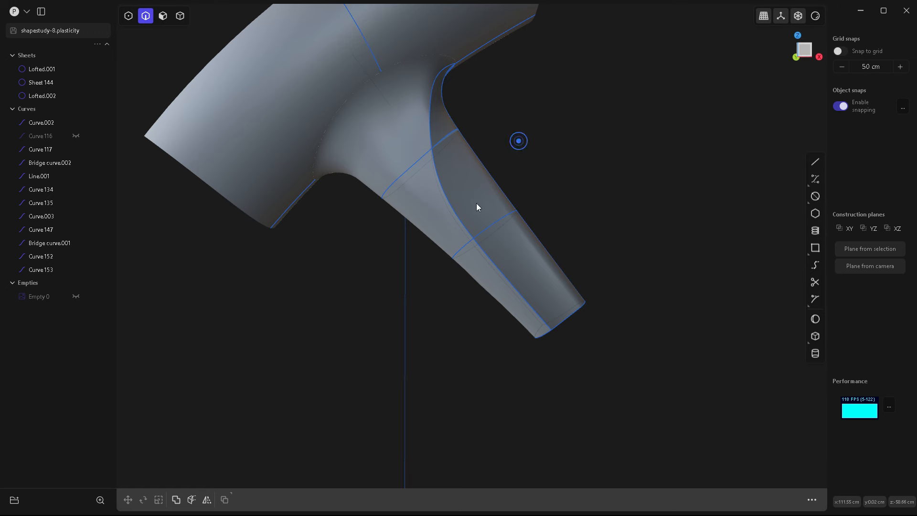
Step: Group all twelve construction curves and hide the group
left_click(446, 197)
left_click(41, 123)
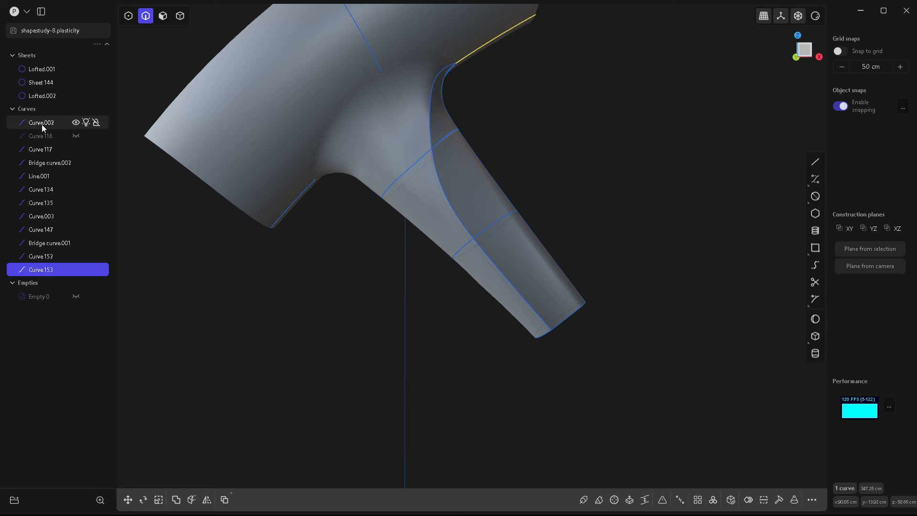
left_click(36, 269, "shift")
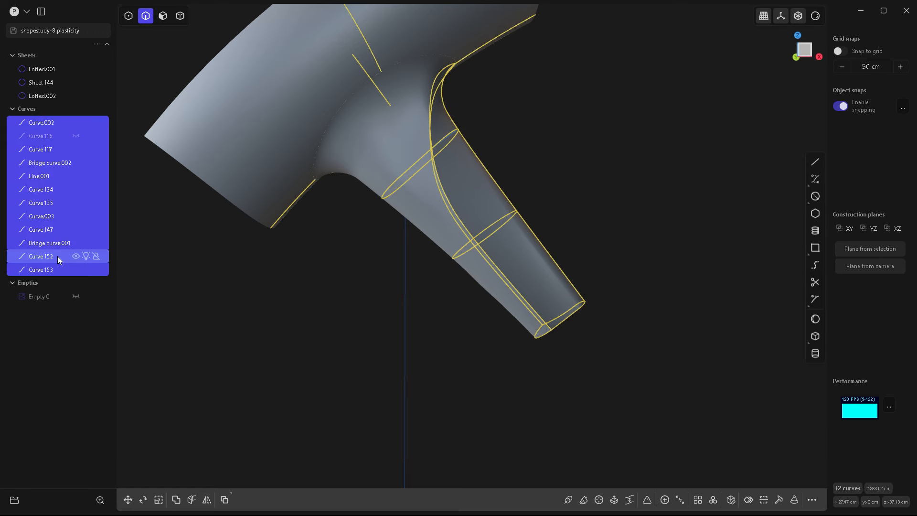
key("ctrl+g")
left_click(76, 55)
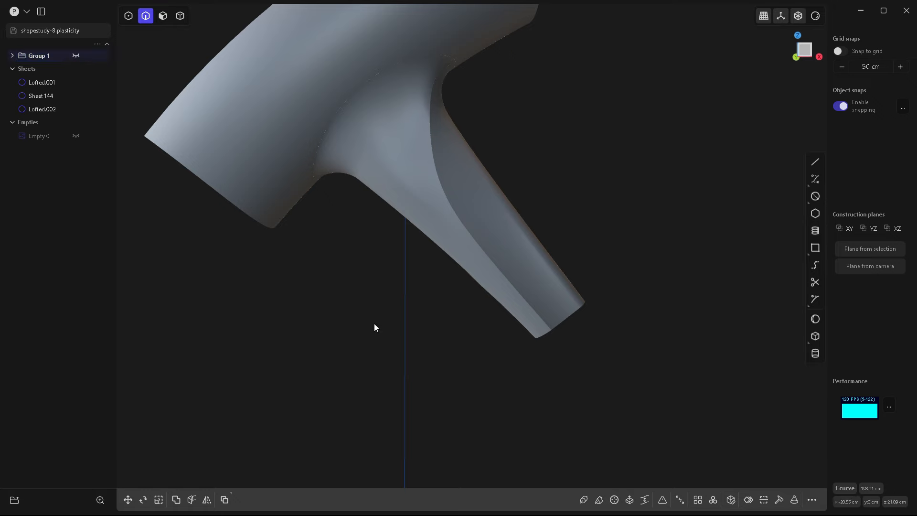
Step: Join the two sheets that form the lower leg, Sheet 144 and Lofted.002, into one sheet
middle_click_drag(373, 323, 465, 274)
scroll(445, 97, "up", 2)
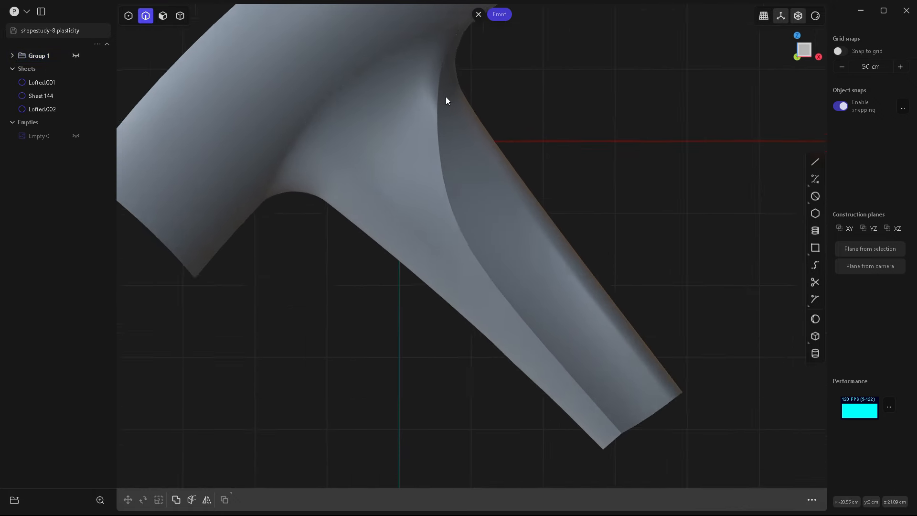
scroll(425, 93, "down", 2)
scroll(604, 278, "up", 3)
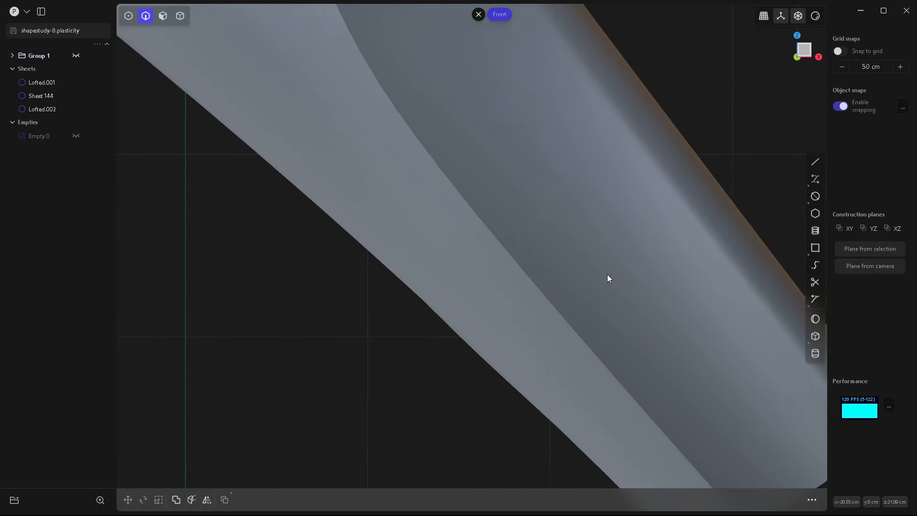
scroll(550, 272, "down", 2)
scroll(530, 271, "down", 1)
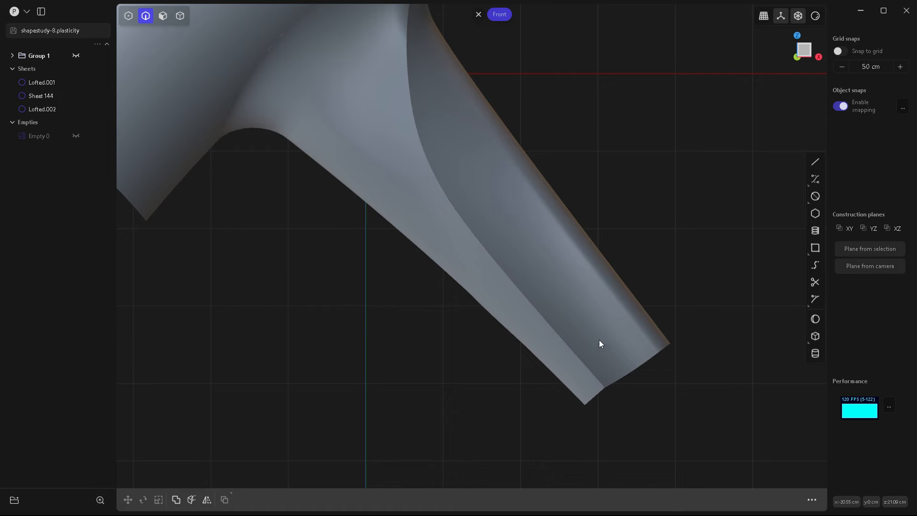
key("4")
left_click(602, 282)
left_click(508, 312)
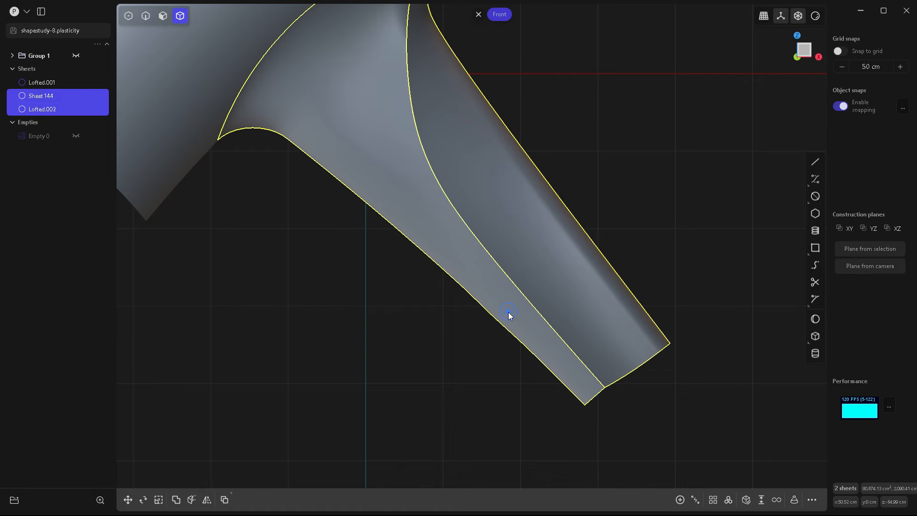
left_click(680, 499)
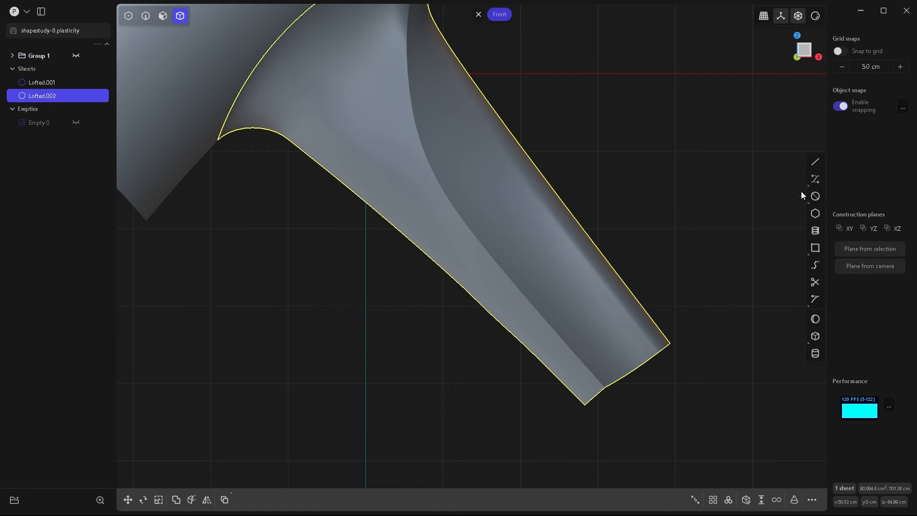
Step: Draw a straight line about 134 cm long across the leg's lower end and shift it slightly inward
left_click(815, 163)
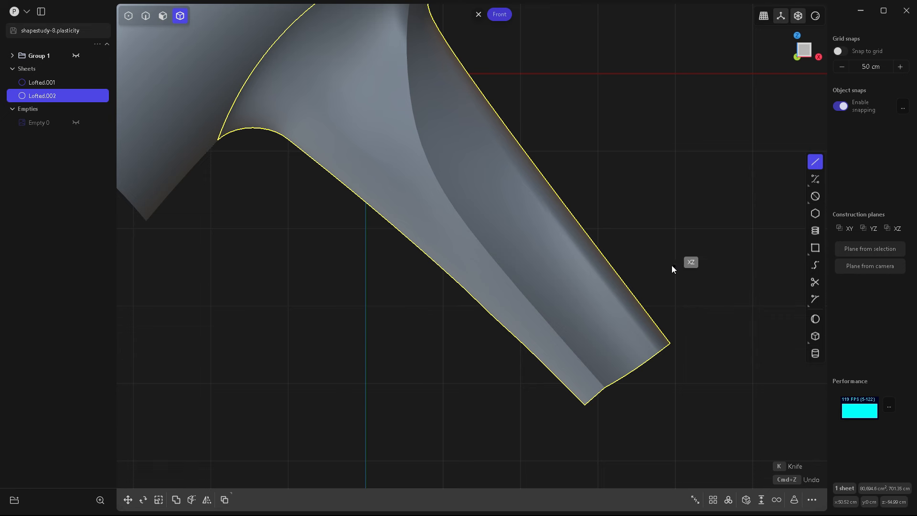
left_click(584, 402)
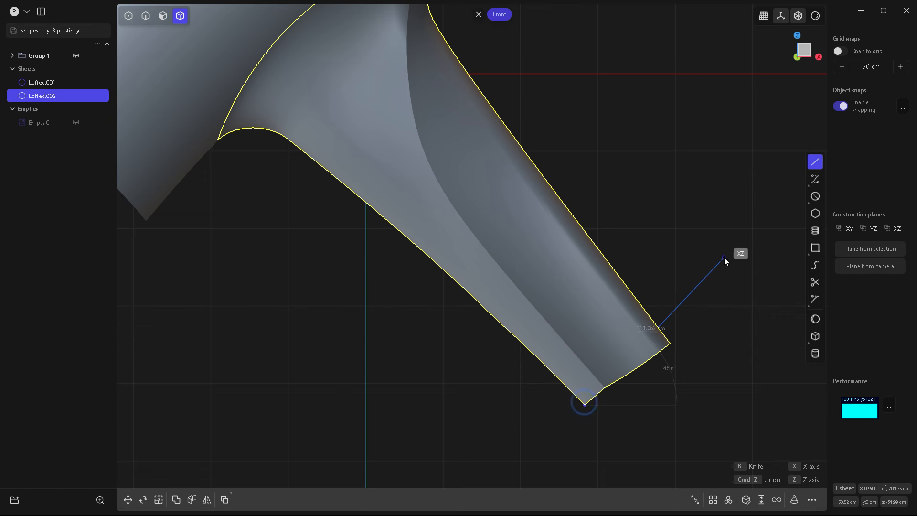
left_click(735, 262)
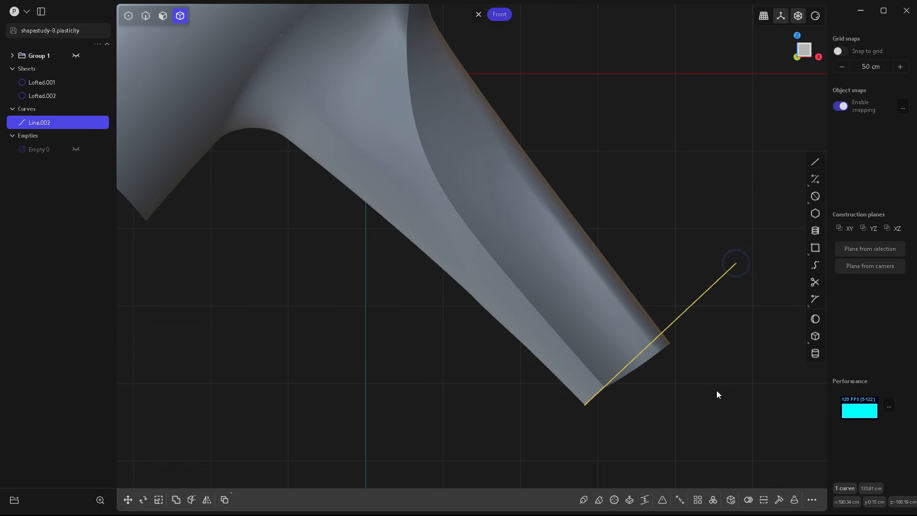
key("g")
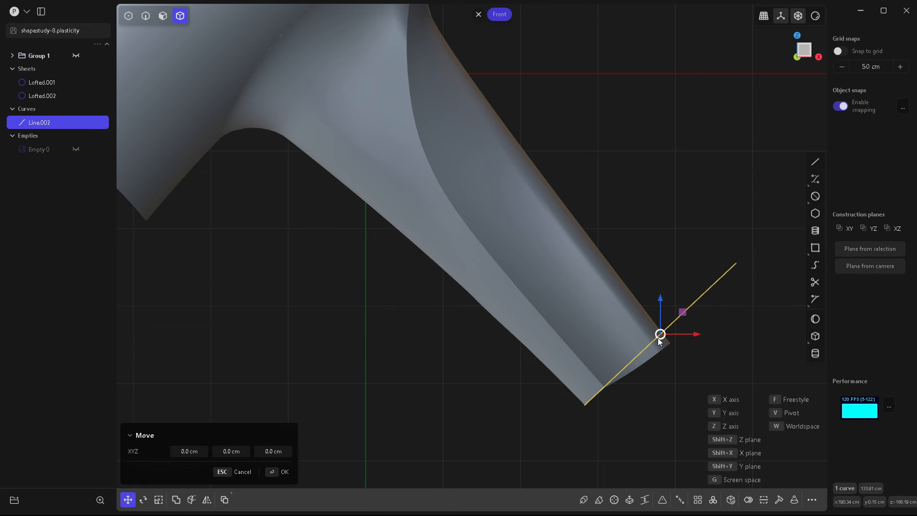
left_click(656, 389)
Step: Cut the joined leg sheet with the straight line at its lower end
key("c")
left_click(615, 349)
right_click(614, 347)
right_click(650, 428)
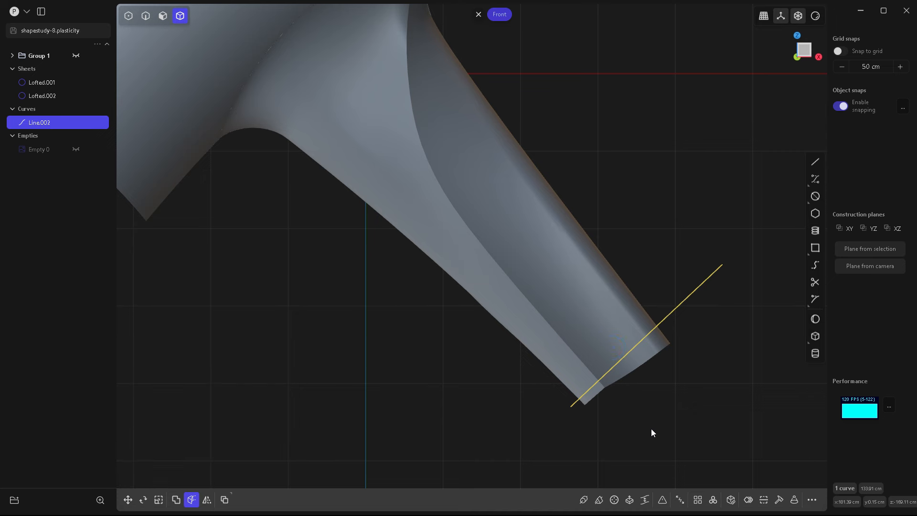
Step: Delete the cut-off piece at the leg's end and the cutting line
left_click(643, 358)
key("Delete")
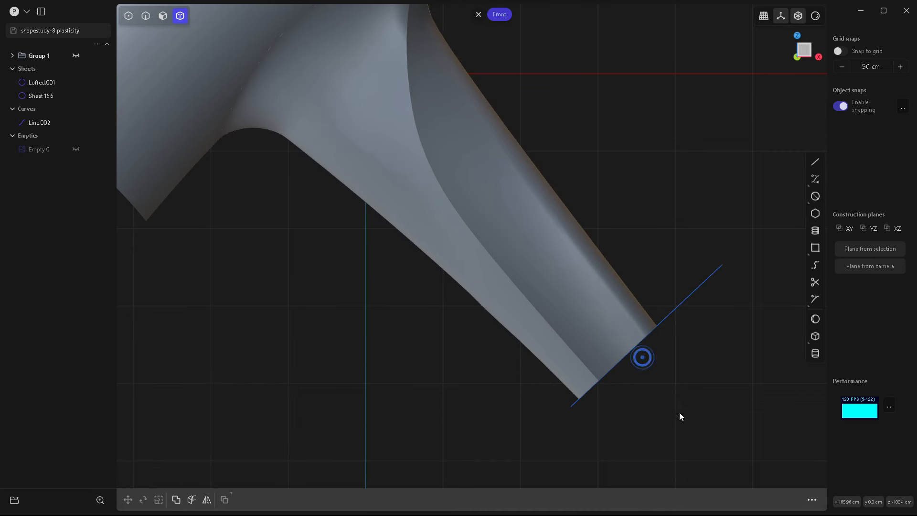
left_click(677, 306)
key("Delete")
Step: Show the reference sketch image and hide the model's faces
scroll(472, 342, "down", 5)
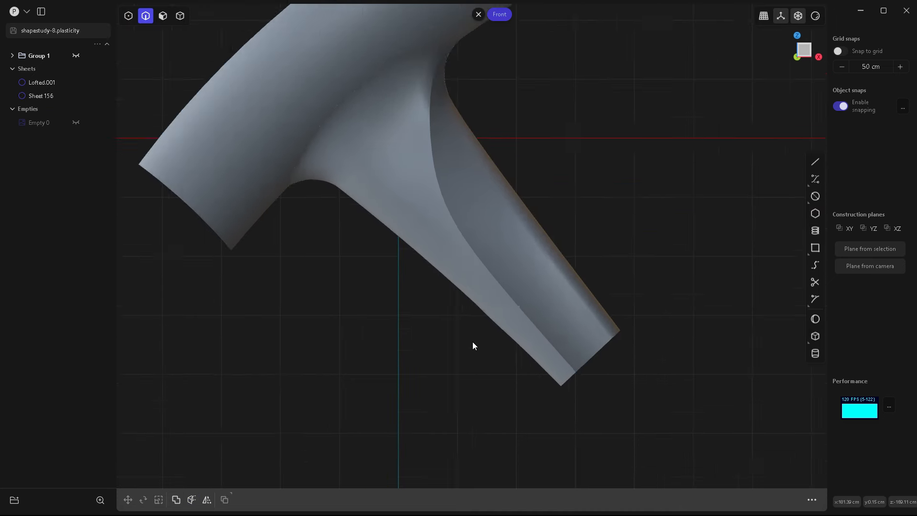
scroll(435, 209, "up", 1)
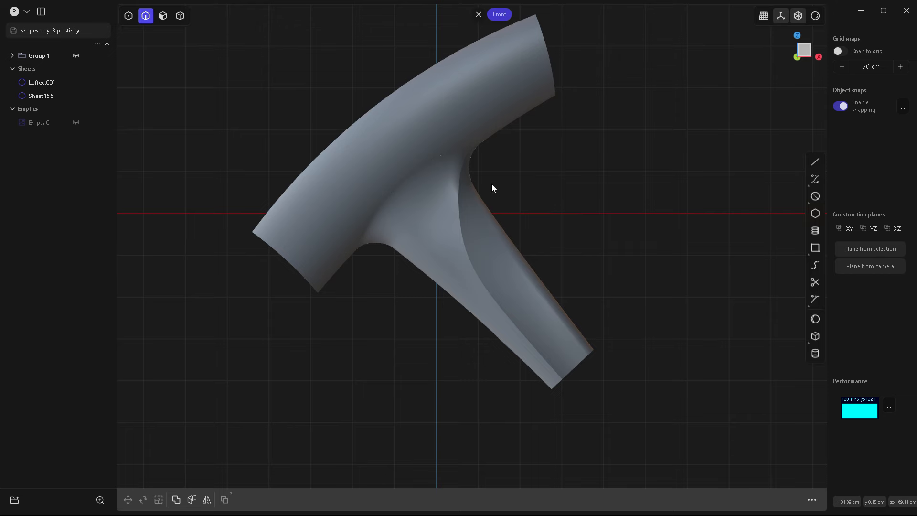
scroll(595, 269, "down", 2)
scroll(447, 145, "up", 2)
left_click(75, 122)
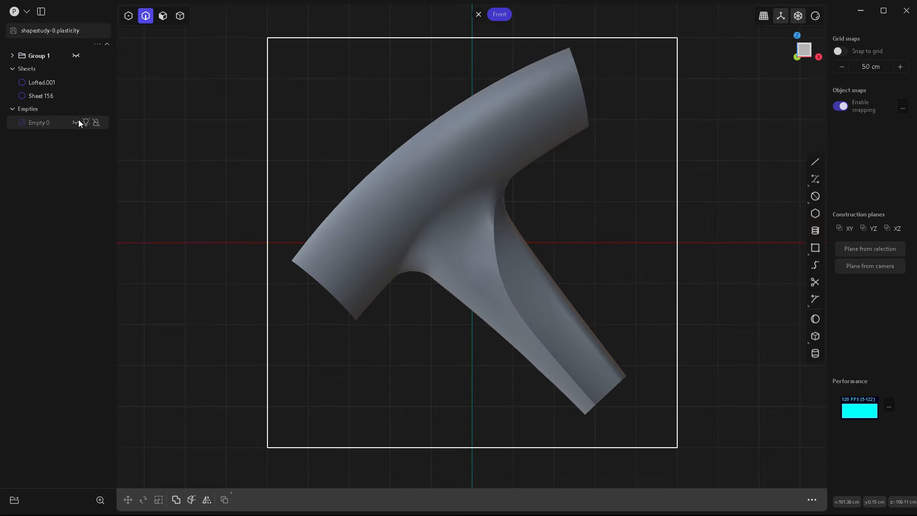
scroll(454, 261, "up", 2)
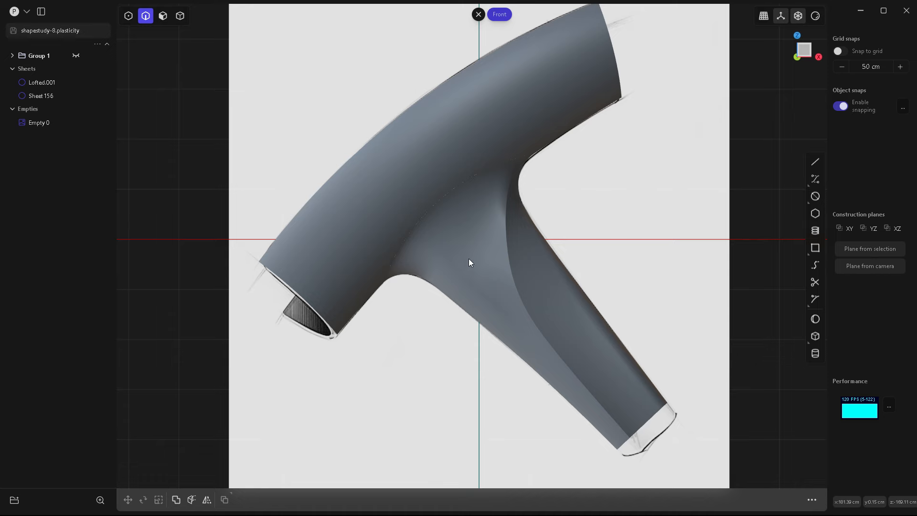
scroll(507, 87, "up", 2)
scroll(599, 210, "down", 2)
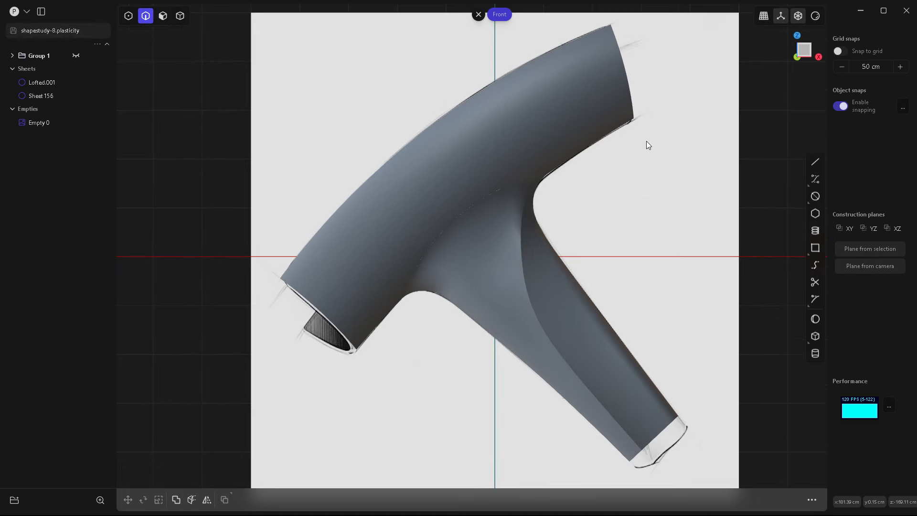
left_click(820, 15)
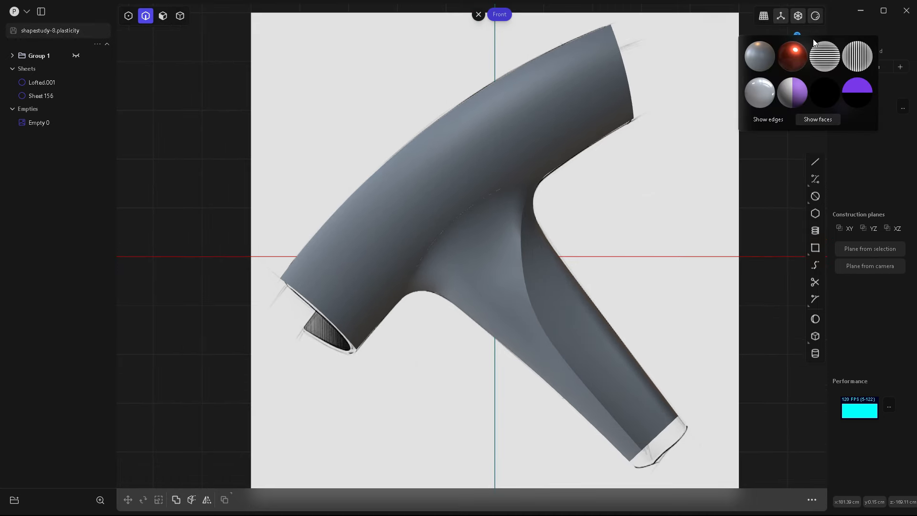
left_click(816, 119)
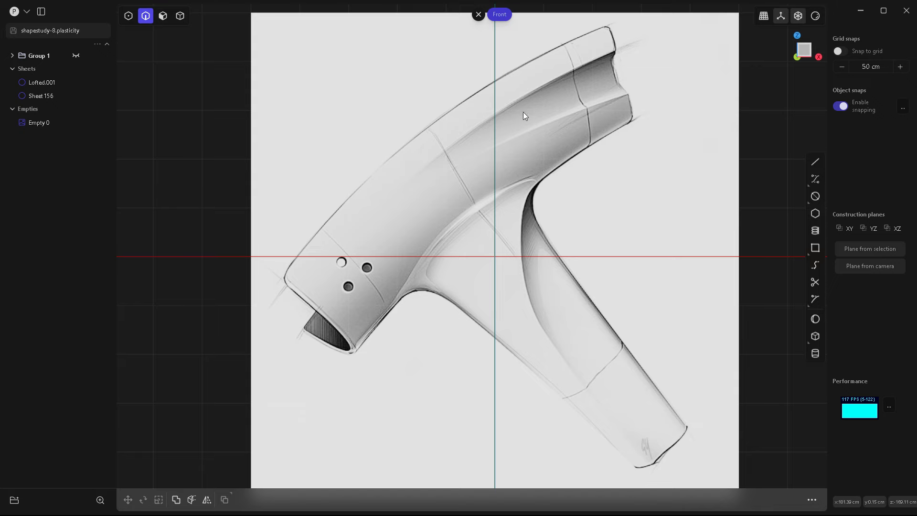
Step: Draw a three-point curve about 485 cm long along the upper crease of the sketched main tube, extending past its lower opening
scroll(503, 138, "down", 2)
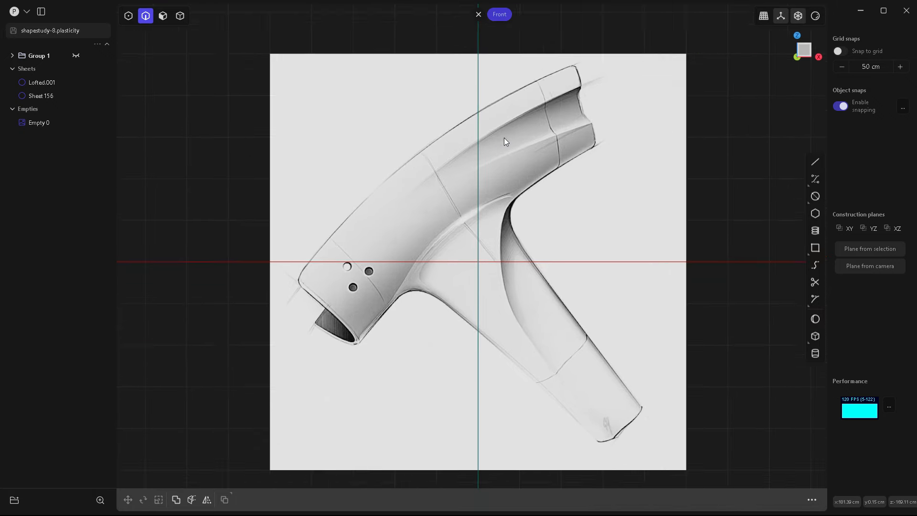
scroll(540, 162, "up", 5)
scroll(576, 181, "up", 2)
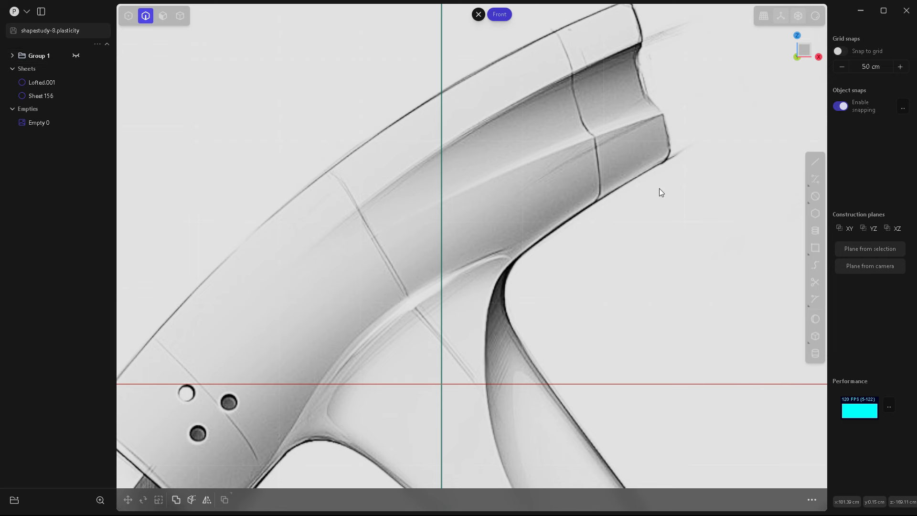
scroll(526, 184, "down", 2)
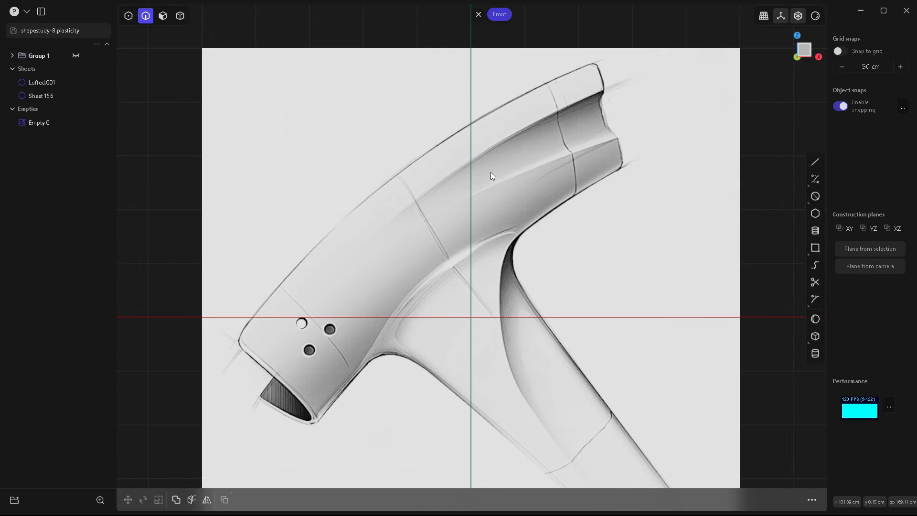
left_click(815, 178)
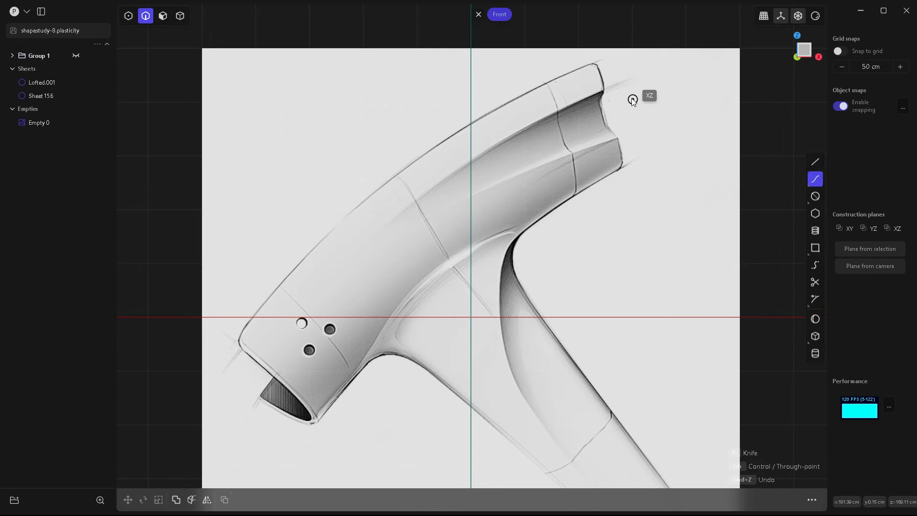
left_click(605, 89)
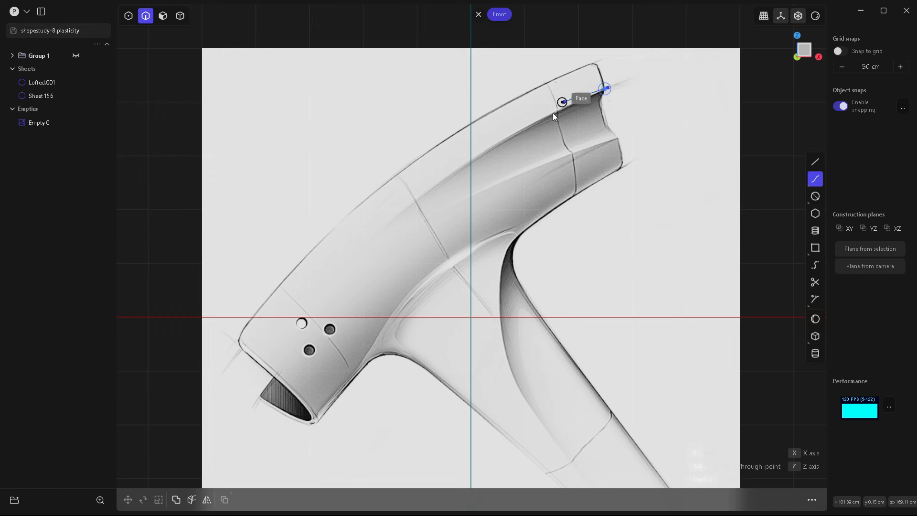
left_click(412, 202)
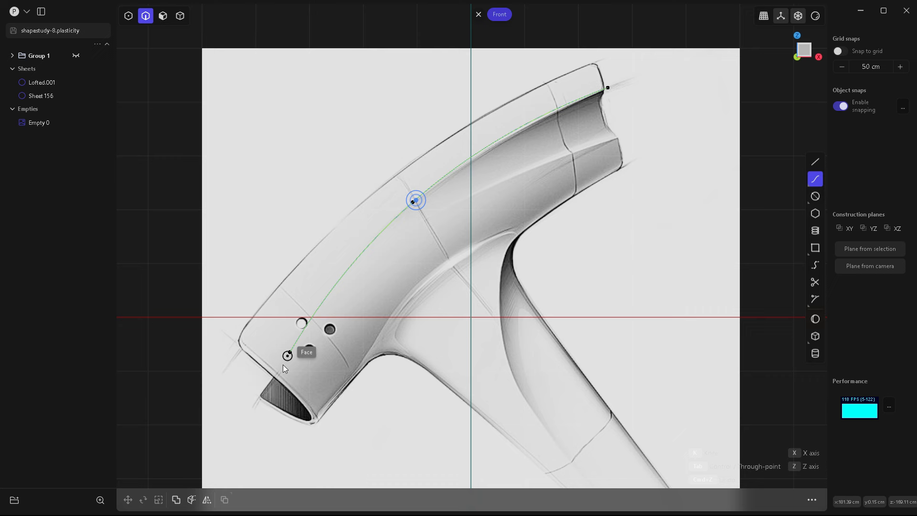
left_click(222, 422)
key("Return")
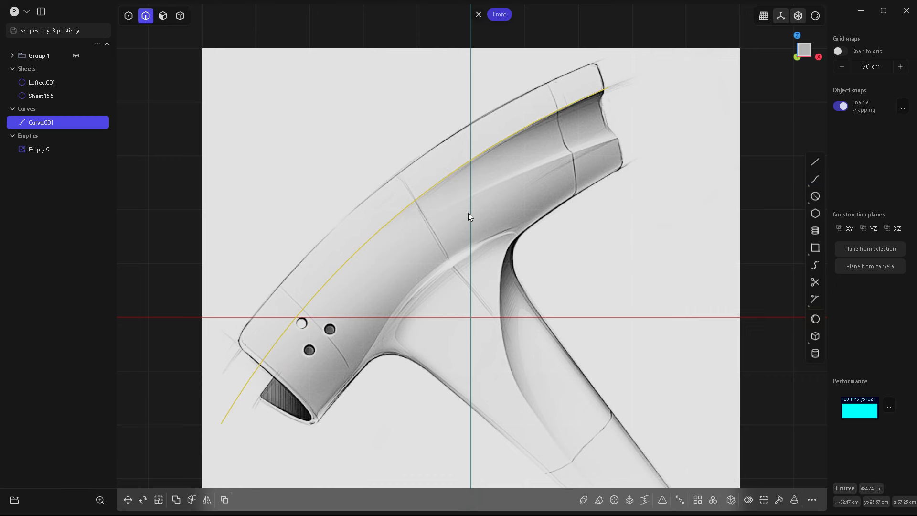
Step: Adjust the crease curve's lower control point and upper endpoint slightly to follow the reference sketch
scroll(431, 198, "down", 3)
scroll(423, 205, "up", 5)
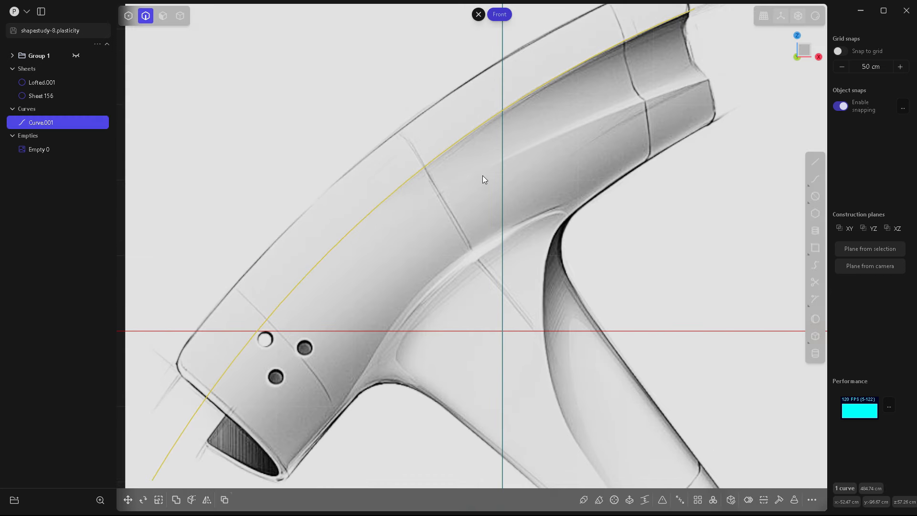
key("1")
left_click(384, 172)
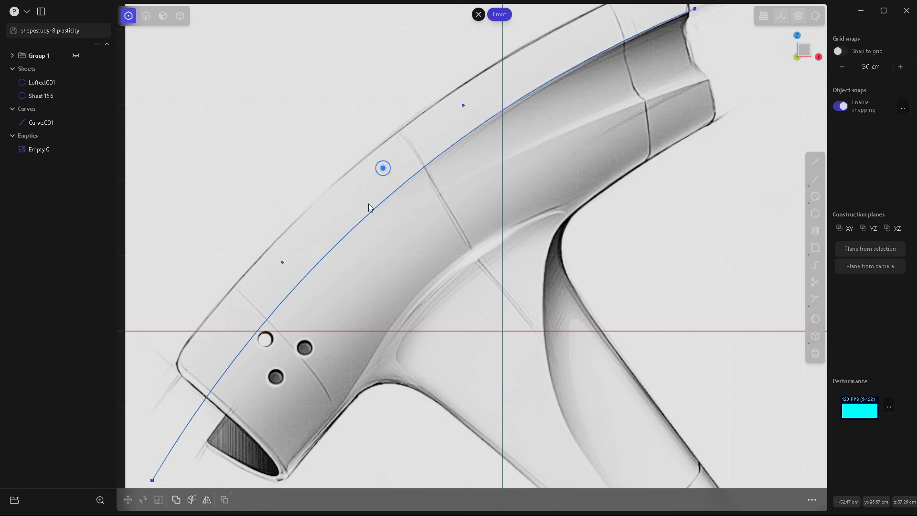
left_click_drag(281, 265, 280, 268)
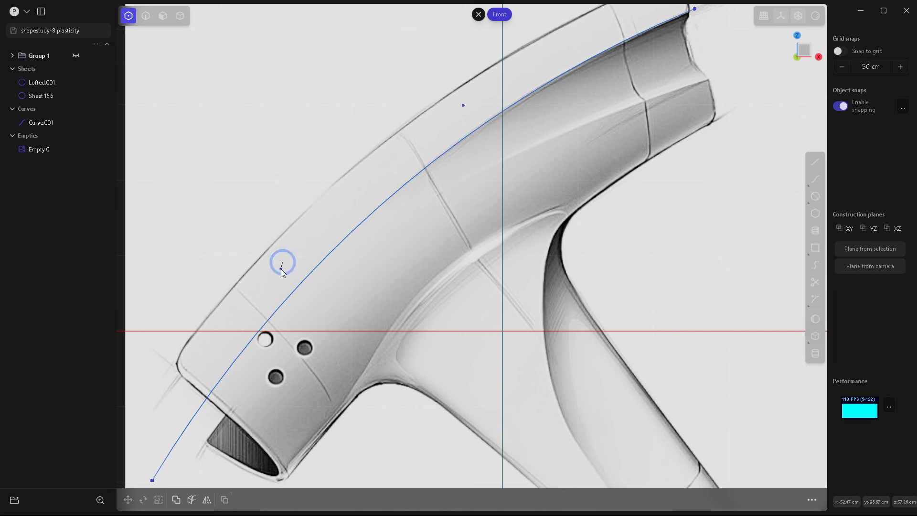
scroll(514, 184, "down", 2)
scroll(652, 32, "up", 2)
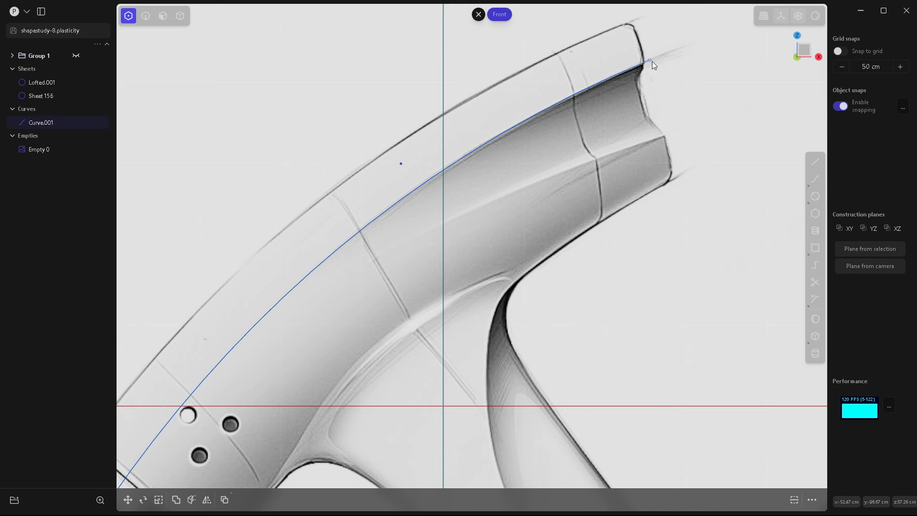
left_click_drag(652, 61, 657, 58)
Step: Draw a three-point curve about 496 cm long along the lower crease of the sketched main tube, extending past both tube ends
left_click(814, 180)
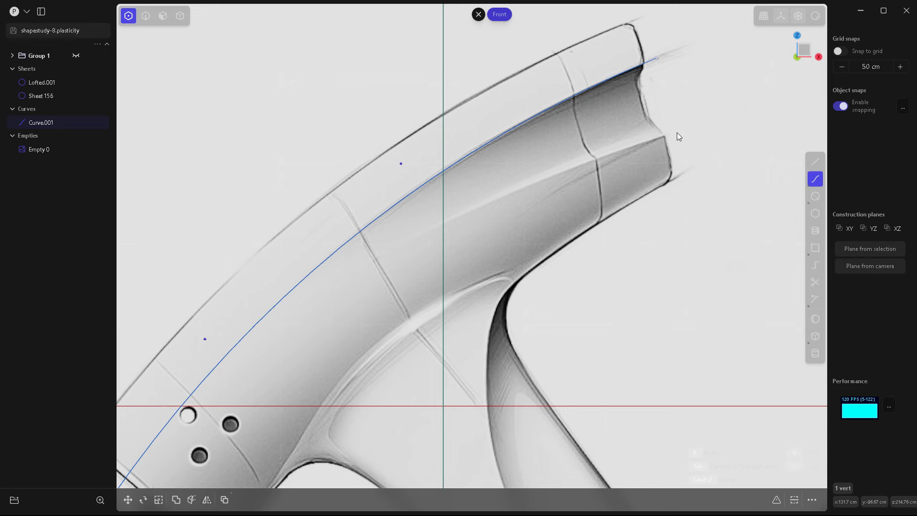
left_click(676, 133)
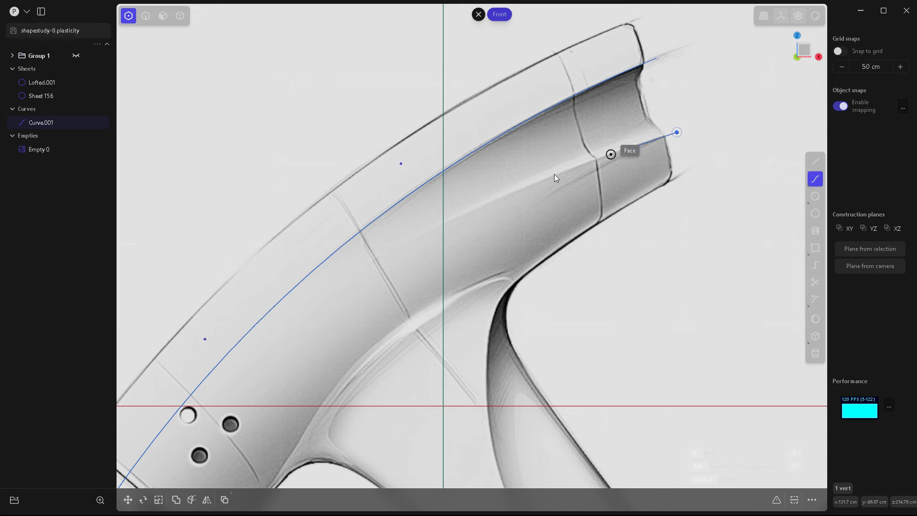
left_click(378, 264)
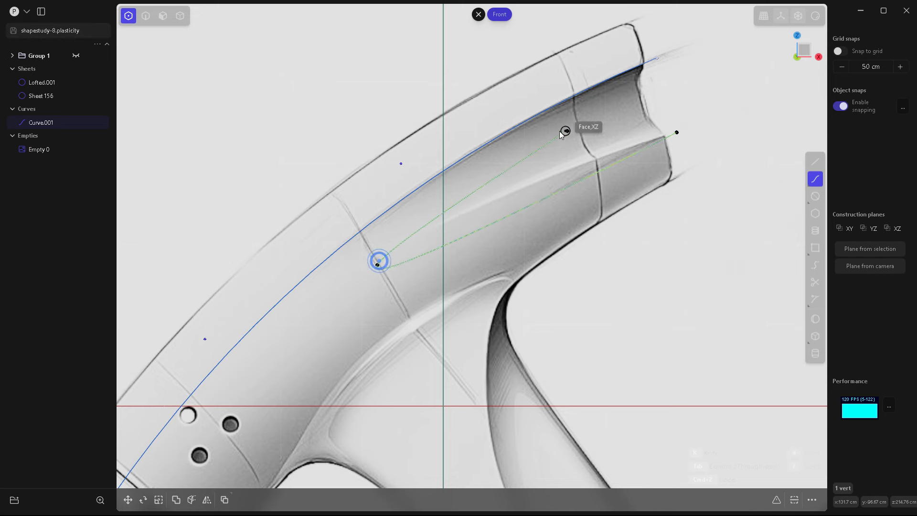
scroll(539, 136, "down", 5)
scroll(432, 253, "up", 3)
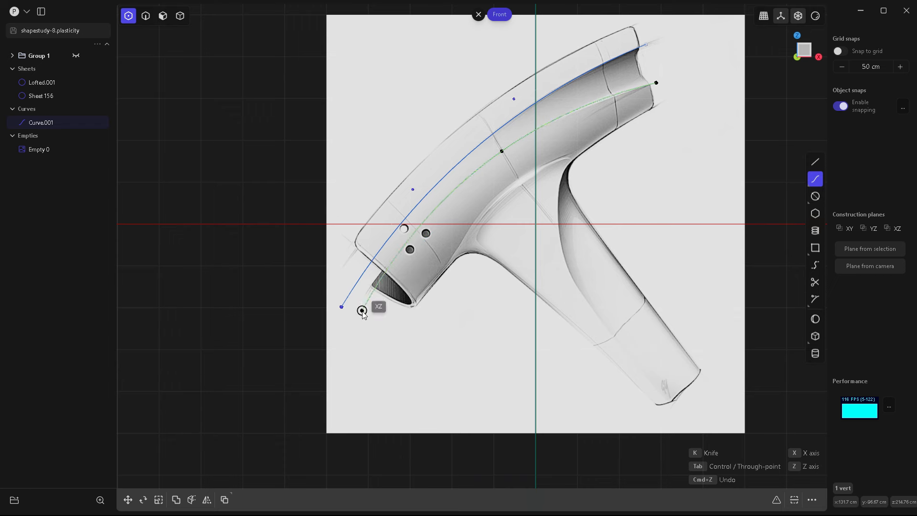
left_click(336, 330)
key("Return")
Step: Extend the lower crease curve's upper endpoint slightly outward and nudge its upper control point to follow the sketch
scroll(576, 88, "up", 4)
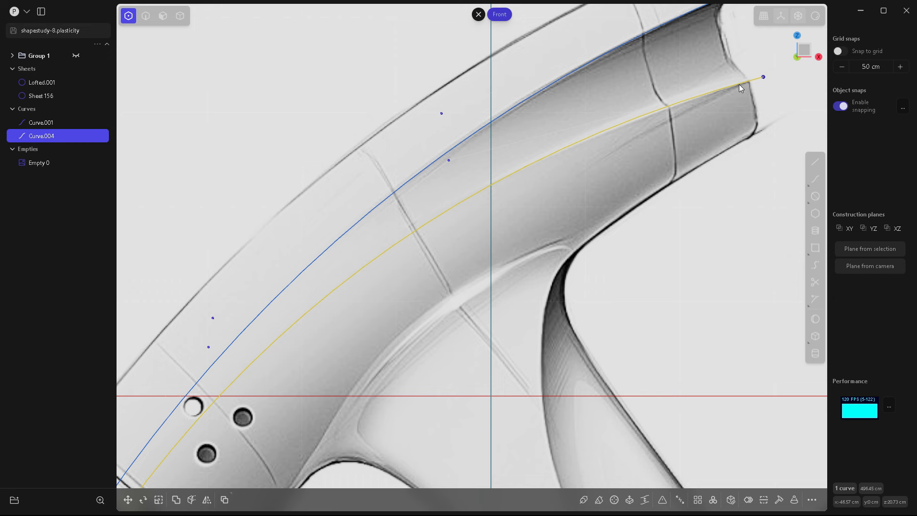
left_click(763, 76)
left_click_drag(763, 76, 773, 75)
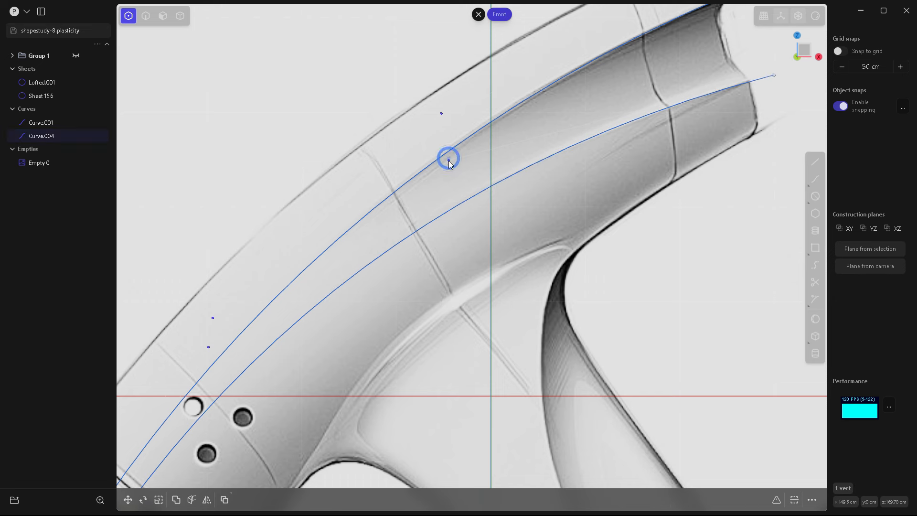
left_click(435, 206)
scroll(399, 194, "down", 5)
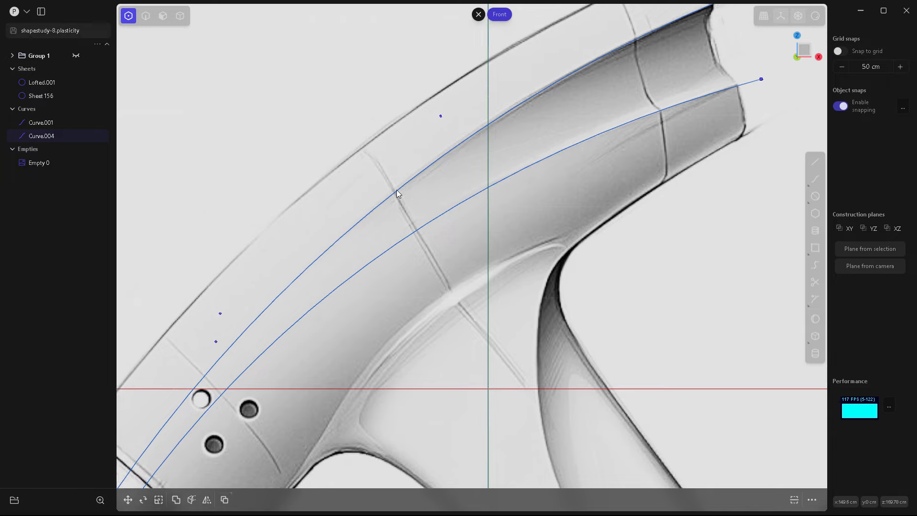
scroll(412, 188, "up", 4)
left_click_drag(442, 166, 438, 165)
scroll(442, 206, "down", 5)
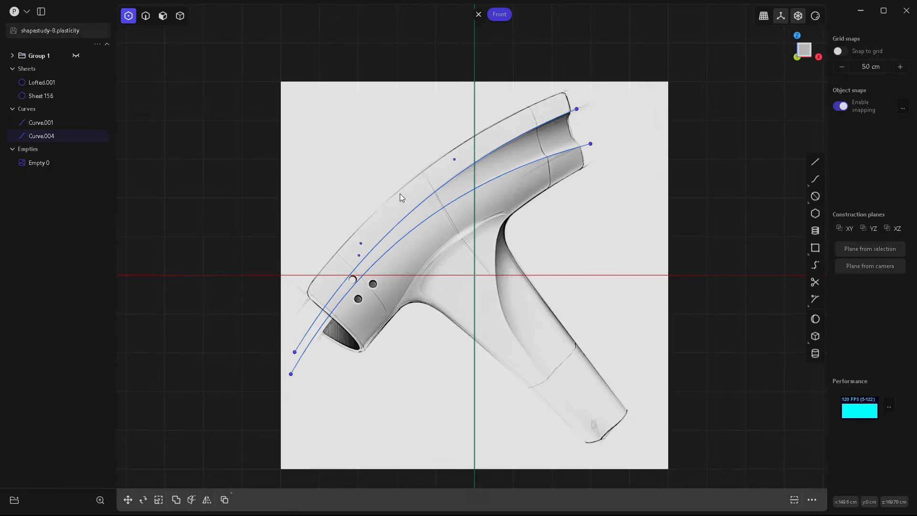
Step: Move the lower crease curve about 95 cm along negative Y, bringing it out in front of the reference image
key("2")
left_click(523, 167)
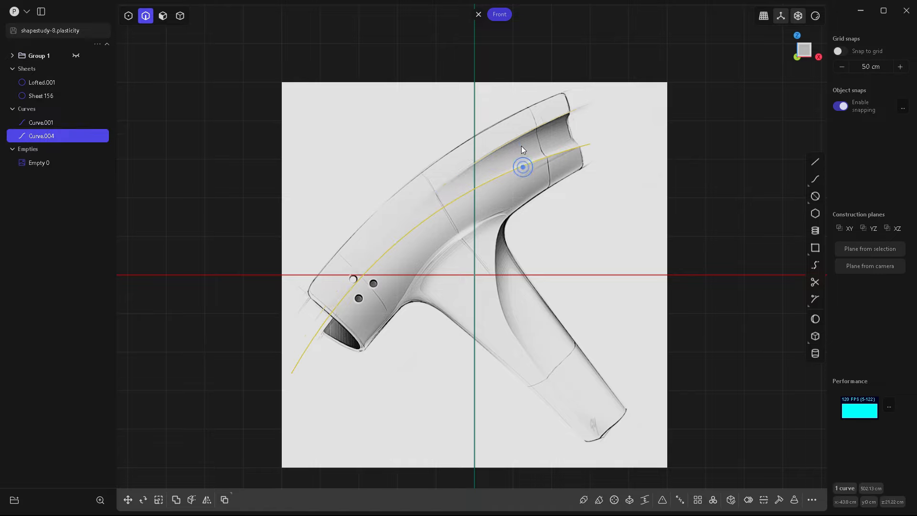
left_click(520, 143)
scroll(497, 144, "up", 5)
scroll(577, 134, "down", 8)
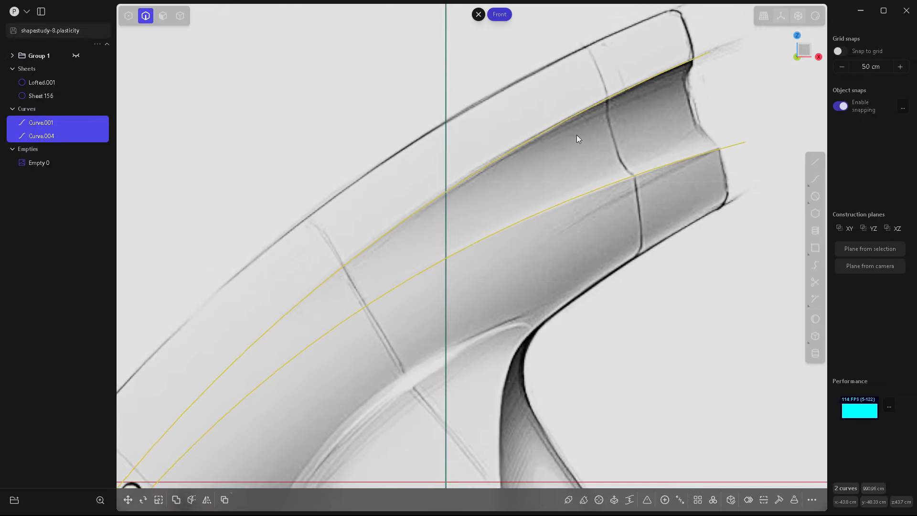
middle_click_drag(538, 179, 543, 246)
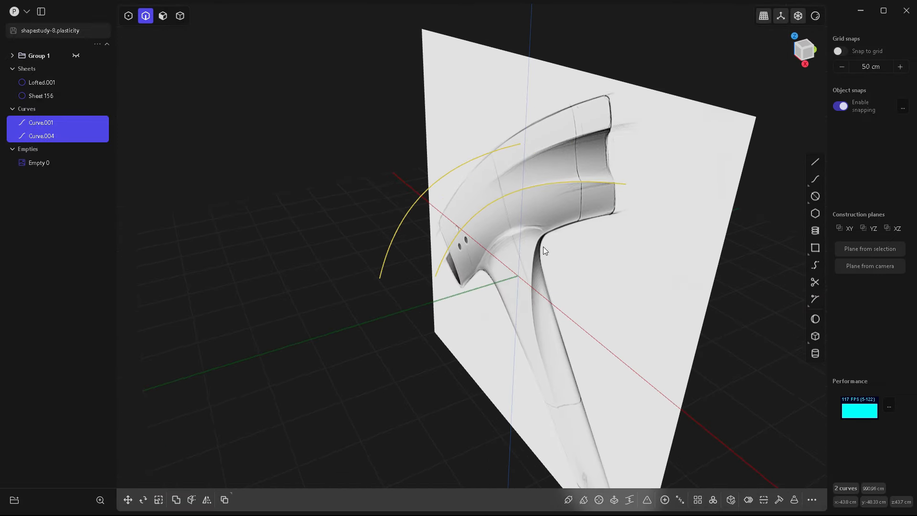
left_click(731, 70)
left_click(583, 182)
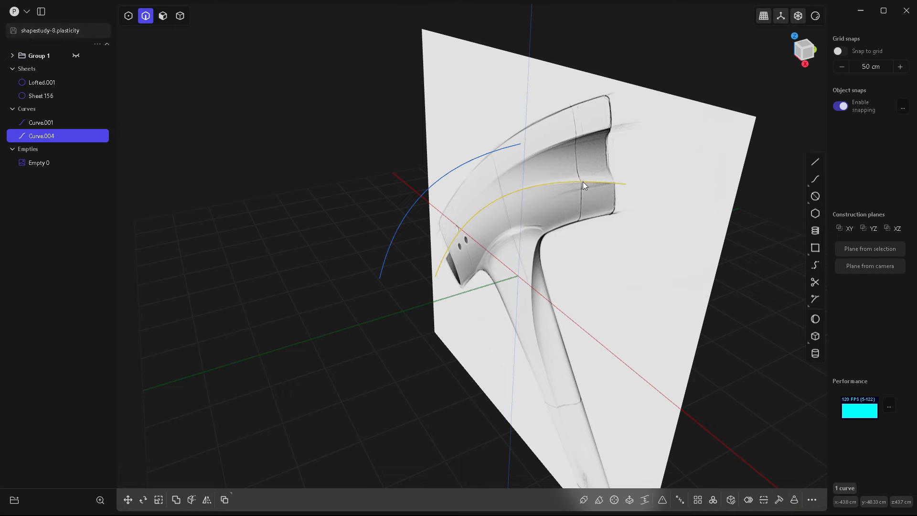
key("g")
left_click_drag(526, 238, 451, 258)
key("Return")
left_click(593, 283)
Step: Show the model's faces again alongside the two crease curves
mouse_move(620, 294)
middle_mouse_down()
mouse_move(575, 283)
mouse_move(608, 294)
mouse_move(614, 178)
middle_mouse_up()
left_click(815, 16)
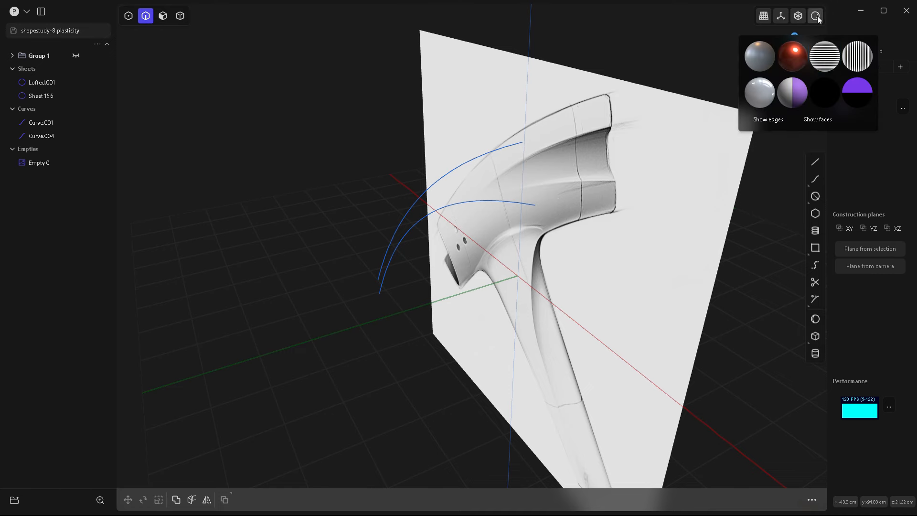
left_click(809, 93)
mouse_move(692, 196)
middle_mouse_down()
mouse_move(540, 268)
mouse_move(562, 275)
mouse_move(419, 244)
middle_mouse_up()
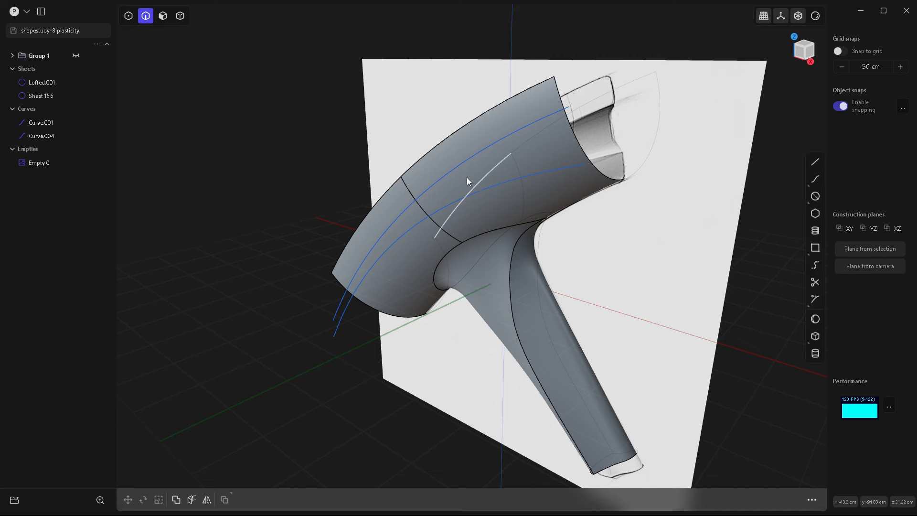
Step: Imprint the upper crease curve onto the main tube surface
left_click(471, 162)
middle_click_drag(549, 262, 539, 244)
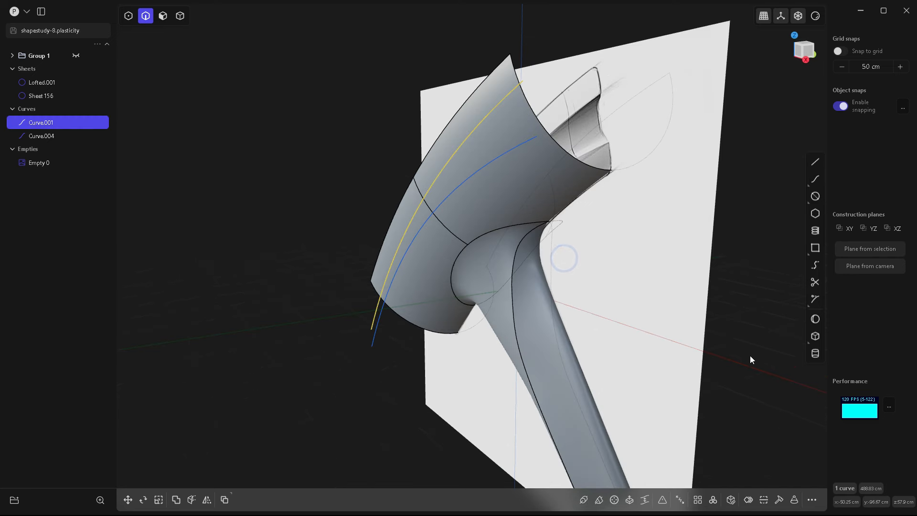
left_click(812, 498)
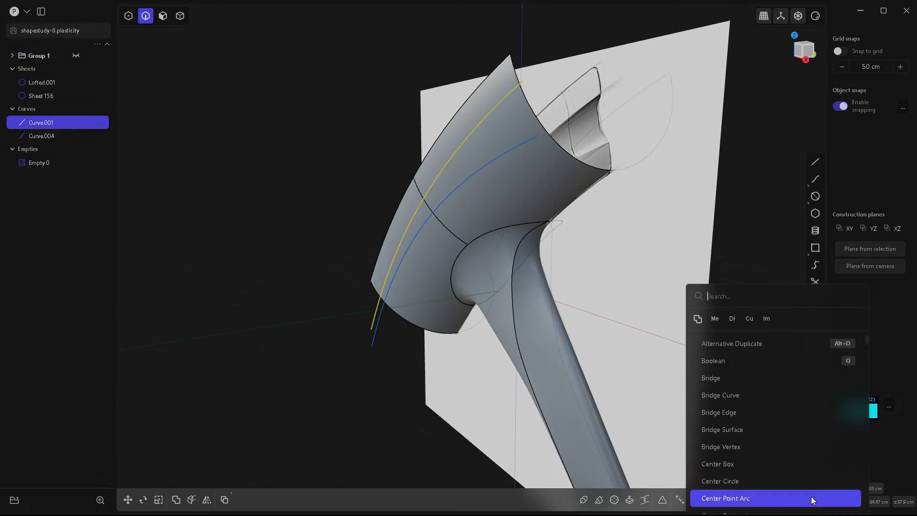
left_click(769, 320)
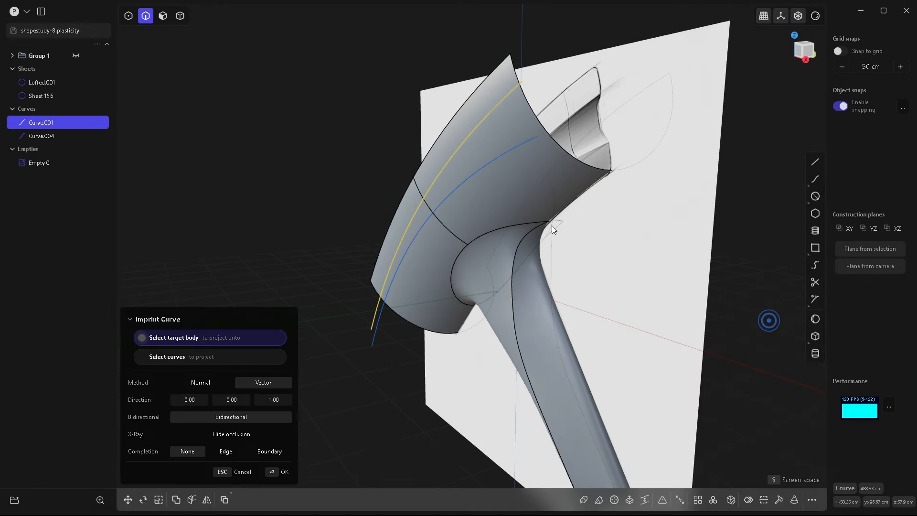
left_click(512, 163)
mouse_move(540, 232)
middle_mouse_down()
mouse_move(596, 266)
mouse_move(577, 272)
mouse_move(599, 274)
mouse_move(548, 240)
middle_mouse_up()
key("Escape")
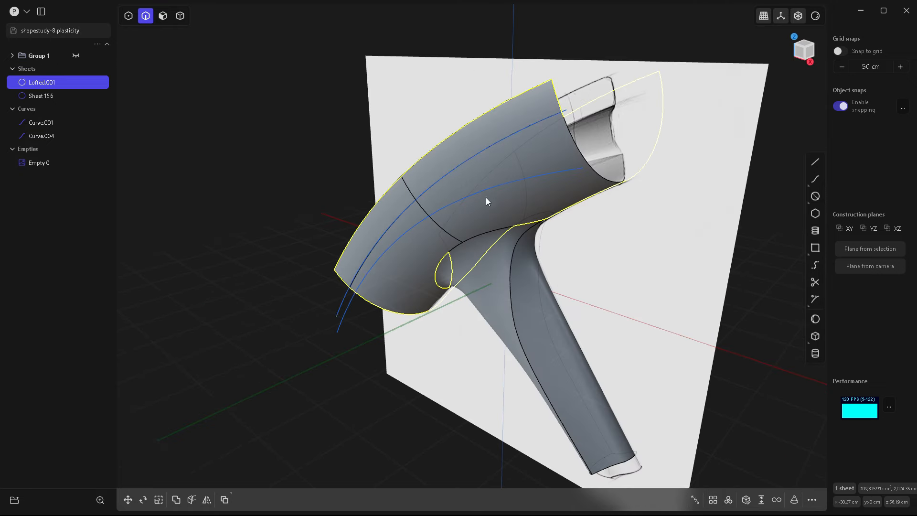
Step: Imprint the lower crease curve onto the main tube surface using the Vector method with direction 0, 1, 0
left_click(484, 192)
left_click(811, 499)
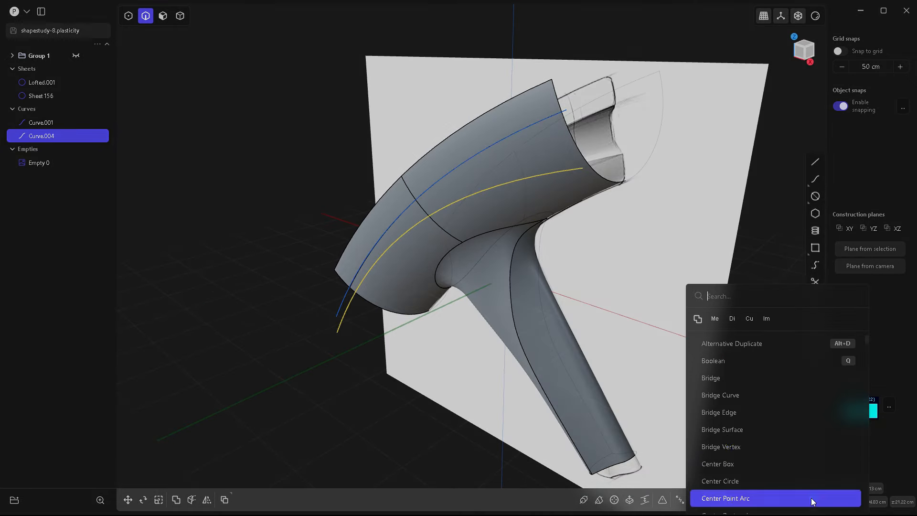
left_click(769, 319)
left_click(546, 207)
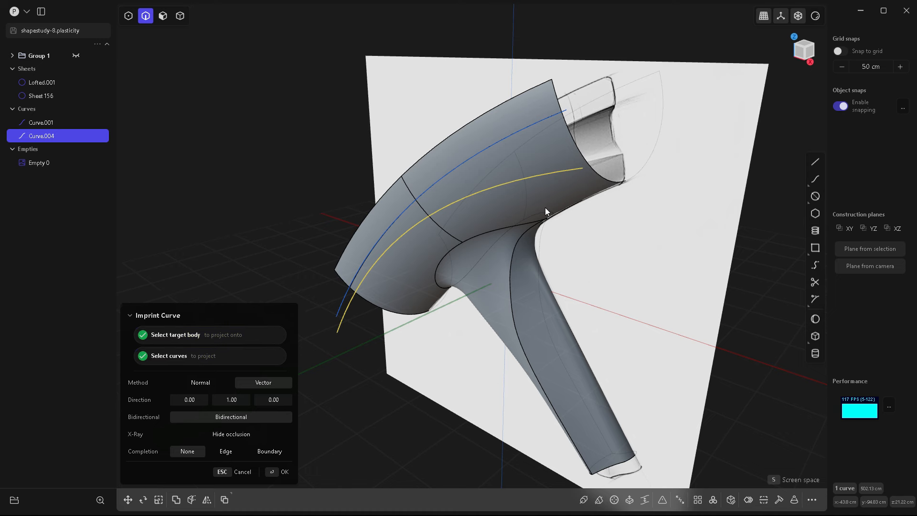
key("Return")
Step: Put both crease curves into the hidden Group 1
middle_click_drag(491, 218, 459, 183)
left_click(472, 162)
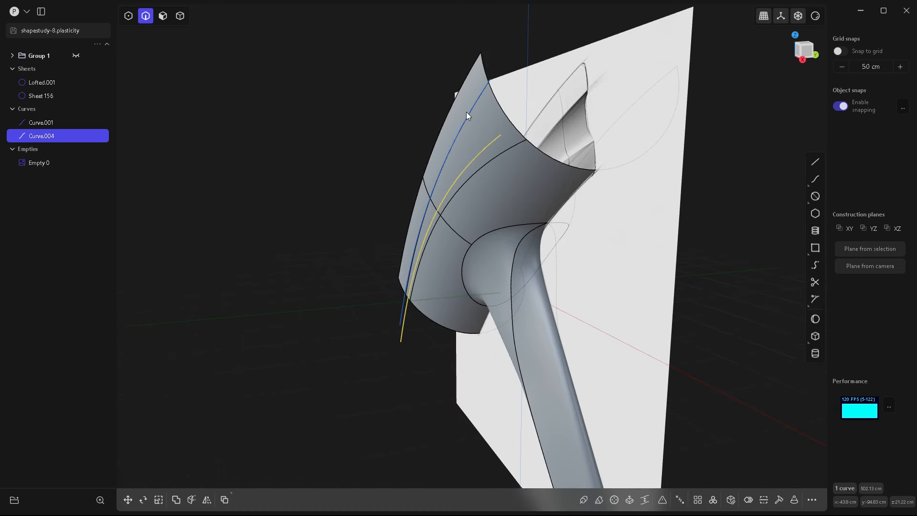
left_click(468, 113)
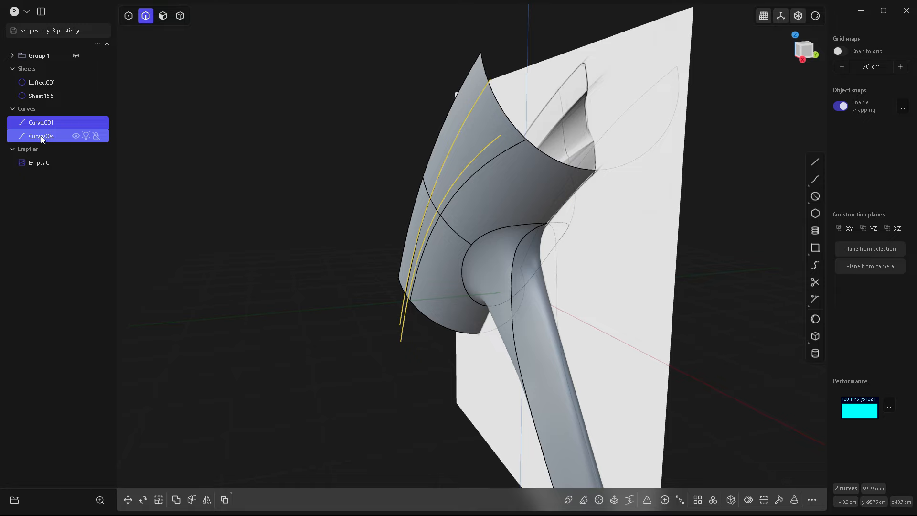
left_click_drag(41, 136, 41, 55)
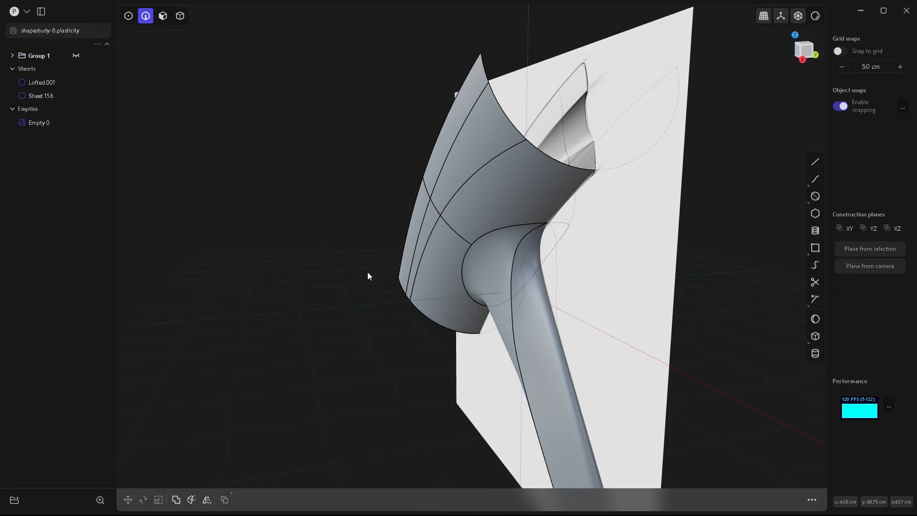
Step: Delete the main tube face between the two imprinted creases on the tube's upper half
middle_click_drag(367, 276, 527, 264)
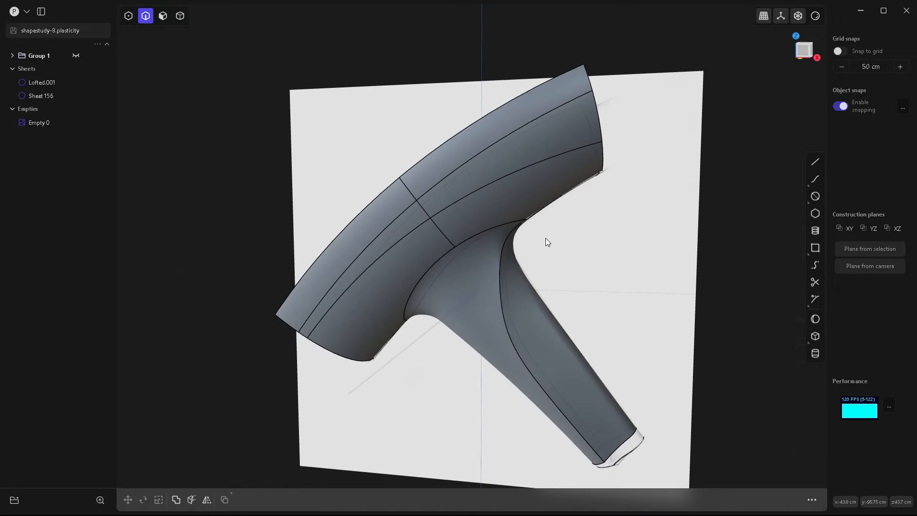
scroll(545, 238, "down", 4)
scroll(515, 206, "up", 4)
key("KP_1")
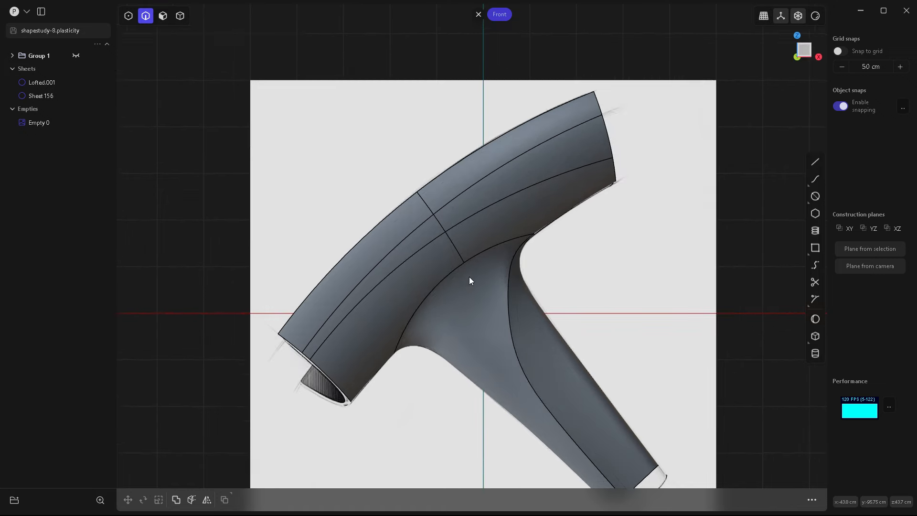
scroll(469, 281, "up", 5)
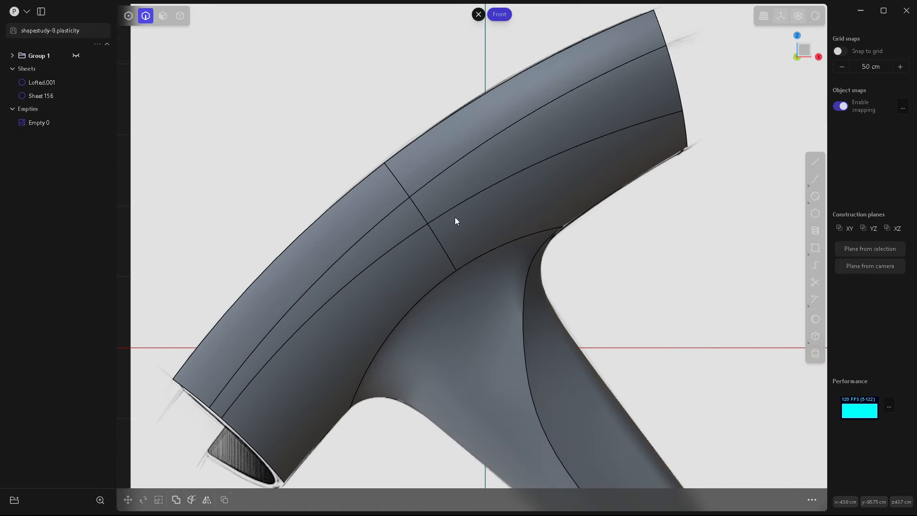
scroll(602, 136, "down", 4)
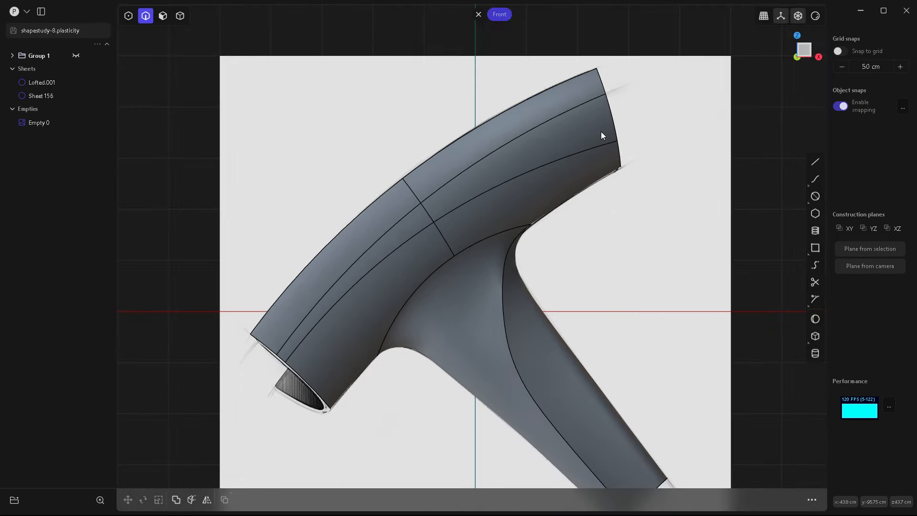
scroll(624, 130, "up", 3)
key("3")
left_click(542, 144)
key("o")
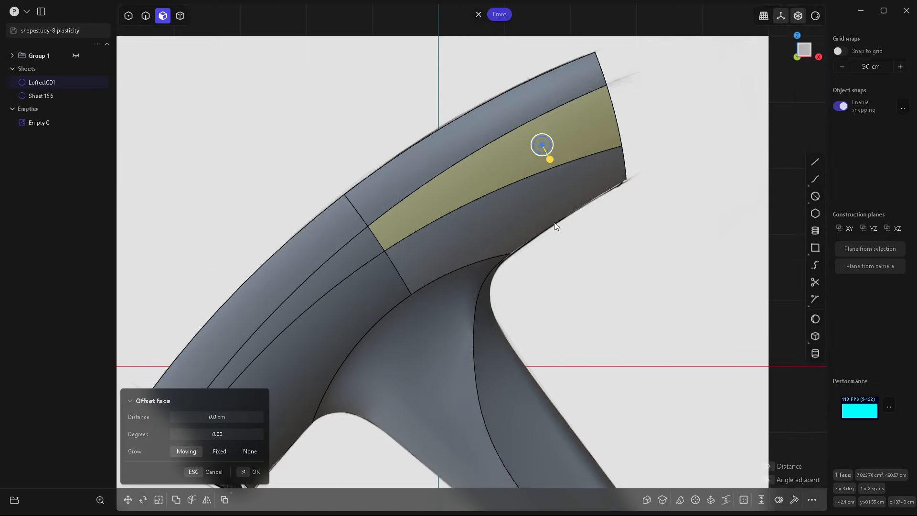
left_click(546, 243)
Step: In the front view, draw a line about 22 cm long along the sketched recess's end edge at the tube's upper opening
scroll(495, 242, "down", 4)
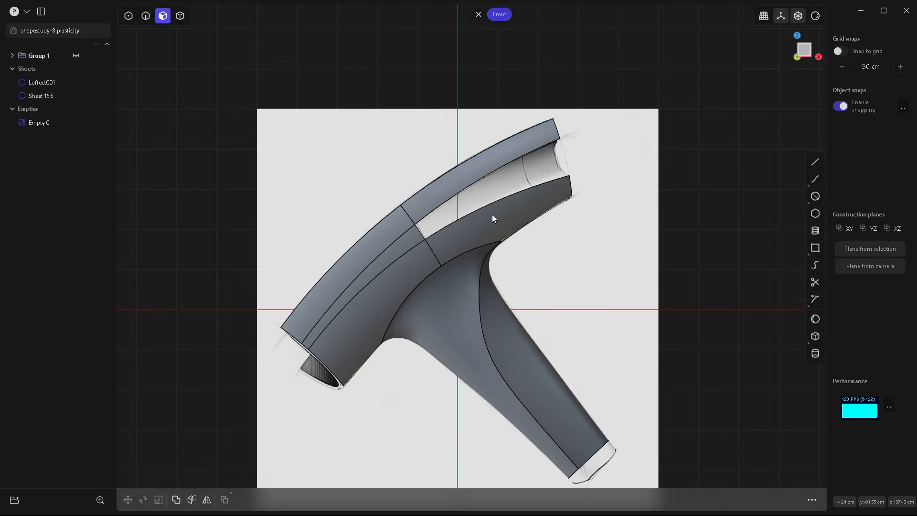
middle_click_drag(492, 217, 522, 227)
key("KP_1")
scroll(591, 165, "up", 8)
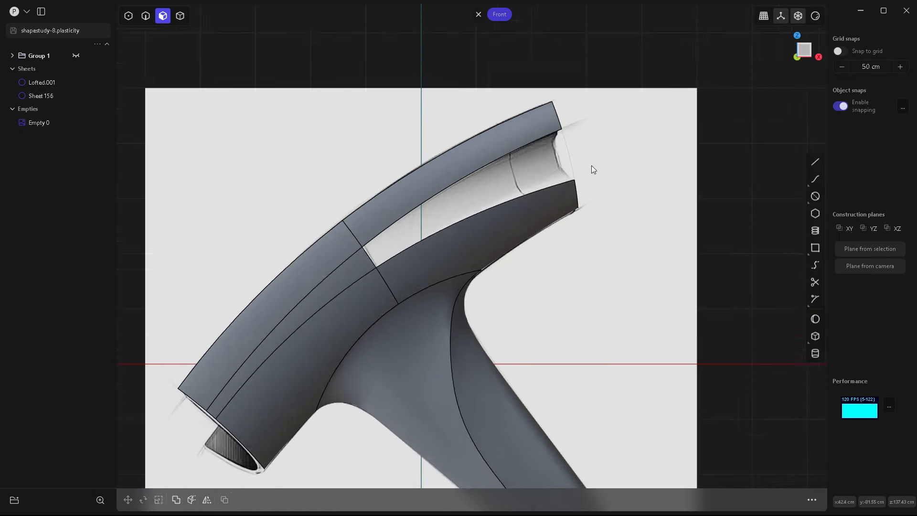
left_click(811, 167)
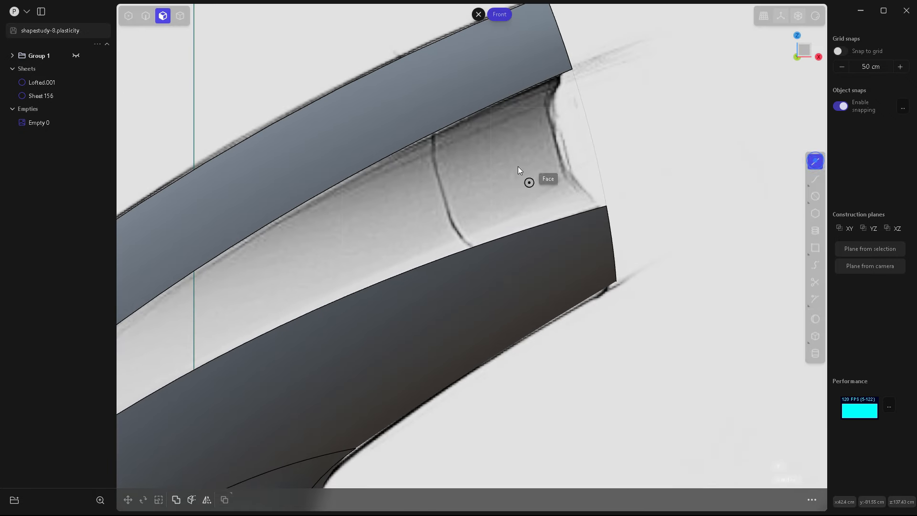
left_click(549, 108)
left_click(565, 171)
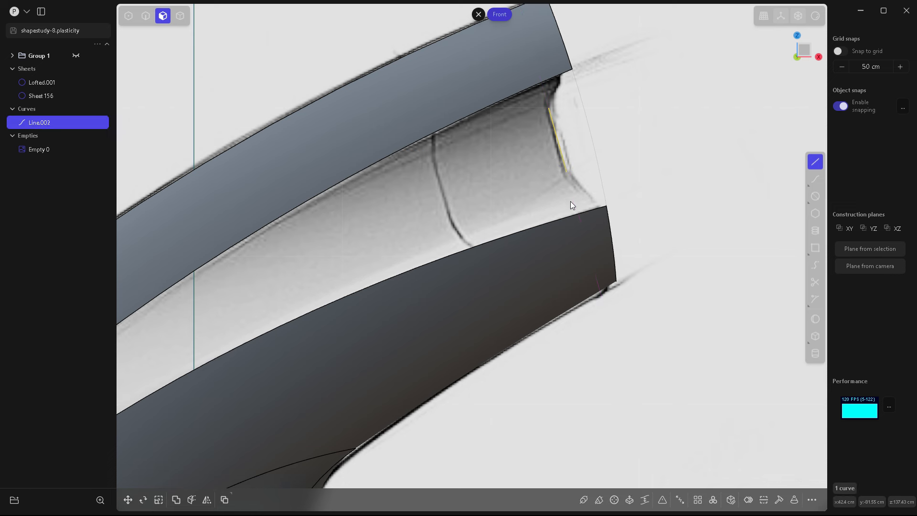
Step: Move the recess end line by about 0.643, -170.188, -0.804 cm to bring it out beside the tube's upper opening
key("g")
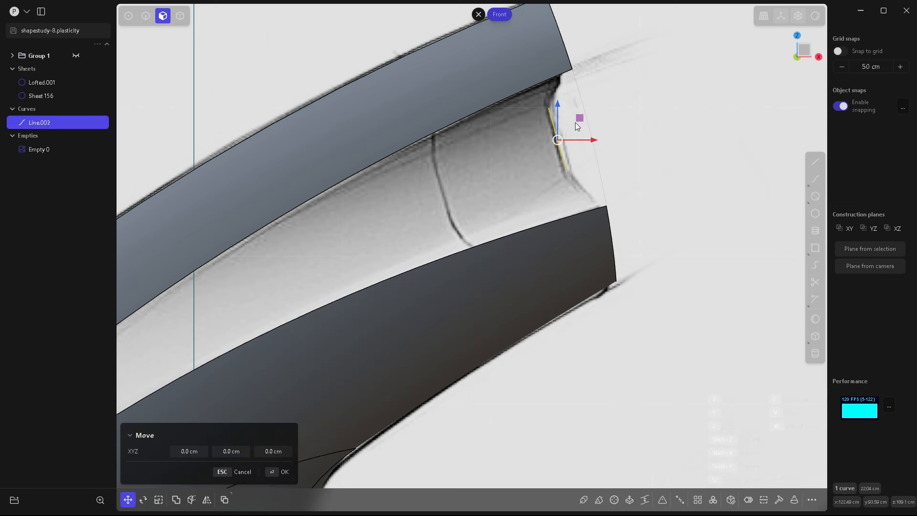
left_click_drag(576, 123, 581, 125)
scroll(530, 198, "down", 5)
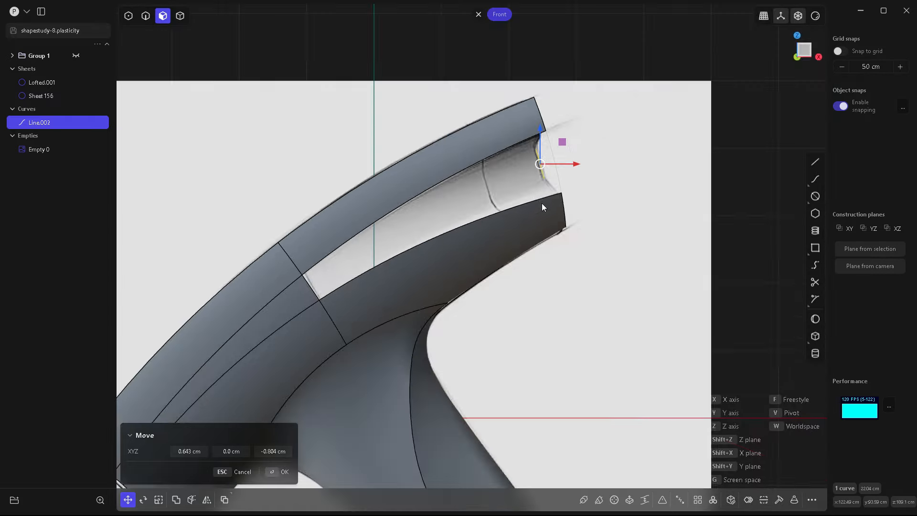
middle_click_drag(541, 202, 755, 226)
left_click_drag(728, 155, 528, 166)
middle_click_drag(528, 165, 500, 229)
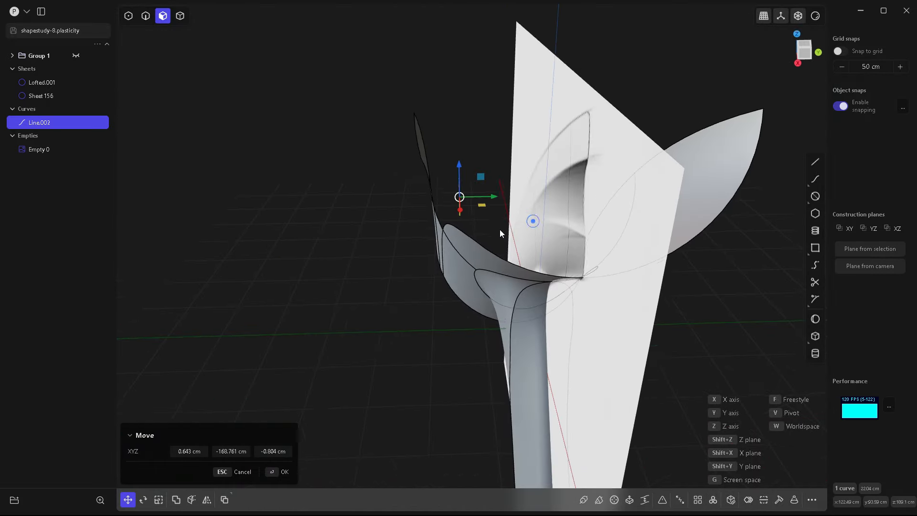
left_click_drag(489, 198, 490, 195)
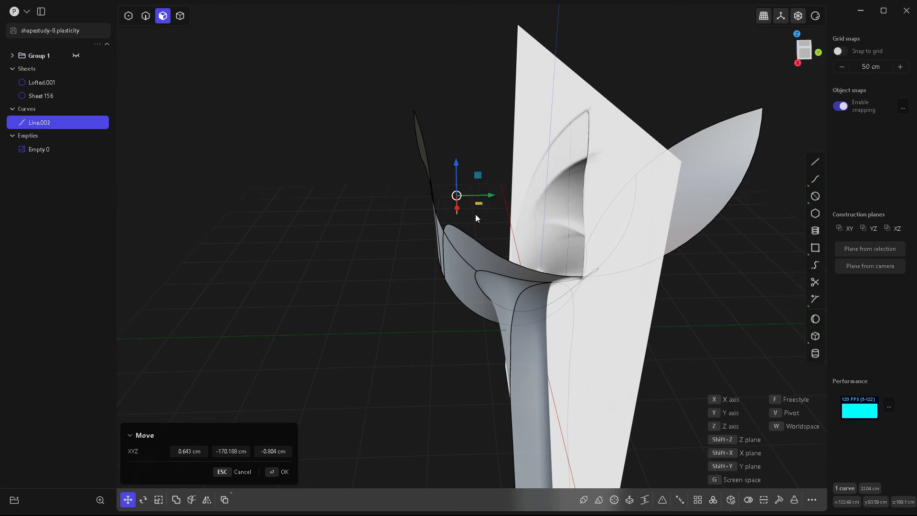
middle_click_drag(474, 214, 499, 221)
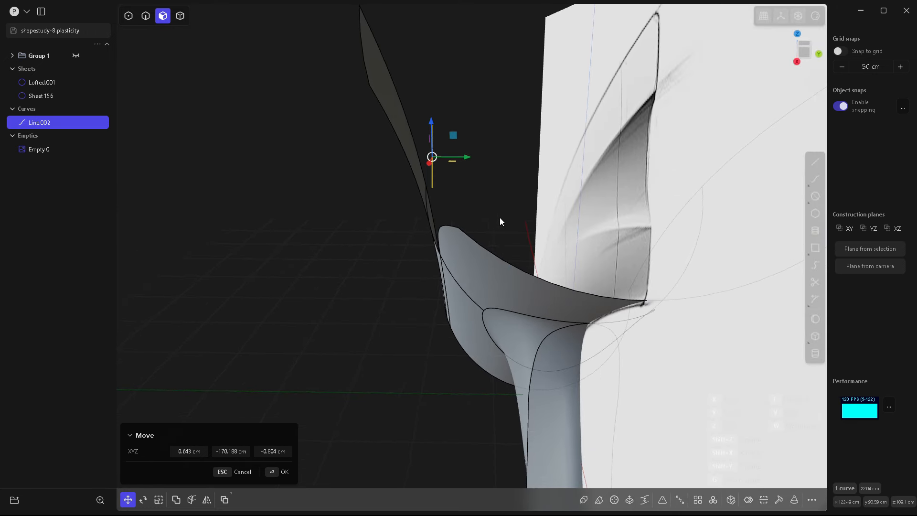
Step: Rotate the line about 17° in the near-side view, plus a further correction of about 2°, to follow the tube's slope
key("r")
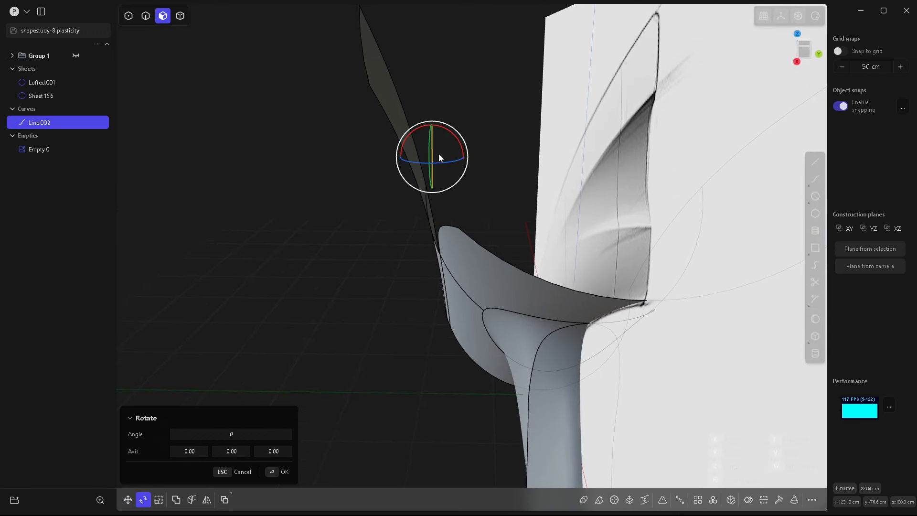
left_click_drag(438, 154, 467, 130)
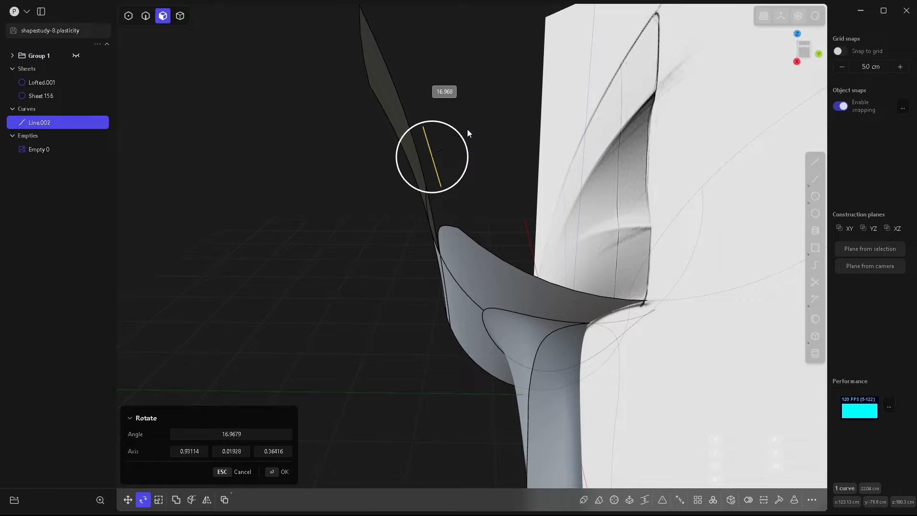
mouse_move(467, 130)
middle_mouse_down()
mouse_move(500, 199)
mouse_move(509, 155)
mouse_move(549, 144)
mouse_move(559, 81)
mouse_move(466, 136)
mouse_move(479, 190)
mouse_move(502, 193)
mouse_move(469, 144)
middle_mouse_up()
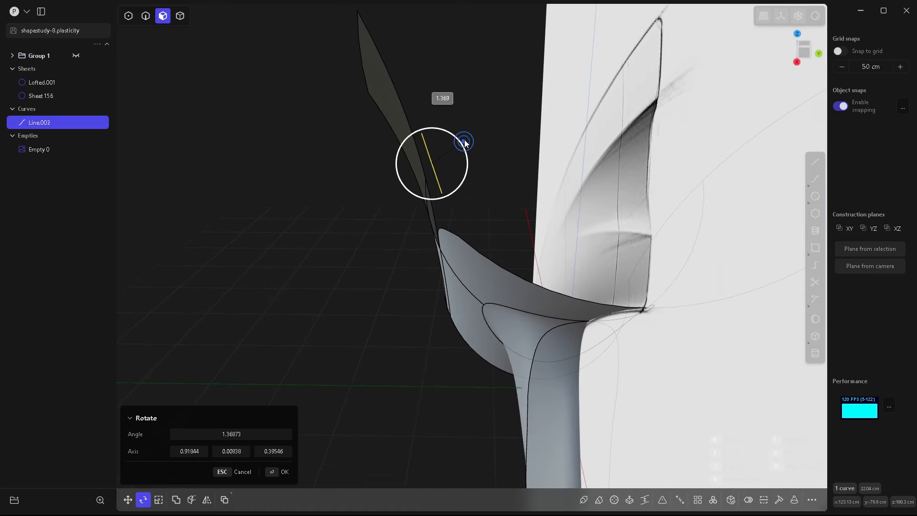
middle_click_drag(514, 226, 514, 216)
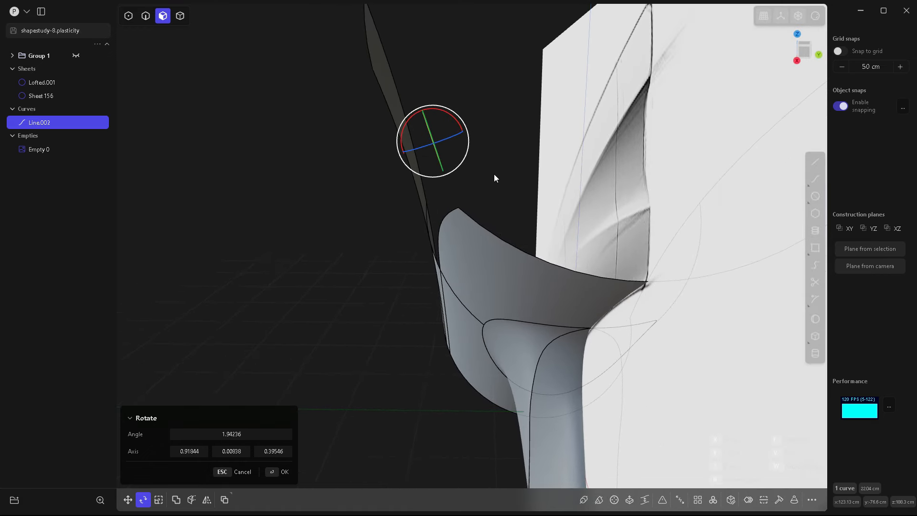
key("Return")
mouse_move(493, 173)
middle_mouse_down()
mouse_move(496, 192)
mouse_move(481, 185)
mouse_move(491, 180)
middle_mouse_up()
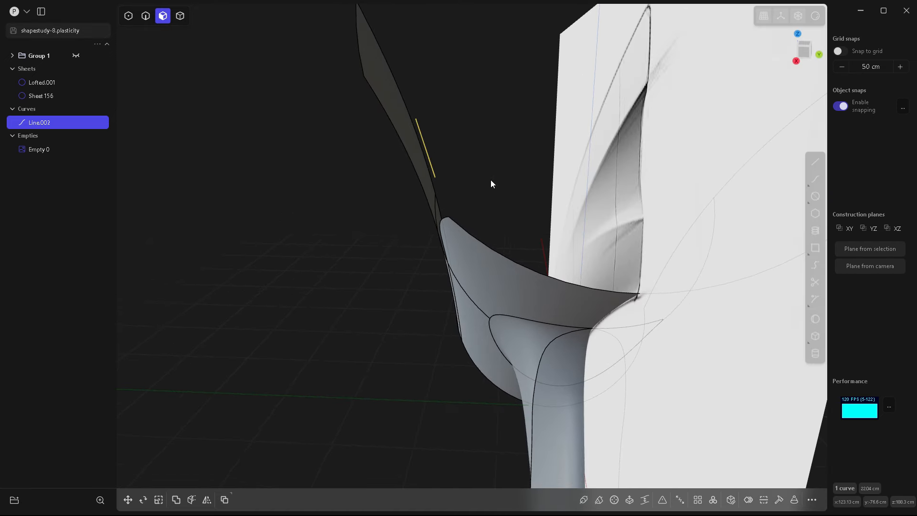
Step: Fine-tune the line's tilt with another small rotation about the red axis
key("e")
key("r")
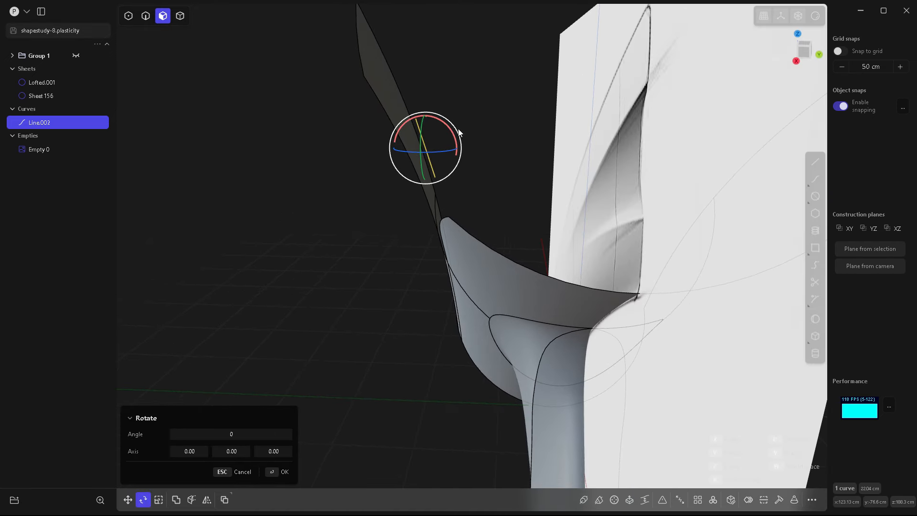
left_click_drag(457, 128, 457, 122)
middle_click_drag(457, 122, 621, 168)
key("Return")
middle_click_drag(634, 242, 593, 246)
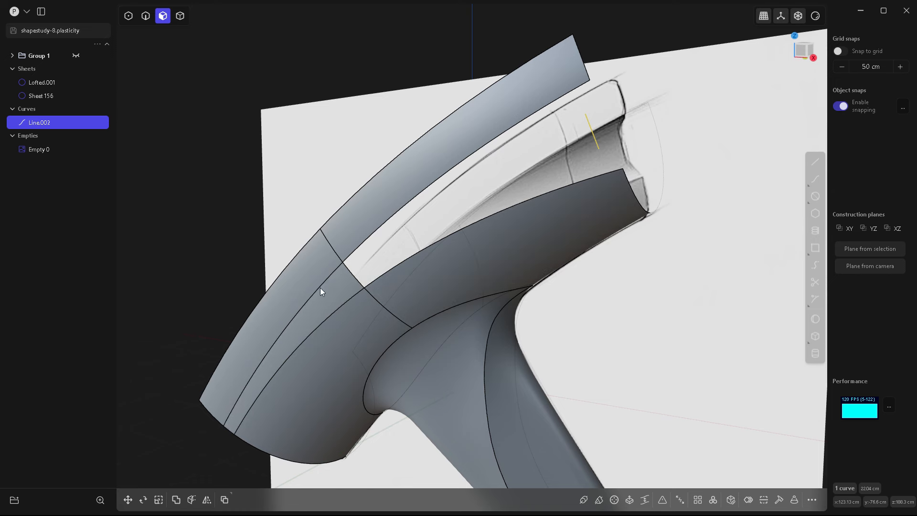
Step: Duplicate the two imprinted crease edges on the tube's lower half as separate curves, leaving them in place
key("2")
middle_click_drag(489, 177, 489, 228)
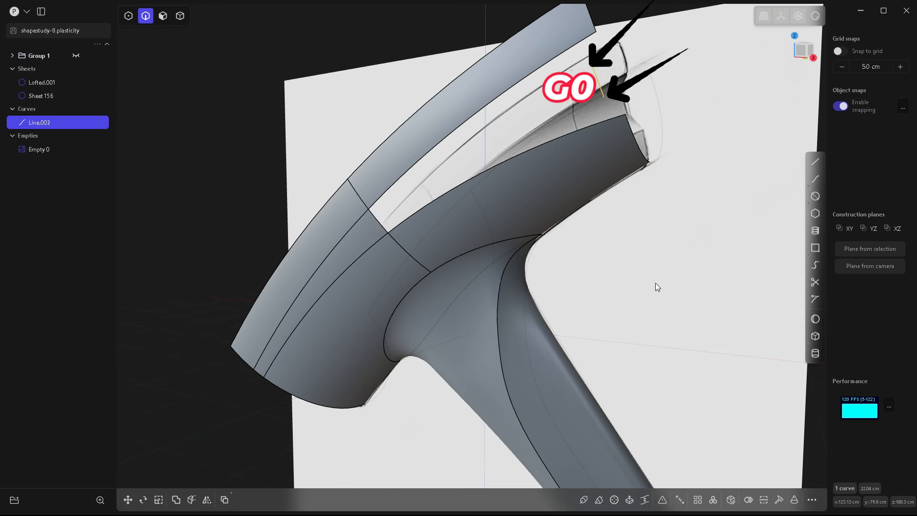
left_click(356, 227)
key("f")
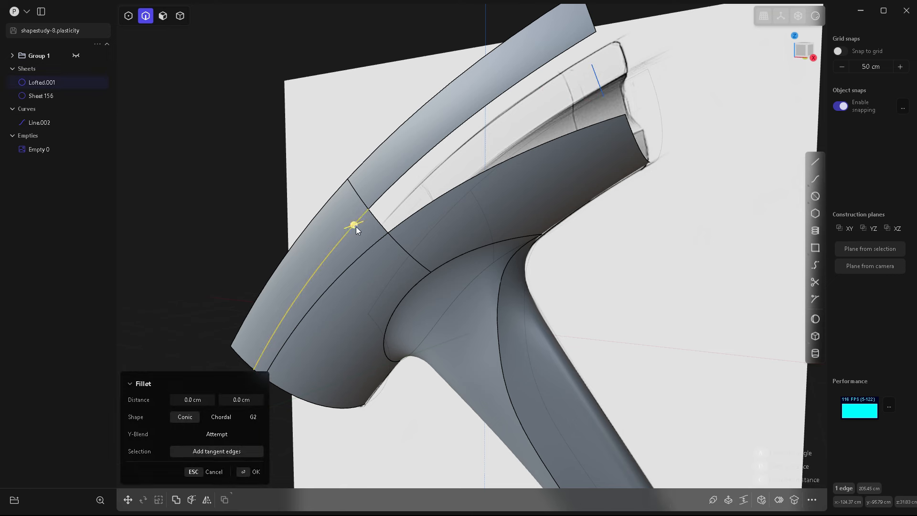
left_click(357, 258, "shift")
key("Escape")
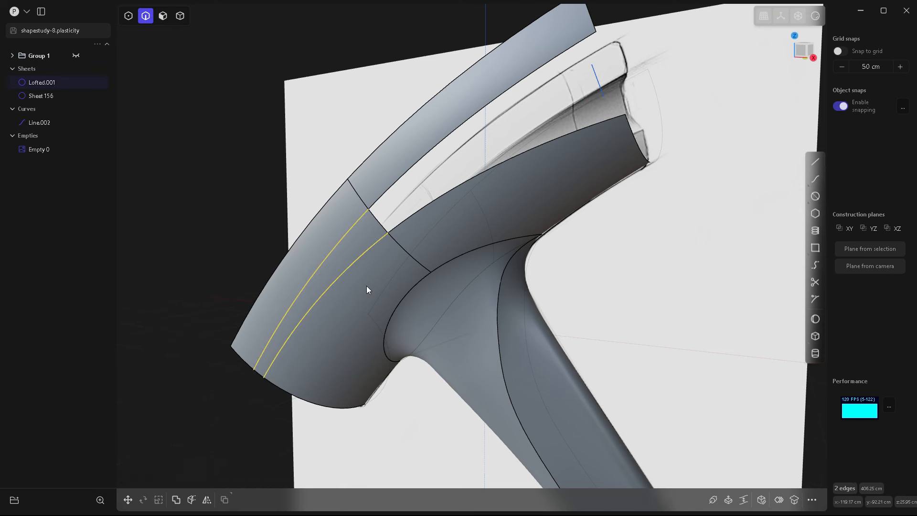
key("ctrl+d")
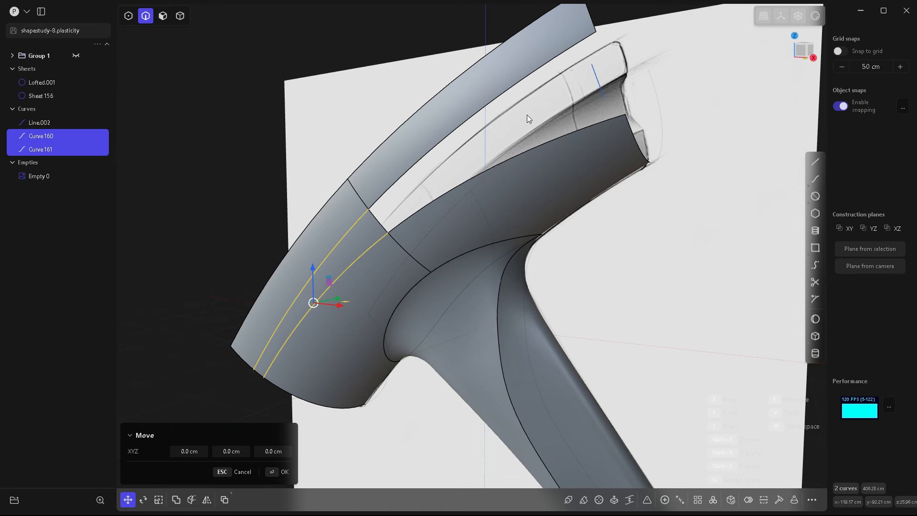
key("Escape")
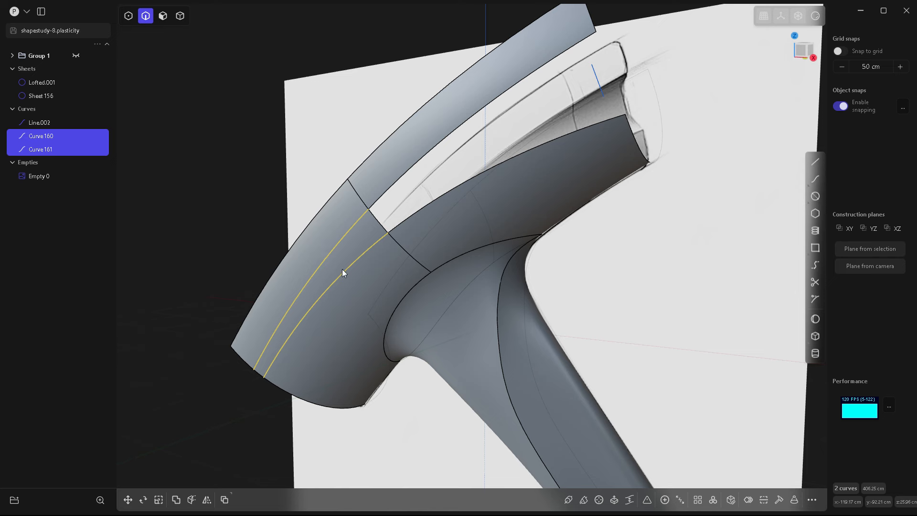
Step: Isolate the two duplicated crease curves together with the short end line
left_click(597, 78, "shift")
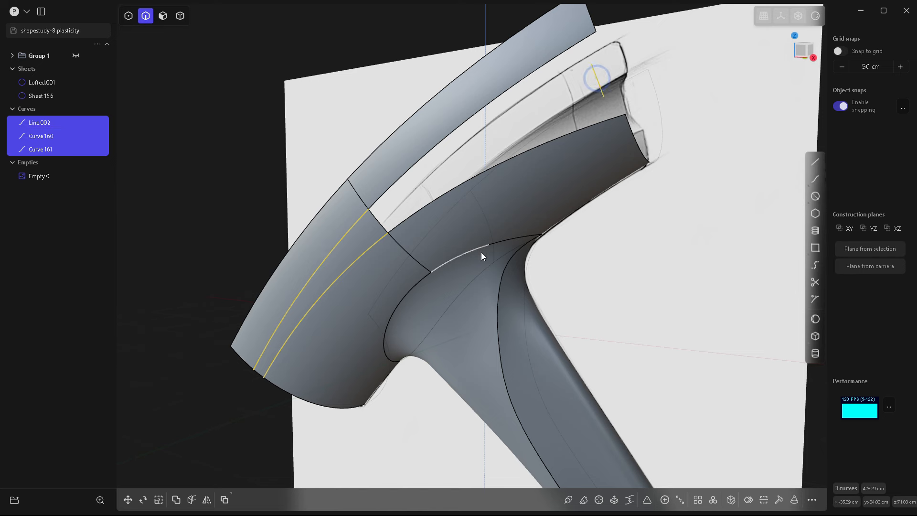
key("slash")
mouse_move(478, 239)
middle_mouse_down()
mouse_move(507, 235)
mouse_move(465, 254)
mouse_move(467, 269)
mouse_move(452, 261)
mouse_move(488, 260)
mouse_move(482, 242)
middle_mouse_up()
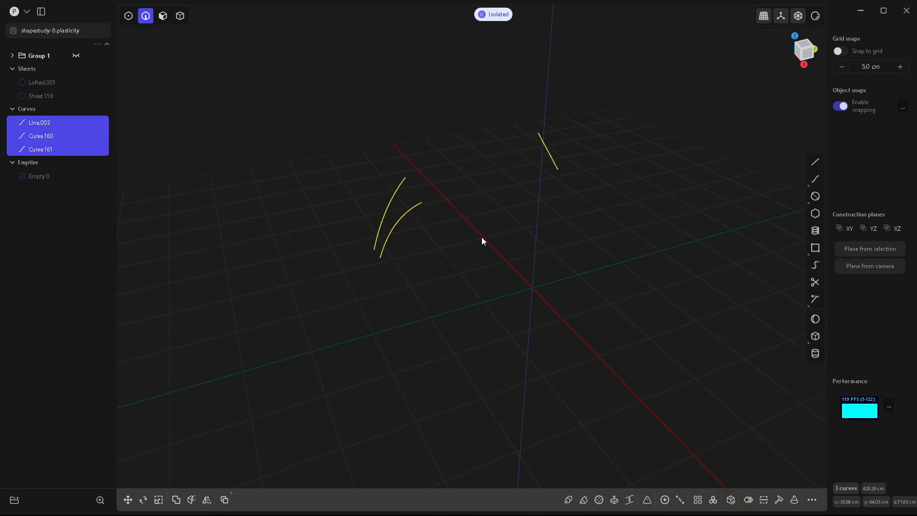
left_click(464, 211)
Step: Bridge the upper crease curve's end vertex to the line's upper vertex with start curvature G1 and end curvature G0
key("1")
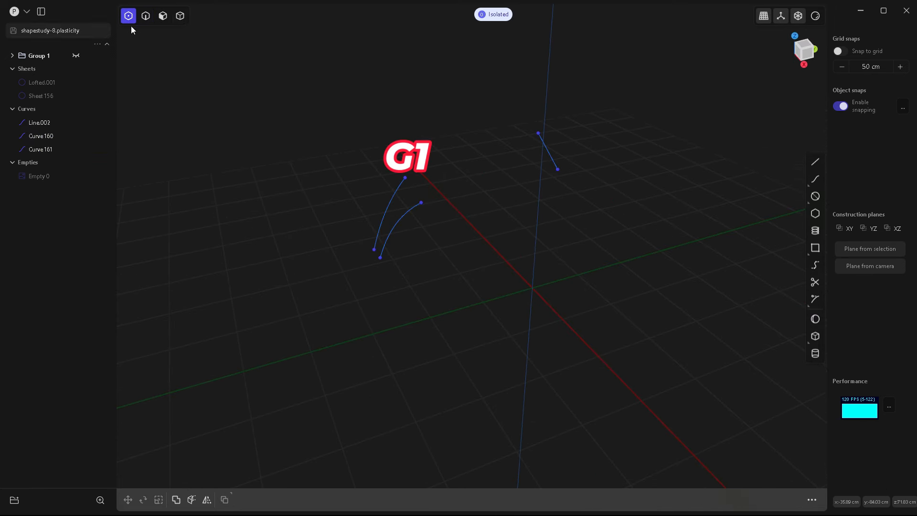
left_click(405, 179)
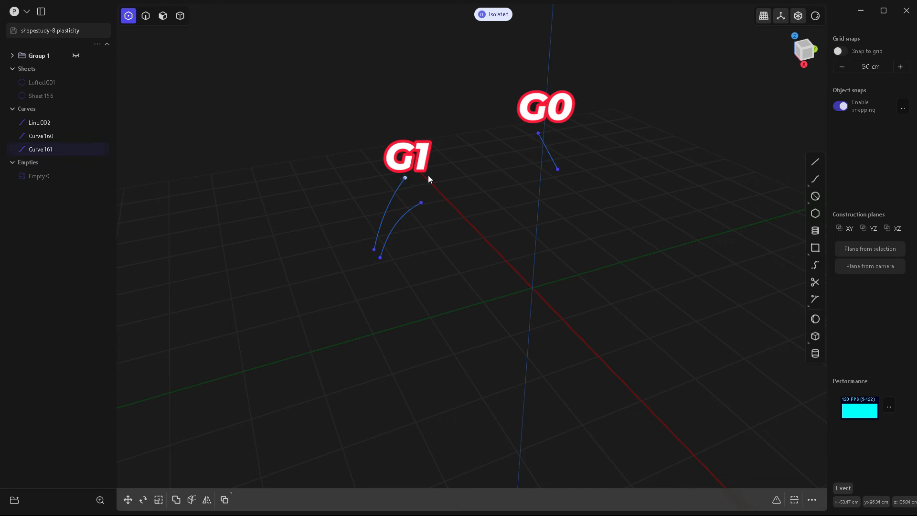
left_click(538, 134, "shift")
middle_click_drag(494, 291, 541, 280)
key("b")
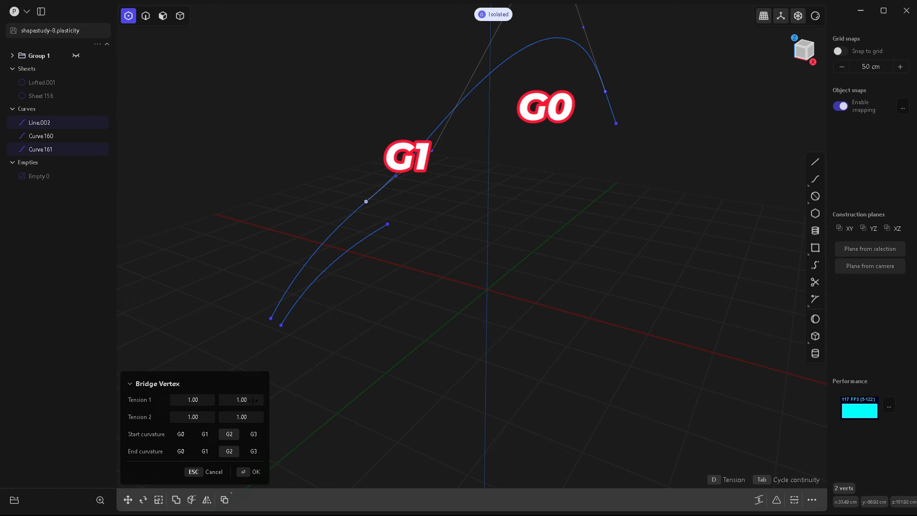
left_click(179, 451)
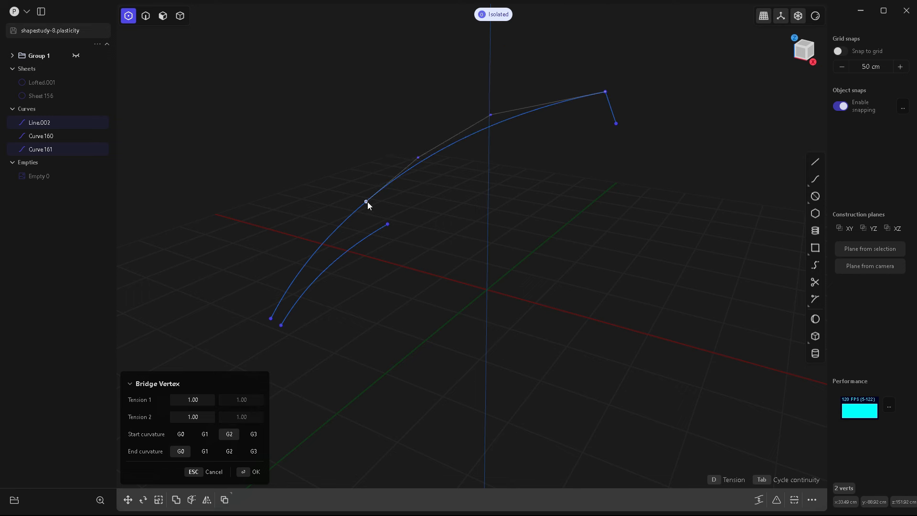
left_click(205, 433)
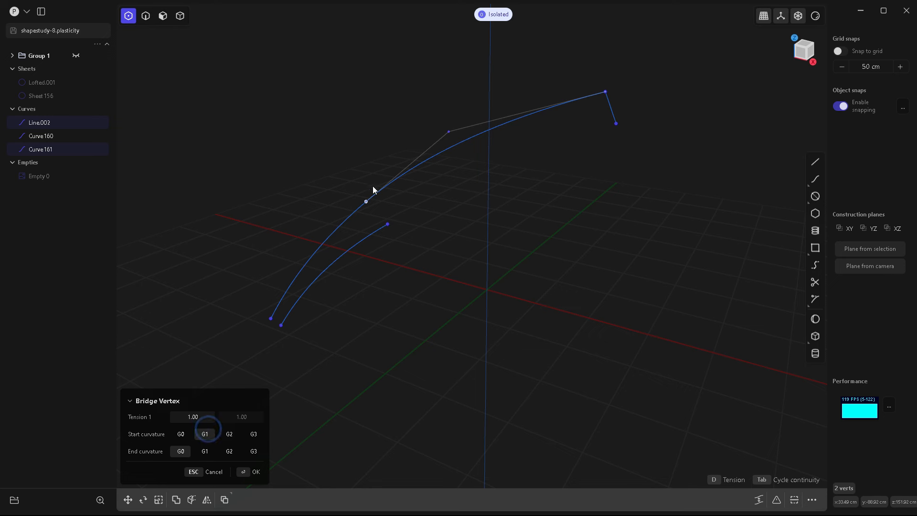
middle_click_drag(458, 276, 504, 232)
key("Return")
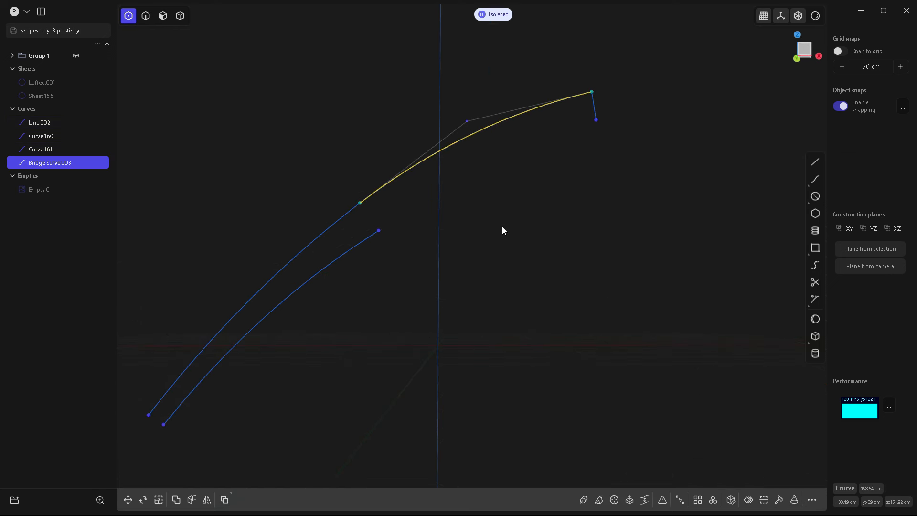
Step: Bridge the line's lower vertex to the lower crease curve's end vertex with start curvature G0 and end curvature G1
left_click(595, 120)
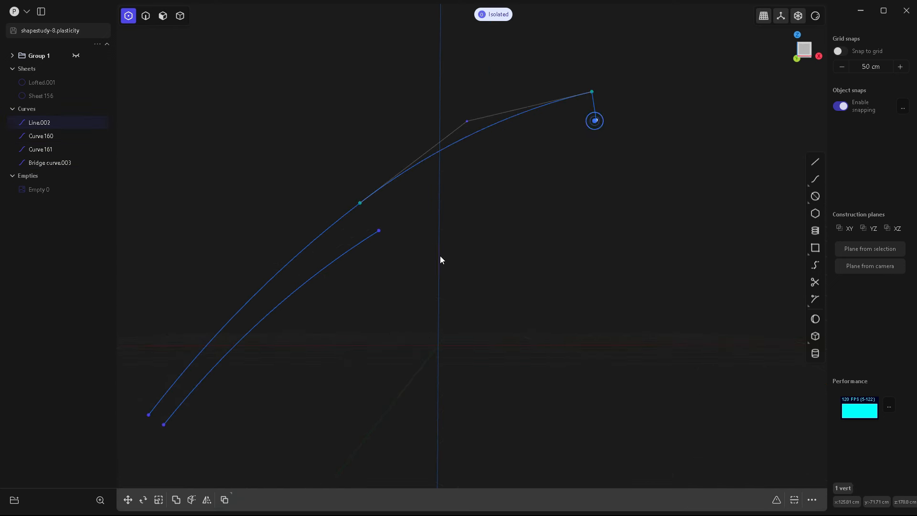
left_click(378, 231, "shift")
key("b")
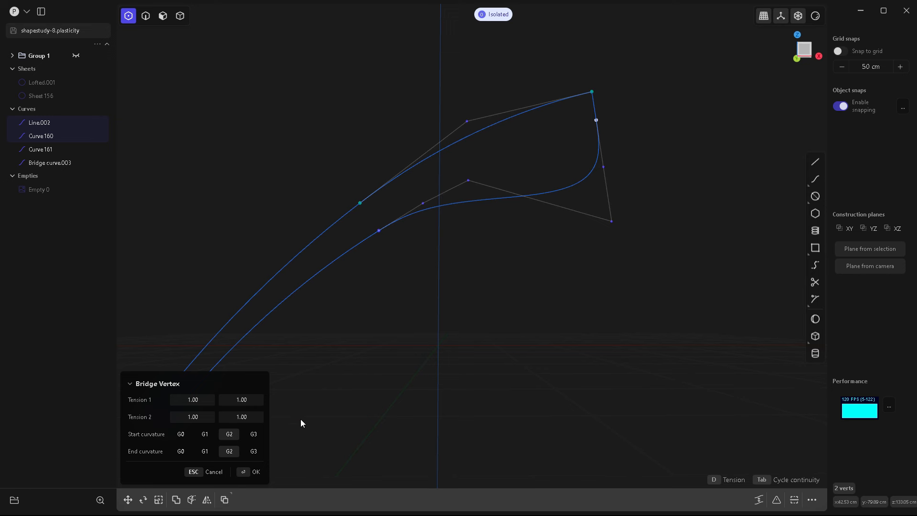
left_click(181, 435)
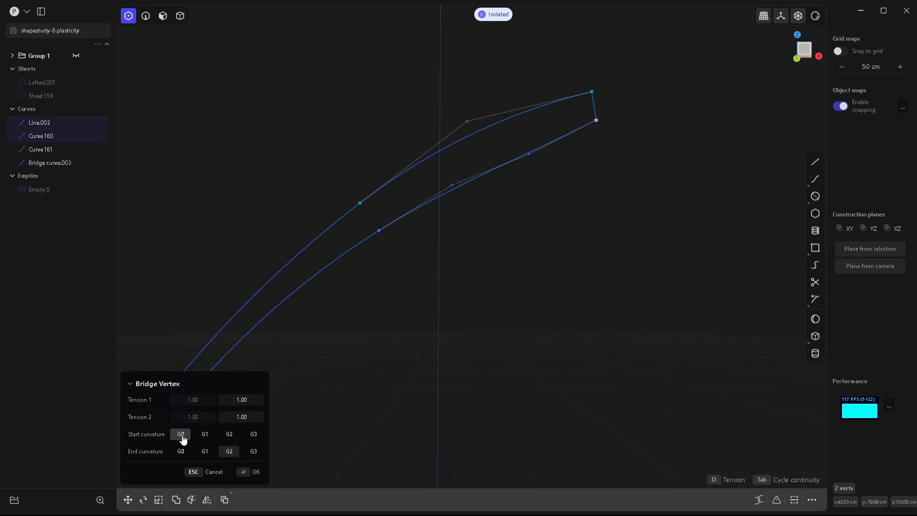
left_click(205, 451)
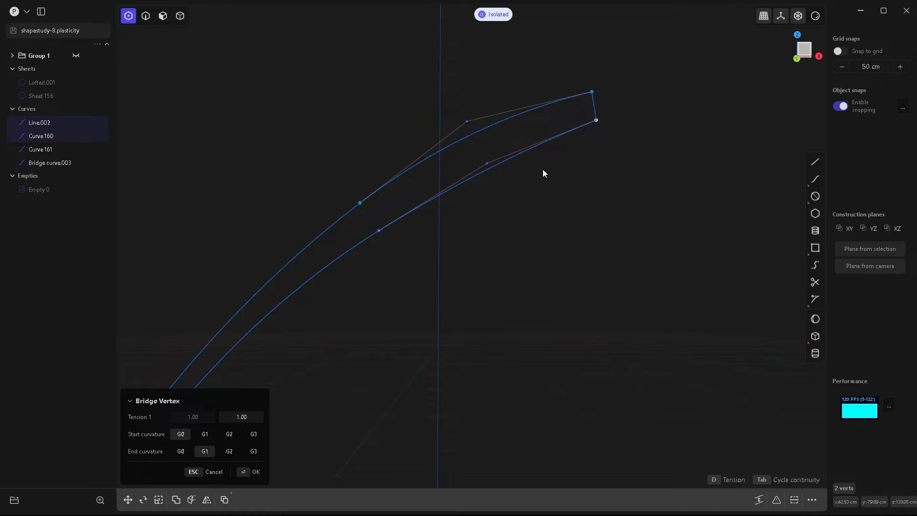
key("Return")
Step: Switch back to edge selection and exit isolation to show the tube surfaces and reference sketch again
left_click(506, 296)
key("2")
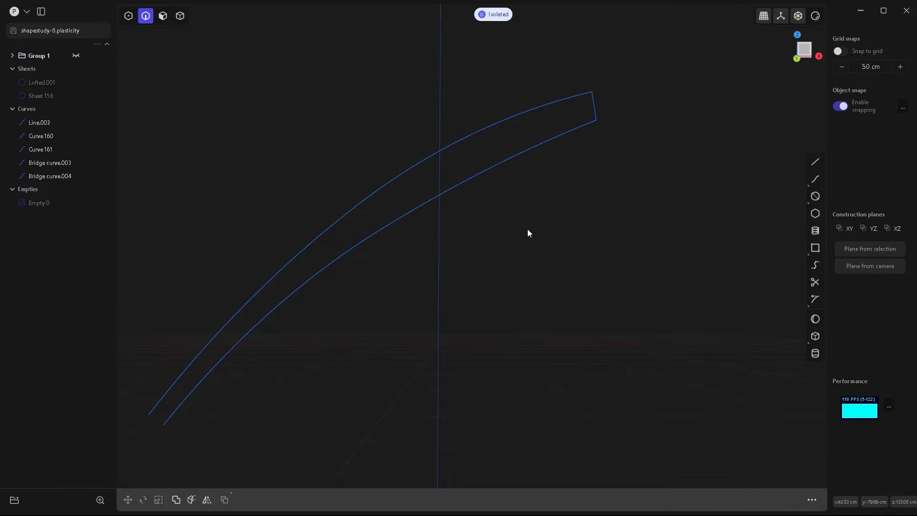
left_click(482, 17)
middle_click_drag(505, 217, 430, 238)
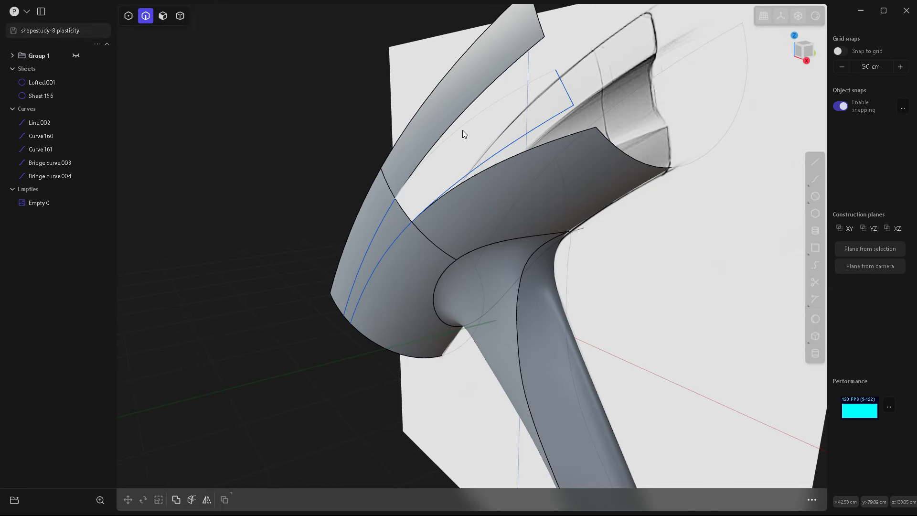
Step: Loft between the short end line and the crease-gap edge, using the upper and lower bridge curves as guides
middle_click_drag(494, 129, 562, 185)
left_click(624, 106)
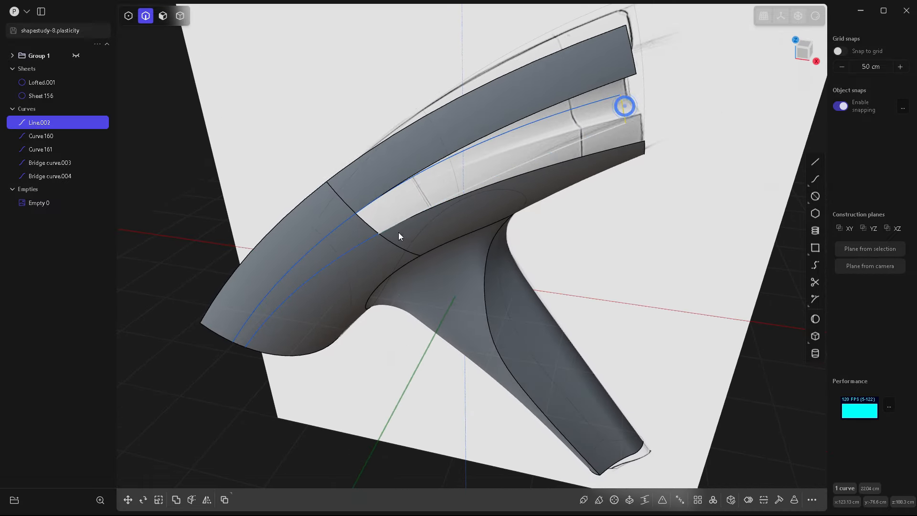
left_click(366, 223, "shift")
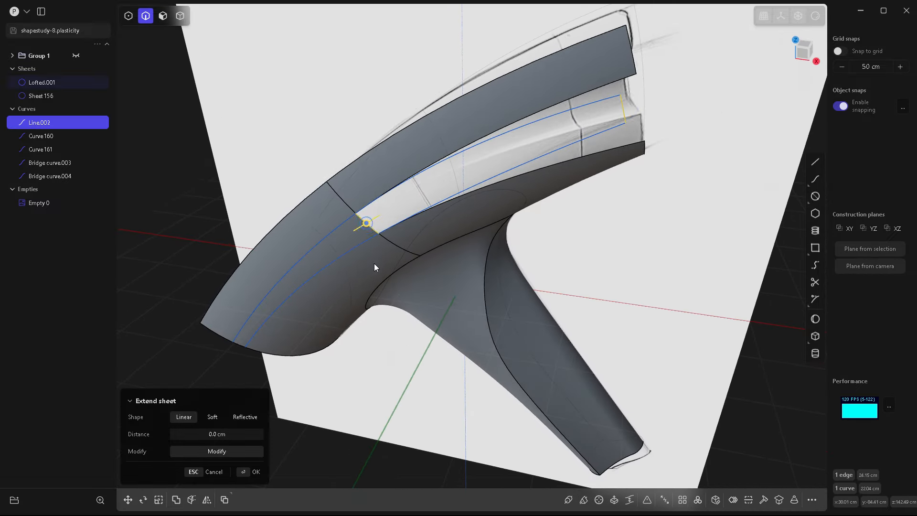
scroll(408, 219, "up", 4)
middle_click_drag(408, 253, 401, 227)
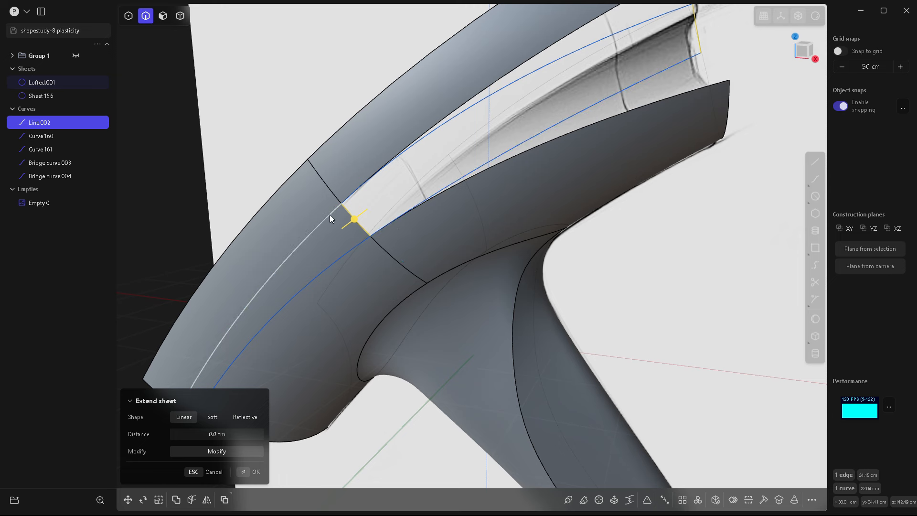
key("l")
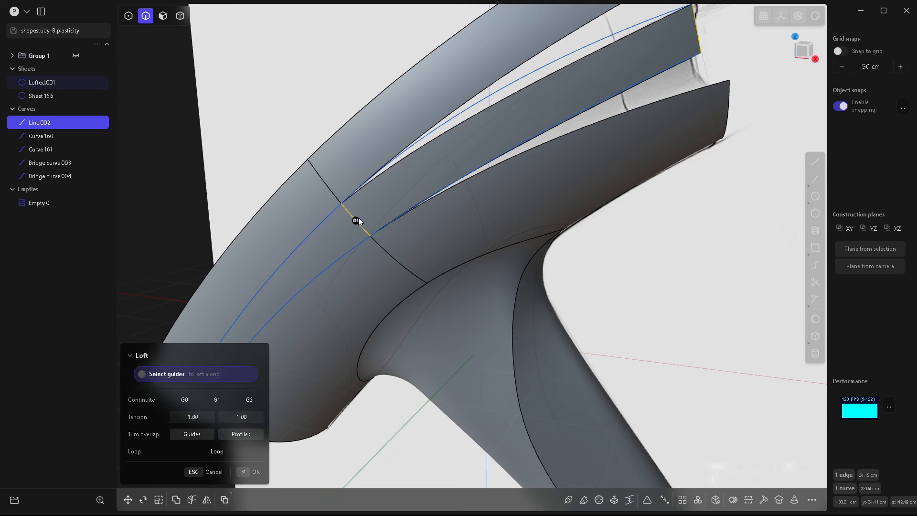
middle_click_drag(457, 282, 520, 184)
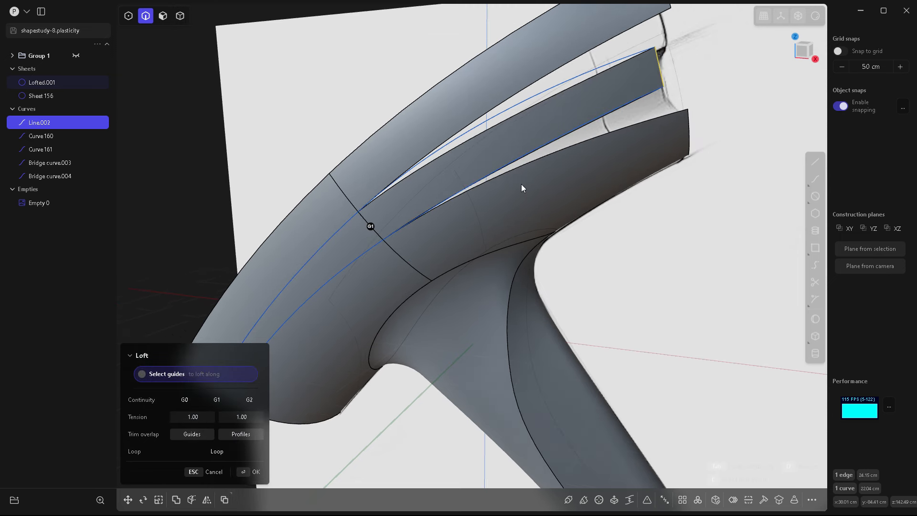
left_click(525, 102)
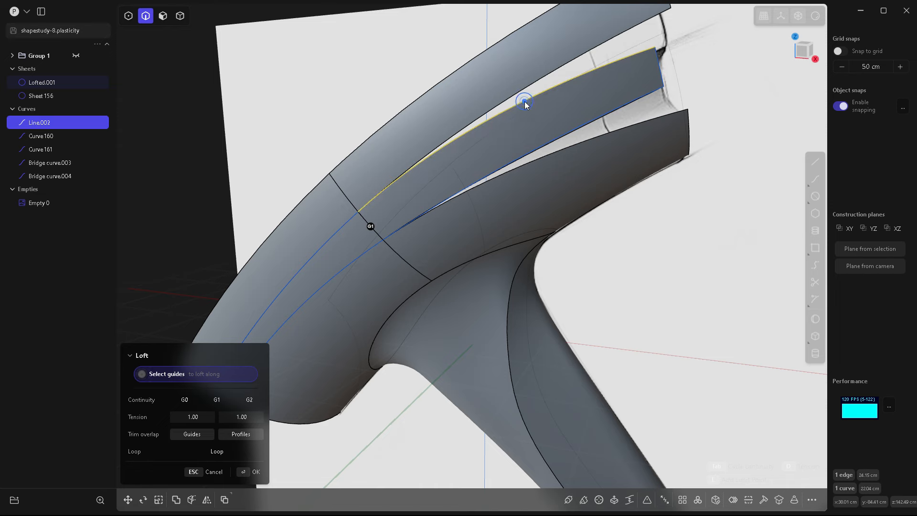
left_click(548, 140)
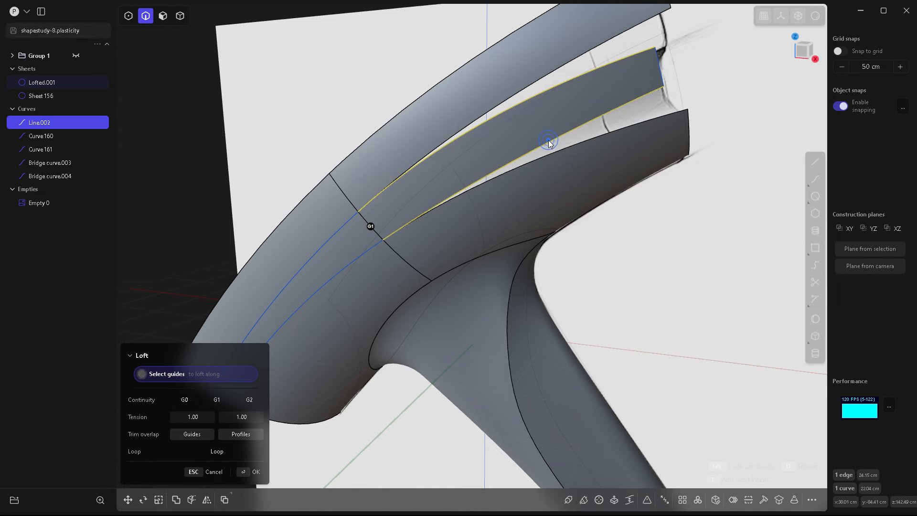
key("Return")
left_click(630, 265)
Step: Delete the two bridge curves and the short end line around the new recess surface
middle_click_drag(629, 265, 498, 190)
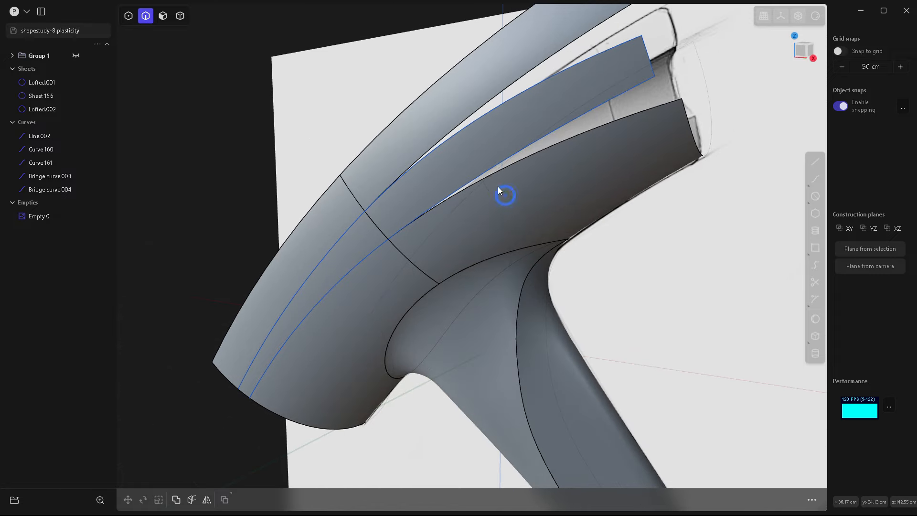
left_click(508, 103)
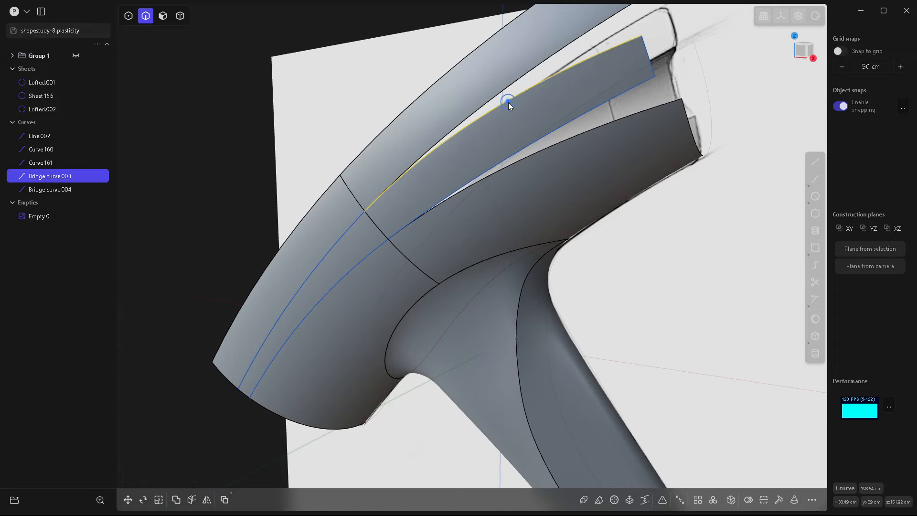
key("Delete")
left_click(569, 122)
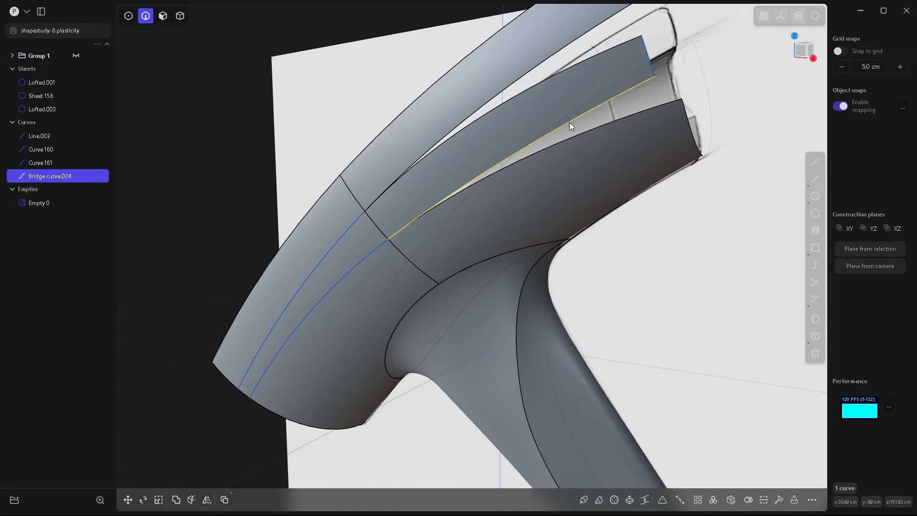
key("Delete")
middle_click_drag(554, 152, 609, 217)
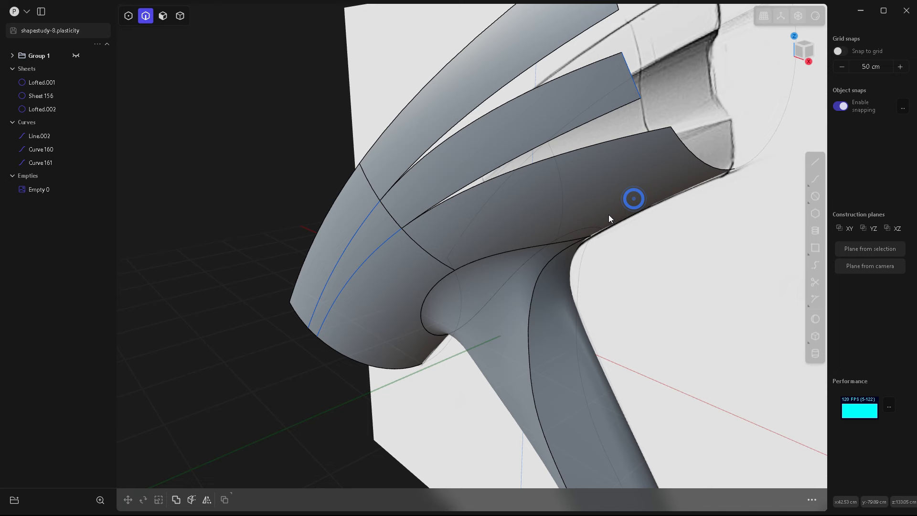
left_click(633, 82)
key("Delete")
Step: Delete the two duplicated crease curves lying on the tube surface
middle_click_drag(605, 153, 473, 188)
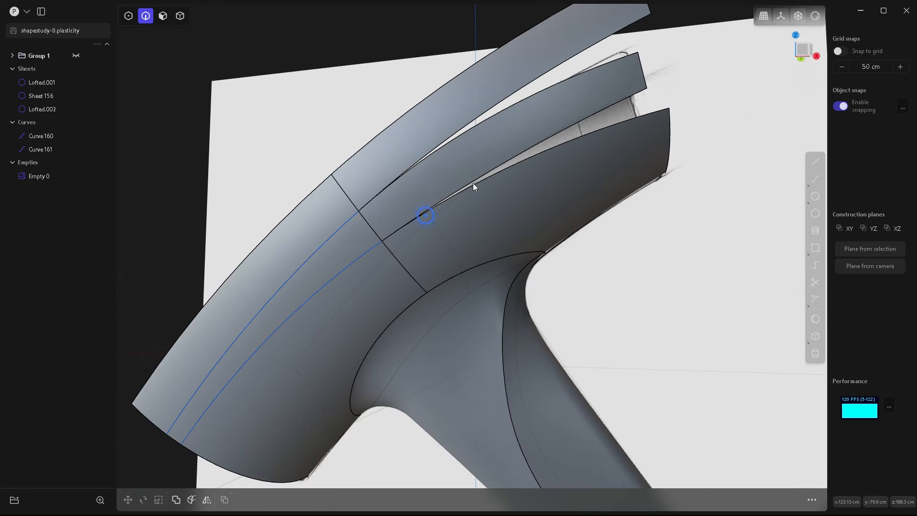
left_click(362, 253)
left_click(346, 225)
key("c")
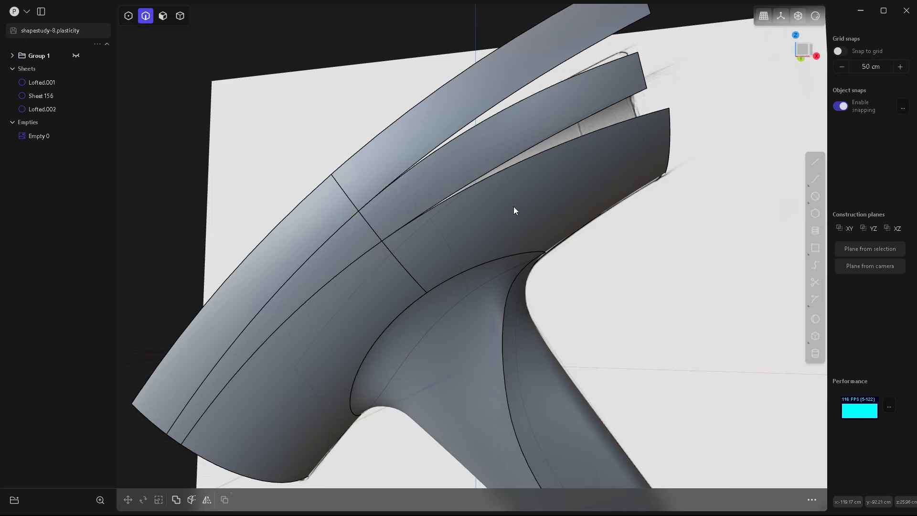
Step: Loft the lower gap between the recess surface's lower edge and the adjacent tube edge with G0 continuity on both sides
left_click(513, 163)
left_click(560, 132, "shift")
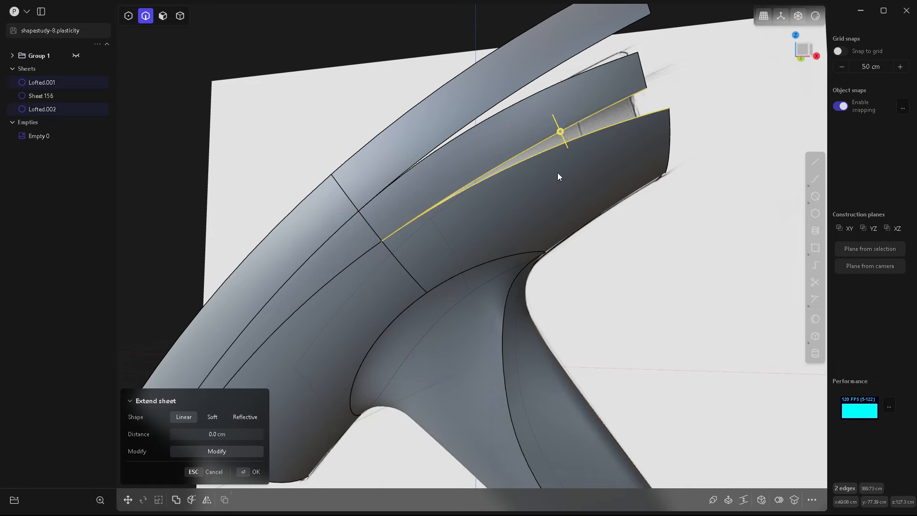
key("l")
middle_click_drag(550, 187, 594, 224)
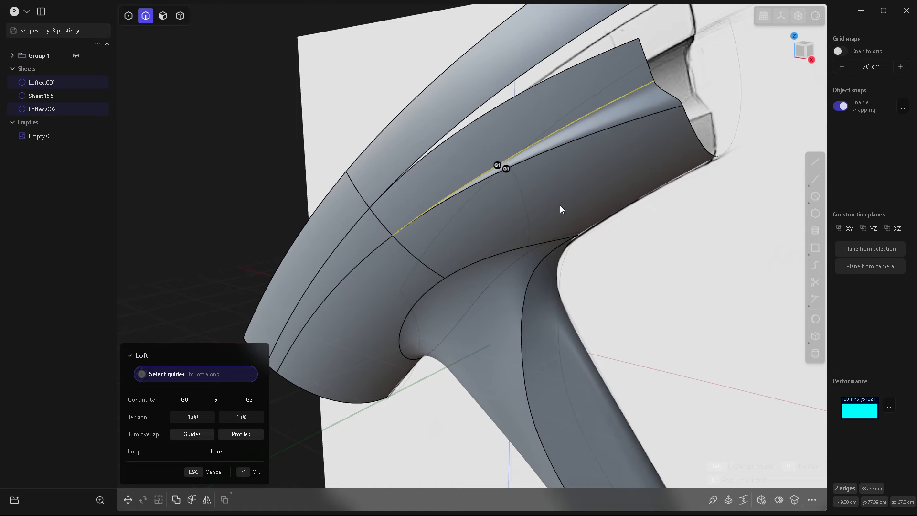
key("Tab")
key("Tab")
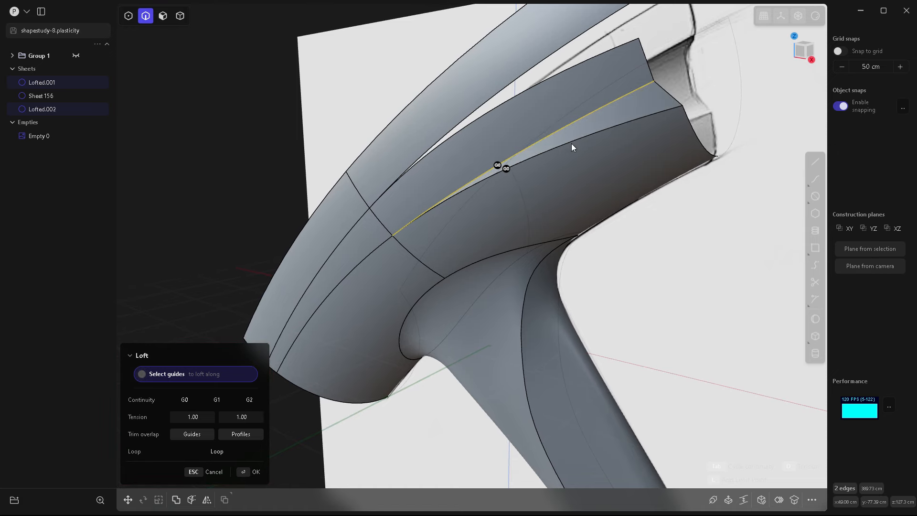
middle_click_drag(572, 147, 528, 223)
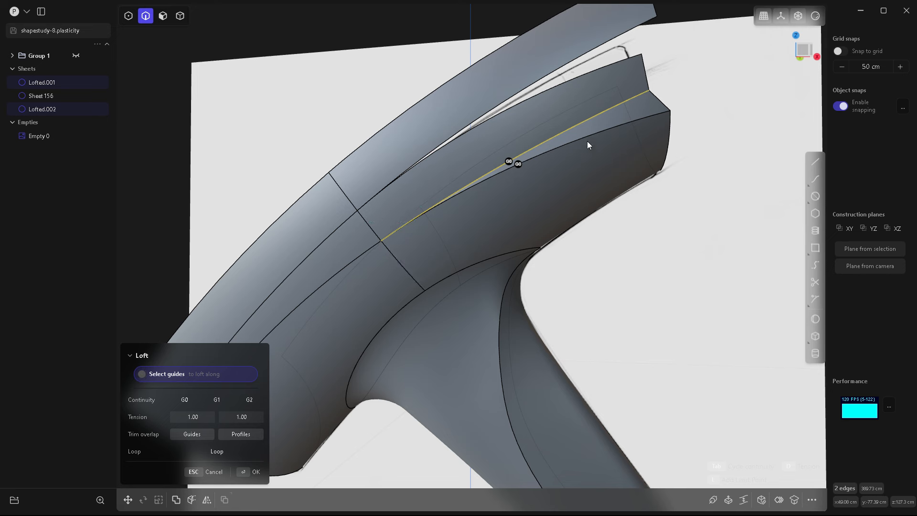
key("Tab")
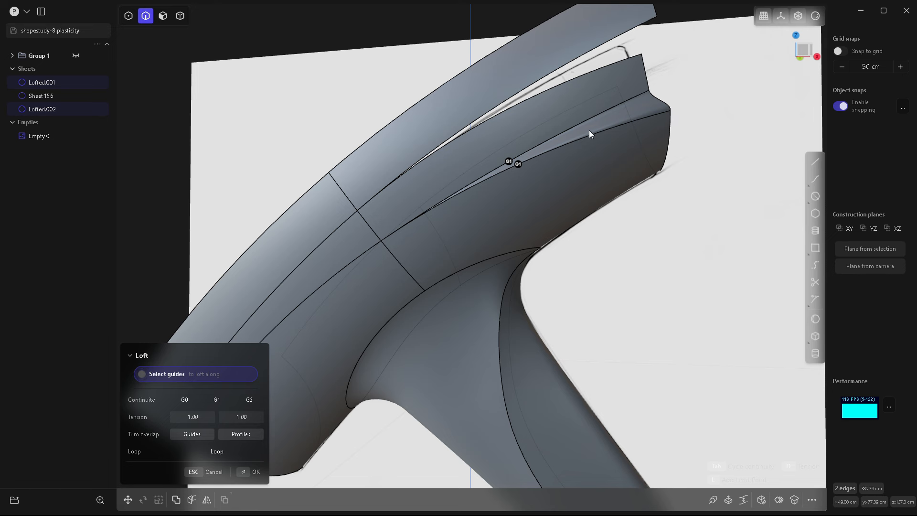
key("Tab")
key("Tab")
key("Return")
key("Escape")
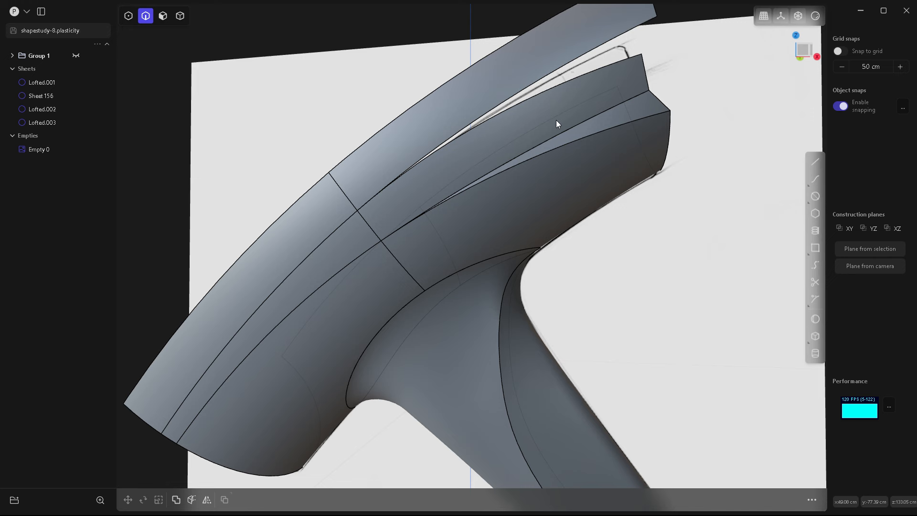
Step: Loft the upper gap between the recess surface's upper edge and the adjacent tube edge with G0 continuity on both sides
left_click(548, 94)
key("e")
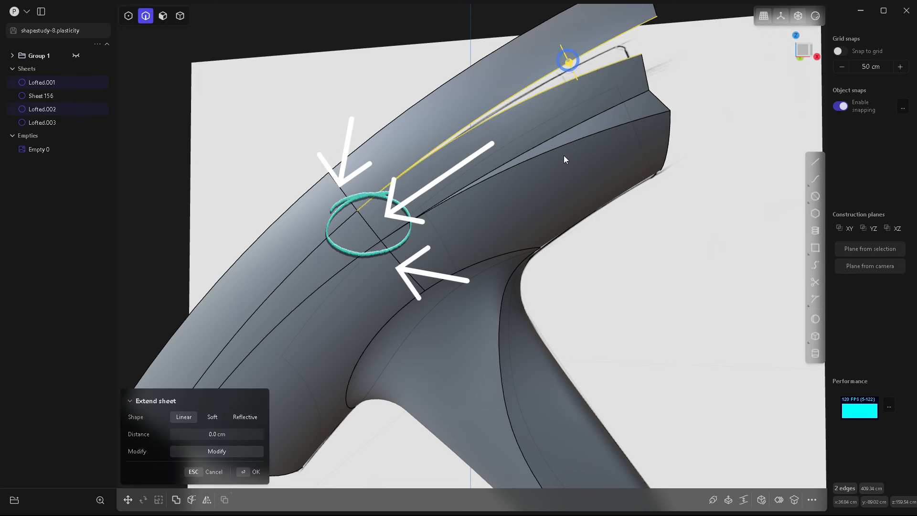
key("l")
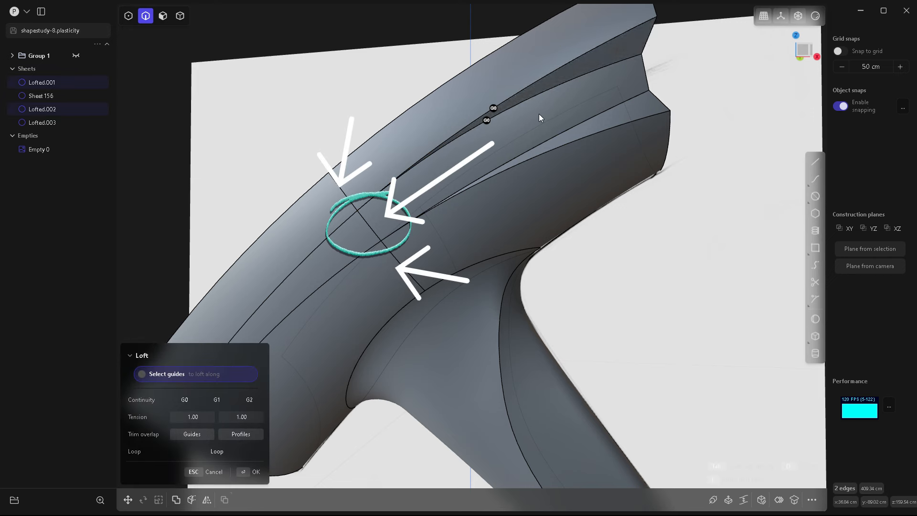
key("Return")
left_click(654, 230)
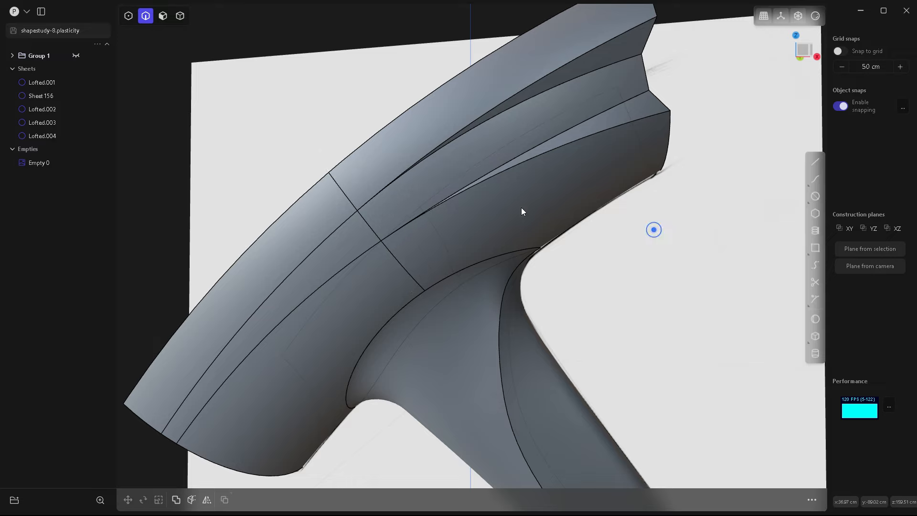
Step: Join the main tube sheet, the recess surface and the two gap lofts into one sheet, leaving the reference image out
scroll(497, 198, "down", 5)
middle_click_drag(453, 196, 446, 203)
scroll(480, 165, "up", 4)
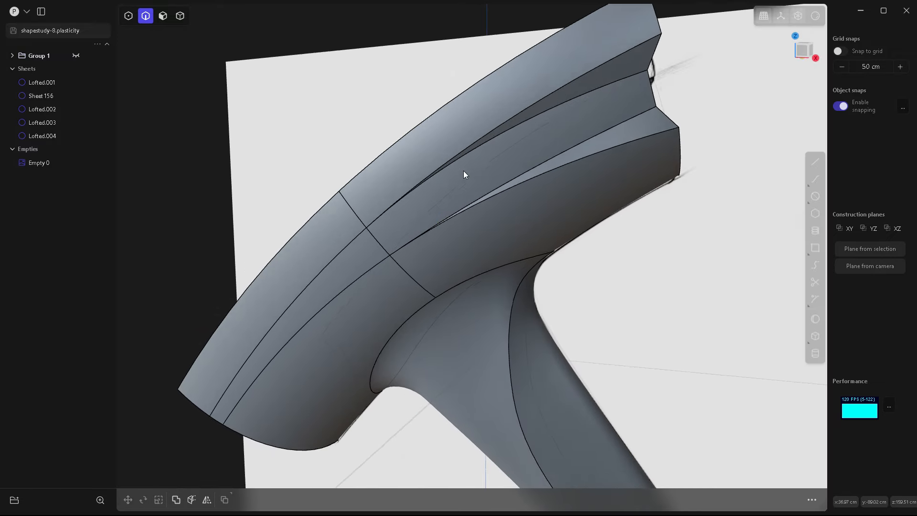
middle_click_drag(463, 170, 471, 146)
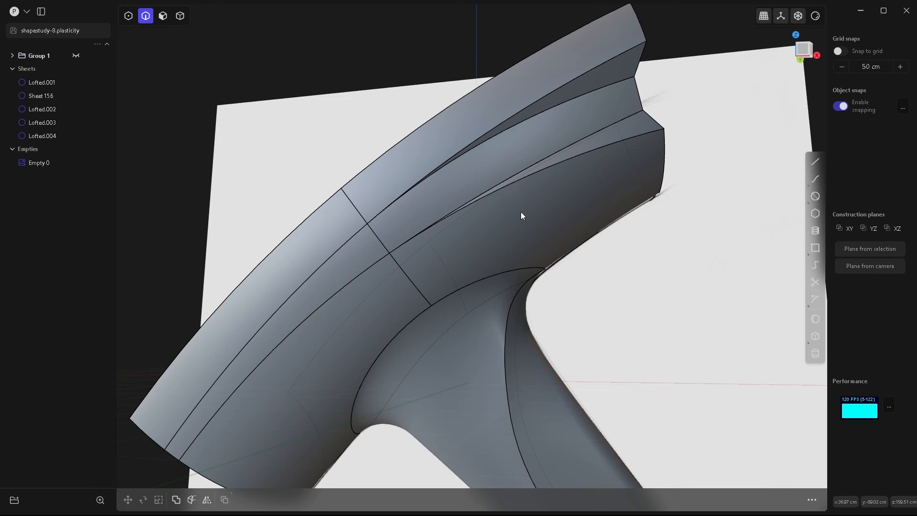
key("4")
left_click(587, 187)
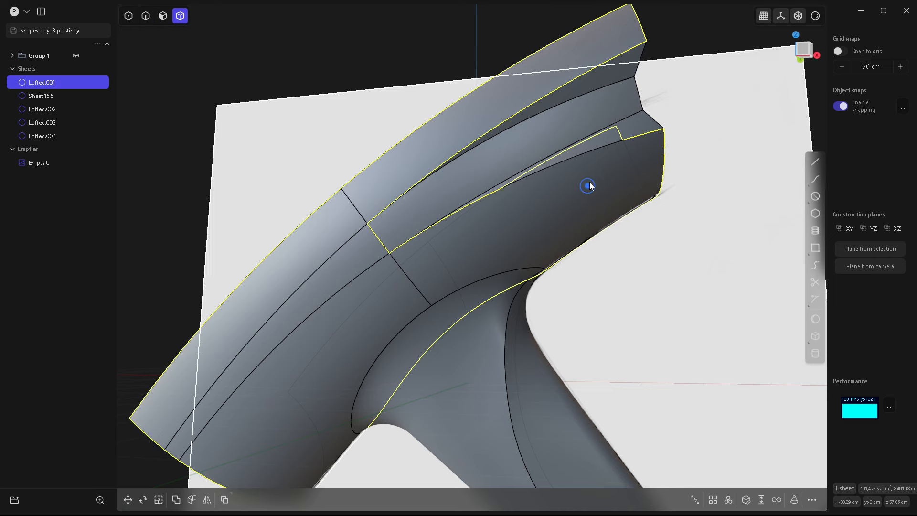
left_click(626, 123, "shift")
left_click(604, 67, "shift")
left_click(601, 65, "shift")
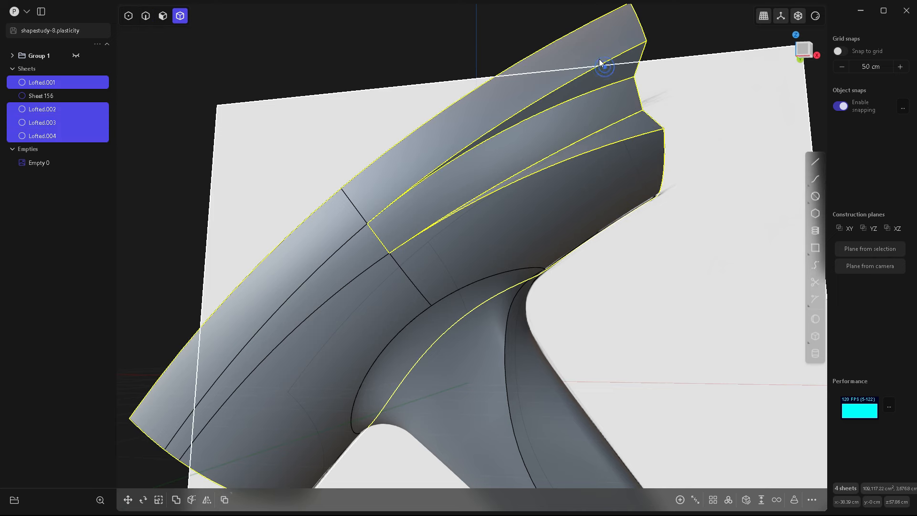
left_click(352, 250, "shift")
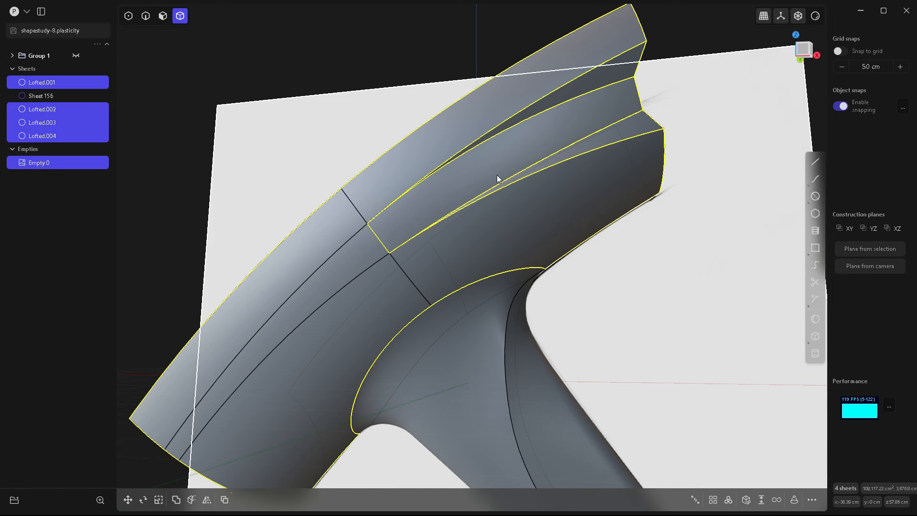
scroll(452, 135, "down", 3)
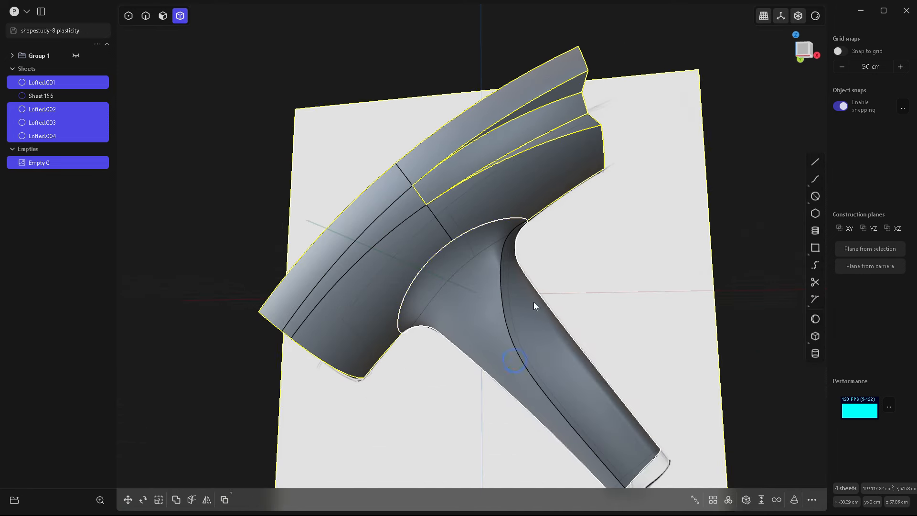
left_click_drag(747, 435, 525, 409, "ctrl")
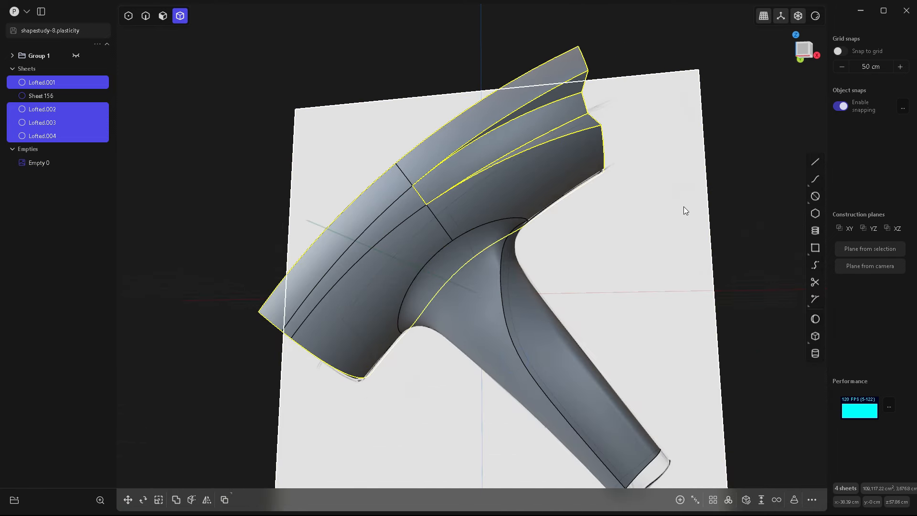
middle_click_drag(666, 212, 666, 241)
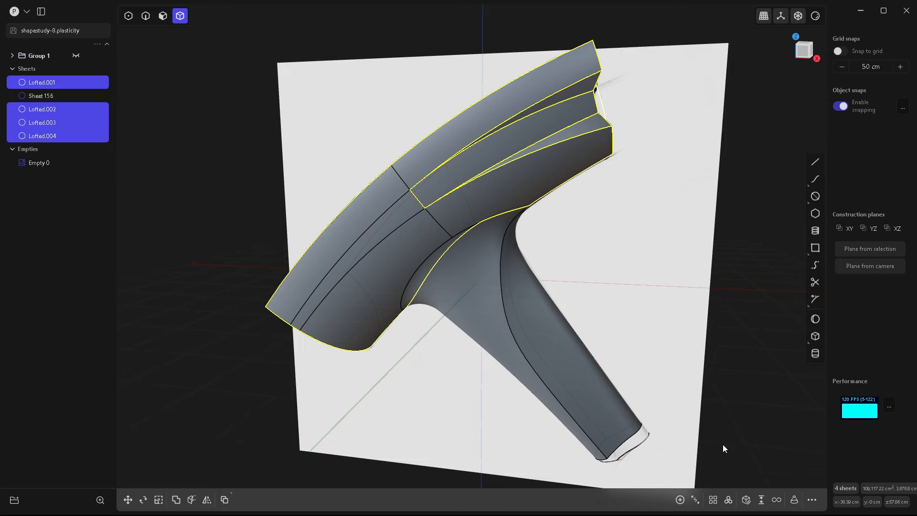
left_click(680, 499)
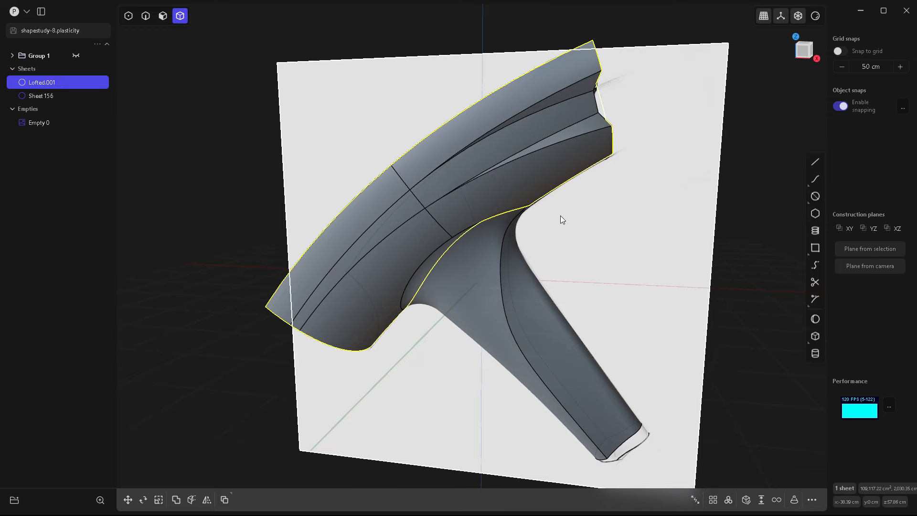
Step: Create a pipe with a 1.3 cm section size along the recess's upper outer edge
scroll(517, 121, "up", 5)
middle_click_drag(441, 176, 542, 111)
key("2")
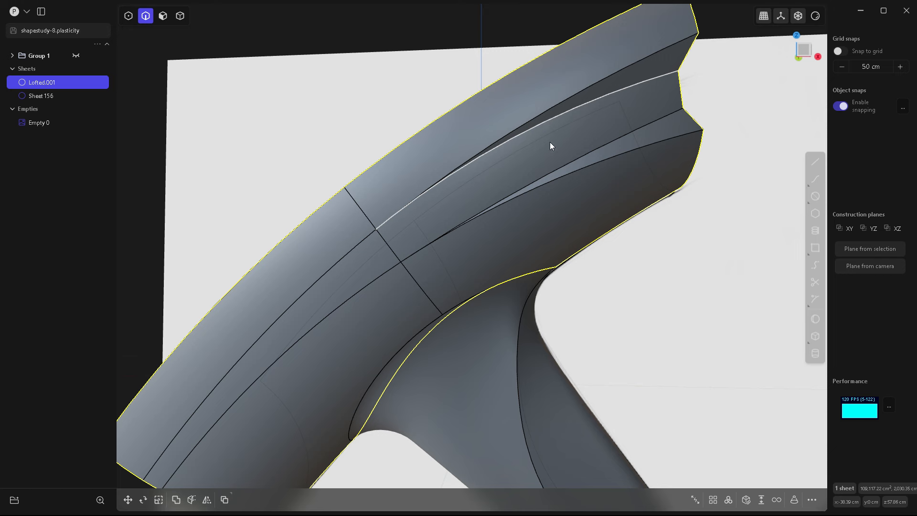
left_click(420, 198)
key("f")
middle_click_drag(420, 197, 477, 162)
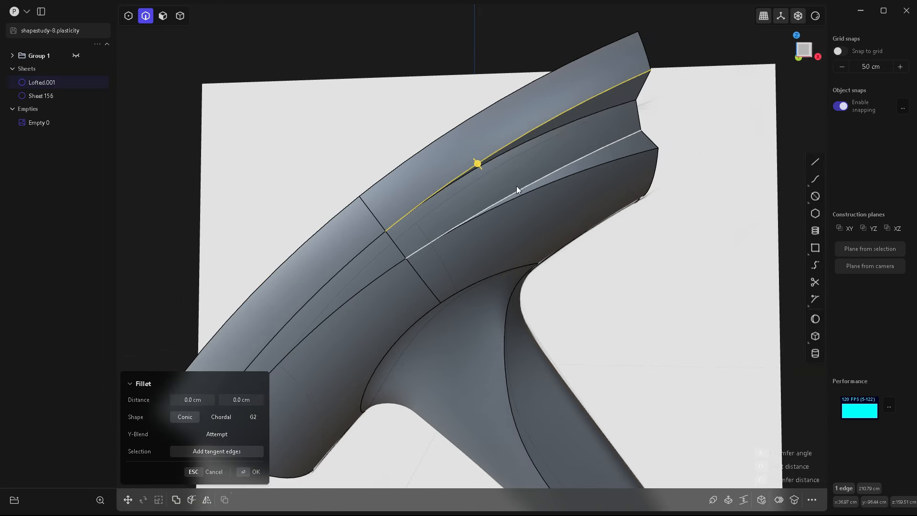
key("p")
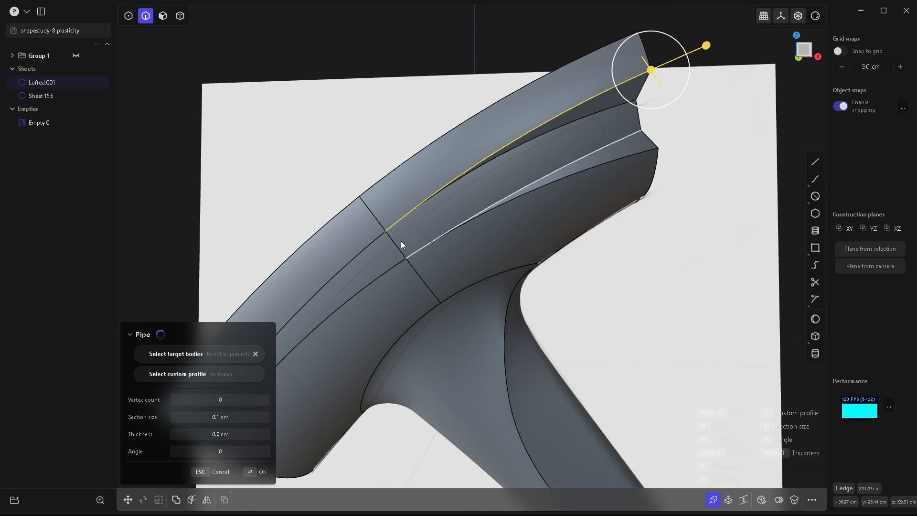
scroll(395, 231, "up", 5)
left_click(225, 421)
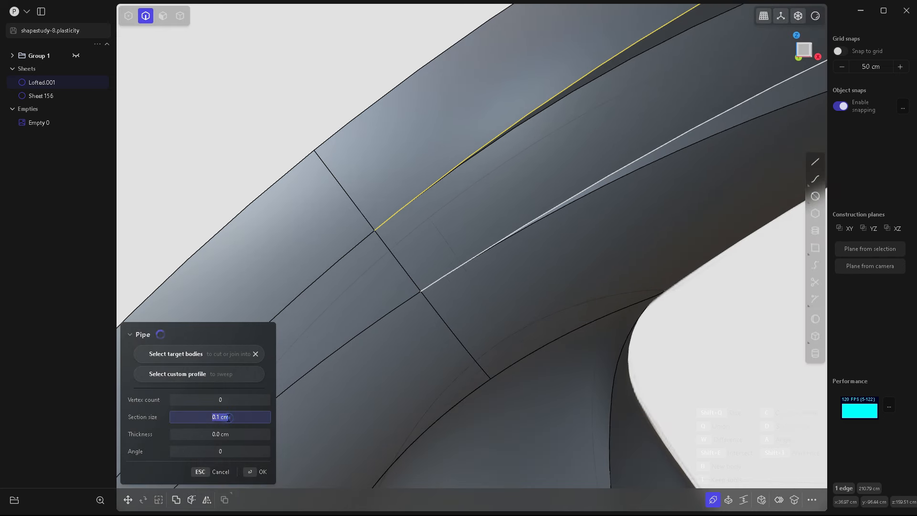
type("1.3")
key("Return")
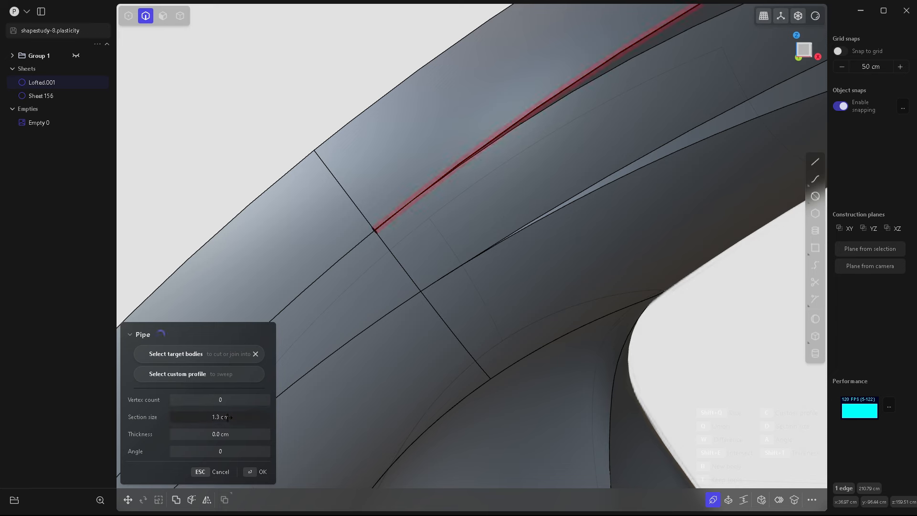
scroll(381, 230, "up", 5)
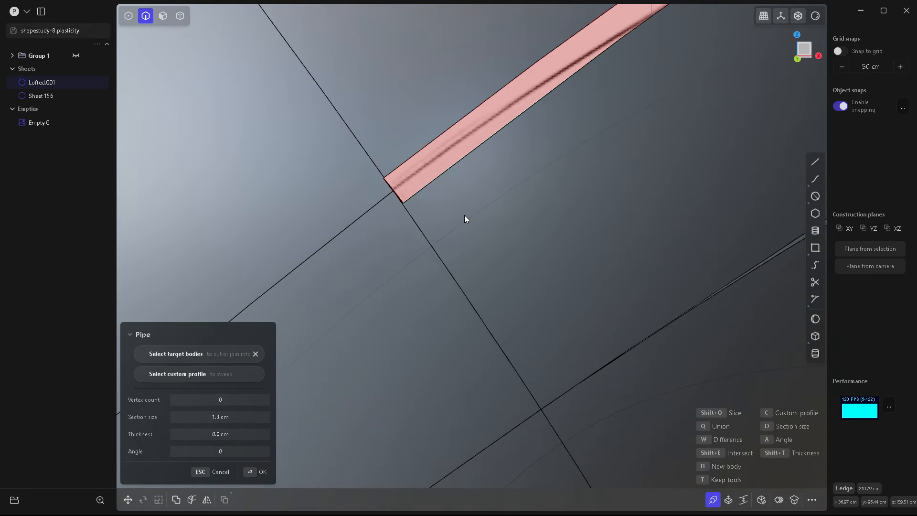
scroll(465, 219, "up", 5)
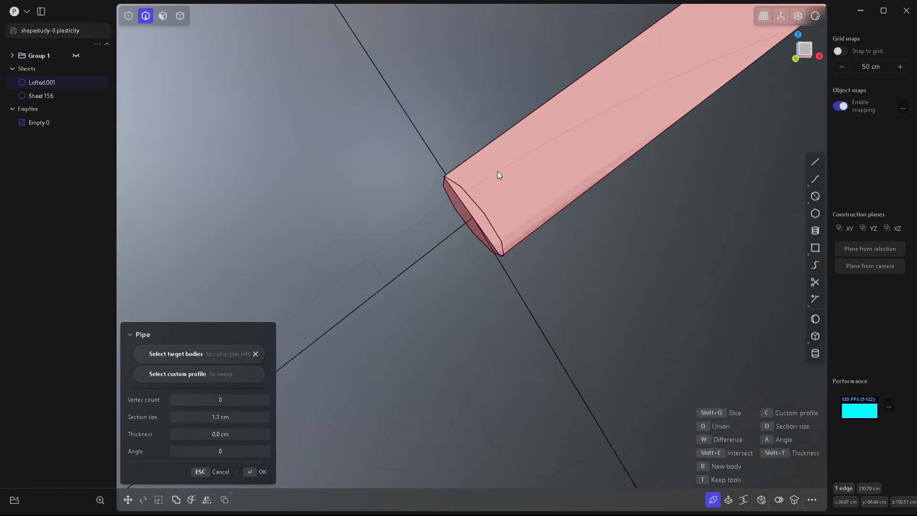
scroll(513, 169, "up", 3)
scroll(511, 169, "down", 4)
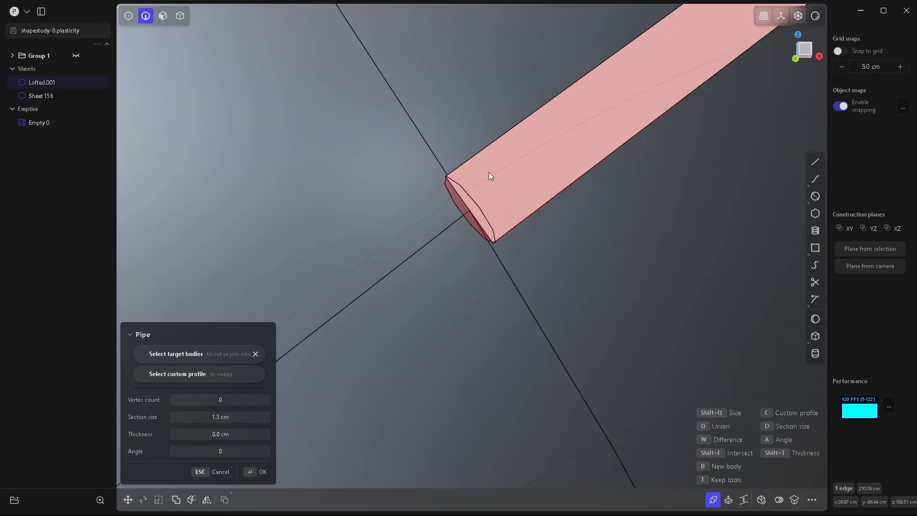
scroll(432, 192, "down", 4)
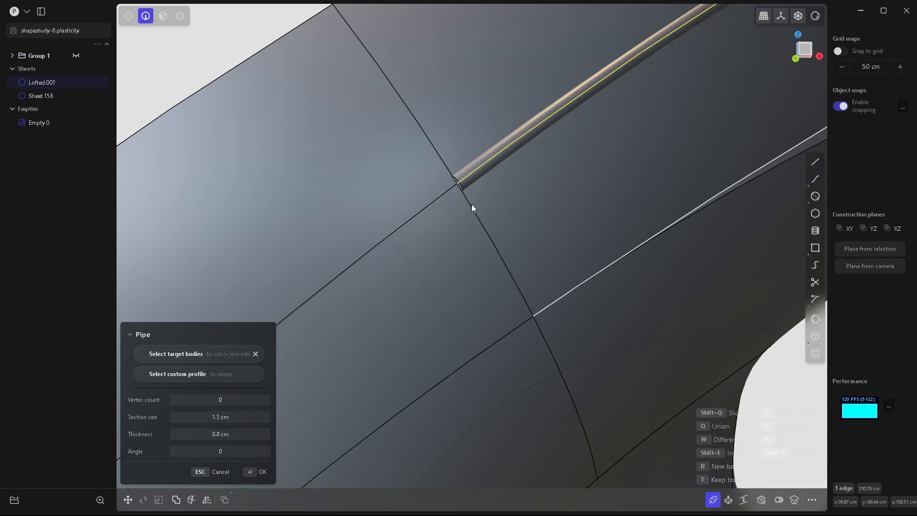
key("Return")
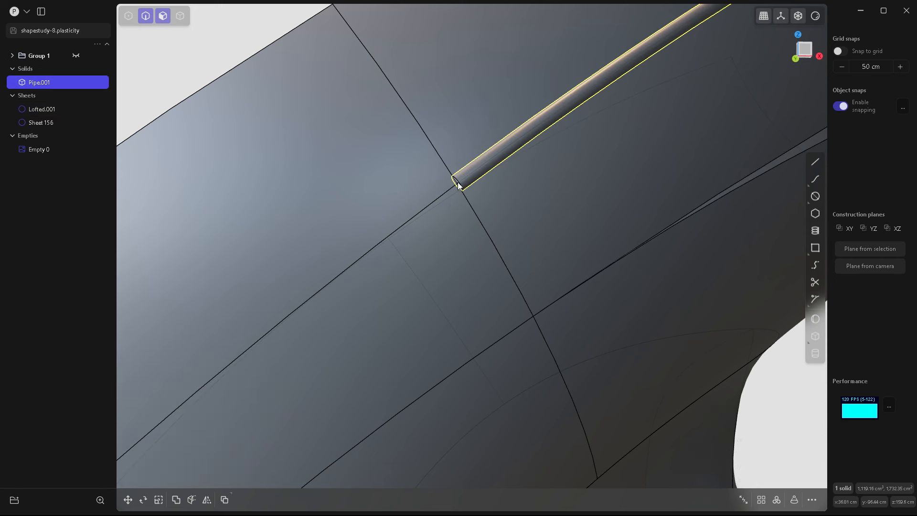
Step: Offset the upper pipe's inner end face outward by about 4.37 cm, past the seam running across the tube
left_click_drag(458, 185, 396, 213)
scroll(351, 243, "down", 8)
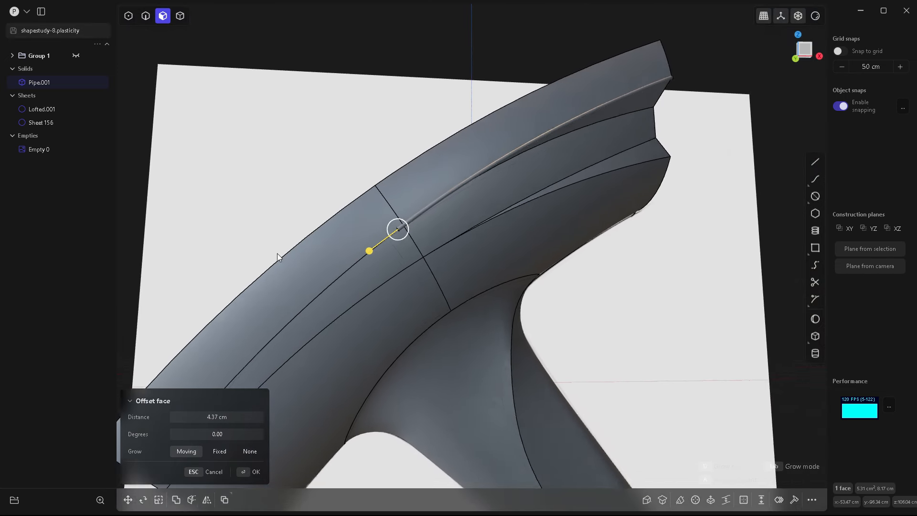
scroll(529, 168, "up", 3)
mouse_move(511, 213)
middle_mouse_down()
mouse_move(493, 234)
mouse_move(497, 223)
middle_mouse_up()
key("Return")
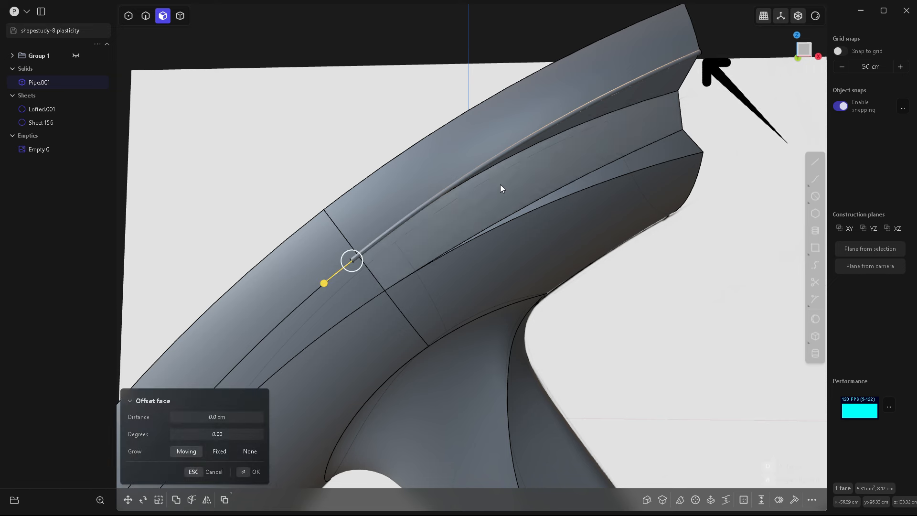
key("4")
key("Escape")
left_click(493, 159)
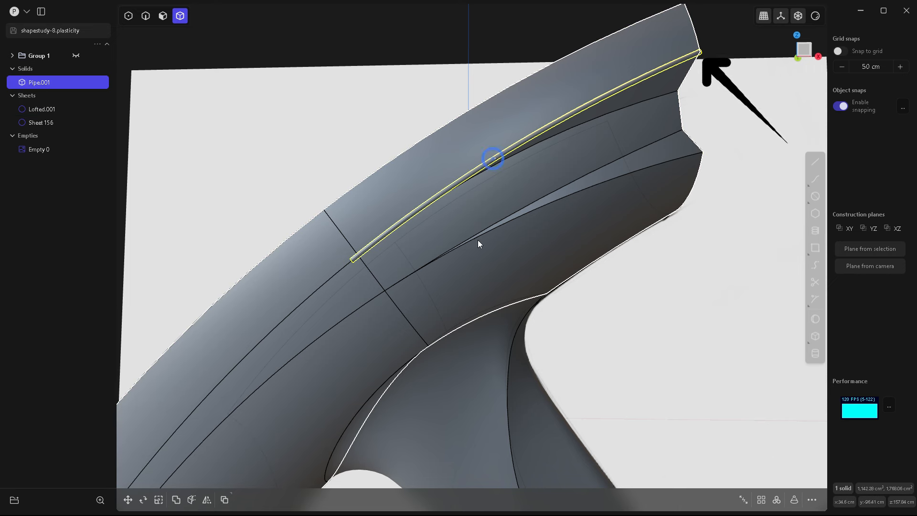
Step: Create a second pipe with a 1.3 cm section size along the recess's lower outer edge
key("2")
left_click(560, 199)
key("f")
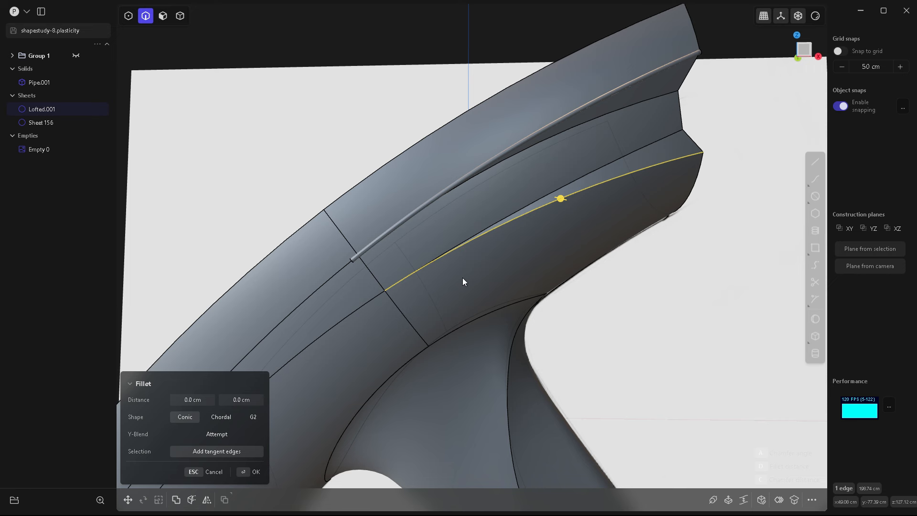
key("p")
left_click(239, 418)
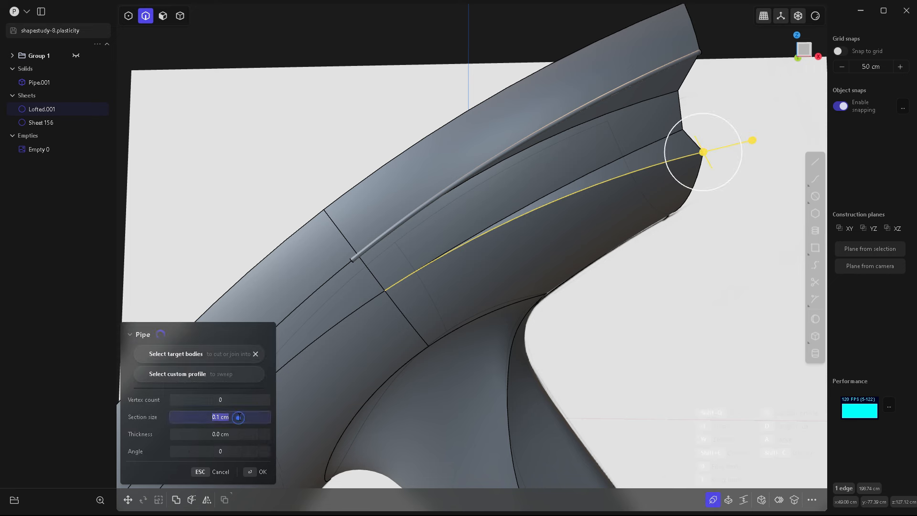
type("1.3cm")
key("Return")
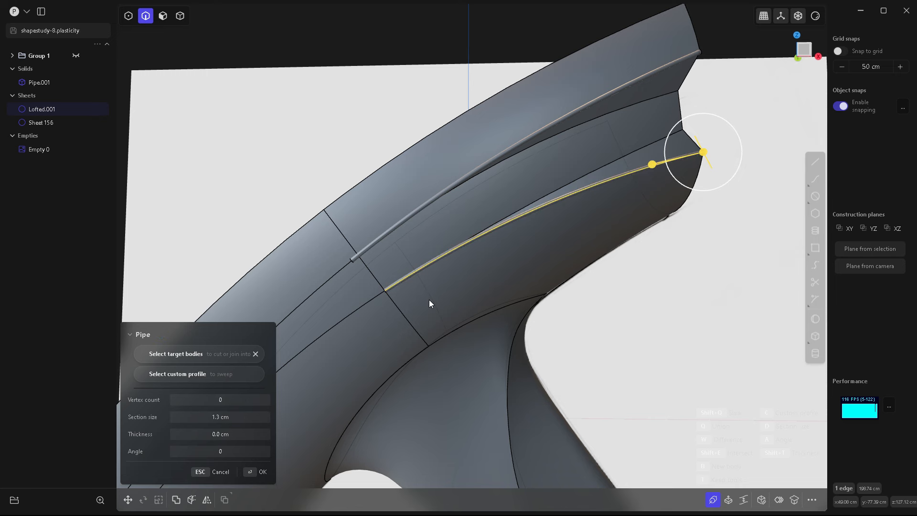
scroll(412, 303, "up", 3)
middle_click_drag(416, 292, 498, 248)
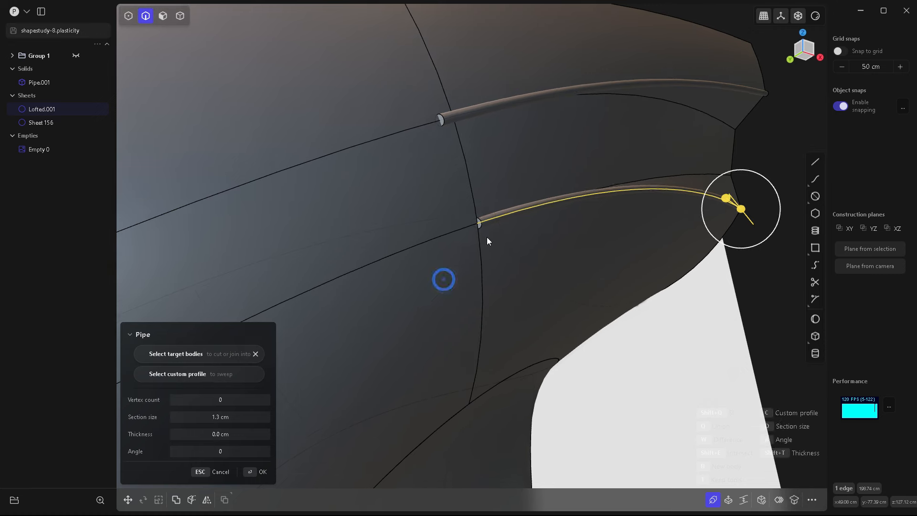
key("Return")
Step: Offset the lower pipe's inner end face outward by about 4.46 cm, past the seam running across the tube
key("3")
left_click(479, 224)
key("o")
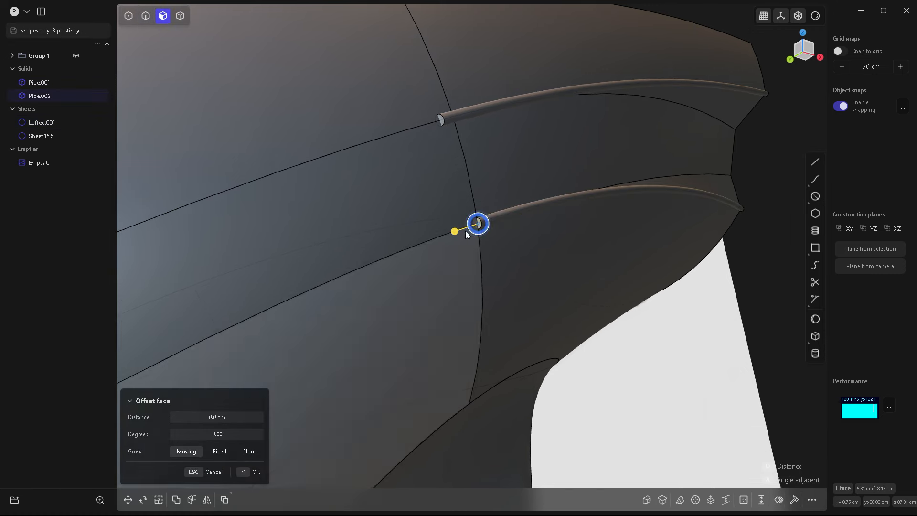
middle_click_drag(459, 270, 400, 286)
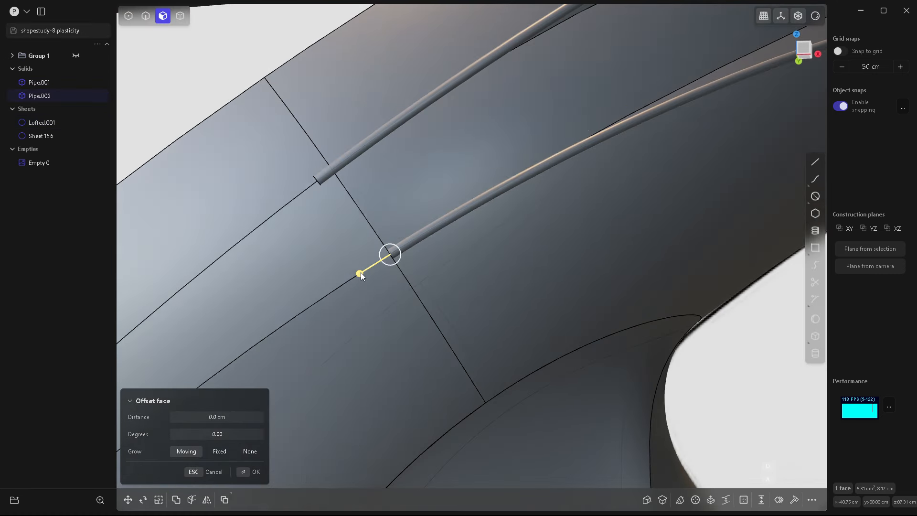
left_click_drag(360, 272, 337, 275)
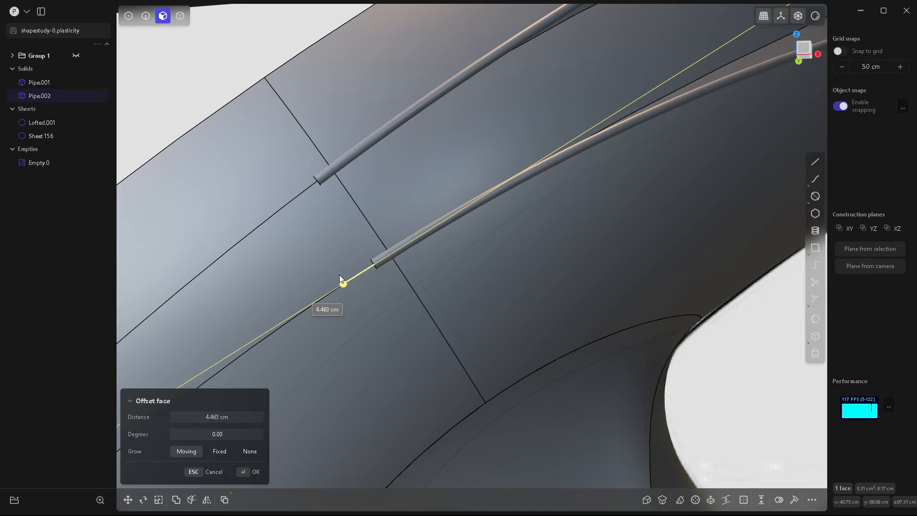
middle_click_drag(342, 280, 428, 254)
key("Return")
key("ctrl+z")
Step: Subtract both pipes from the joined tube sheet with a Boolean difference
key("4")
left_click(583, 223)
scroll(393, 233, "down", 5)
scroll(428, 254, "up", 5)
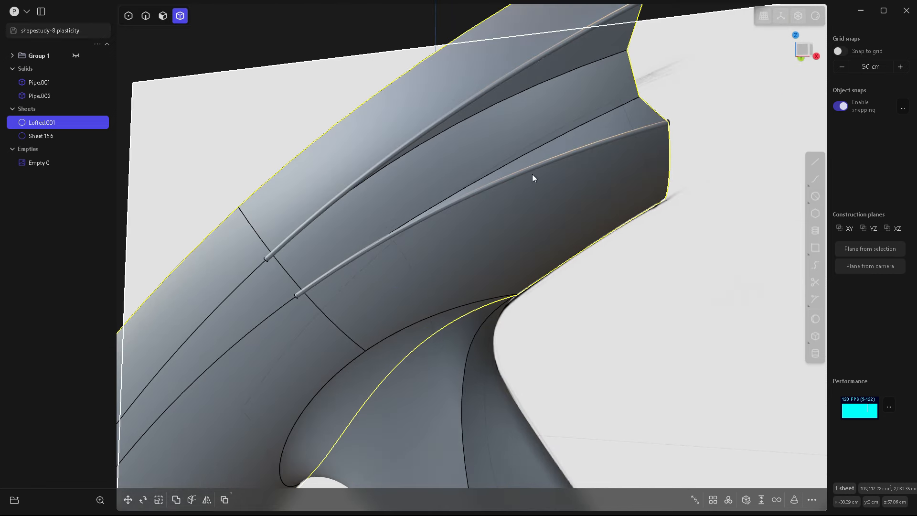
key("shift+d")
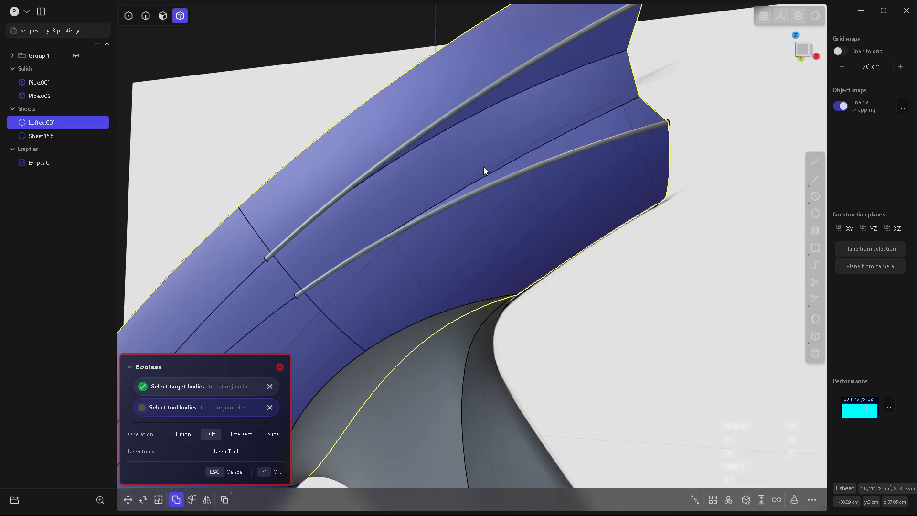
left_click(483, 188)
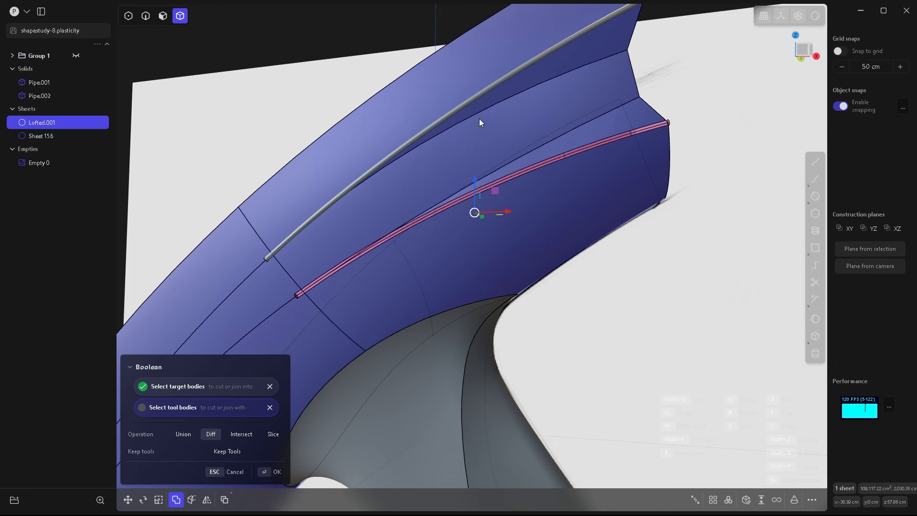
left_click(461, 110)
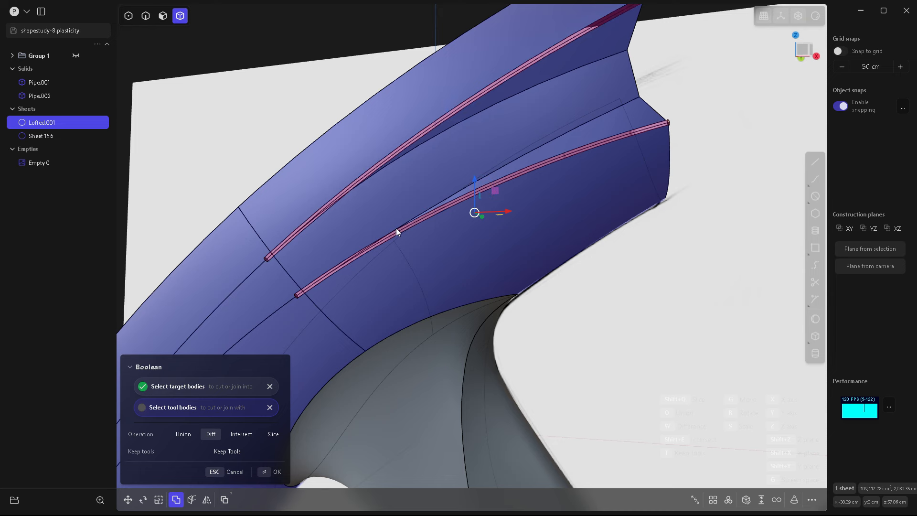
key("Return")
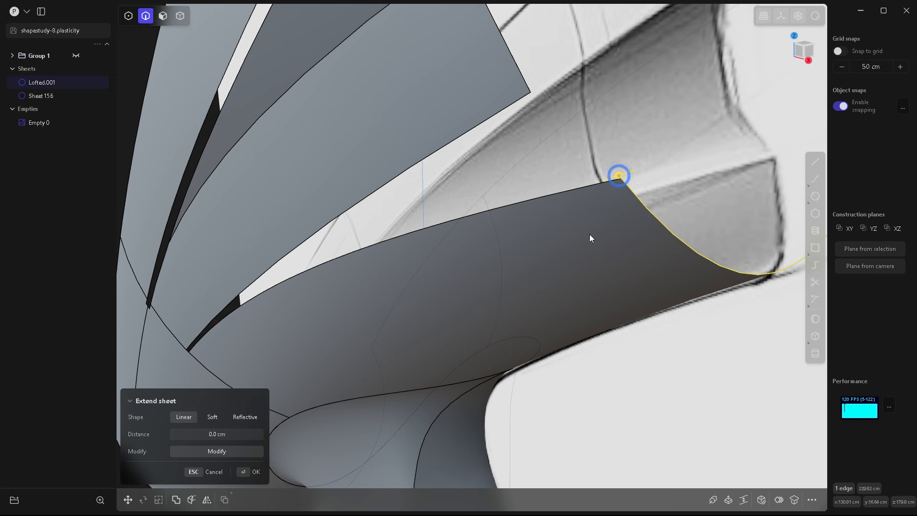
Step: Try to extend the tube sheet's lower cut edge with the Extend Edge command
scroll(659, 177, "up", 6)
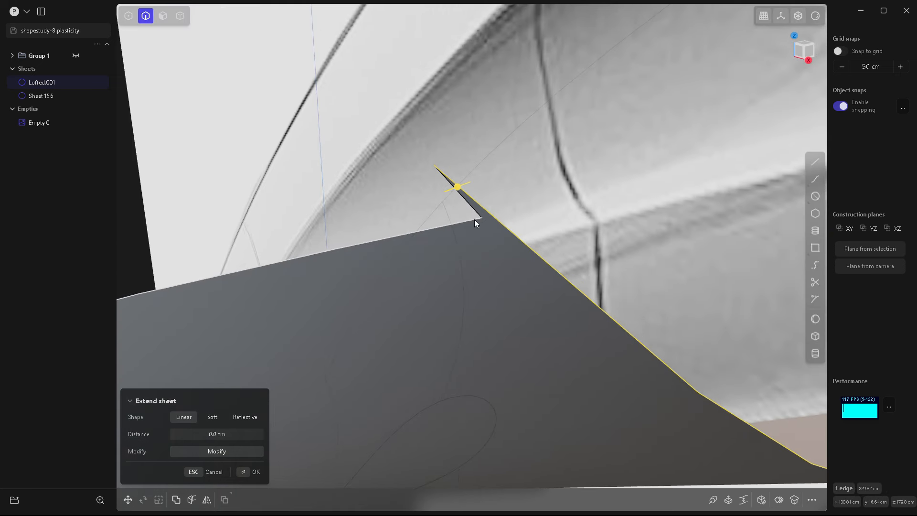
left_click(474, 219)
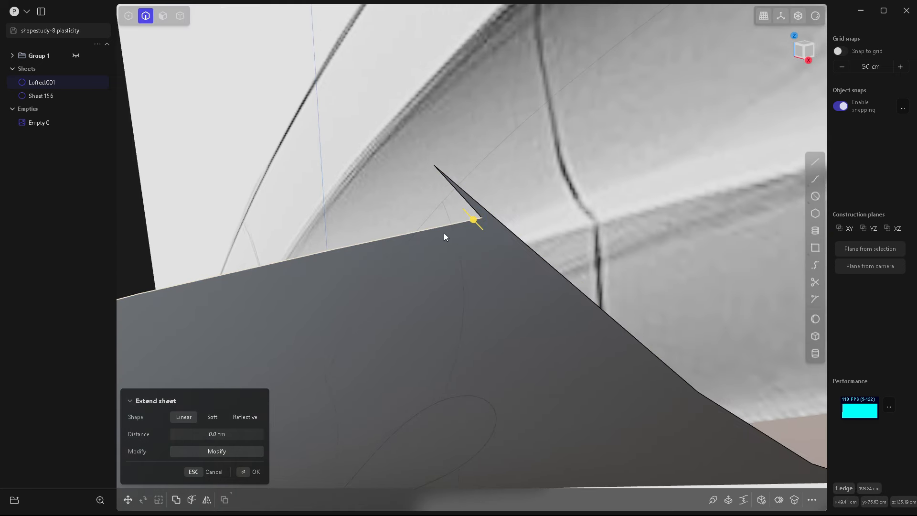
left_click(812, 500)
type("ex")
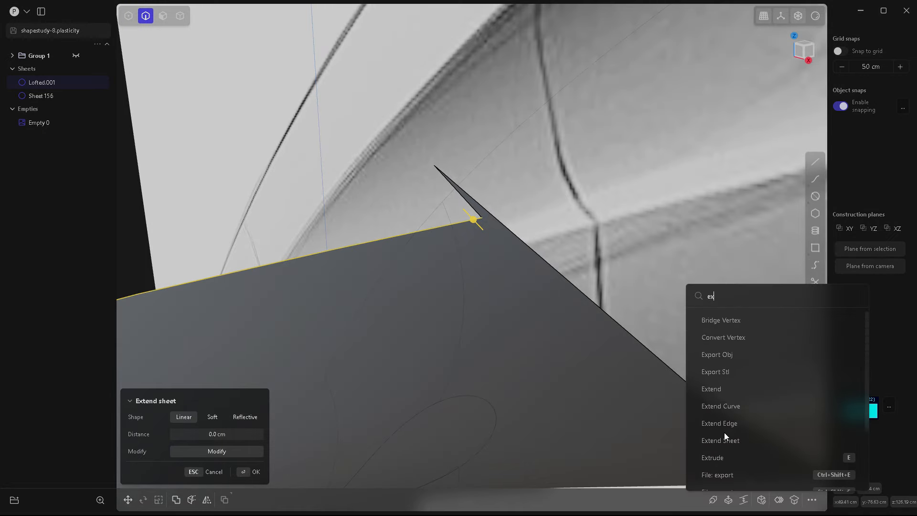
left_click(725, 423)
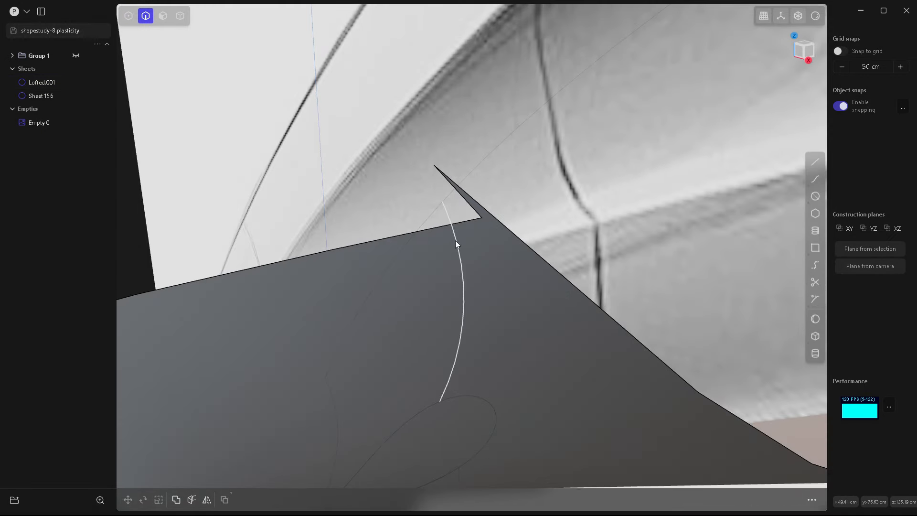
middle_click_drag(455, 242, 477, 218)
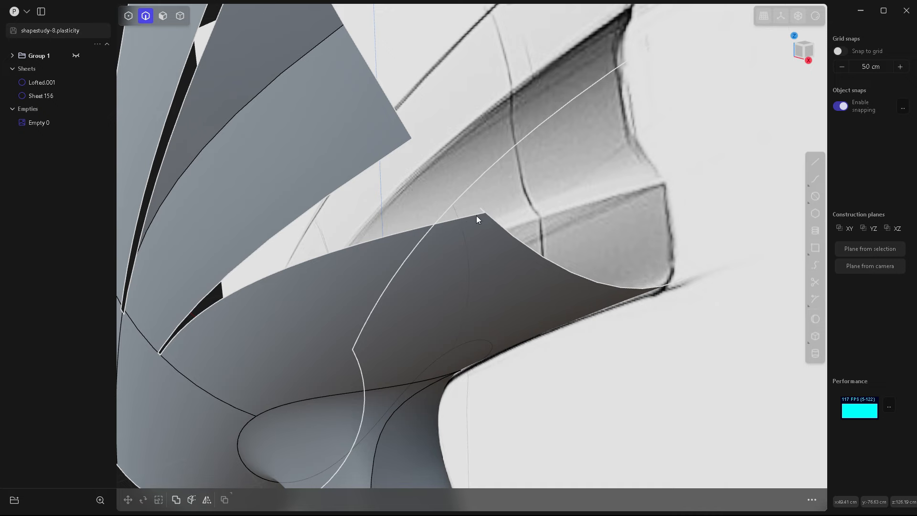
middle_click_drag(477, 257, 651, 132)
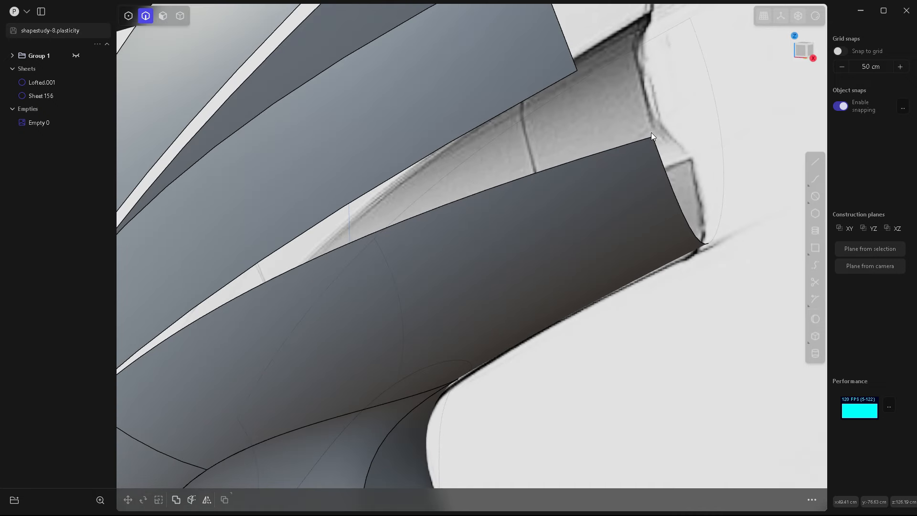
Step: Try to extend the sheet linearly from the open end edge of the tube
left_click(727, 104)
scroll(545, 228, "down", 5)
key("shift+e")
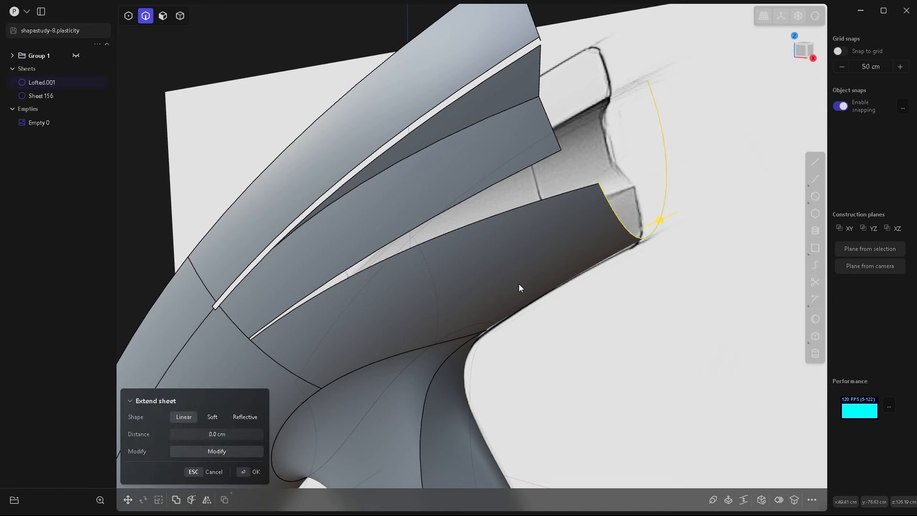
key("Escape")
key("shift+e")
Step: Undo the edge extension attempts and the Boolean difference to restore the tube sheet and both pipes
key("ctrl+z")
key("ctrl+z")
key("ctrl+z")
key("ctrl+z")
key("ctrl+z")
key("ctrl+z")
key("ctrl+z")
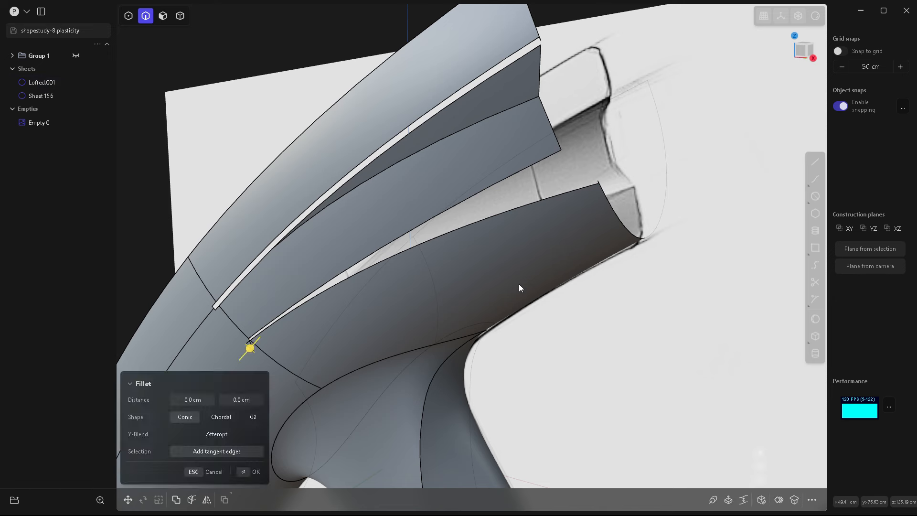
key("ctrl+z")
key("ctrl+z")
key("ctrl+z")
key("ctrl+z")
key("ctrl+z")
key("ctrl+z")
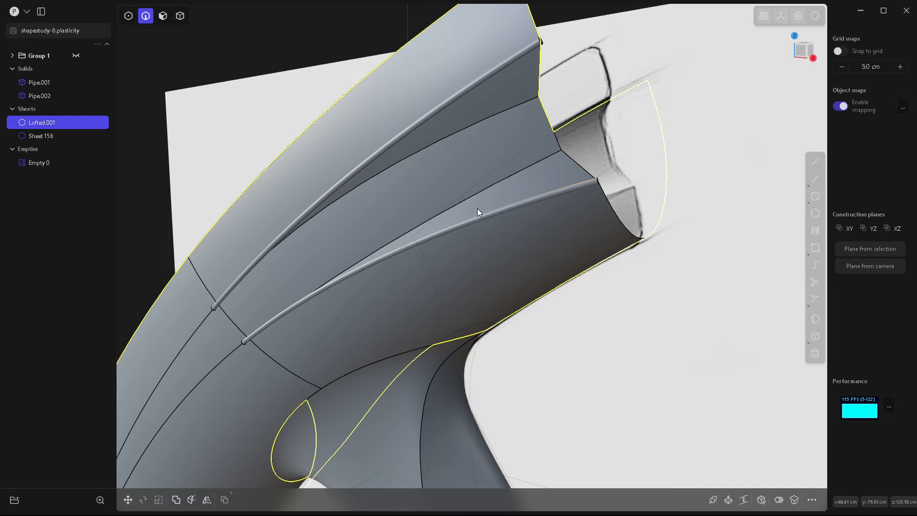
middle_click_drag(514, 197, 526, 239)
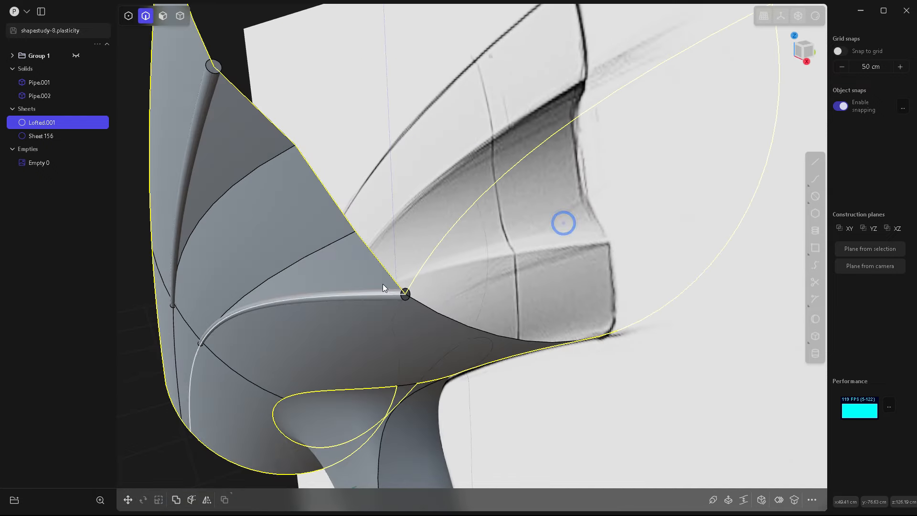
Step: Offset the lower pipe's open end face outward by about 5.7 cm so it projects past the tube sheet's edge
scroll(387, 283, "up", 5)
key("3")
left_click(442, 315)
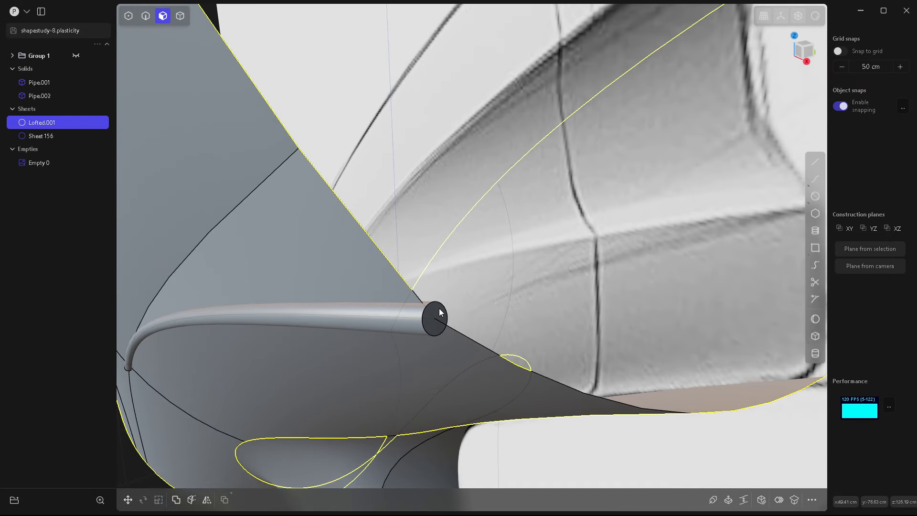
key("o")
left_click_drag(485, 307, 527, 307)
scroll(554, 357, "down", 5)
scroll(416, 185, "up", 5)
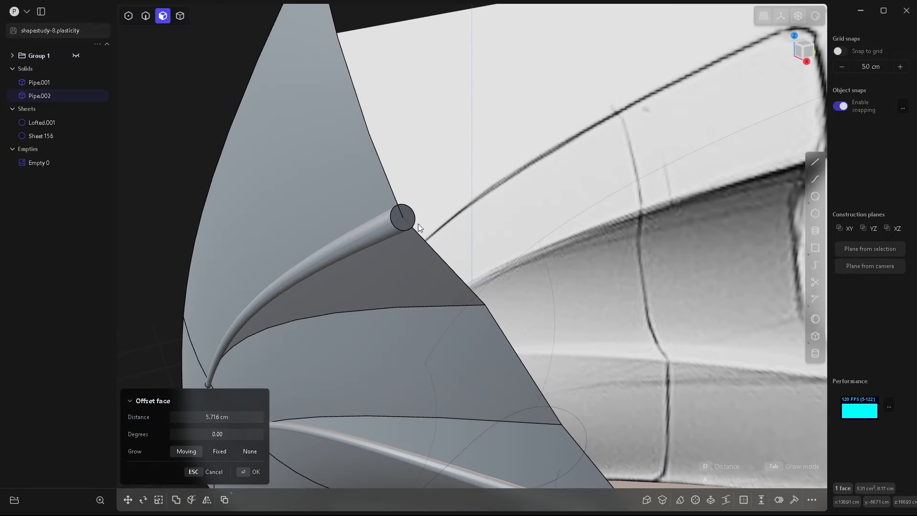
key("Return")
Step: Offset the upper pipe's end face outward so it also projects past the tube sheet's edge
left_click(409, 218)
left_click_drag(425, 210, 457, 199)
scroll(506, 296, "down", 8)
middle_click_drag(412, 242, 485, 263)
scroll(491, 260, "up", 5)
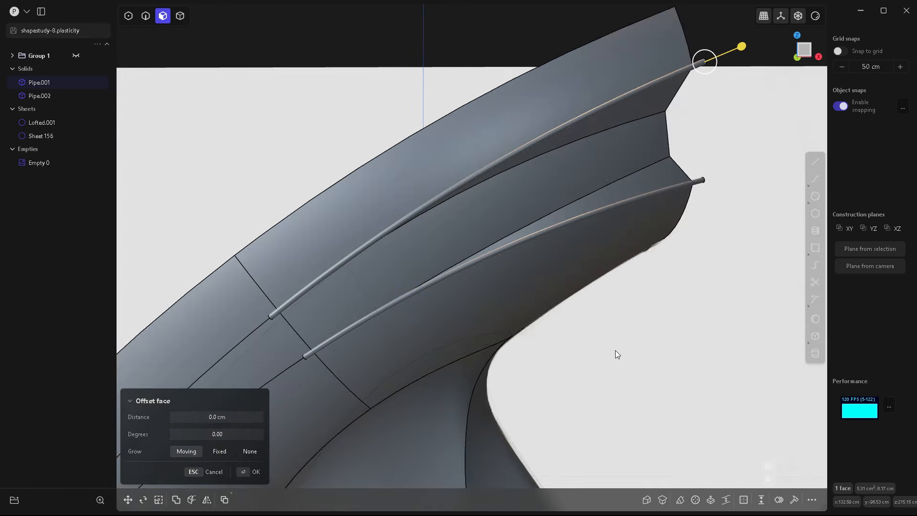
Step: Subtract both extended pipes from the tube sheet with a Boolean Diff
key("4")
left_click(614, 259)
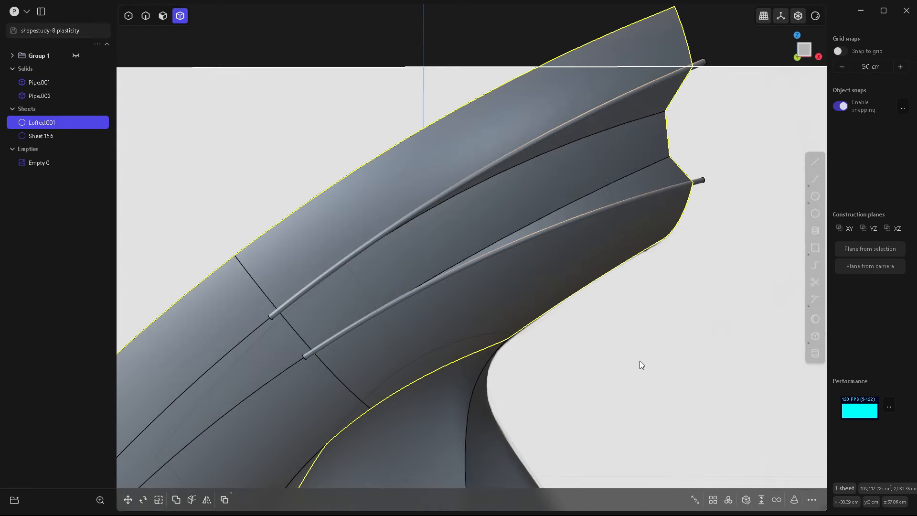
key("b")
left_click(587, 217)
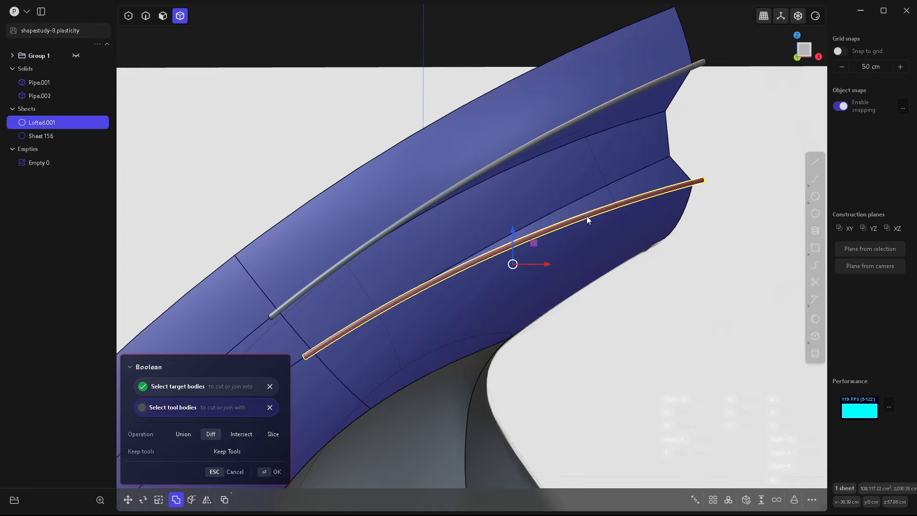
left_click(561, 132)
key("Return")
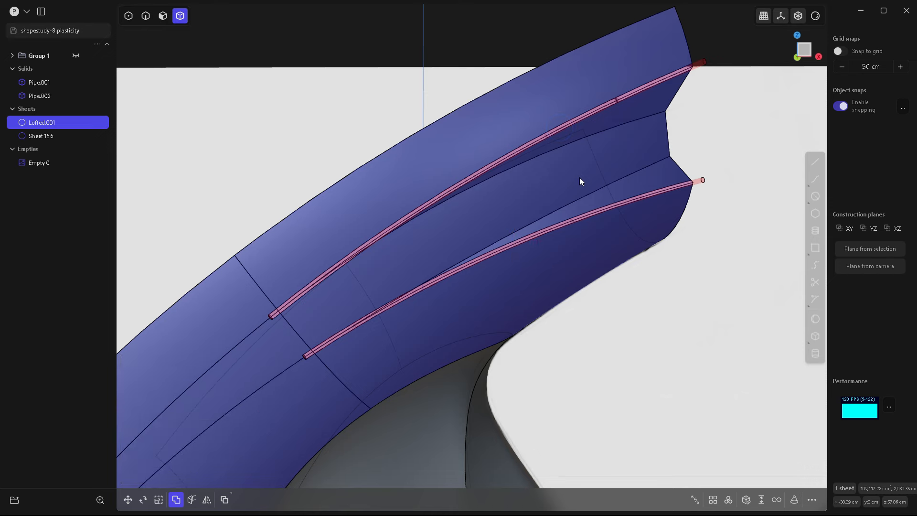
middle_click_drag(509, 246, 580, 243)
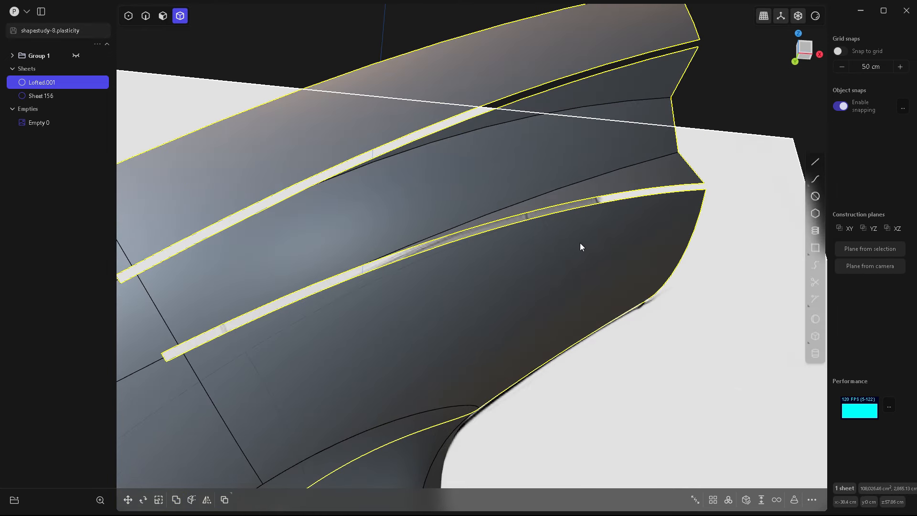
Step: Delete the narrow recess face bordering the lower pipe cut
key("2")
left_click(465, 268)
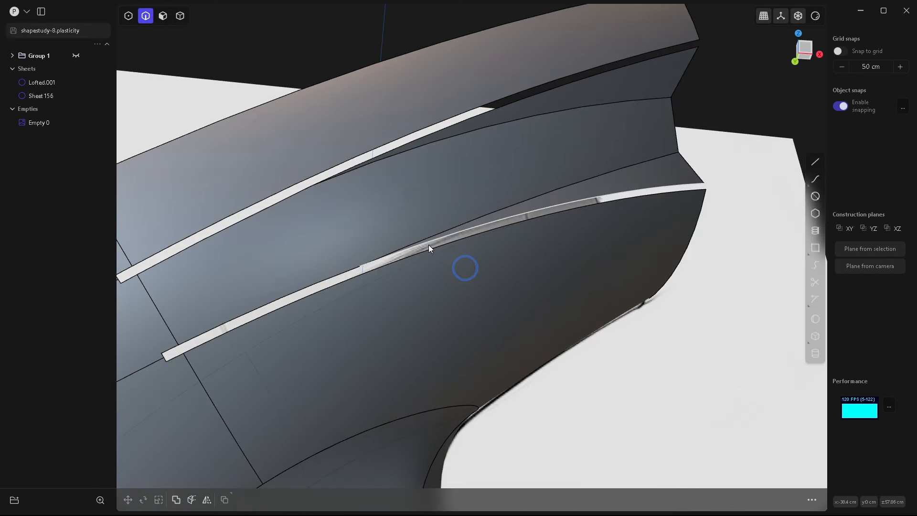
left_click(342, 273)
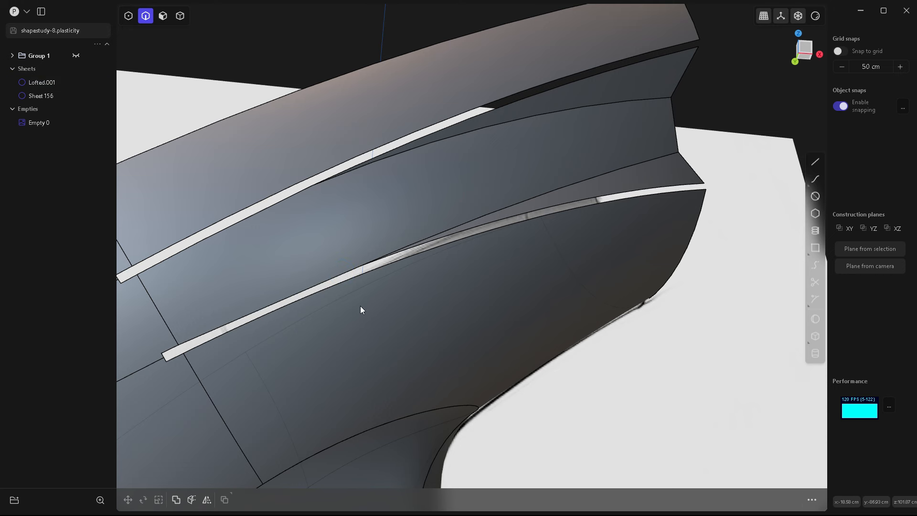
left_click(435, 240)
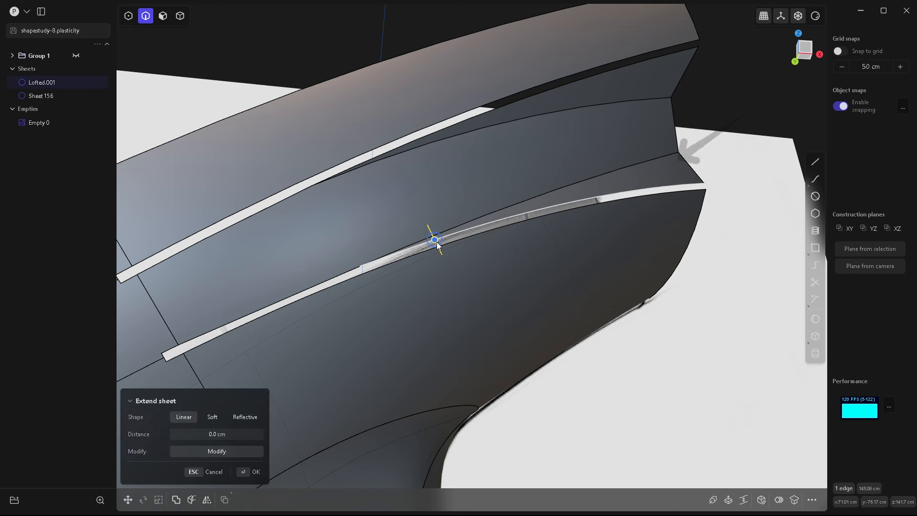
key("3")
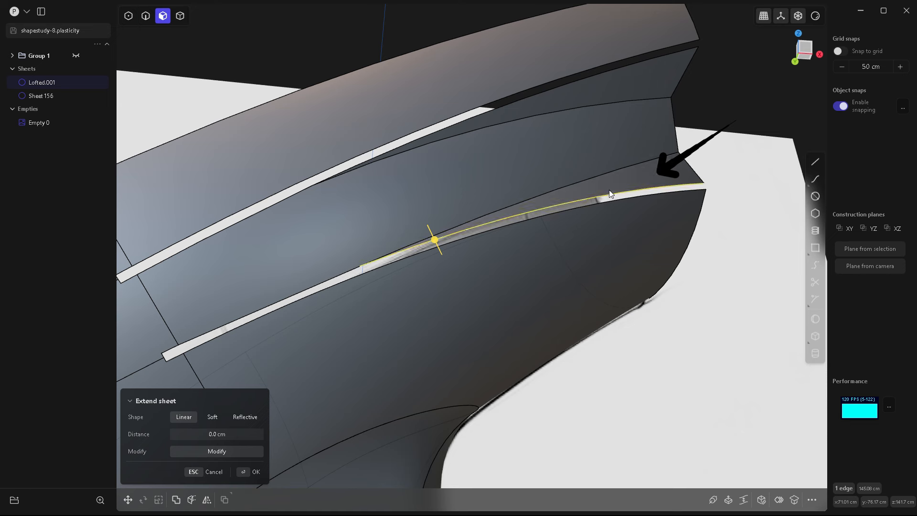
left_click(609, 190)
key("x")
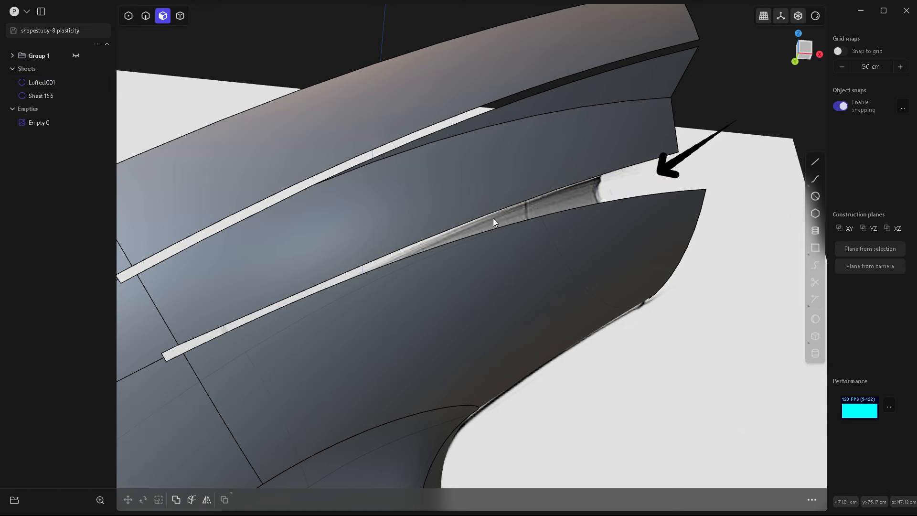
Step: Delete the leftover edges and the small end notch around the lower cut to leave two clean long borders
left_click(355, 267)
key("x")
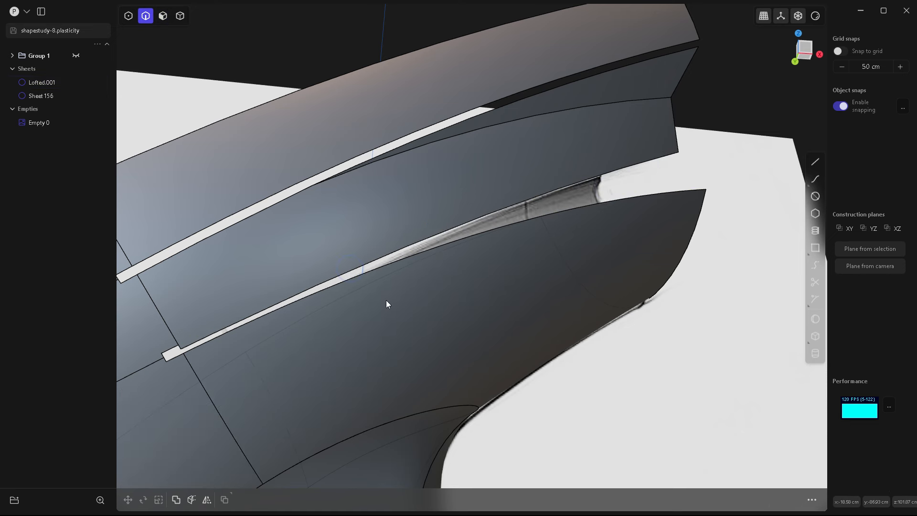
left_click(168, 360)
key("x")
left_click(159, 351)
key("x")
left_click(165, 349)
key("x")
left_click(175, 345)
key("x")
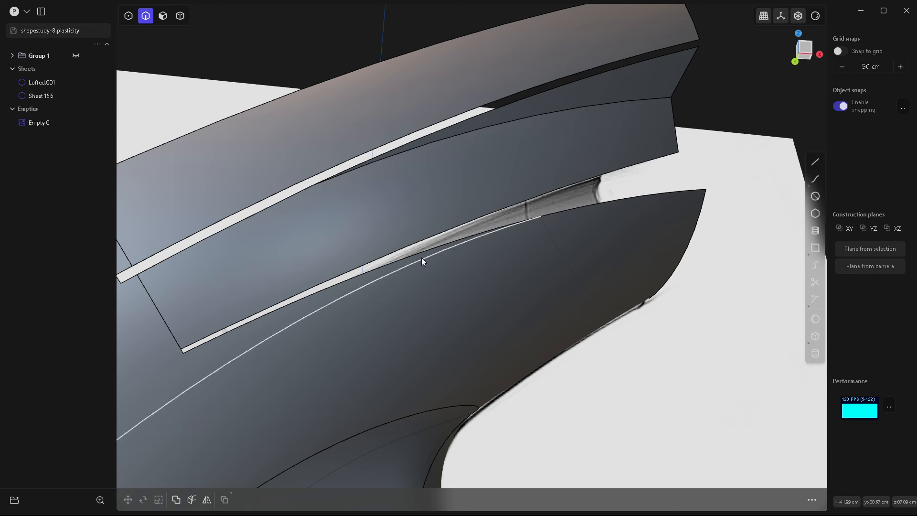
Step: Loft a G1-continuous surface between the two long edges of the lower gap, with tension 1.00
left_click(452, 241)
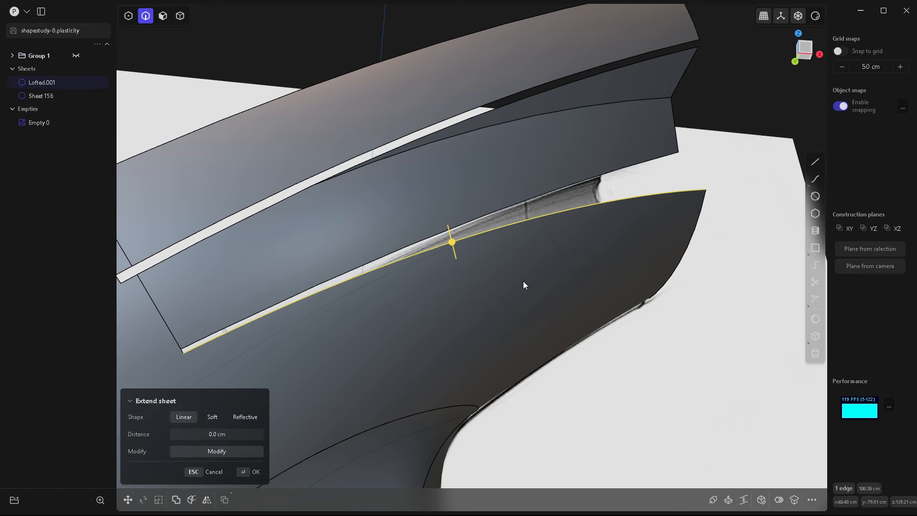
left_click(381, 262)
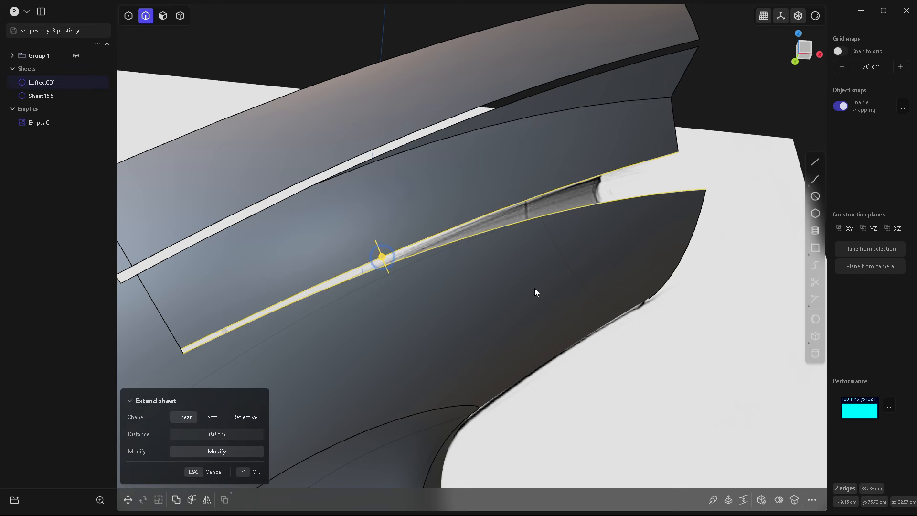
key("l")
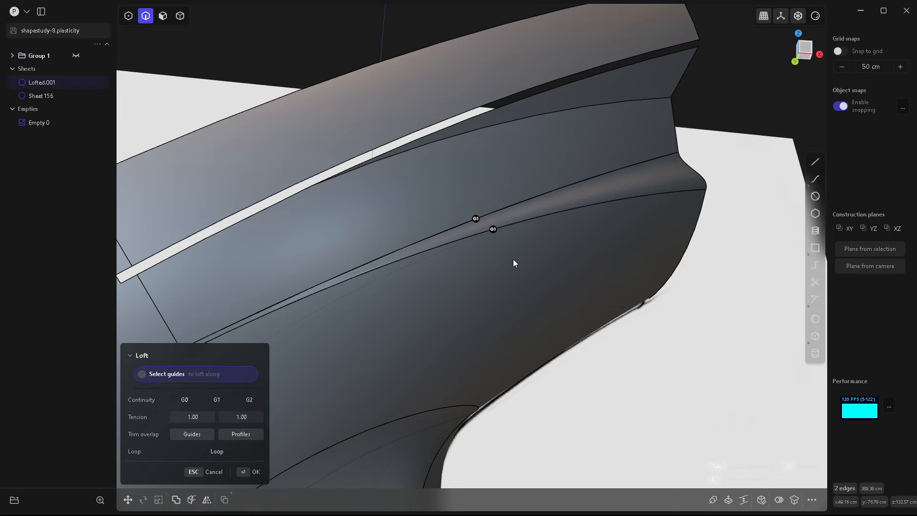
middle_click_drag(513, 260, 465, 254)
middle_click_drag(377, 306, 352, 295)
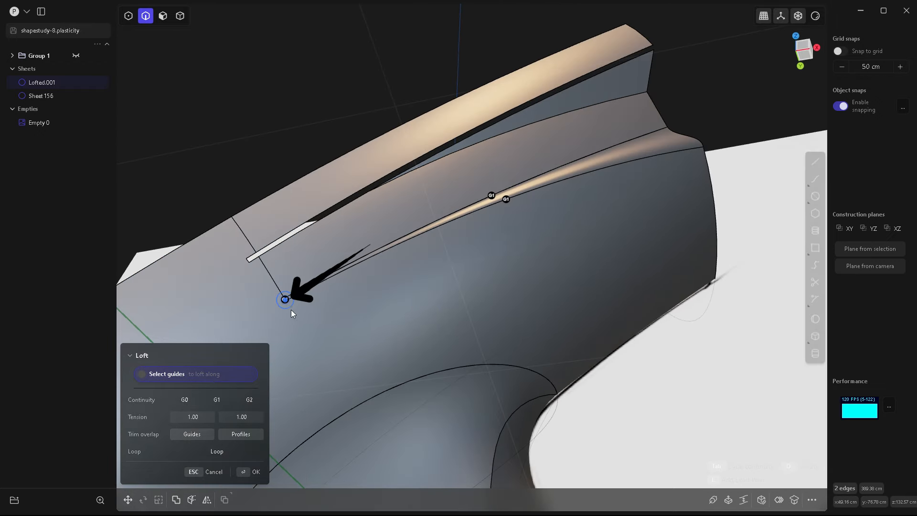
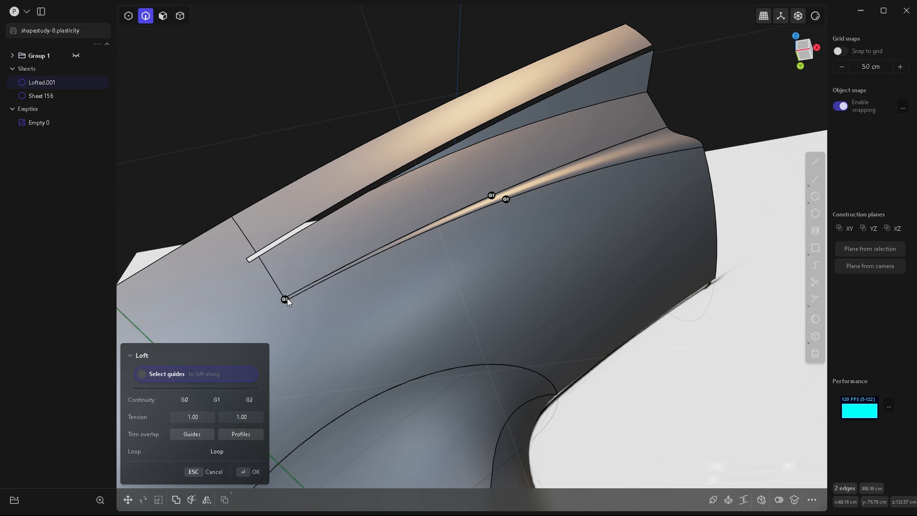
key("Return")
key("Escape")
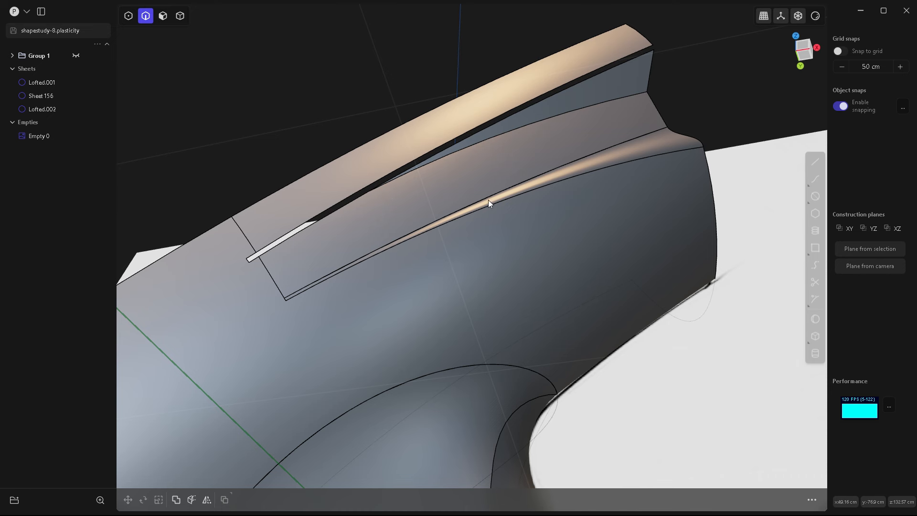
Step: Delete the narrow recess face bordering the upper pipe cut
key("3")
left_click(537, 116)
key("Delete")
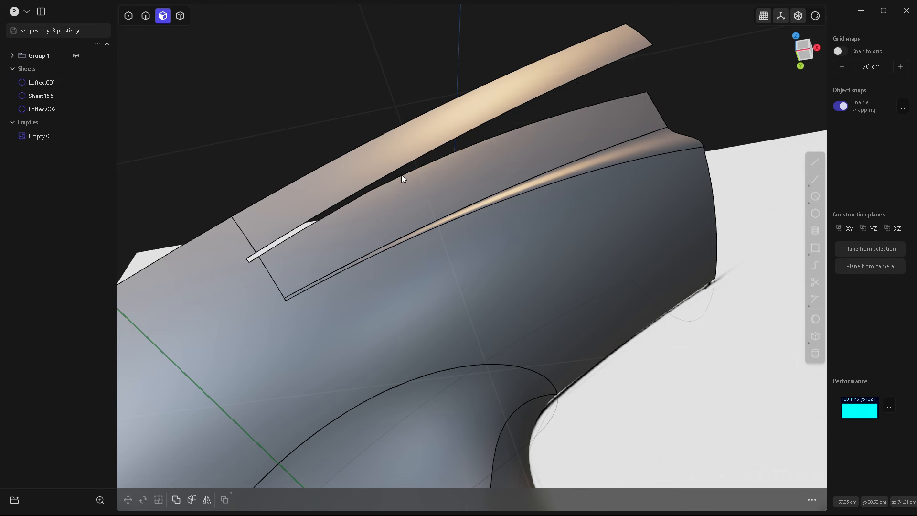
Step: Delete the leftover edges and the small end notch around the upper cut
key("2")
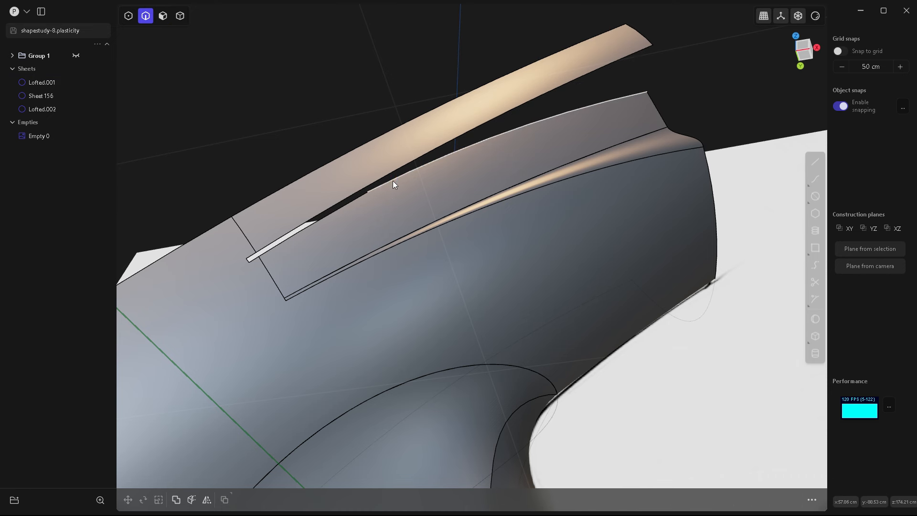
left_click(356, 199)
key("Escape")
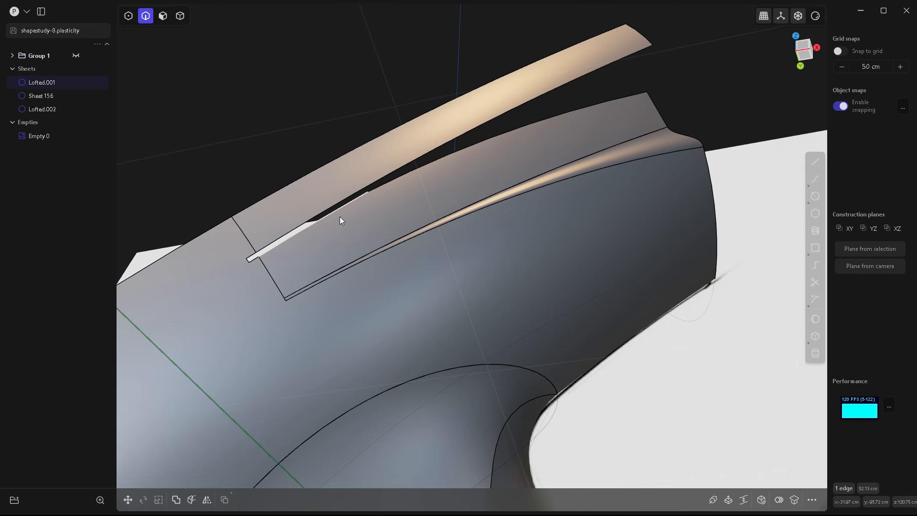
key("Escape")
left_click(253, 260)
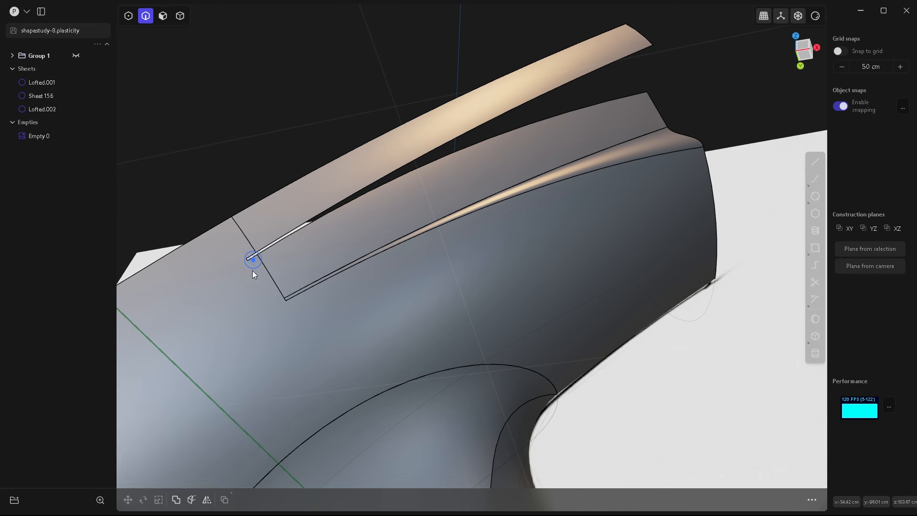
left_click(247, 260)
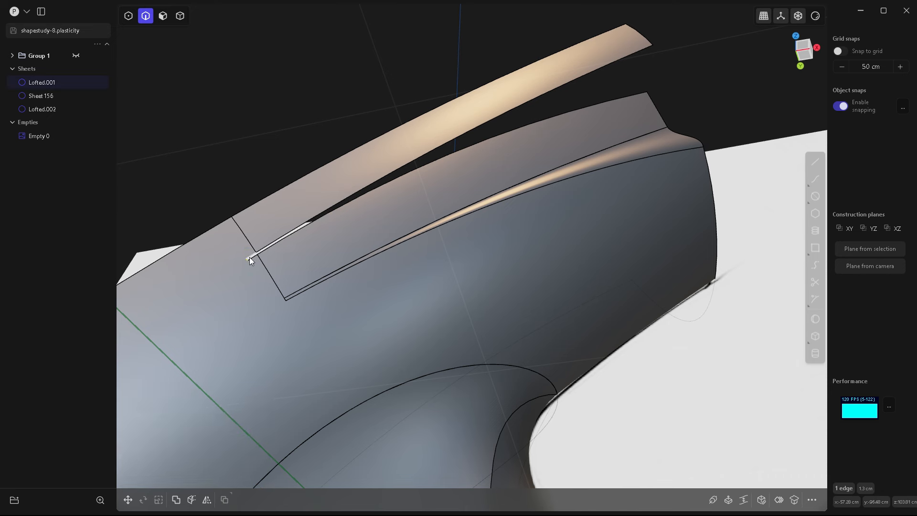
left_click(249, 257)
left_click(253, 266)
key("Delete")
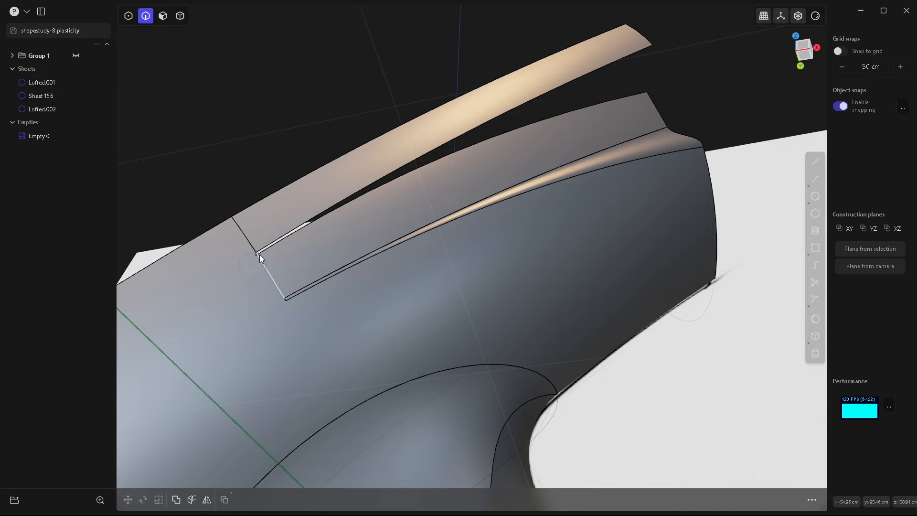
left_click(256, 253)
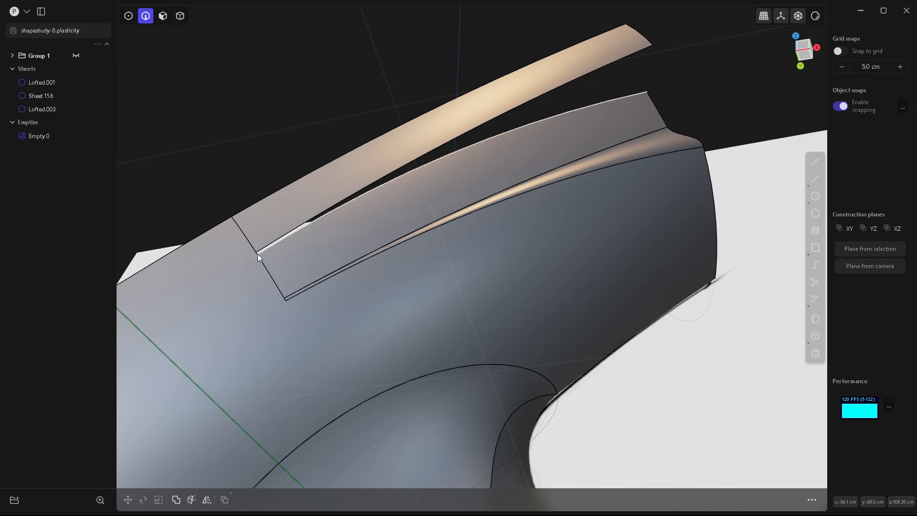
Step: Loft a G1-continuous surface between the two long edges of the upper gap, with tension 1.00
scroll(257, 253, "up", 3)
scroll(255, 251, "up", 2)
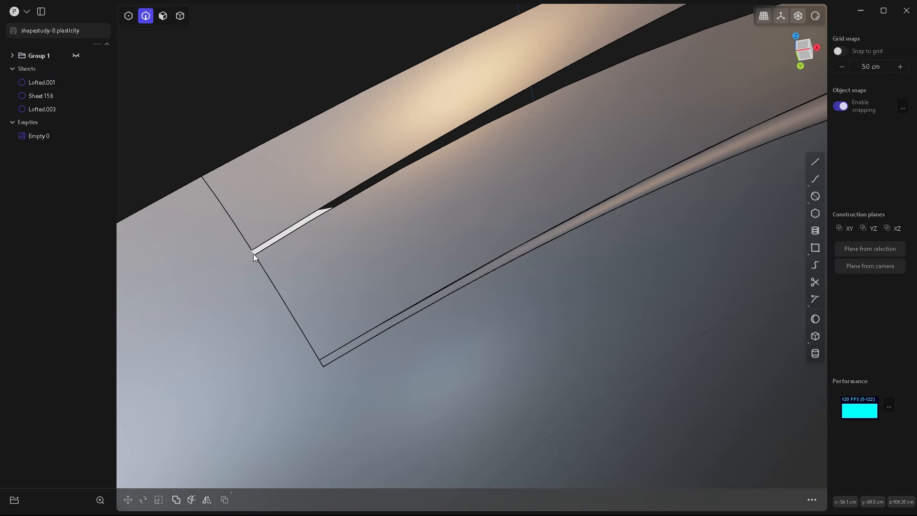
scroll(273, 253, "down", 2)
scroll(273, 253, "down", 3)
double_click(449, 162)
key("e")
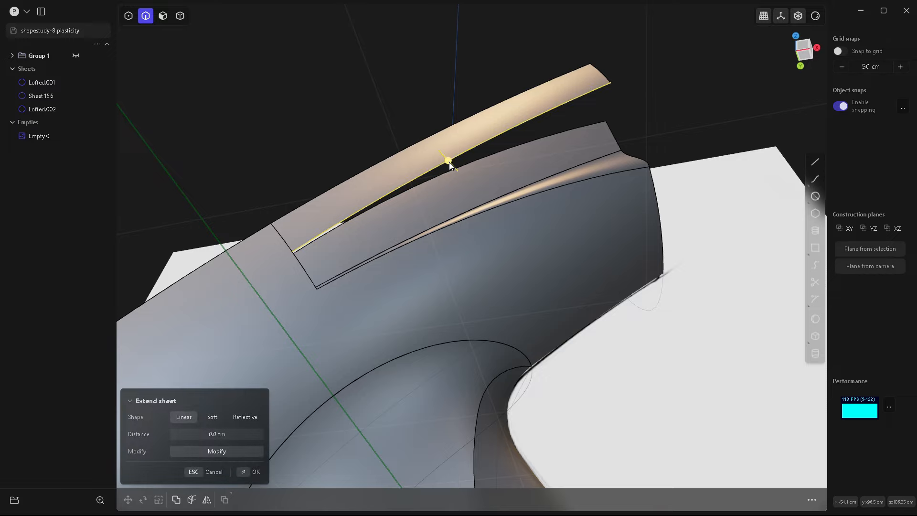
key("l")
scroll(287, 256, "up", 3)
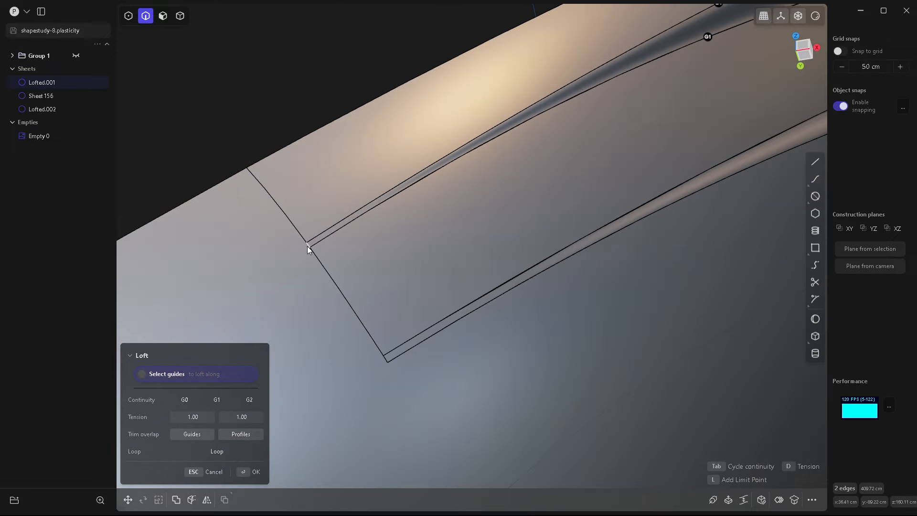
scroll(231, 268, "down", 5)
left_click(642, 147)
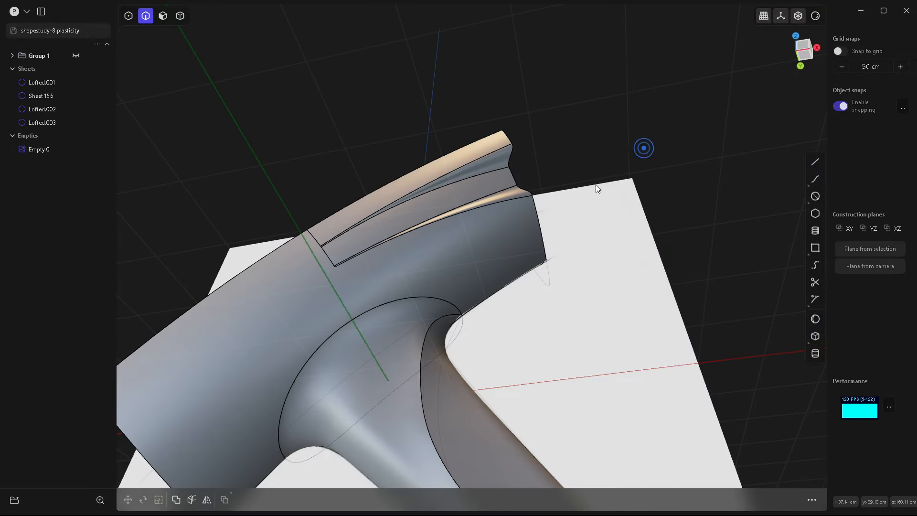
Step: Join the two lofted recess surfaces with the tube sheet into one sheet
key("4")
left_click(460, 256)
left_click(494, 202, "shift")
left_click(492, 157, "shift")
left_click(677, 503)
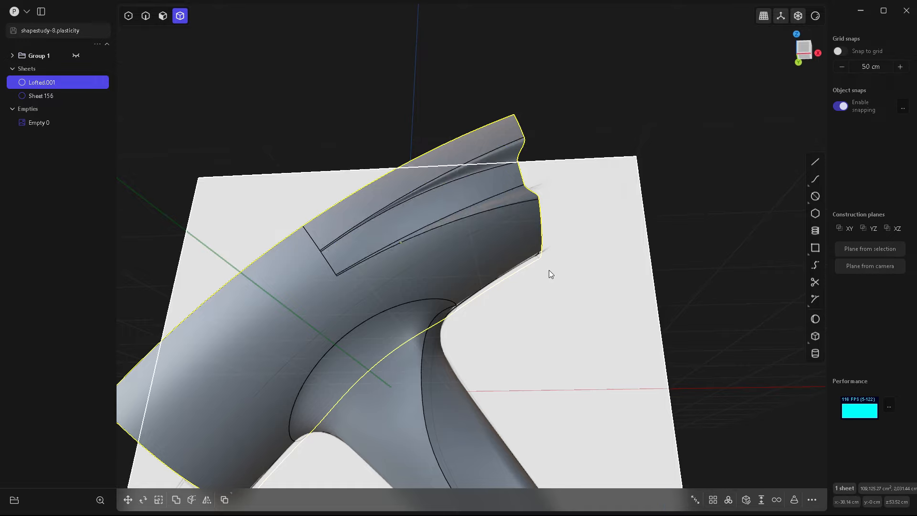
Step: Join the tube sheet with the handle sheet
scroll(548, 271, "down", 3)
left_click(724, 198)
middle_click_drag(723, 198, 438, 269)
scroll(511, 276, "up", 3)
scroll(502, 302, "down", 3)
scroll(385, 284, "up", 5)
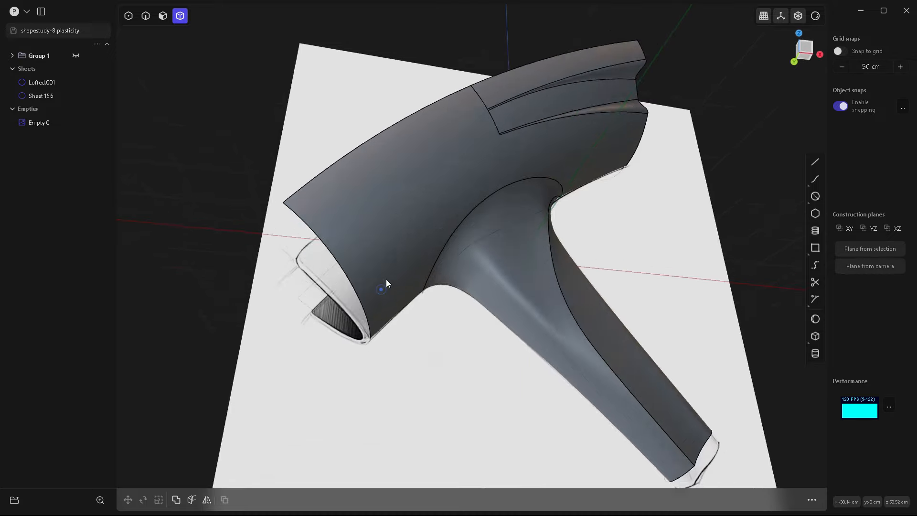
left_click(526, 306)
mouse_move(526, 306)
middle_mouse_down()
mouse_move(546, 307)
mouse_move(537, 306)
middle_mouse_up()
left_click(411, 219, "shift")
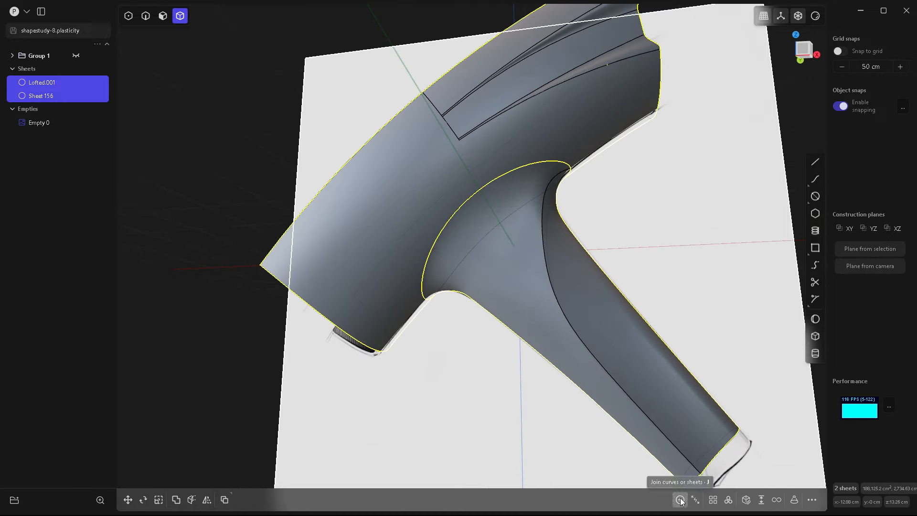
left_click(680, 499)
Step: Hide the Empty 0 reference image and switch to edge selection
middle_click_drag(485, 248, 440, 296)
key("2")
left_click(77, 110)
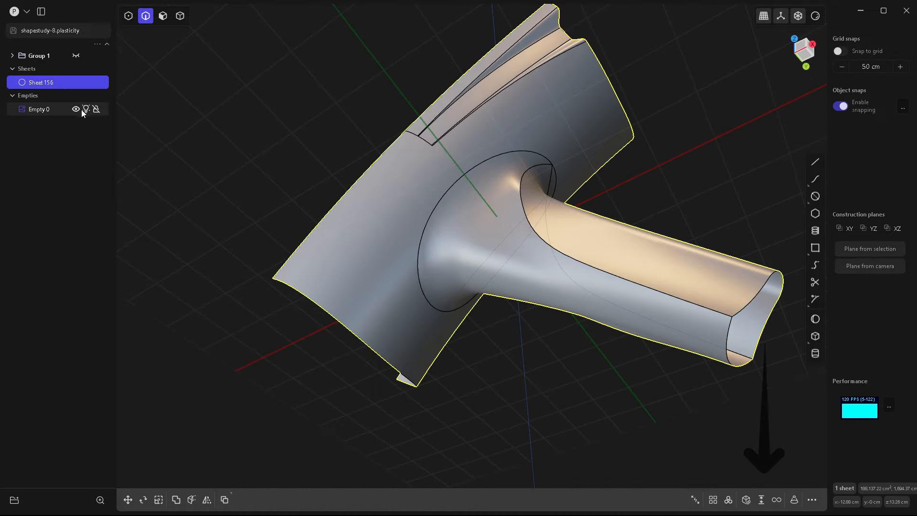
Step: Patch the open end of the handle with G0 continuity
double_click(750, 301)
key("e")
left_click(761, 499)
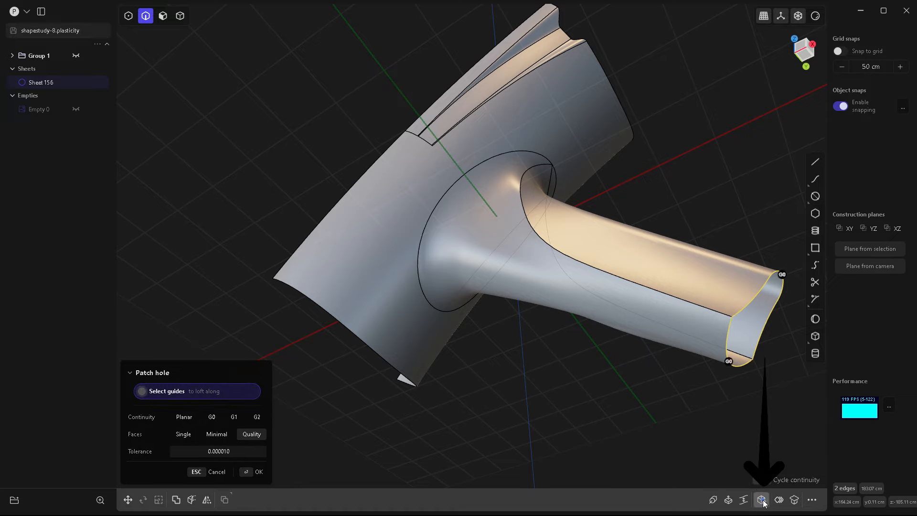
key("Return")
middle_click_drag(622, 418, 472, 198)
left_click(471, 197)
left_click(542, 122, "shift")
key("Escape")
Step: Mirror the whole sheet along the Y axis, slicing it at the mirror plane and merging the halves together
key("4")
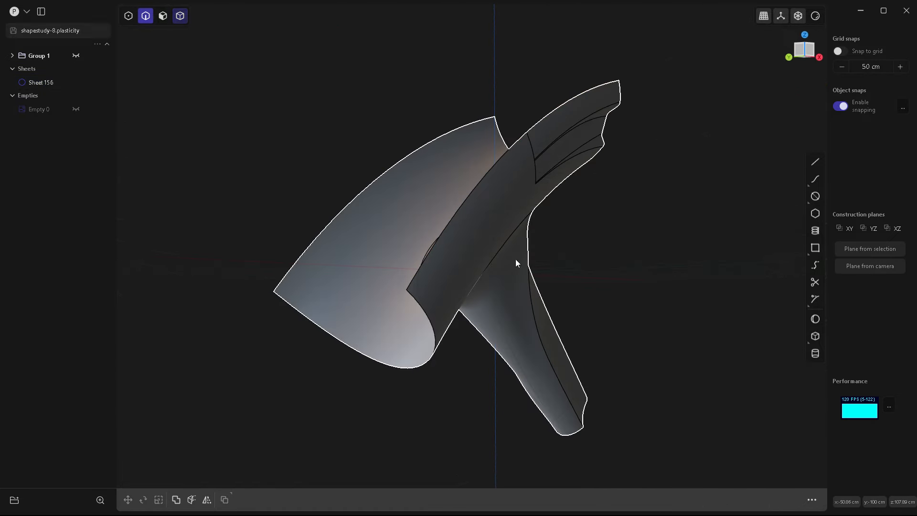
left_click(515, 259)
middle_click_drag(615, 242, 500, 145)
scroll(500, 146, "up", 3)
scroll(525, 194, "down", 3)
key("alt+x")
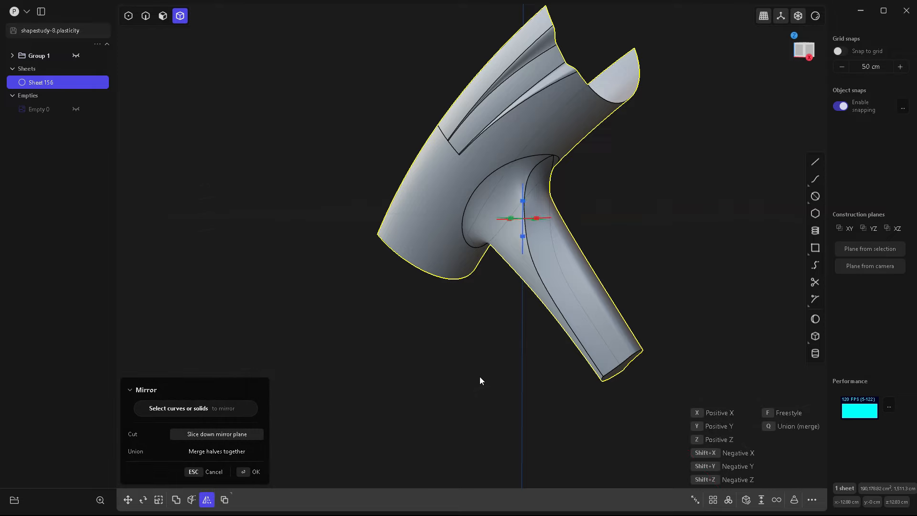
middle_click_drag(479, 377, 433, 313)
scroll(447, 303, "up", 3)
left_click(490, 218)
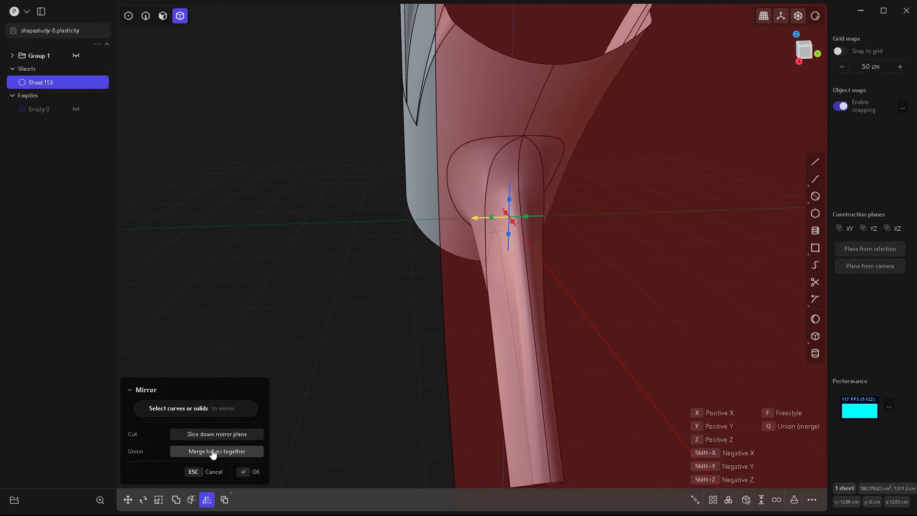
left_click(358, 256)
left_click(359, 254)
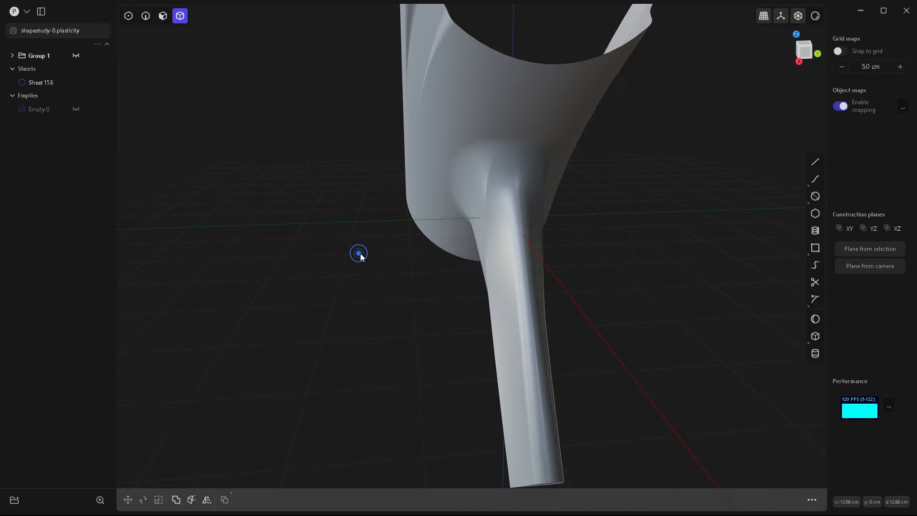
Step: Loft a G0 surface across the tube's open side between its long edges and join it with the main sheet
middle_click_drag(381, 224, 467, 209)
key("2")
left_click(445, 177)
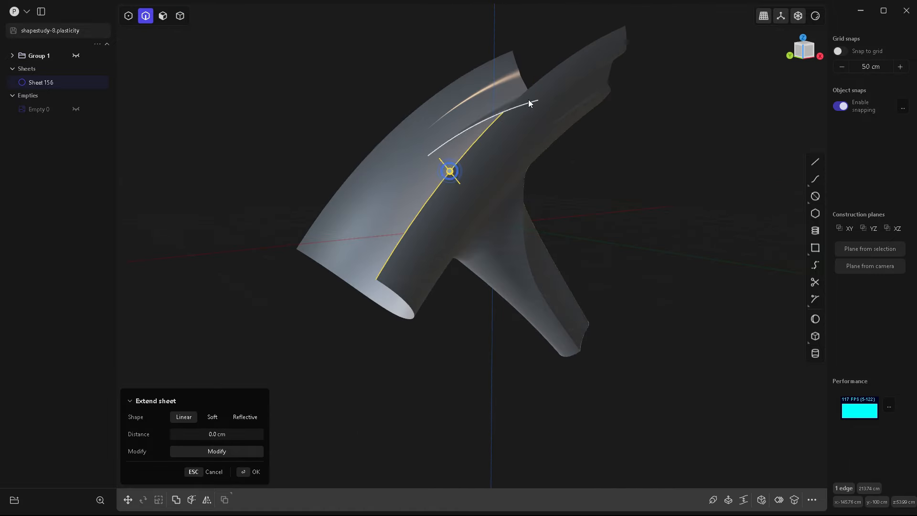
left_click(545, 76)
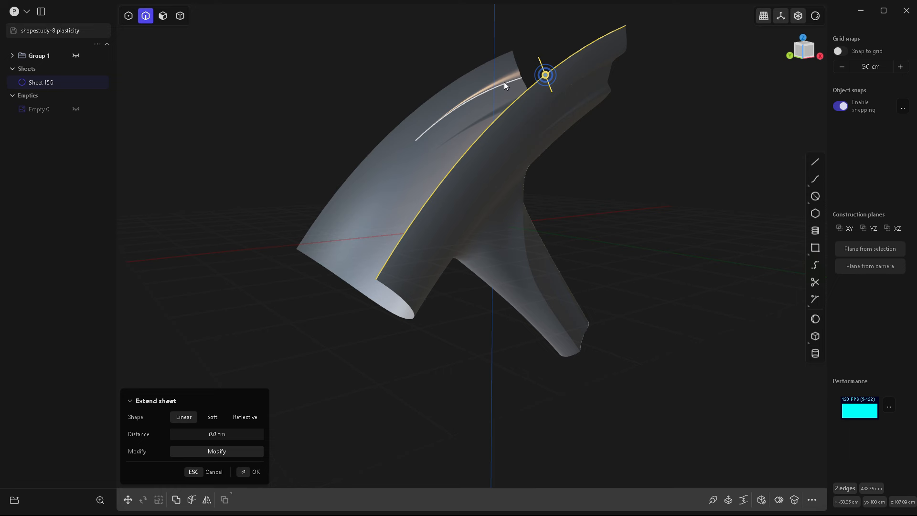
left_click(456, 76)
key("l")
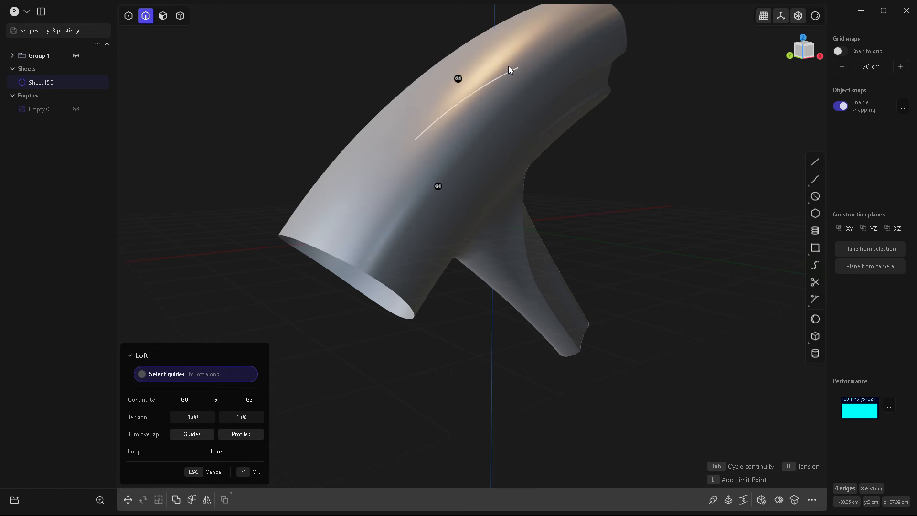
key("Tab")
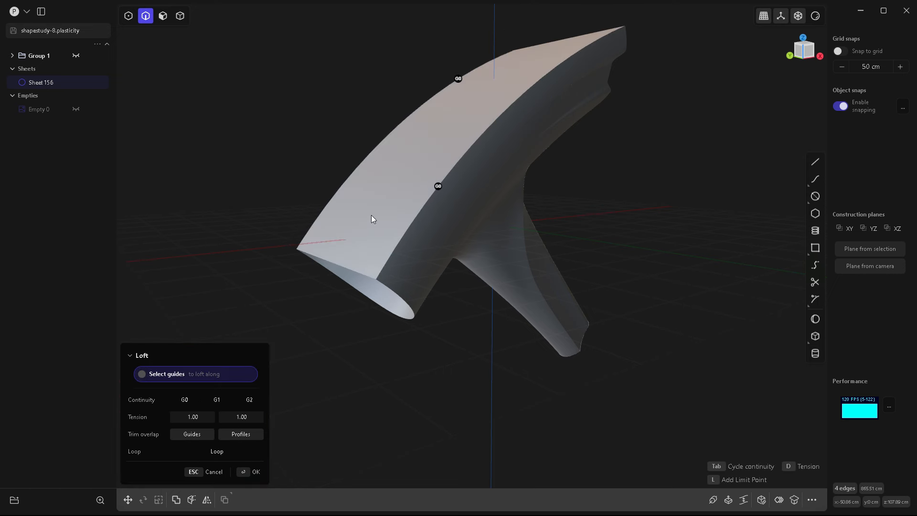
key("Return")
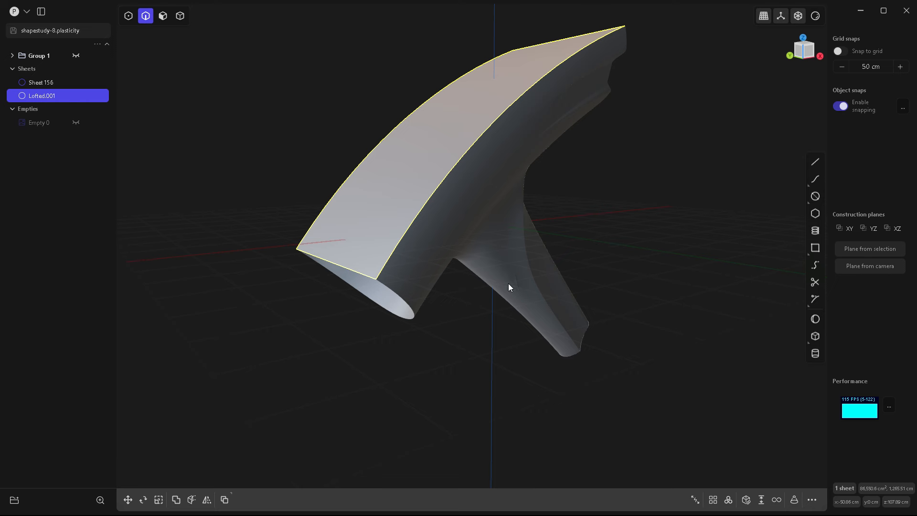
left_click(417, 285, "shift")
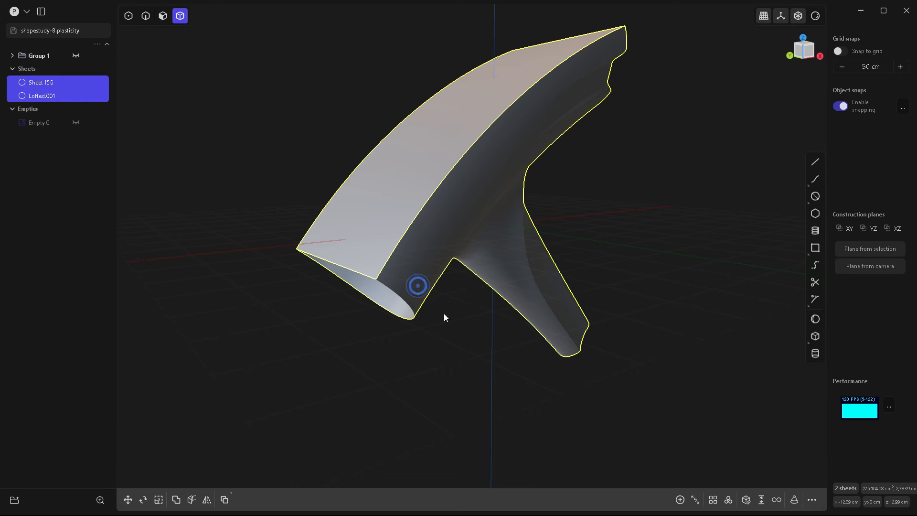
left_click(679, 500)
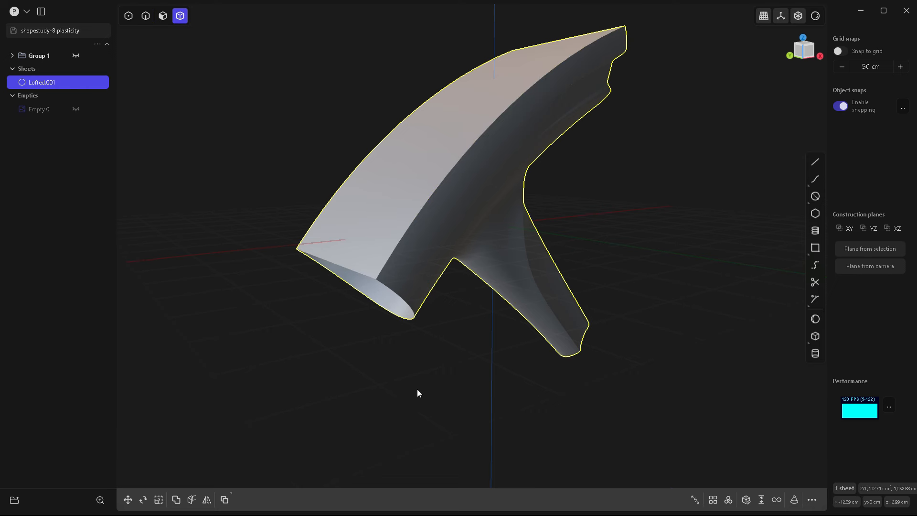
Step: Patch the open lower end of the tube, comparing its outline with the Empty 0 reference image in front view
middle_click_drag(417, 389, 434, 373)
key("2")
double_click(412, 282)
key("e")
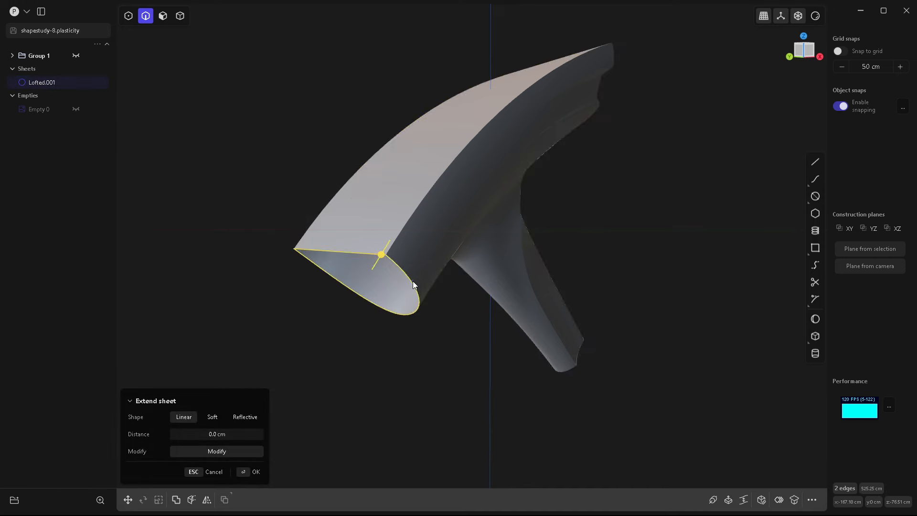
middle_click_drag(412, 281, 457, 347)
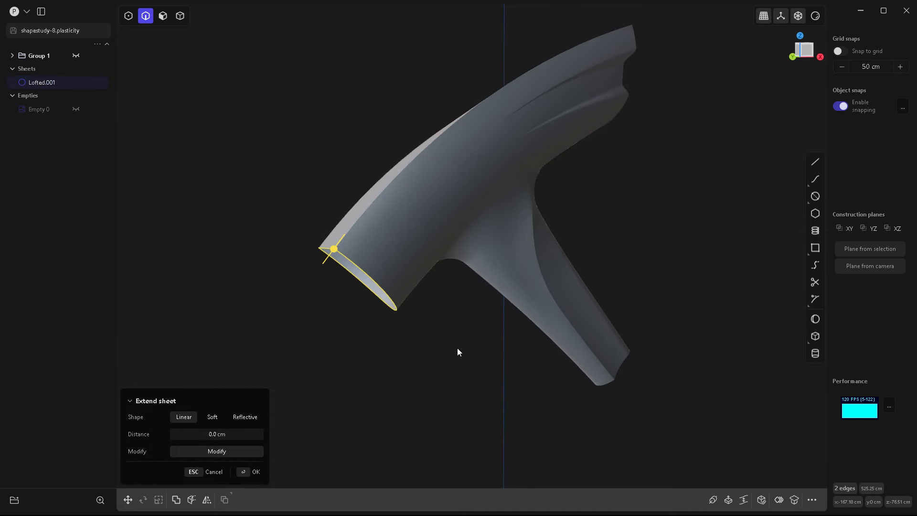
key("KP_1")
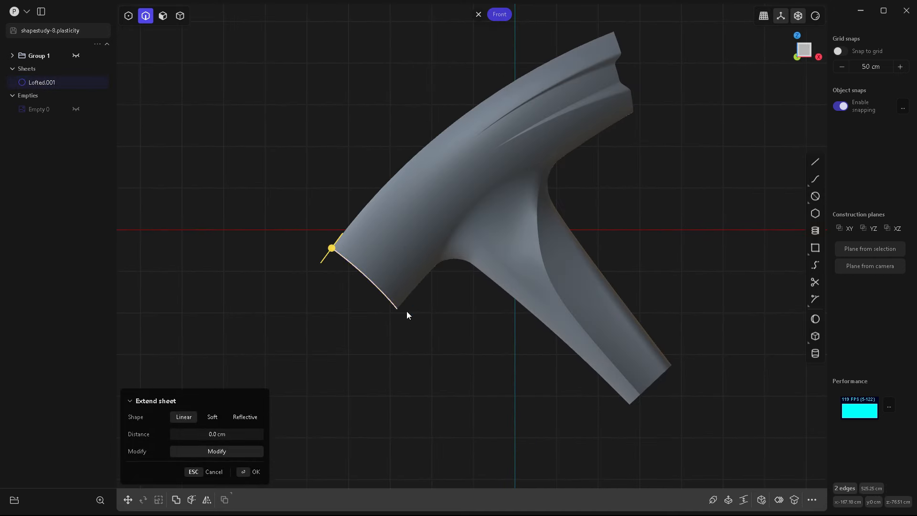
left_click(76, 109)
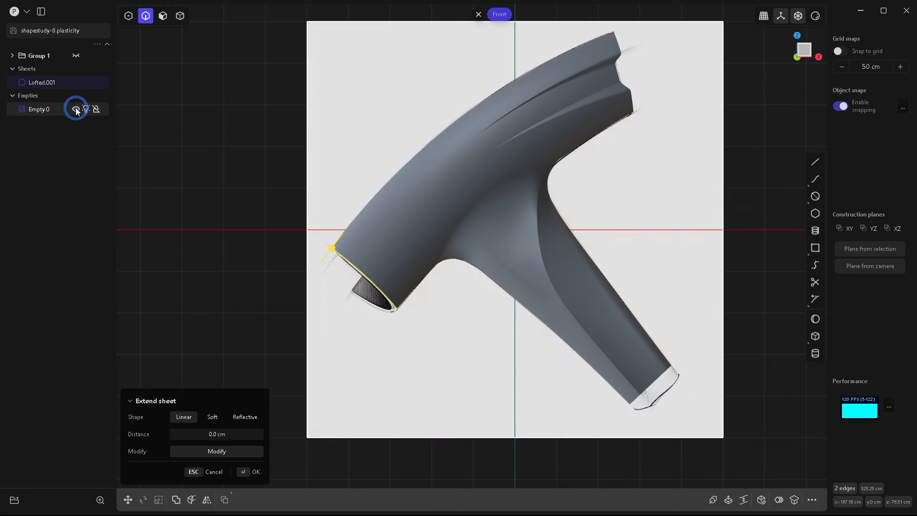
left_click(76, 109)
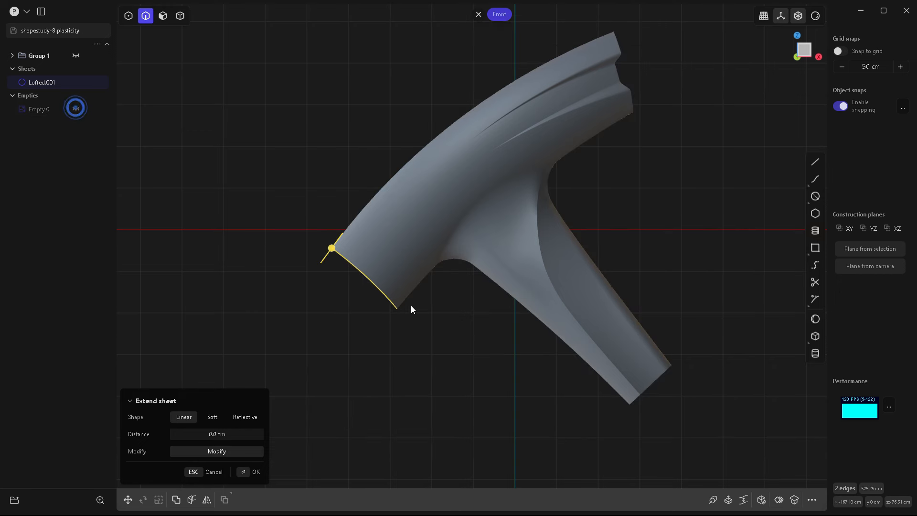
mouse_move(455, 334)
middle_mouse_down()
mouse_move(507, 334)
mouse_move(469, 333)
middle_mouse_up()
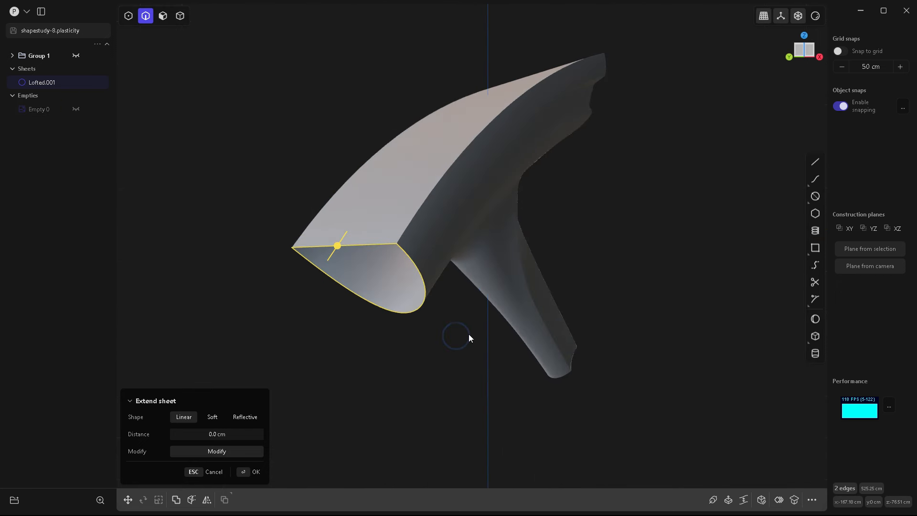
left_click(760, 499)
middle_click_drag(657, 181, 714, 202)
key("Return")
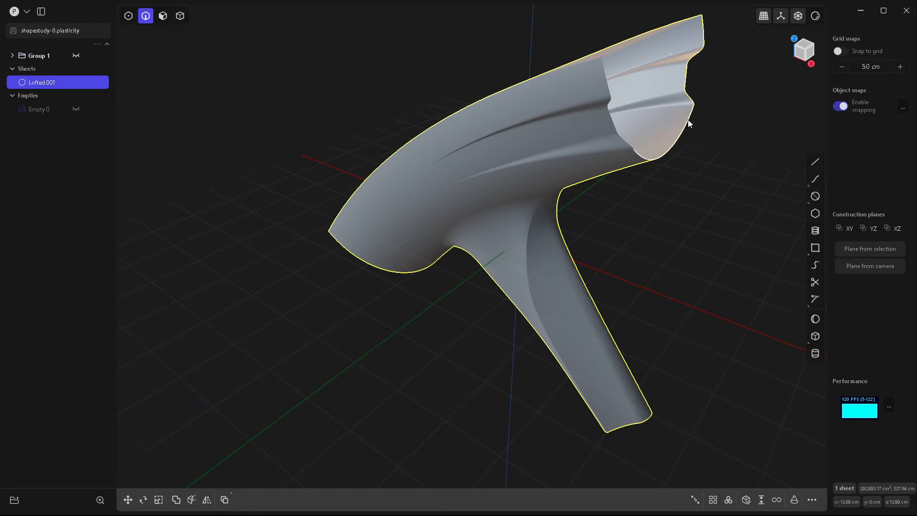
Step: Try to patch the open upper end of the tube with G1 continuity
double_click(687, 119)
mouse_move(669, 201)
middle_mouse_down()
mouse_move(641, 204)
mouse_move(674, 194)
middle_mouse_up()
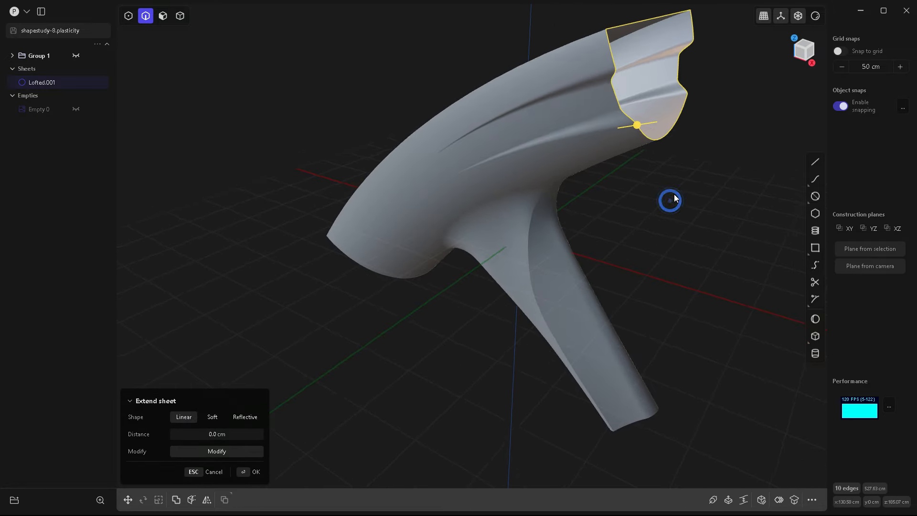
left_click(761, 500)
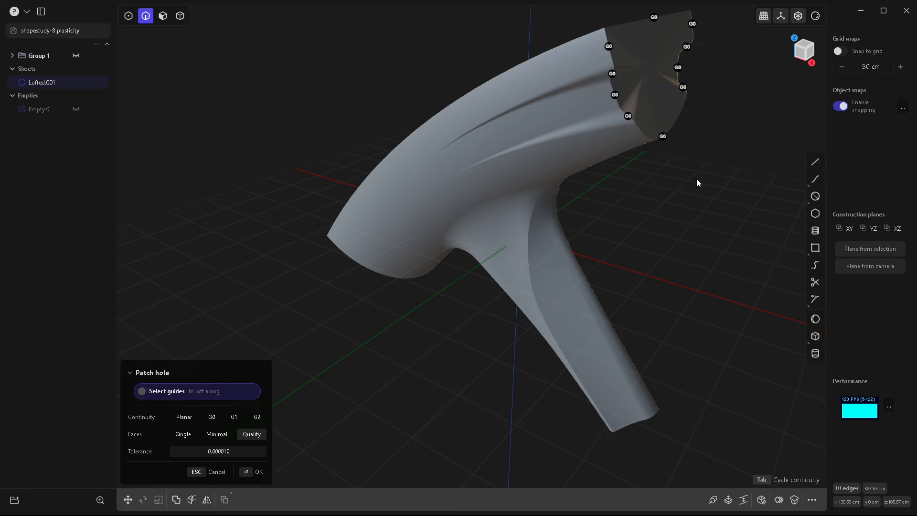
middle_click_drag(695, 180, 669, 191)
middle_click_drag(653, 231, 599, 236)
key("Tab")
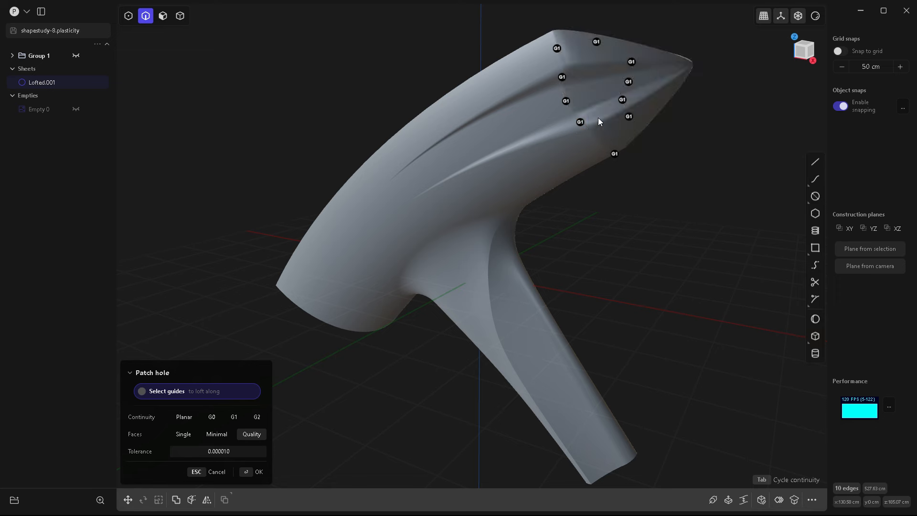
key("Escape")
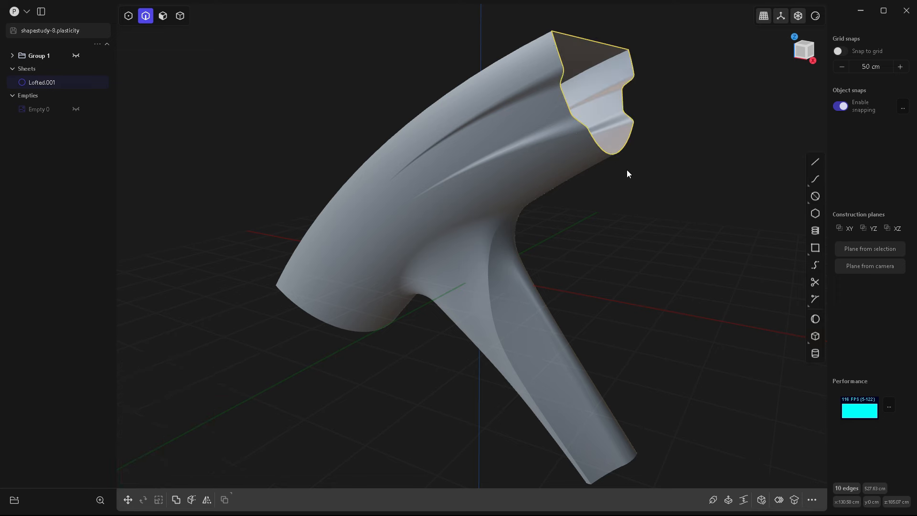
Step: Draw a slanted line about 180 cm long across the tube's uneven upper end in front view
middle_click_drag(669, 188, 641, 187)
key("KP_1")
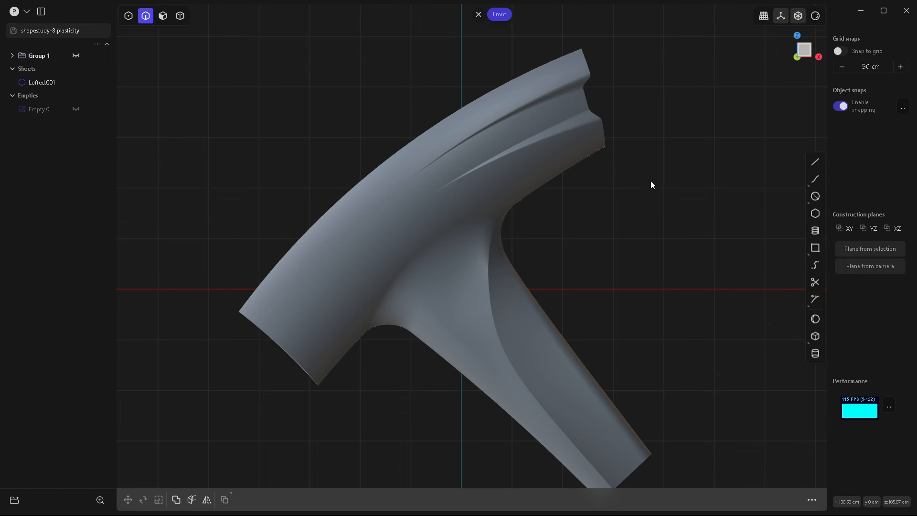
left_click(815, 161)
left_click(567, 27)
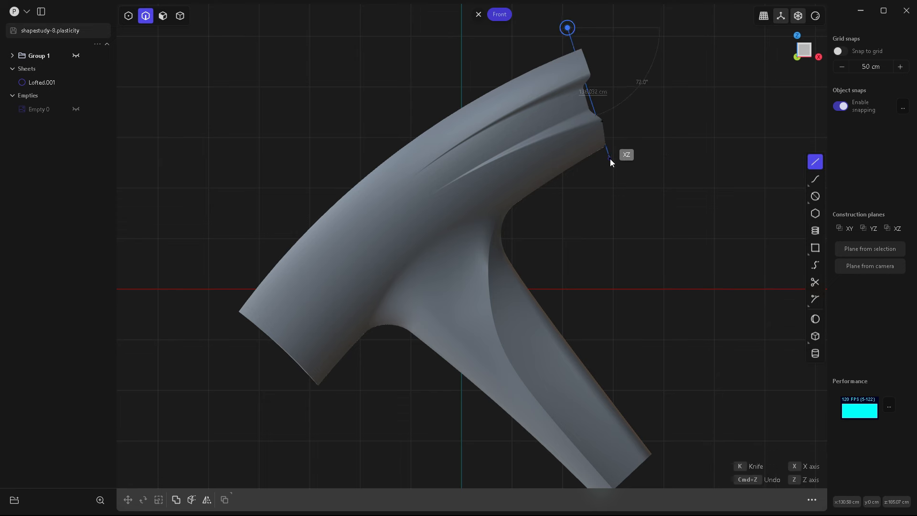
left_click(609, 204)
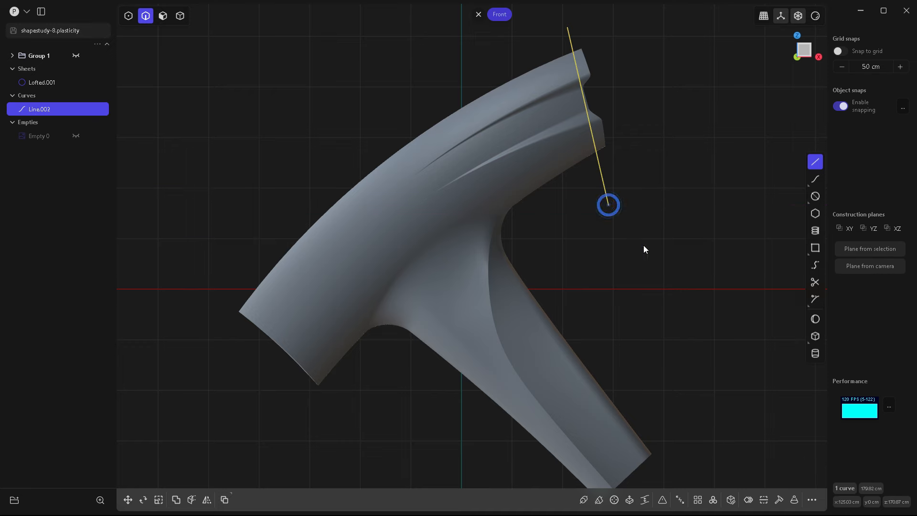
Step: Cut the sheet along the slanted line, then delete the uneven end piece and the line
key("c")
left_click(558, 164)
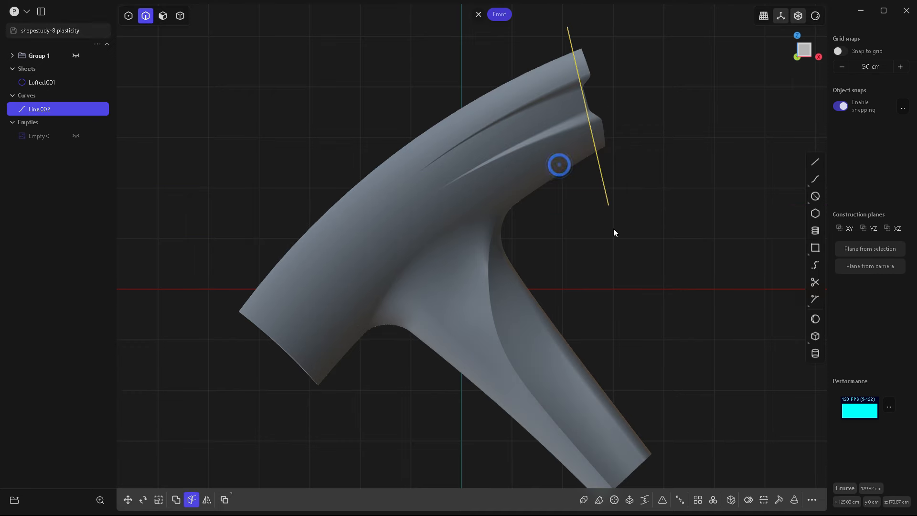
key("Delete")
left_click(604, 164)
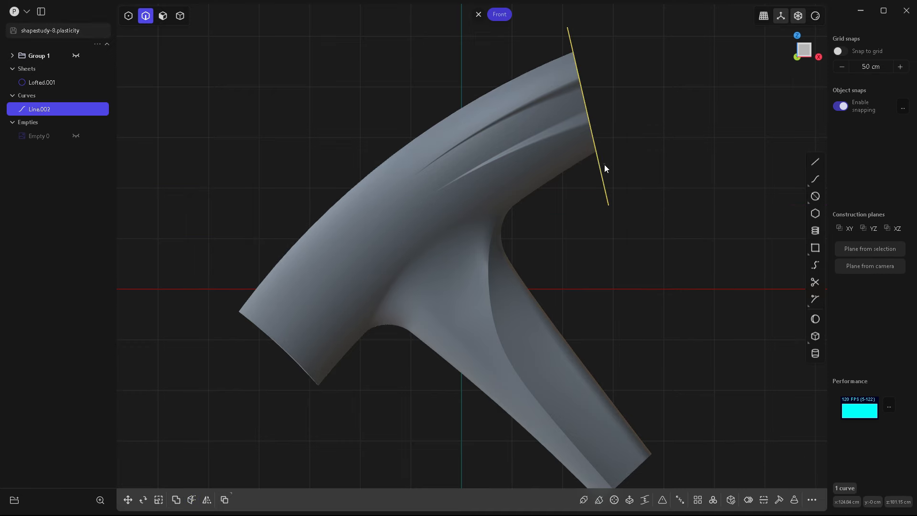
key("Delete")
Step: Patch the trimmed upper end of the tube with G0 continuity
middle_click_drag(604, 164, 578, 187)
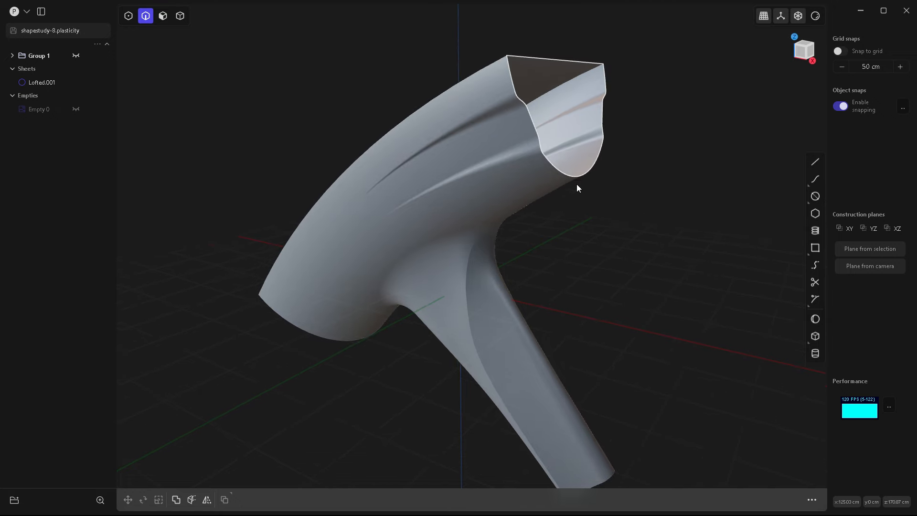
double_click(576, 177)
key("e")
left_click(761, 499)
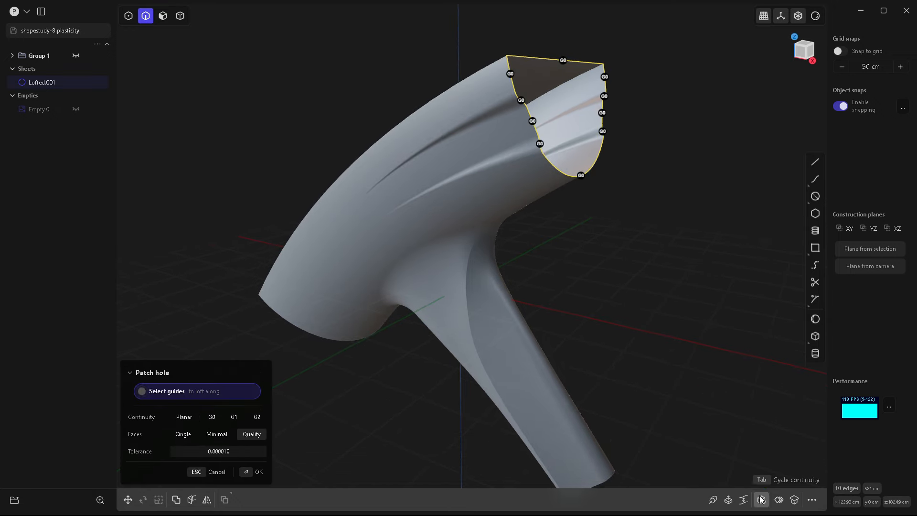
key("Return")
left_click(633, 253)
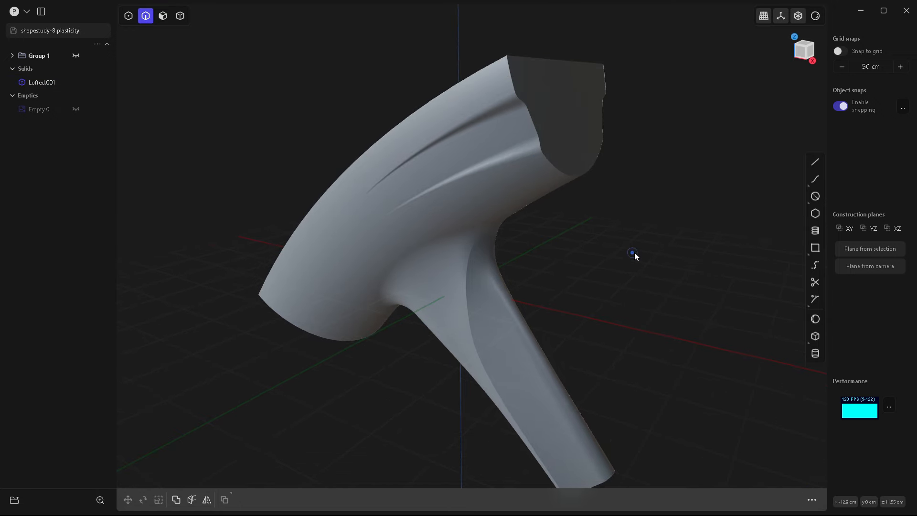
Step: Hollow the solid with a thickness of -10.415 cm, leaving the flat top face and both end faces of the main tube open
middle_click_drag(634, 252, 554, 180)
left_click(540, 157)
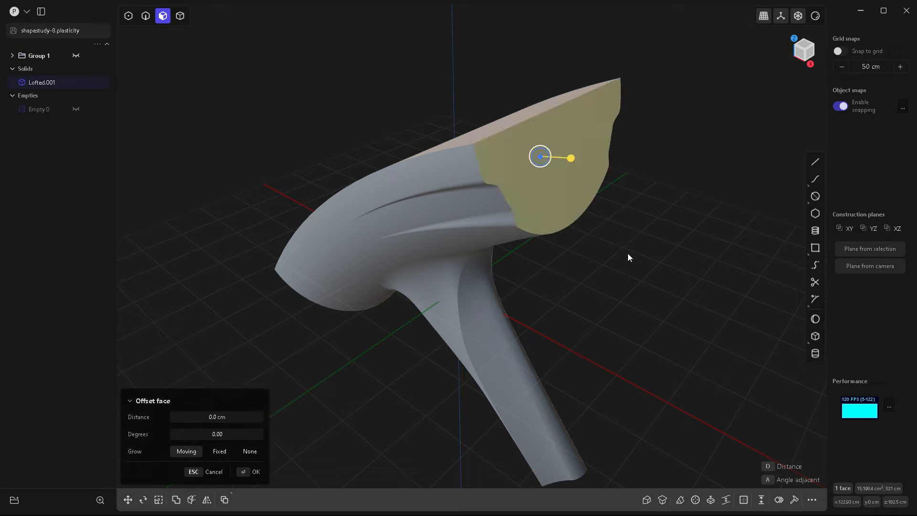
middle_click_drag(628, 253, 390, 285)
left_click(517, 176, "shift")
left_click(390, 285, "shift")
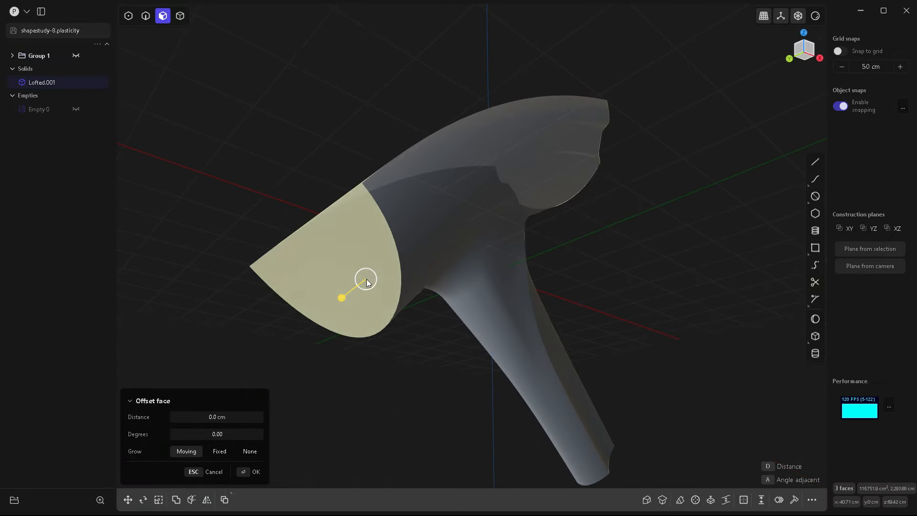
middle_click_drag(691, 206, 681, 360)
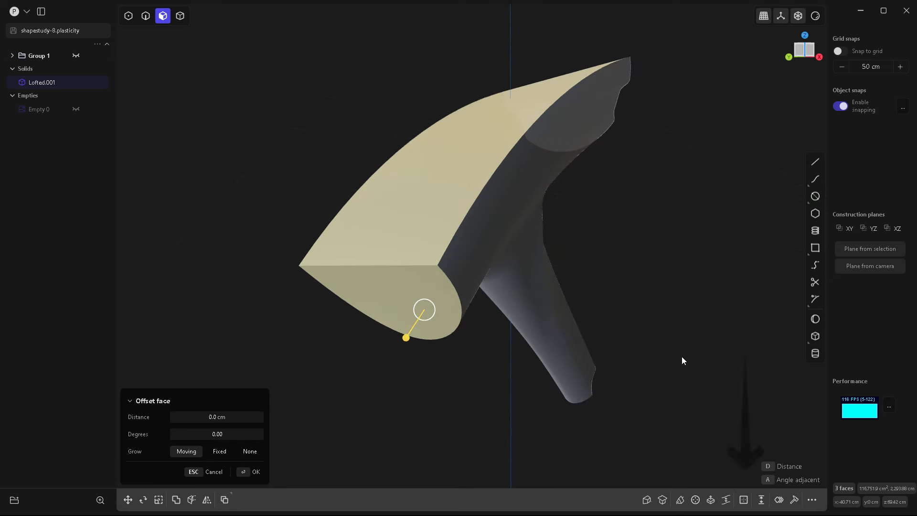
left_click(745, 499)
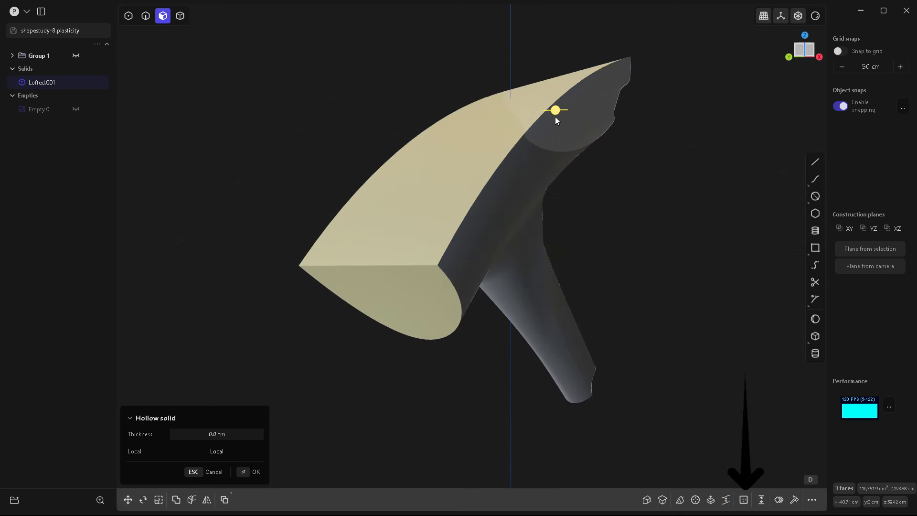
left_click_drag(554, 111, 553, 112)
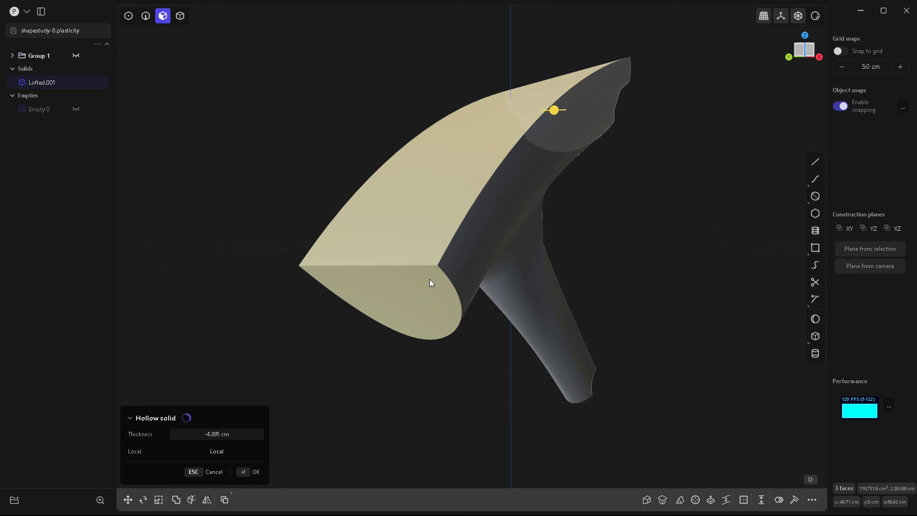
middle_click_drag(632, 248, 518, 213)
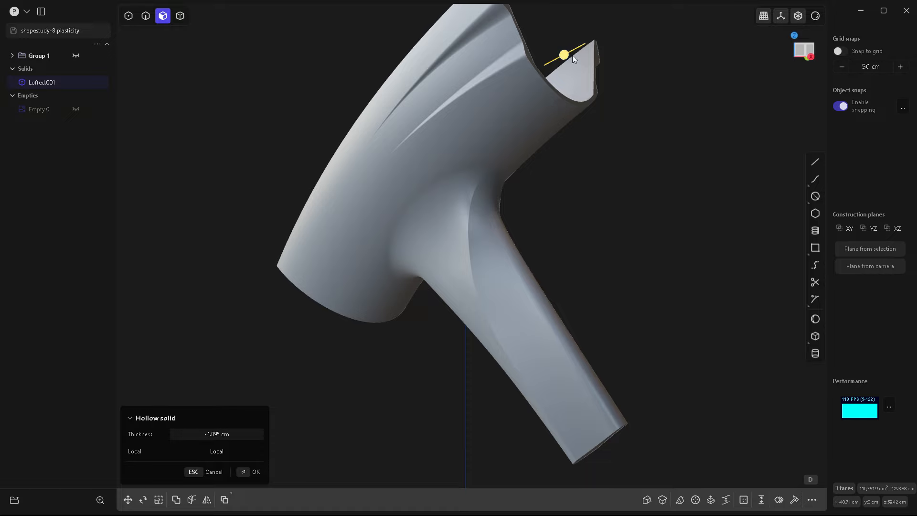
middle_click_drag(567, 55, 568, 174)
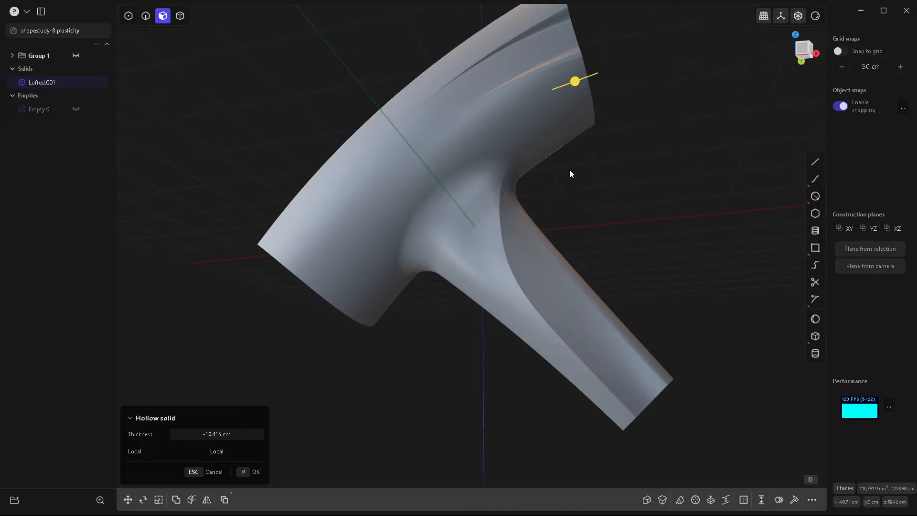
key("Return")
Step: Cut a groove along the two crease edges of the handle branch using Pipe with a 1.2 cm section size
mouse_move(560, 276)
middle_mouse_down()
mouse_move(600, 271)
mouse_move(542, 251)
mouse_move(630, 221)
mouse_move(675, 237)
mouse_move(695, 303)
mouse_move(652, 247)
mouse_move(401, 241)
mouse_move(523, 164)
mouse_move(556, 203)
mouse_move(546, 266)
middle_mouse_up()
scroll(586, 246, "up", 5)
middle_click_drag(587, 241, 514, 202)
key("3")
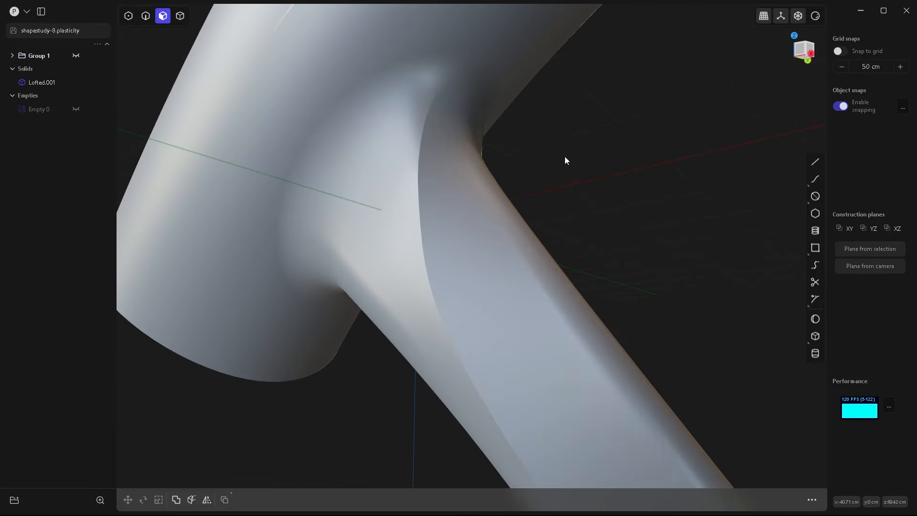
key("2")
left_click(442, 91)
key("f")
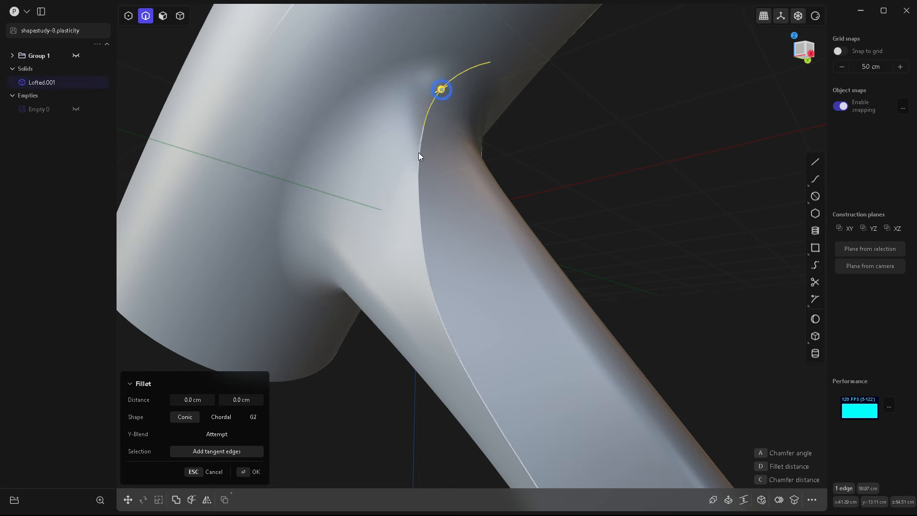
left_click(422, 164)
middle_click_drag(448, 228, 505, 253)
scroll(505, 251, "up", 4)
middle_click_drag(441, 143, 483, 270, "shift")
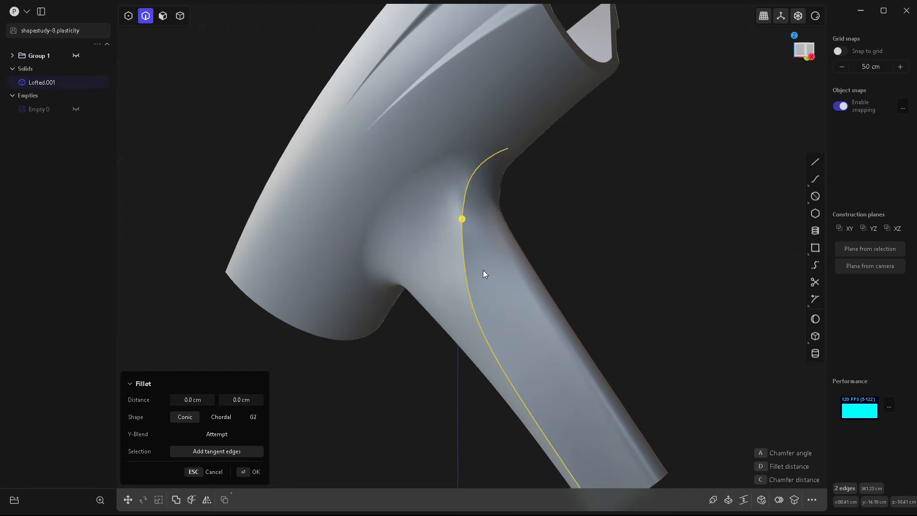
key("Escape")
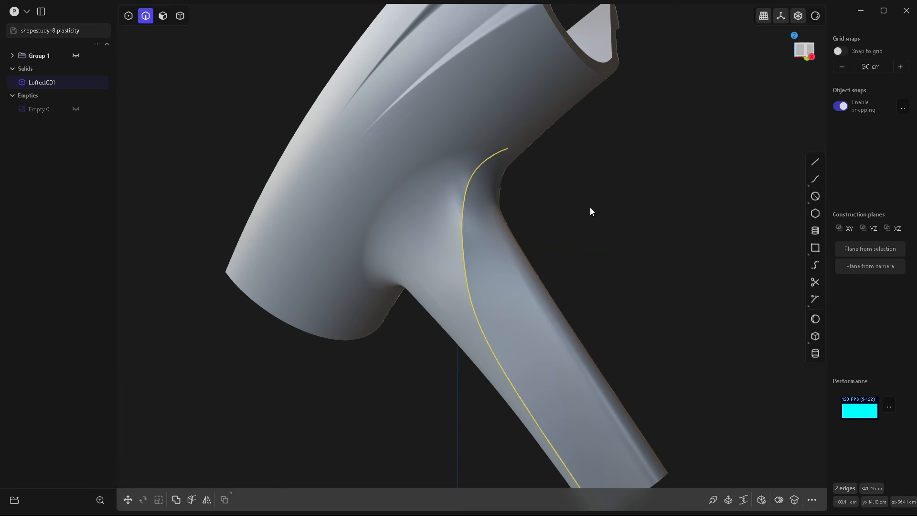
key("p")
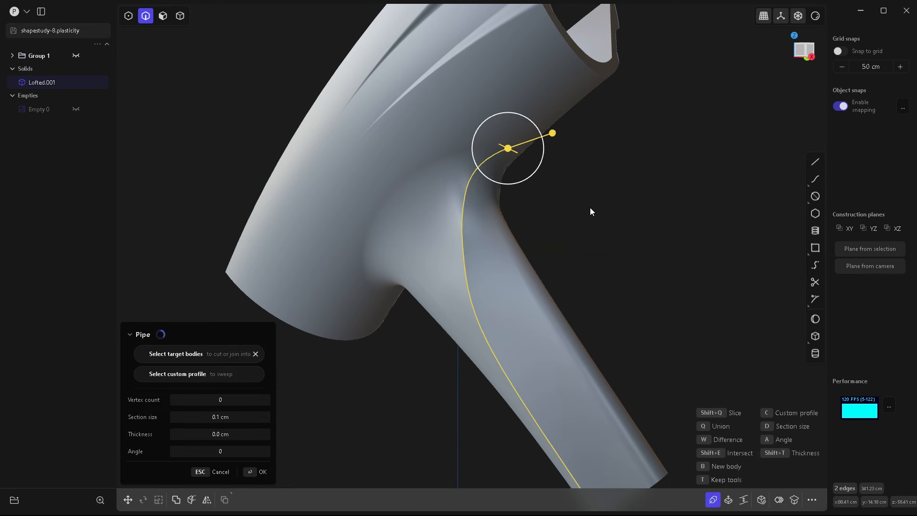
left_click(237, 416)
key("Return")
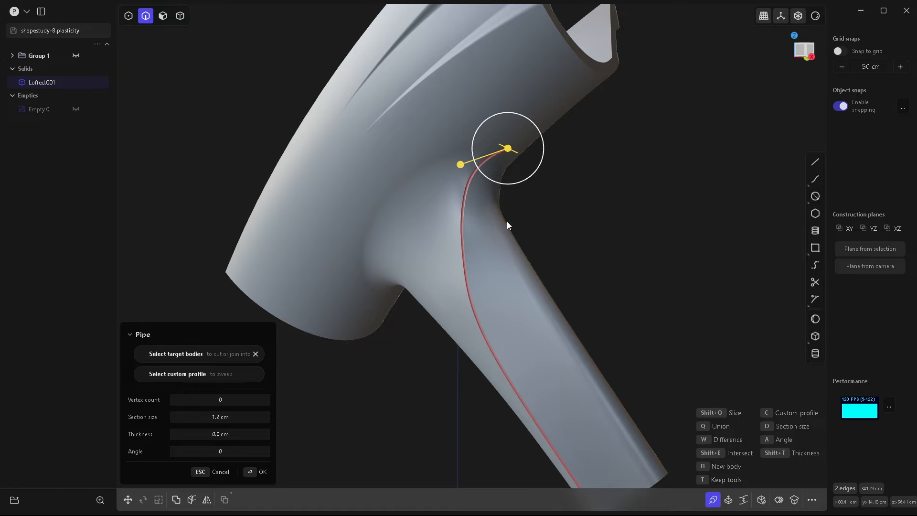
key("Return")
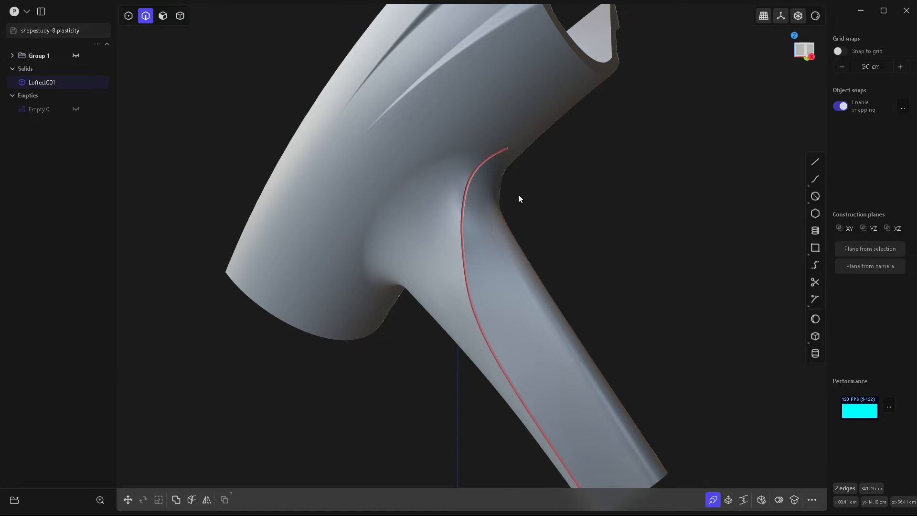
Step: Delete the groove's small end face and its two long faces along the handle crease
left_click(498, 177)
scroll(552, 148, "up", 5)
middle_click_drag(570, 140, 536, 110)
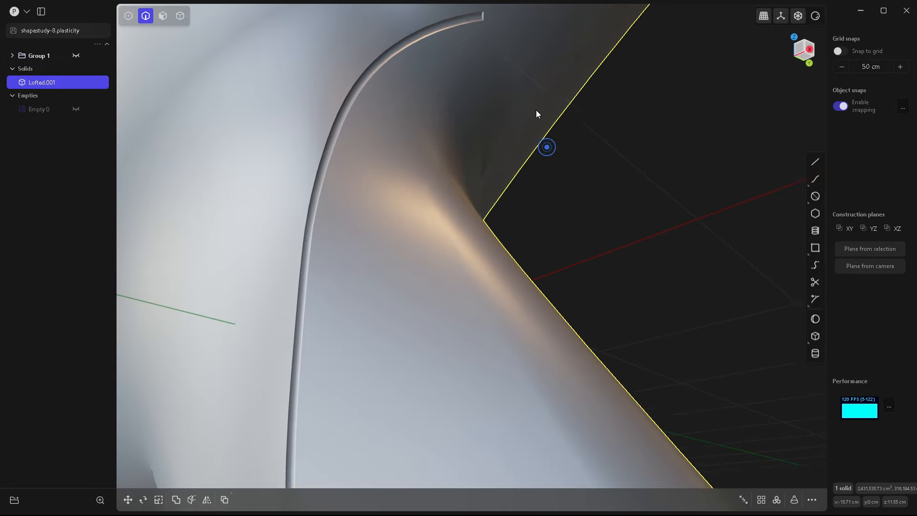
scroll(517, 276, "down", 5)
scroll(467, 184, "up", 6)
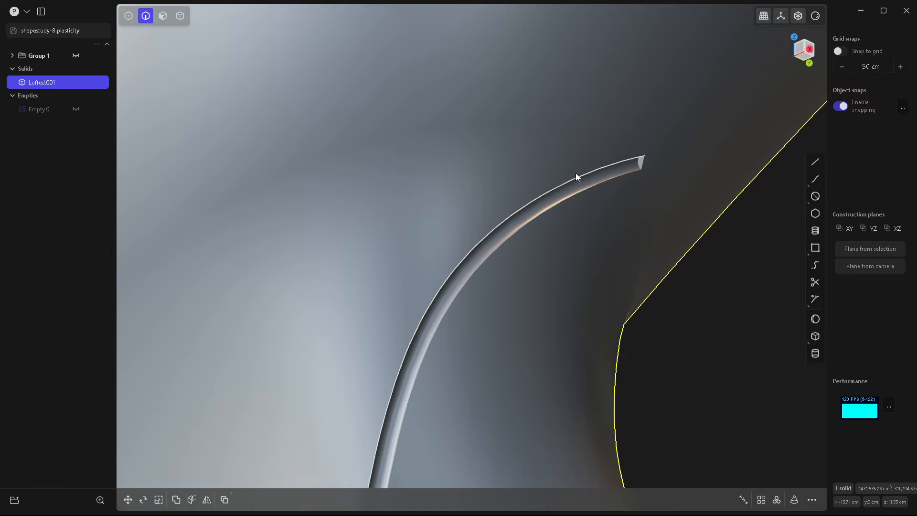
key("3")
left_click(641, 160)
key("o")
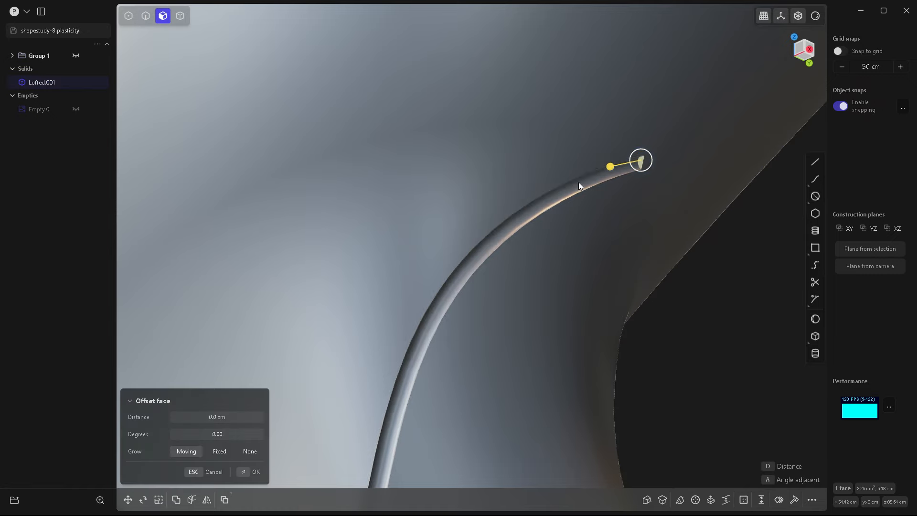
left_click(578, 183, "shift")
scroll(497, 189, "down", 6)
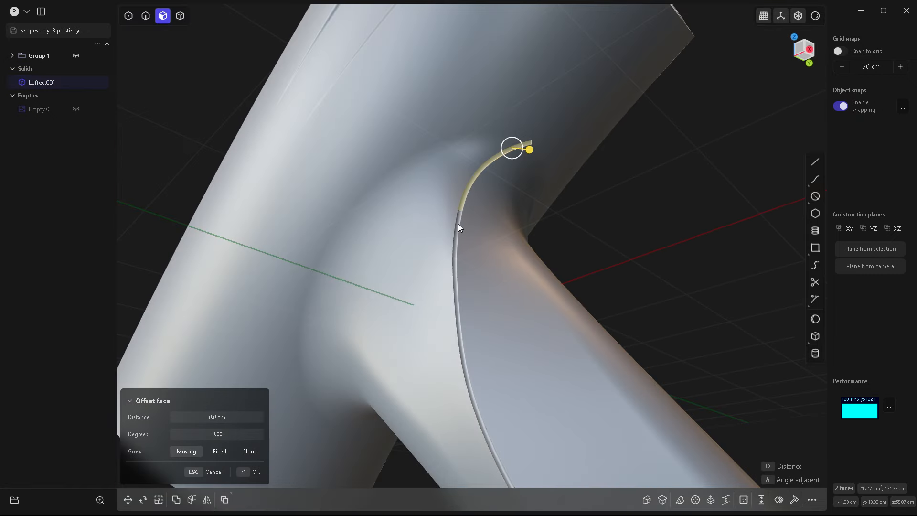
left_click(457, 223, "shift")
middle_click_drag(457, 223, 377, 163)
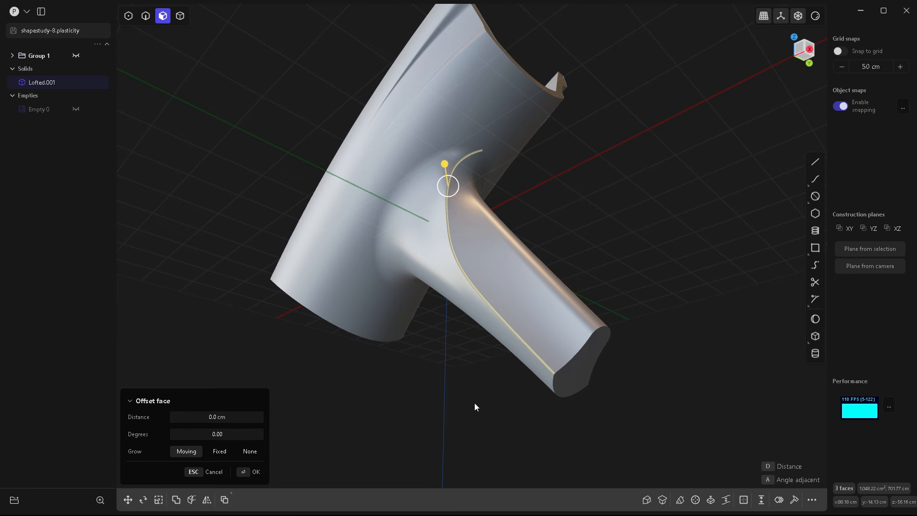
key("Delete")
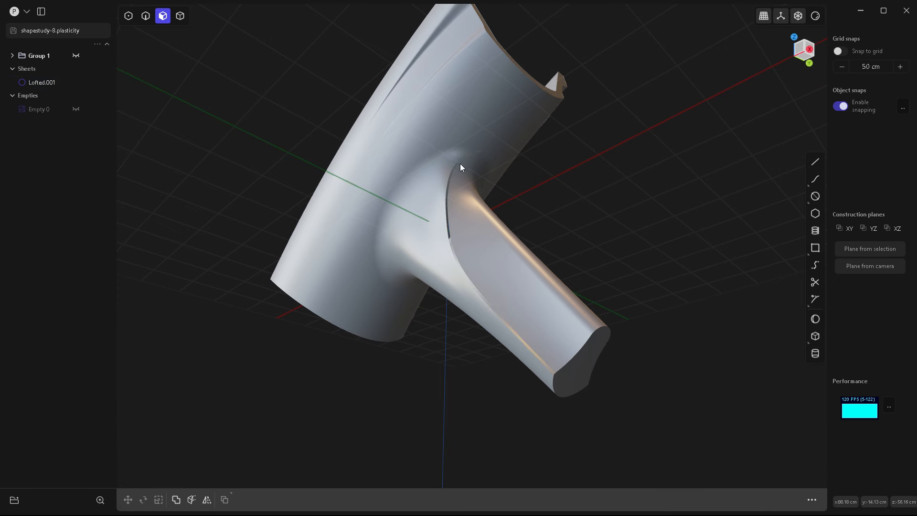
Step: Try to loft across the upper section of the open groove using its two long edges and the bordering end edges
scroll(501, 167, "up", 5)
key("2")
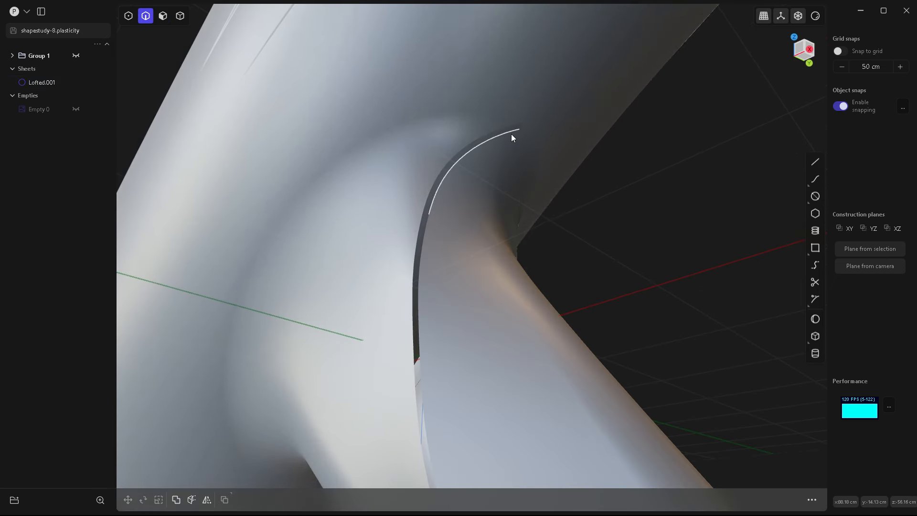
scroll(513, 131, "up", 5)
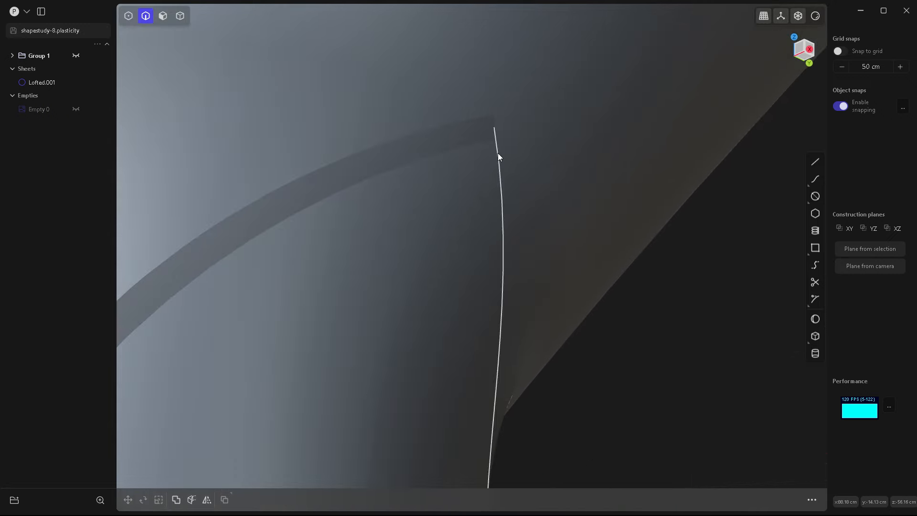
left_click(490, 145)
key("e")
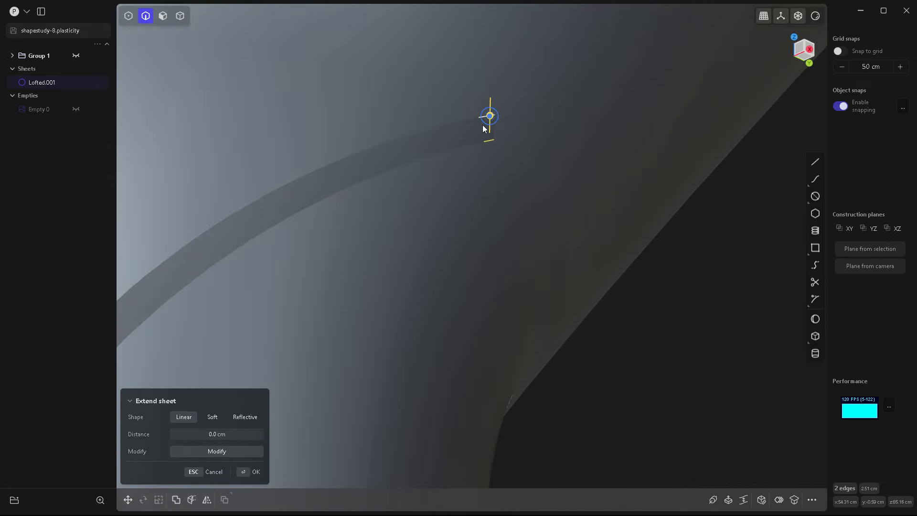
key("l")
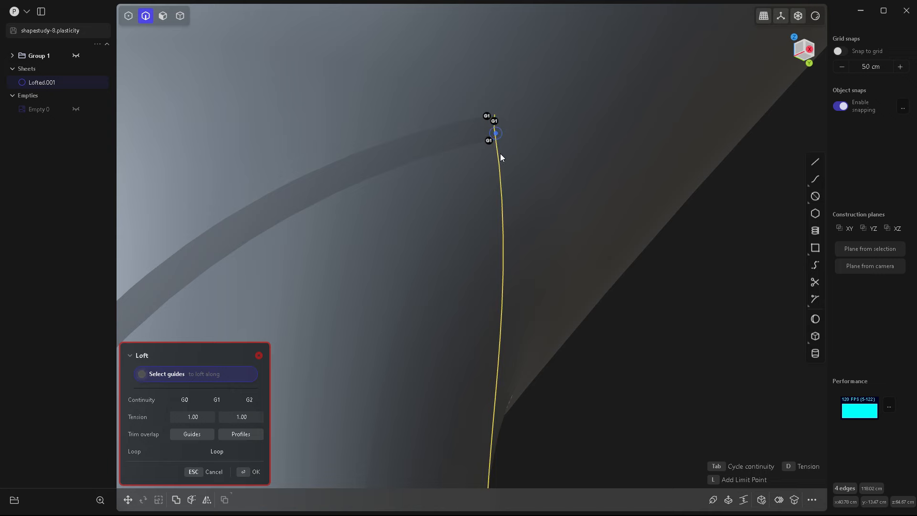
scroll(437, 123, "down", 5)
key("Escape")
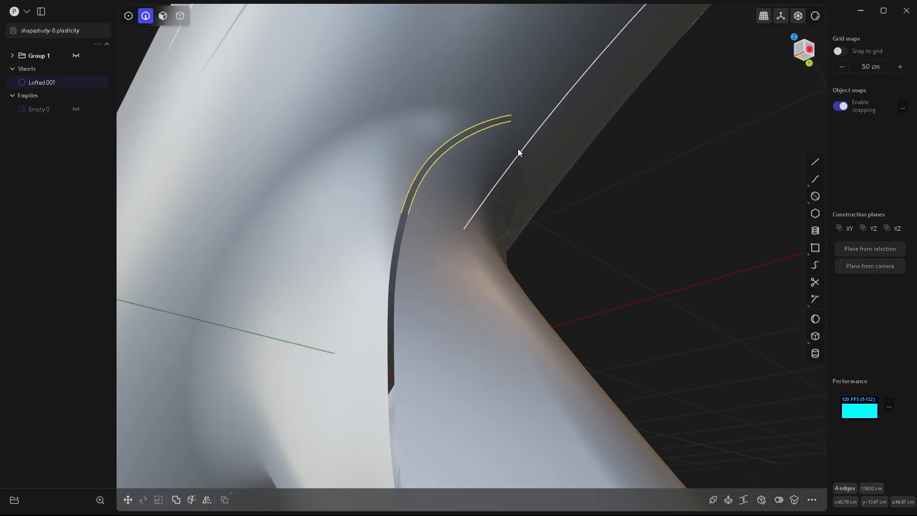
Step: Loft the upper section of the open groove with G1 continuity, using its long edges and the short edges closing its tip
scroll(509, 117, "up", 5)
scroll(509, 125, "up", 2)
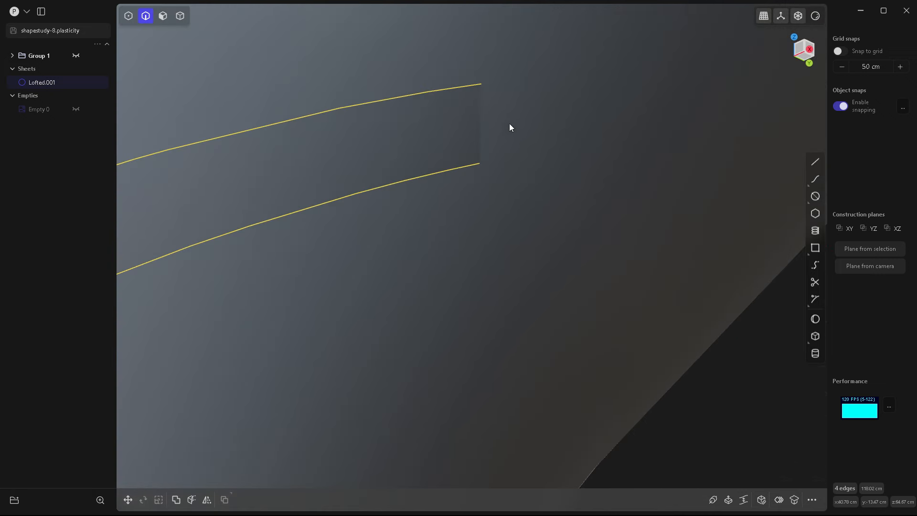
key("l")
left_click(481, 131)
left_click(480, 140)
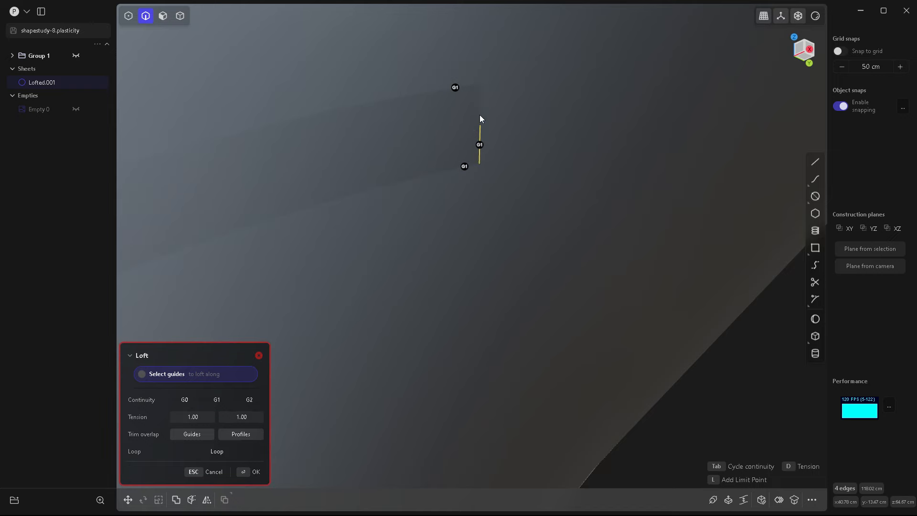
left_click(480, 116)
middle_click_drag(512, 185, 387, 238)
key("Return")
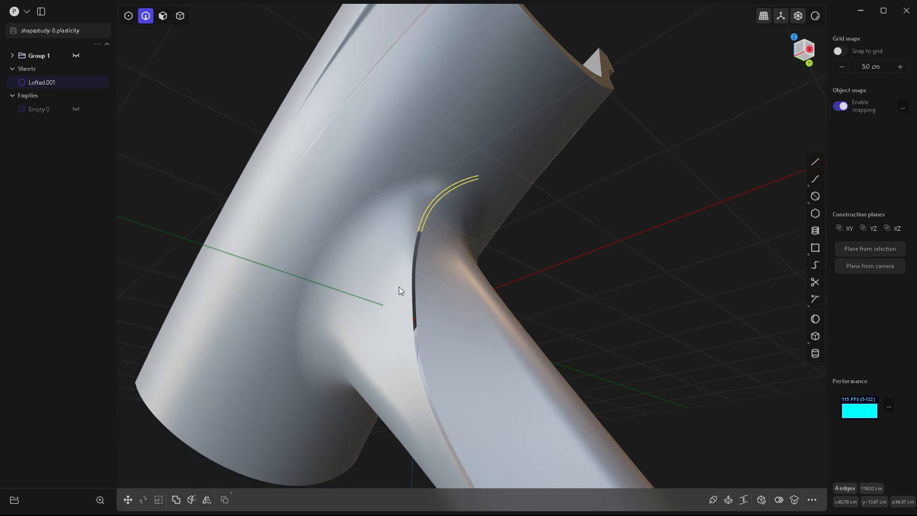
Step: Loft the remaining lower section of the groove between its two long edges with G1 continuity
scroll(412, 266, "up", 5)
left_click(424, 207)
key("e")
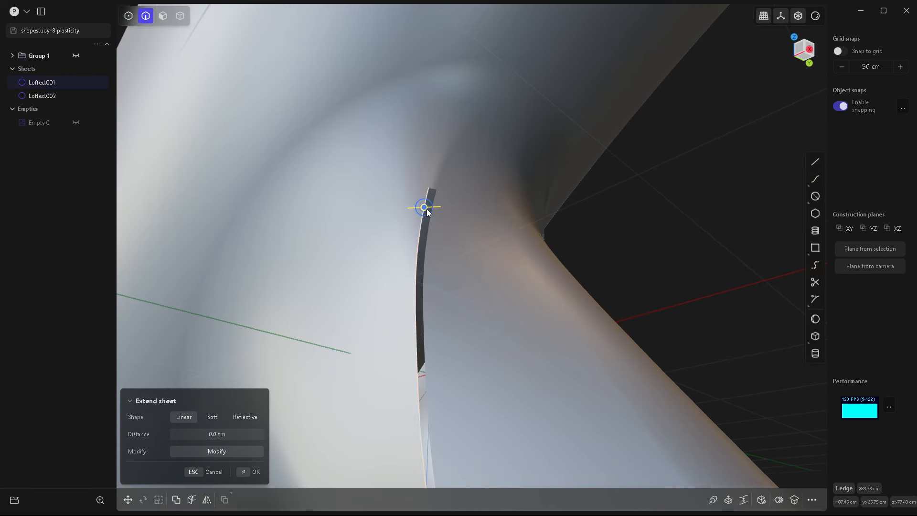
left_click(430, 211, "shift")
key("l")
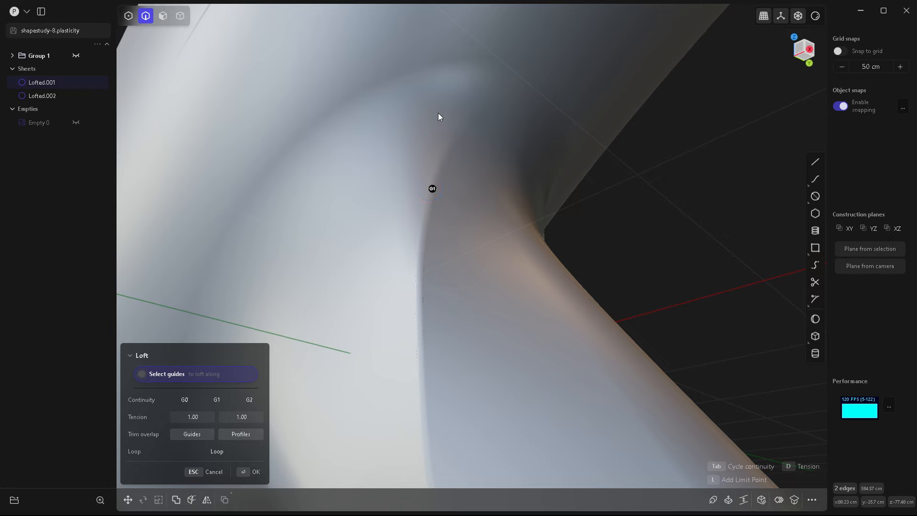
scroll(439, 117, "down", 5)
middle_click_drag(371, 127, 348, 137)
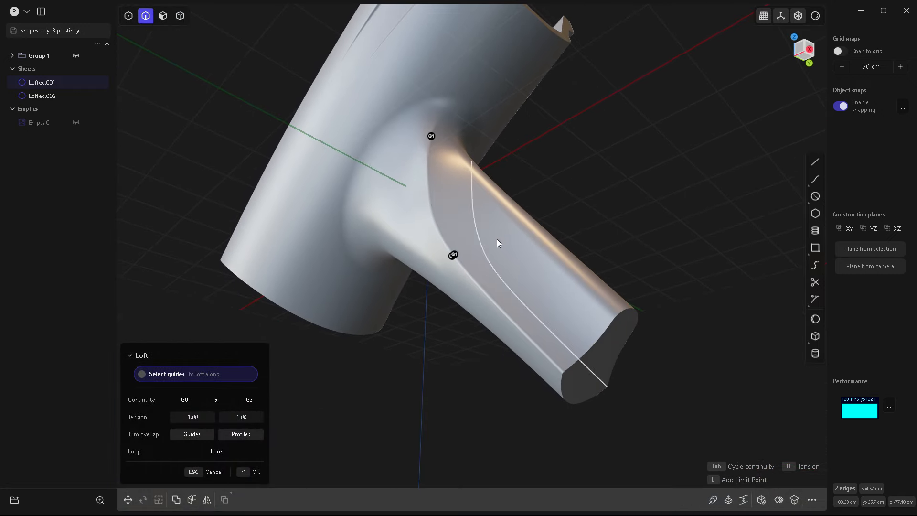
key("Return")
Step: Join the main sheet and the two lofted groove strips into one sheet
left_click(548, 184)
middle_click_drag(547, 184, 485, 299)
scroll(449, 281, "up", 3)
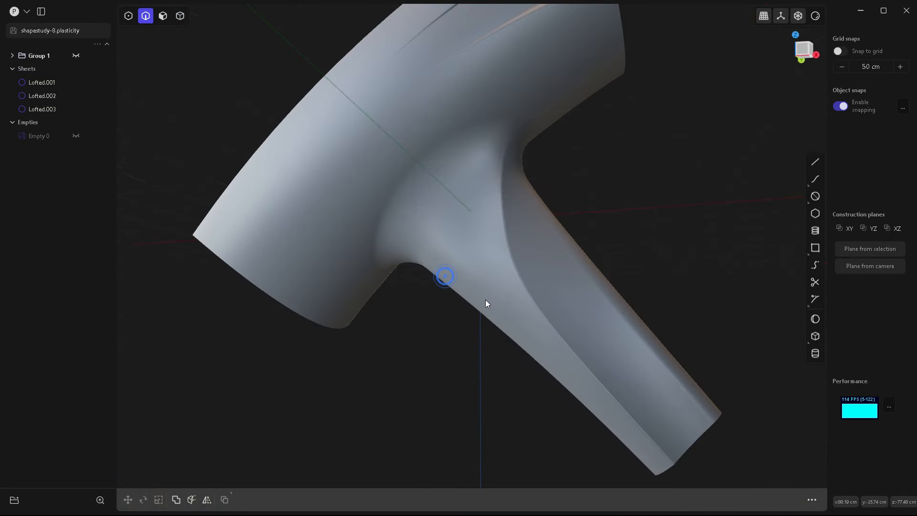
key("4")
left_click_drag(709, 477, 481, 141)
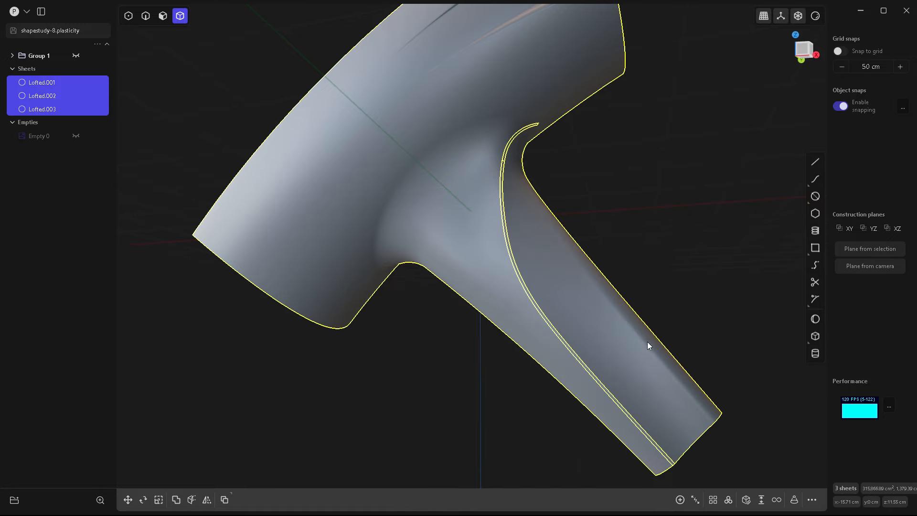
left_click(678, 500)
middle_click_drag(556, 310, 461, 293)
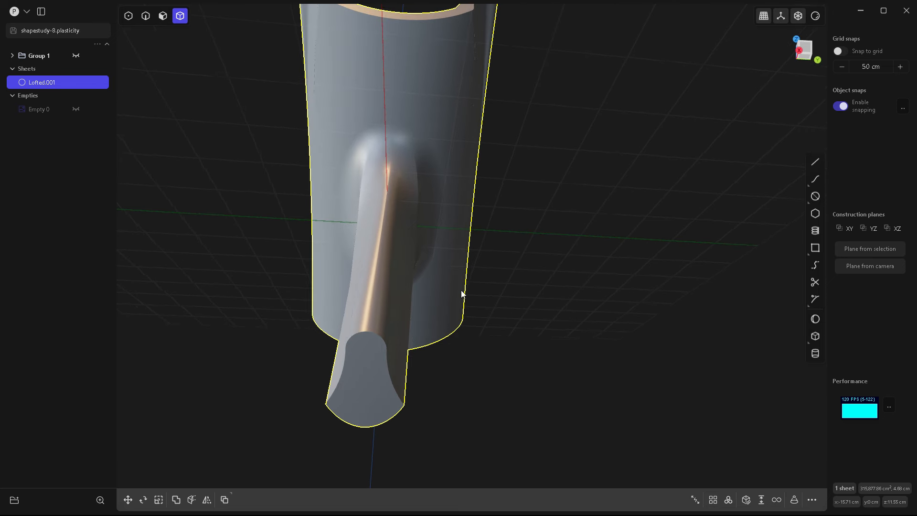
scroll(431, 259, "up", 3)
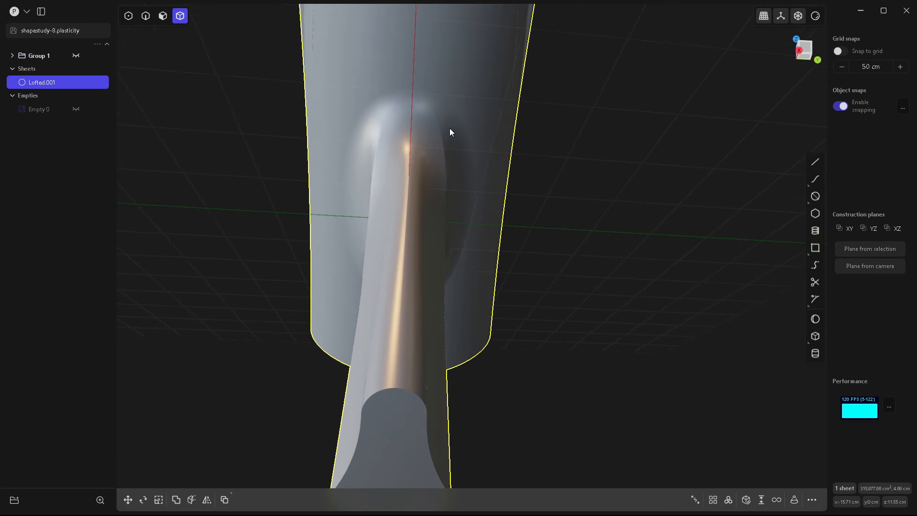
Step: Mirror the joined sheet in Y across its lengthwise centre plane
key("alt+x")
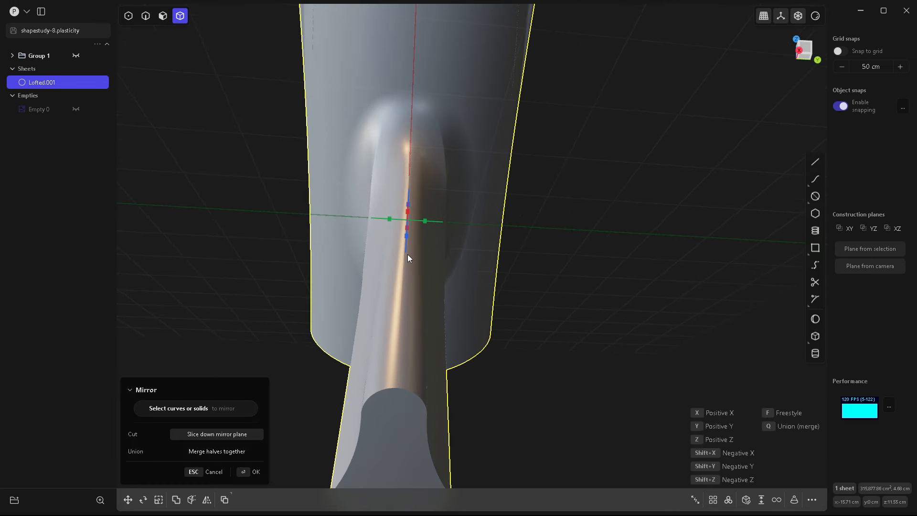
left_click(388, 219)
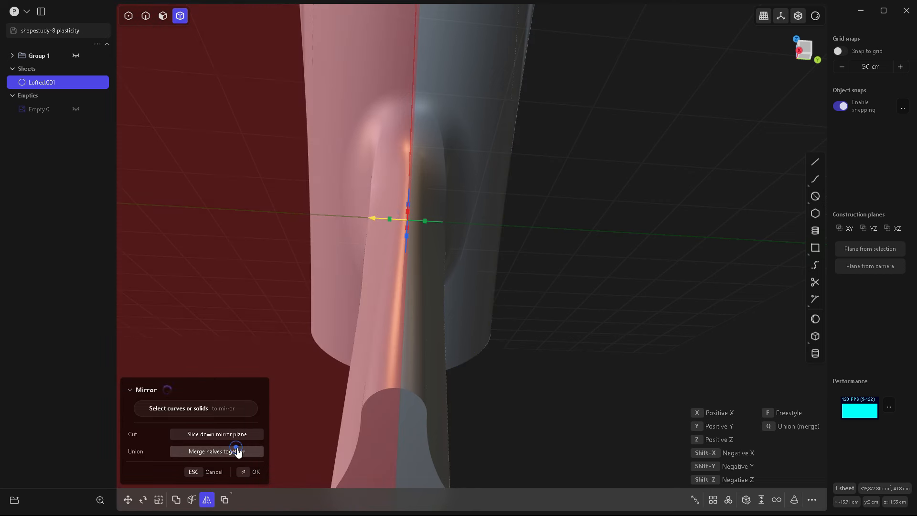
left_click(465, 270)
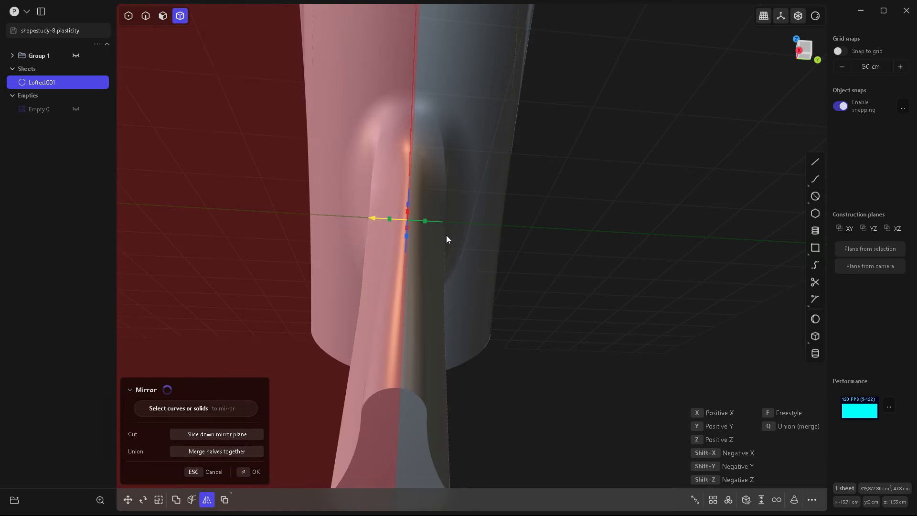
mouse_move(580, 345)
middle_mouse_down()
mouse_move(591, 323)
mouse_move(583, 343)
mouse_move(646, 333)
mouse_move(613, 202)
middle_mouse_up()
key("Return")
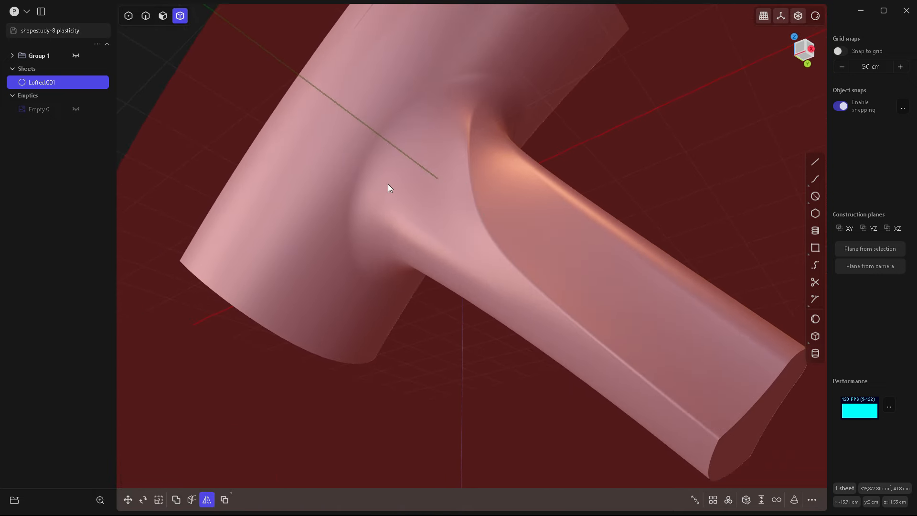
middle_click_drag(388, 188, 486, 327)
scroll(623, 271, "up", 3)
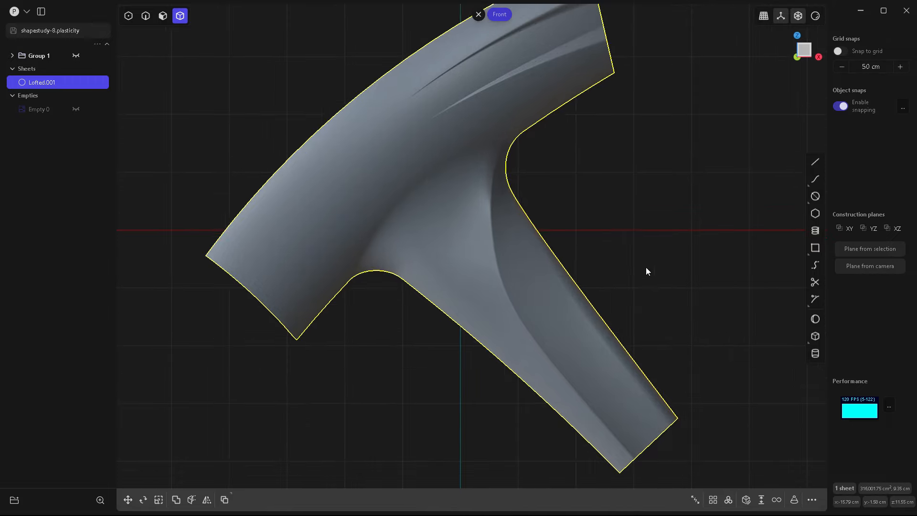
Step: Unhide the Empty 0 reference sketch behind the model in the front view
left_click(645, 268)
scroll(487, 260, "down", 4)
scroll(592, 223, "up", 2)
scroll(268, 254, "up", 5)
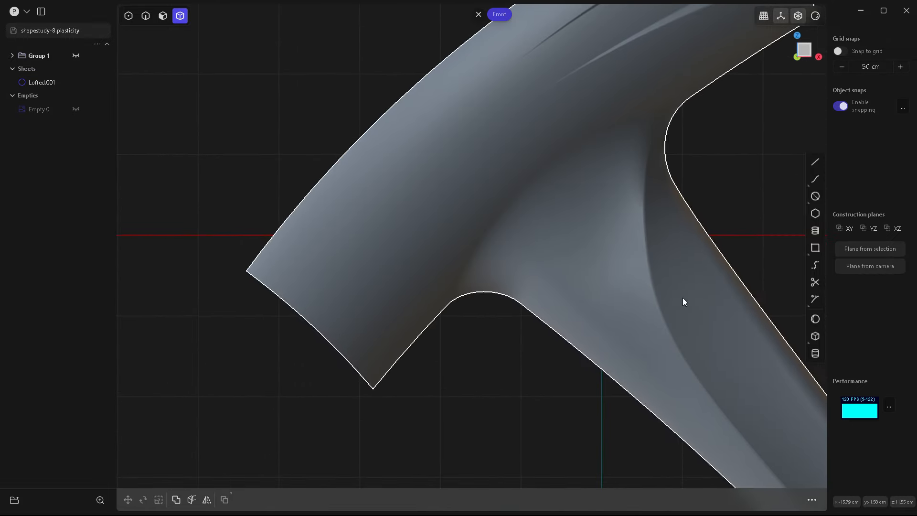
key("c")
middle_click_drag(487, 358, 603, 301)
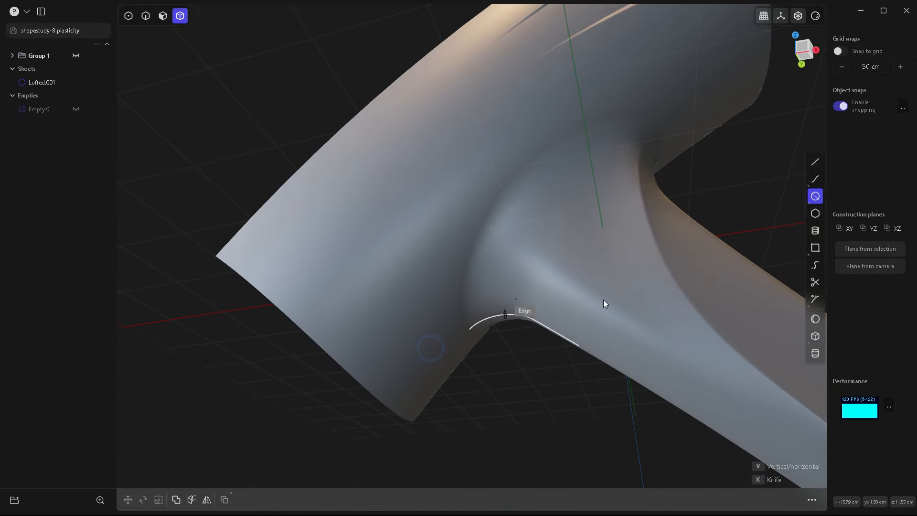
mouse_move(818, 200)
left_click(795, 143)
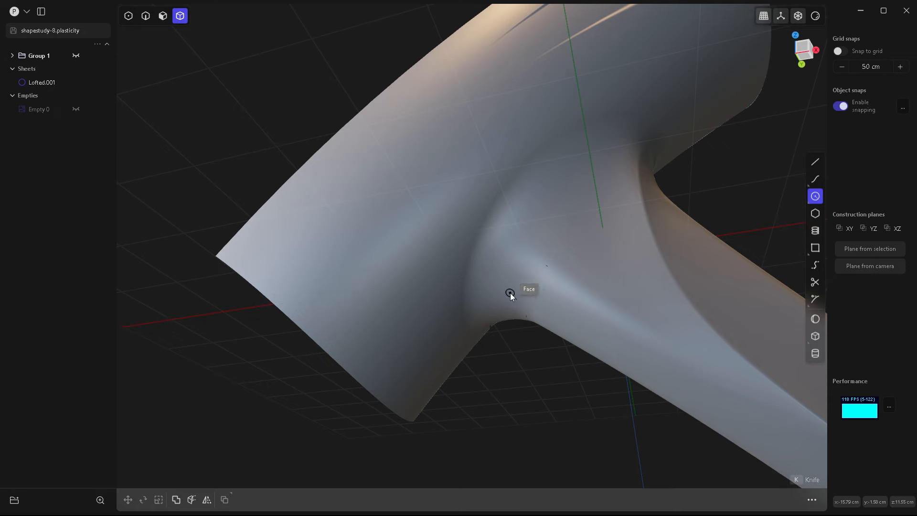
key("KP_1")
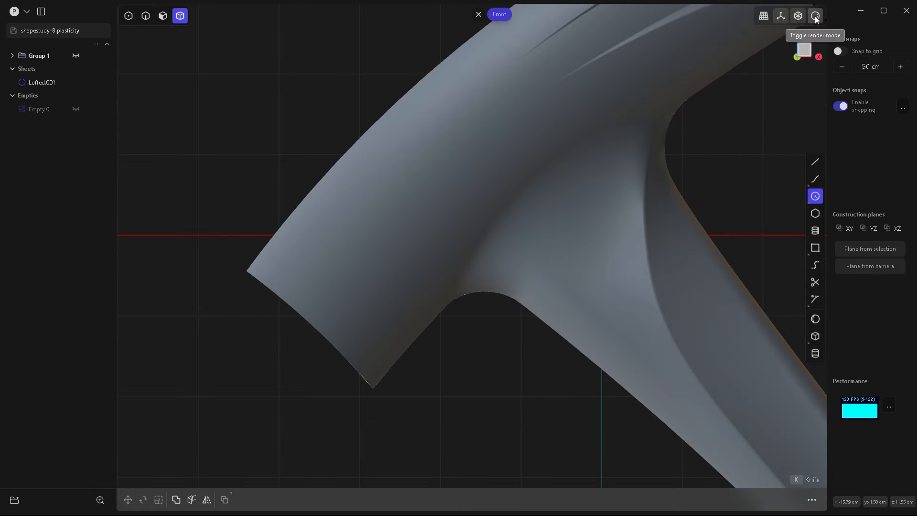
left_click(76, 109)
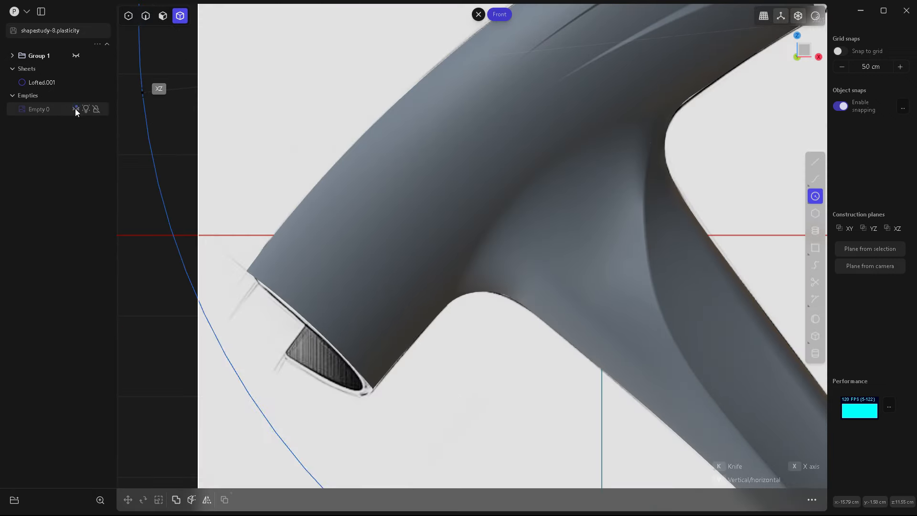
left_click(76, 109)
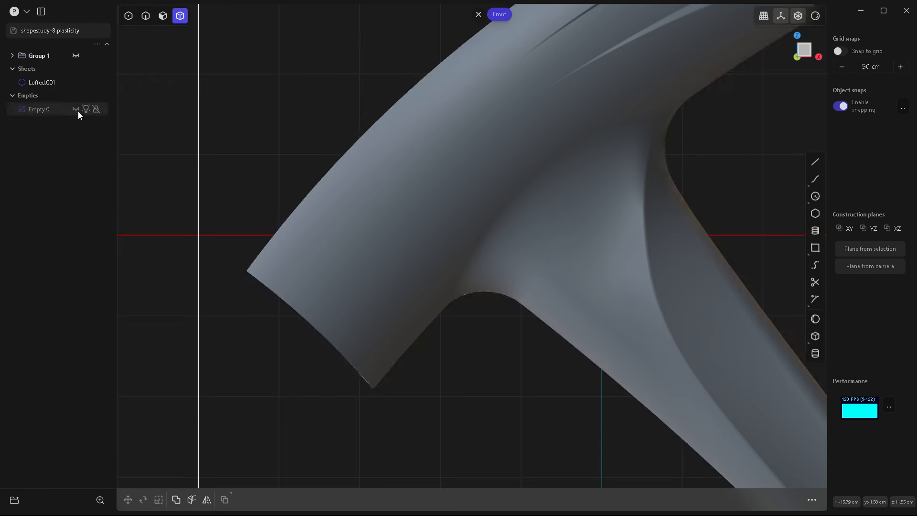
left_click(76, 110)
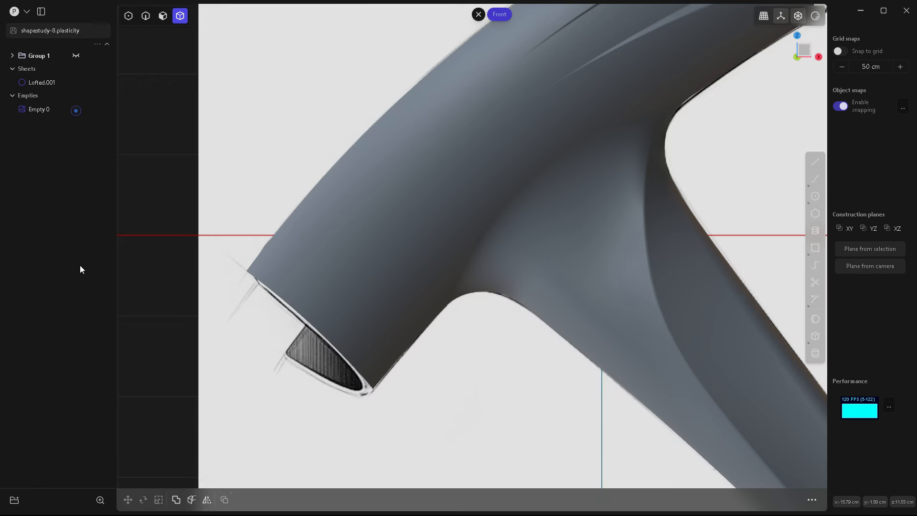
Step: Hide the model's faces temporarily to examine where the three small holes sit in the reference sketch
left_click(814, 17)
left_click(822, 119)
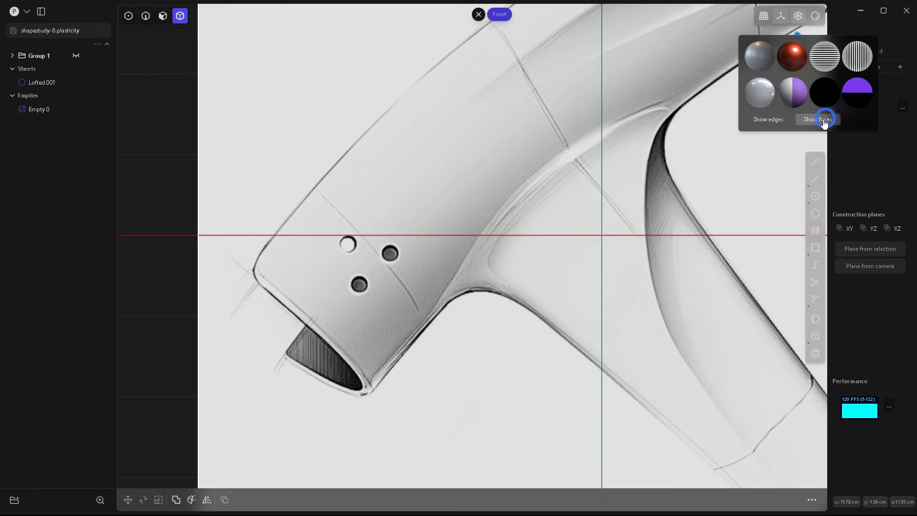
left_click(814, 196)
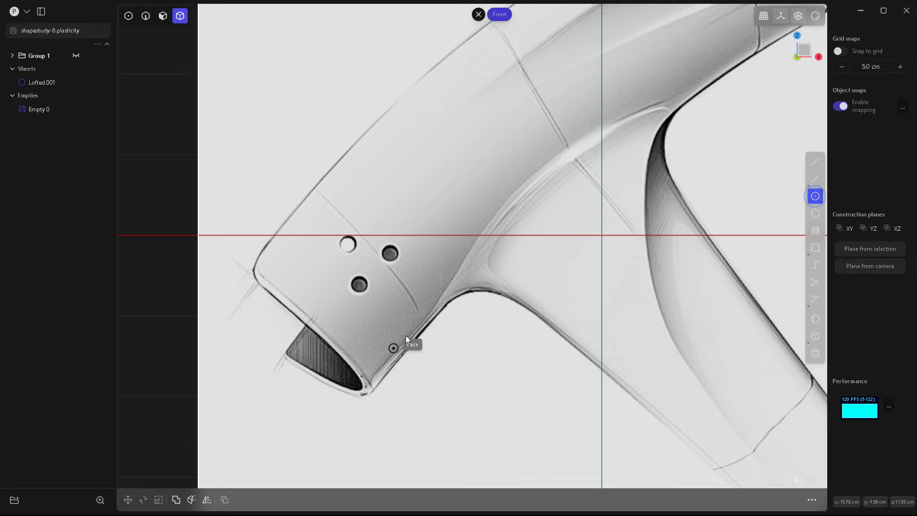
scroll(405, 336, "up", 3)
middle_click_drag(363, 282, 451, 245)
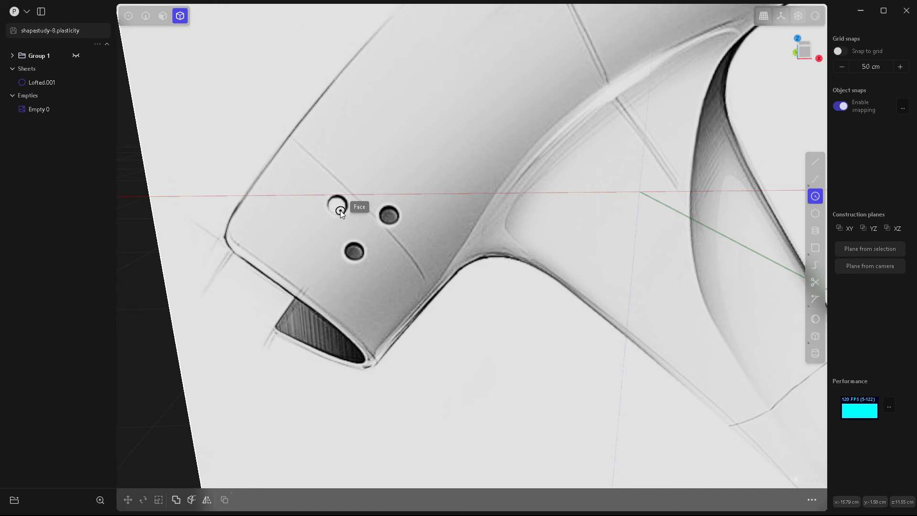
left_click(814, 17)
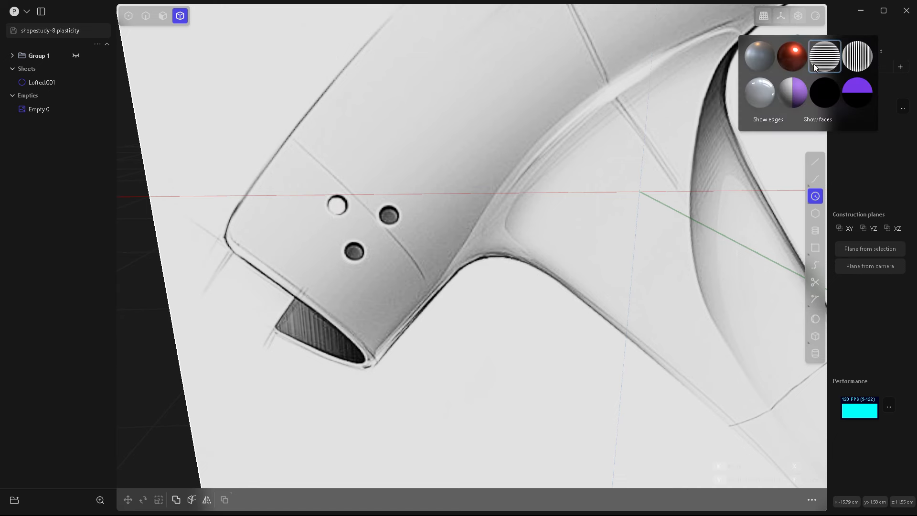
left_click(813, 119)
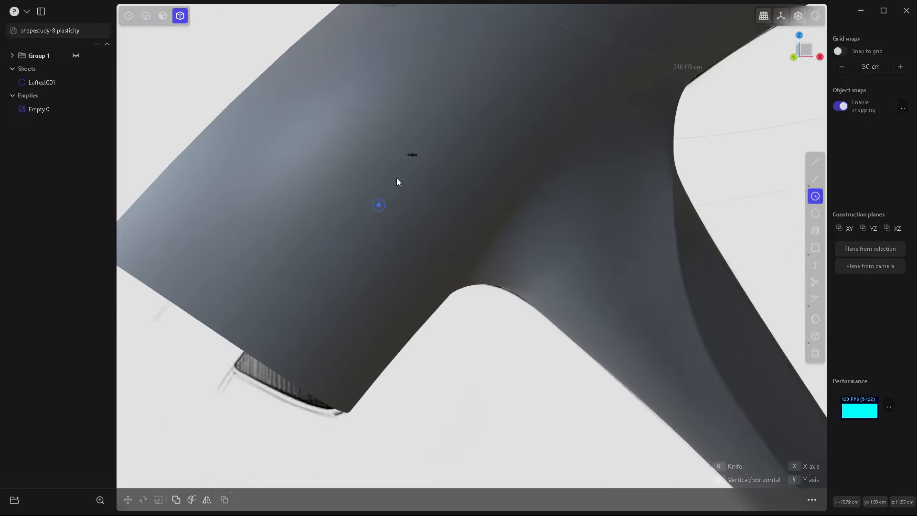
Step: Draw a circle about 4.2 cm in radius on the body's side face near its open end, matching the first sketched hole
middle_click_drag(396, 181, 303, 198)
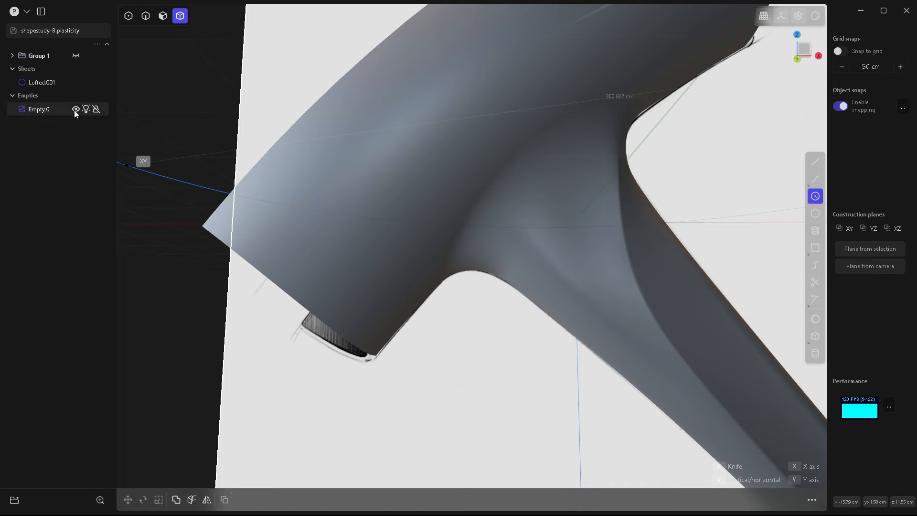
left_click(75, 111)
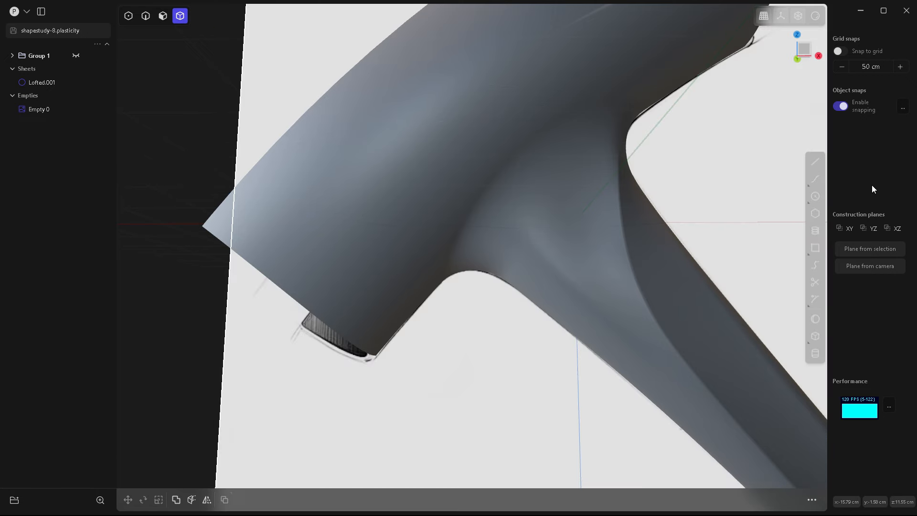
left_click(817, 196)
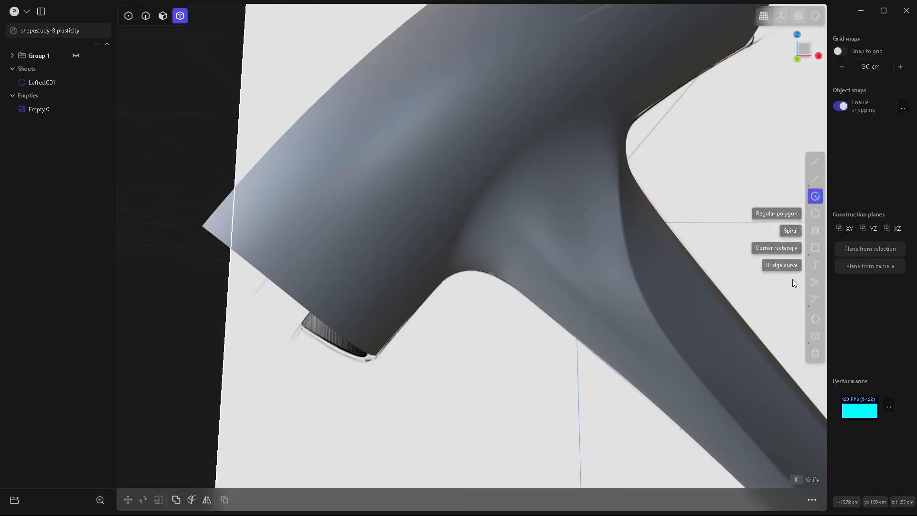
left_click(301, 213)
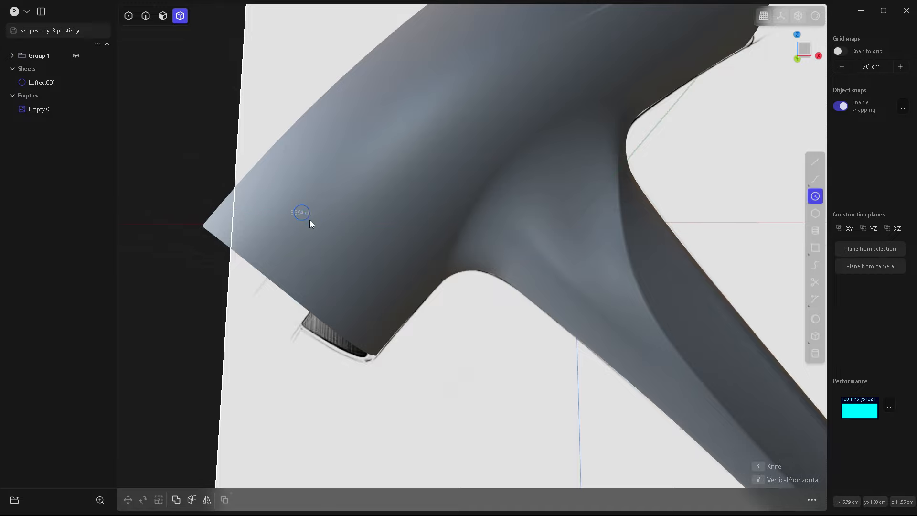
left_click(309, 219)
middle_click_drag(369, 277, 375, 248)
Step: Draw a second circle about 4.8 cm in radius on the same face, beside the first and farther from the open end
left_click(817, 199)
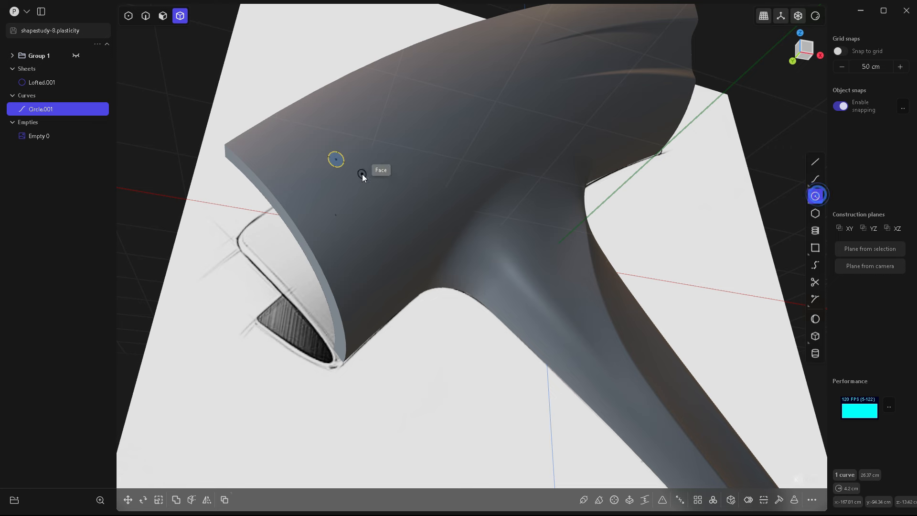
middle_click_drag(362, 173, 351, 218)
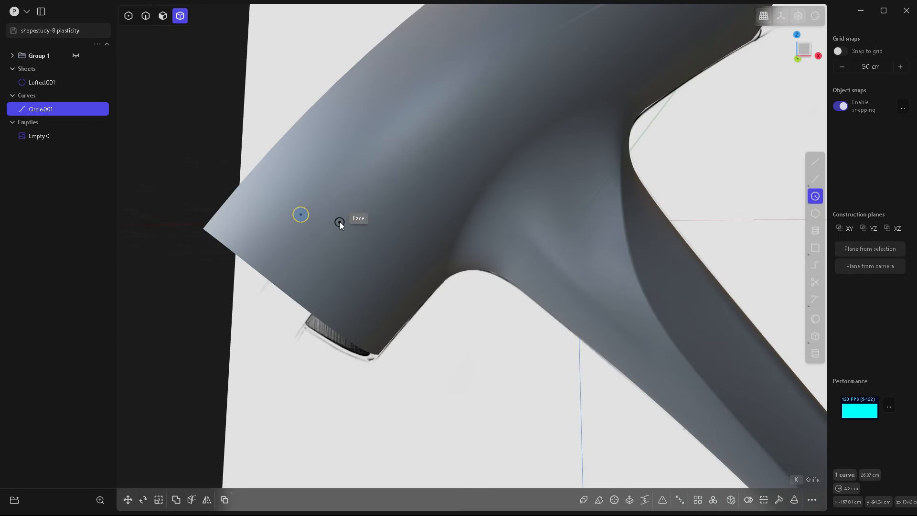
left_click(339, 221)
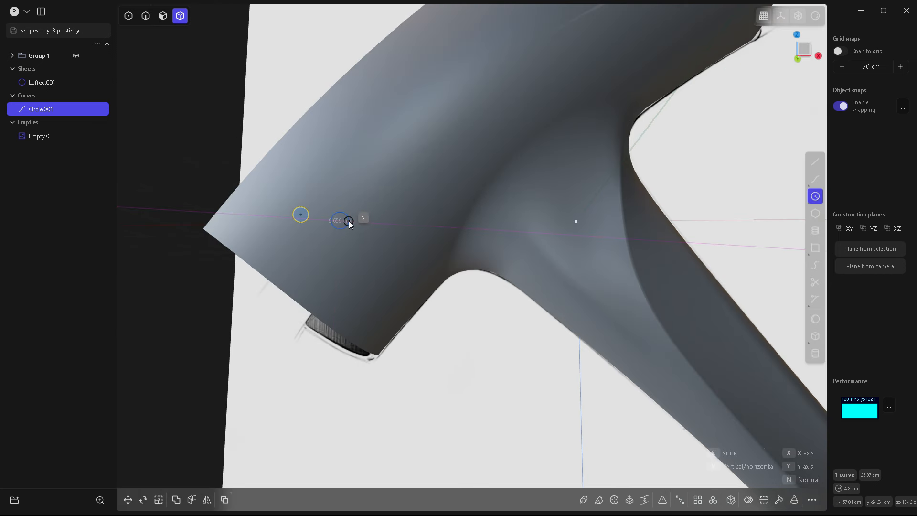
left_click(348, 221)
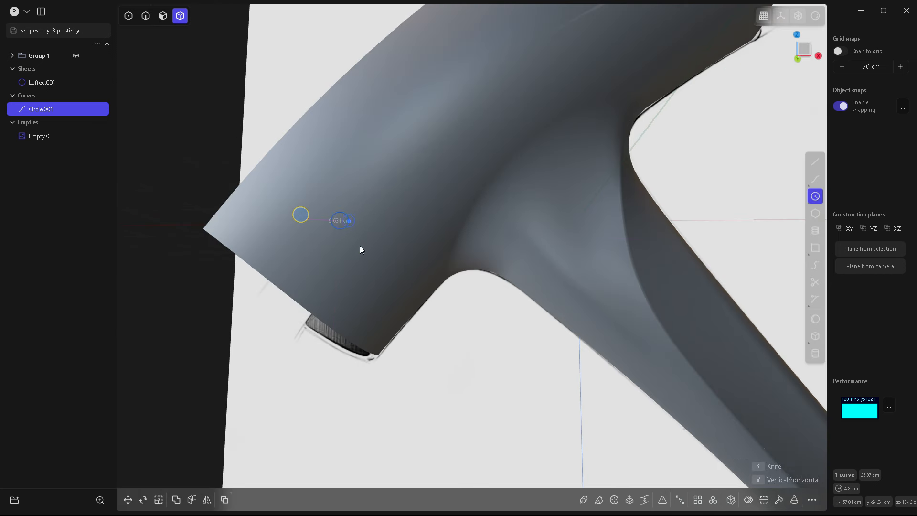
Step: Draw a third circle about 4.4 cm in radius on the face below the first one, completing the triangular hole pattern
left_click(818, 197)
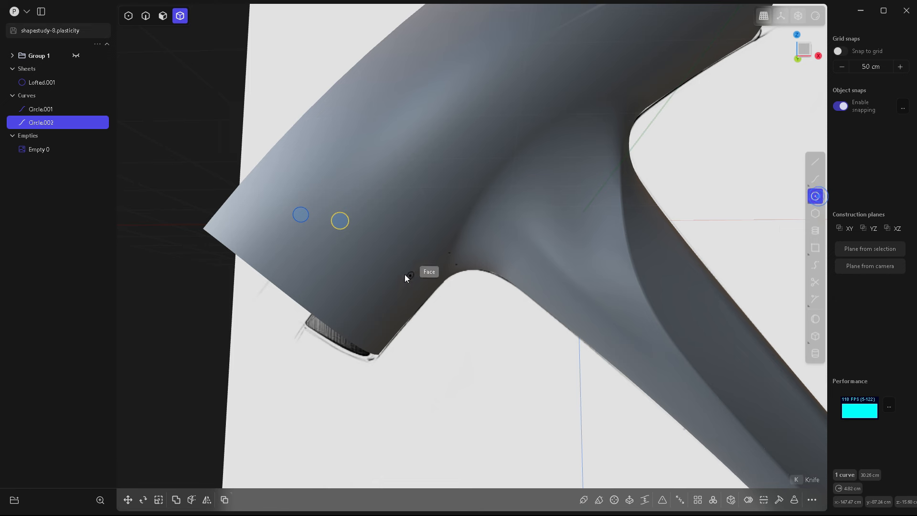
left_click(308, 253)
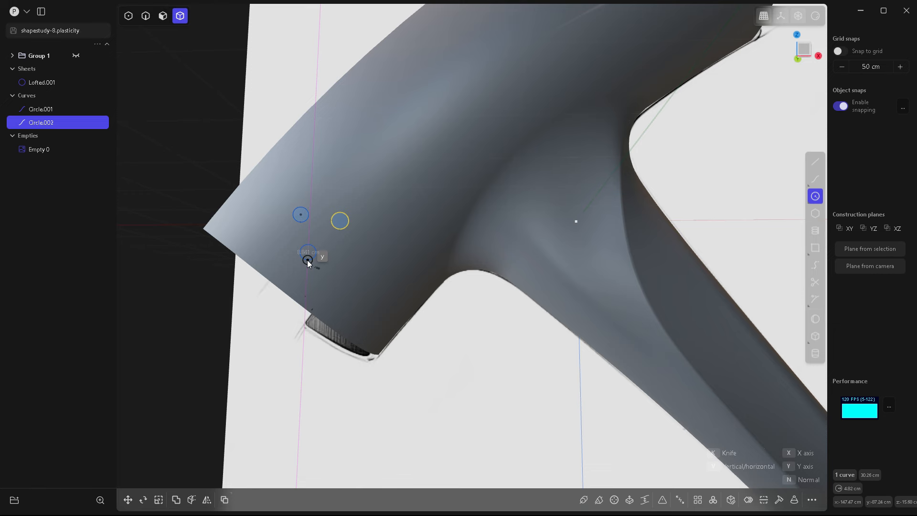
left_click(307, 259)
middle_click_drag(365, 313, 394, 267)
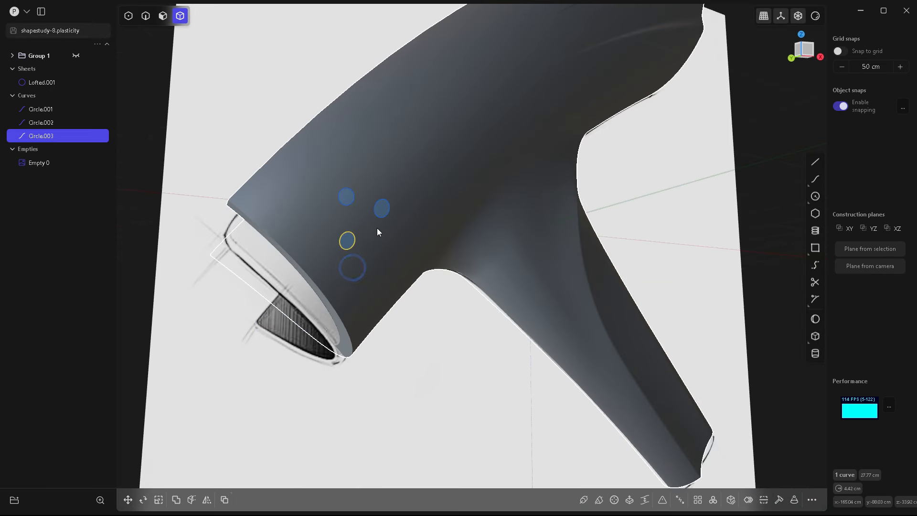
Step: Try to select the three circles in edge selection mode
left_click(378, 213)
key("2")
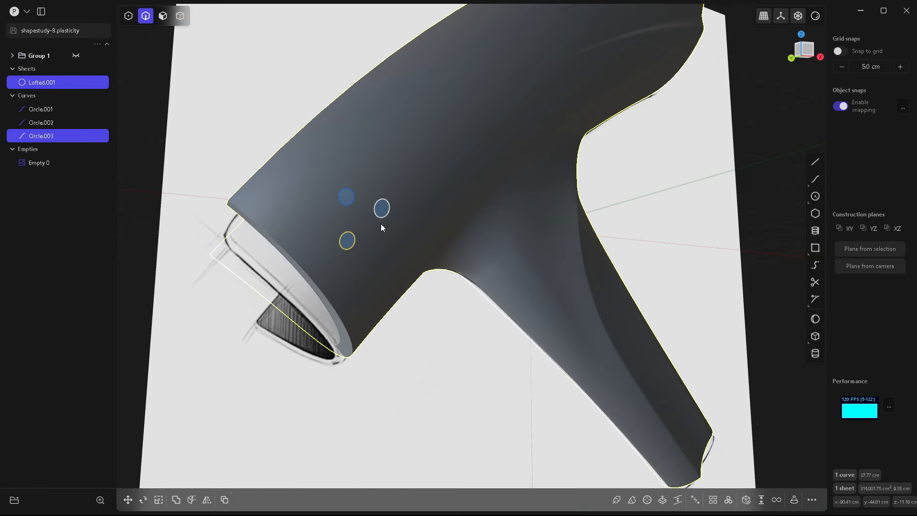
left_click(377, 220)
left_click(353, 209)
middle_click_drag(469, 262, 343, 213)
scroll(372, 259, "up", 5)
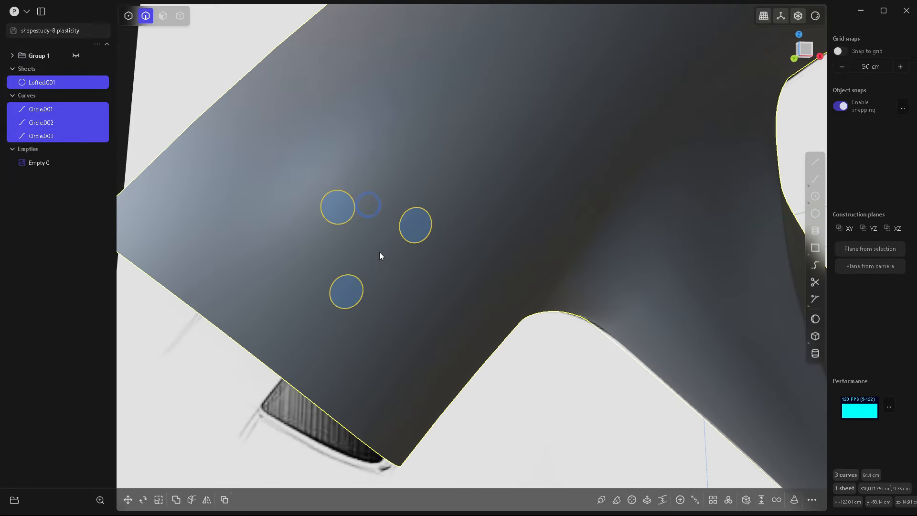
left_click(380, 272)
Step: Select the three hole circles and give them all the same 8.841 cm diameter with the Dimension command
left_click(348, 220)
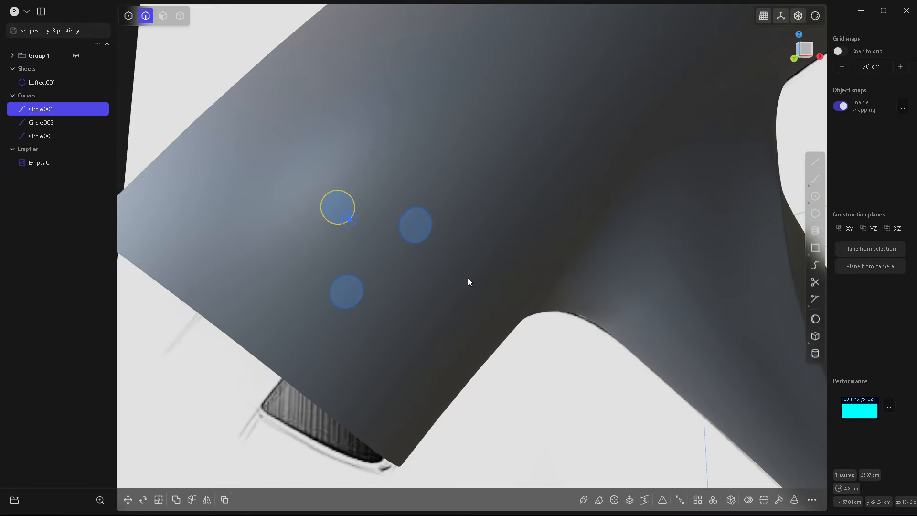
middle_click_drag(468, 277, 453, 286)
left_click(406, 253)
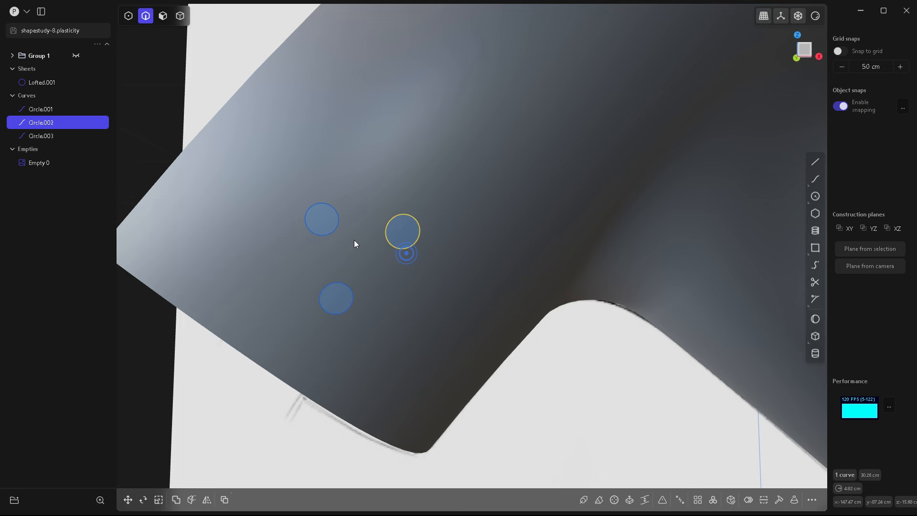
left_click(331, 231, "shift")
left_click(344, 278, "shift")
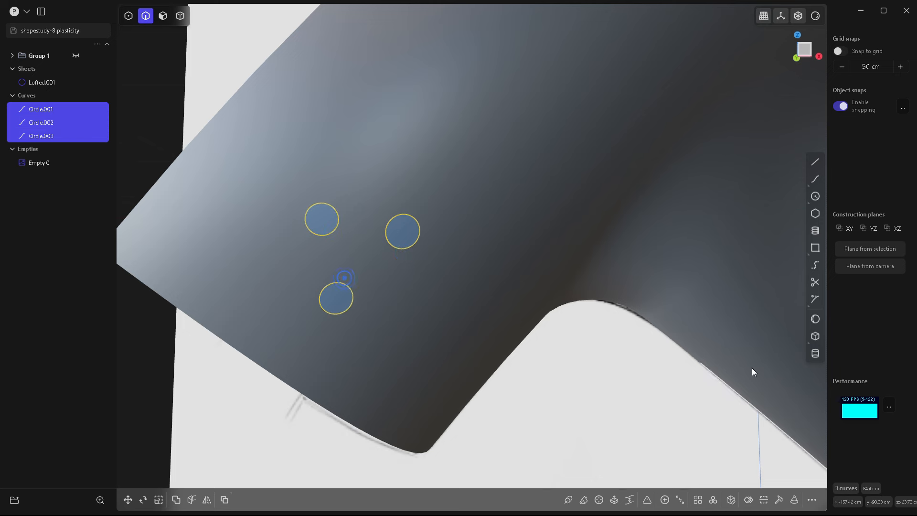
left_click(812, 499)
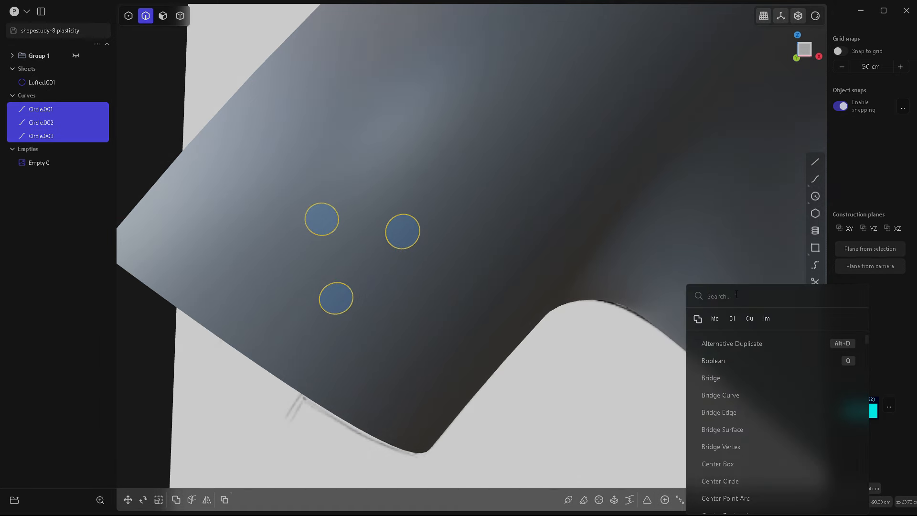
type("dim")
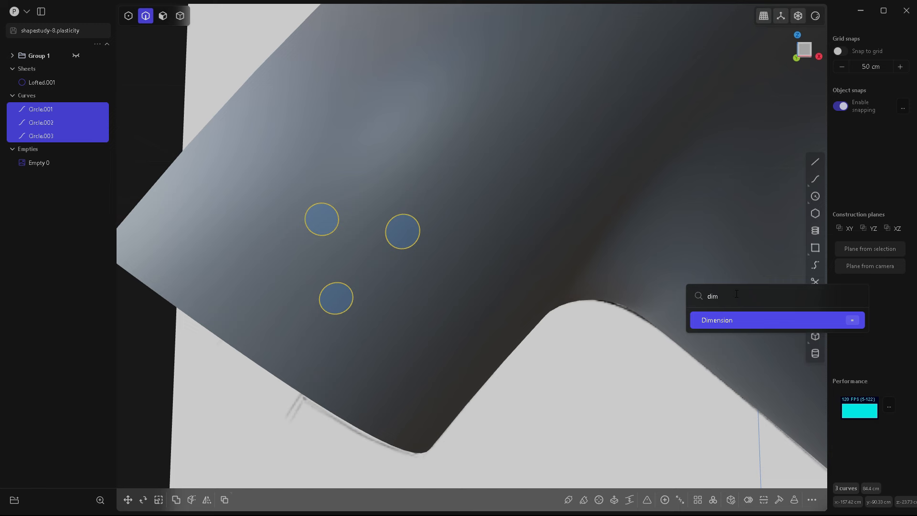
left_click(714, 322)
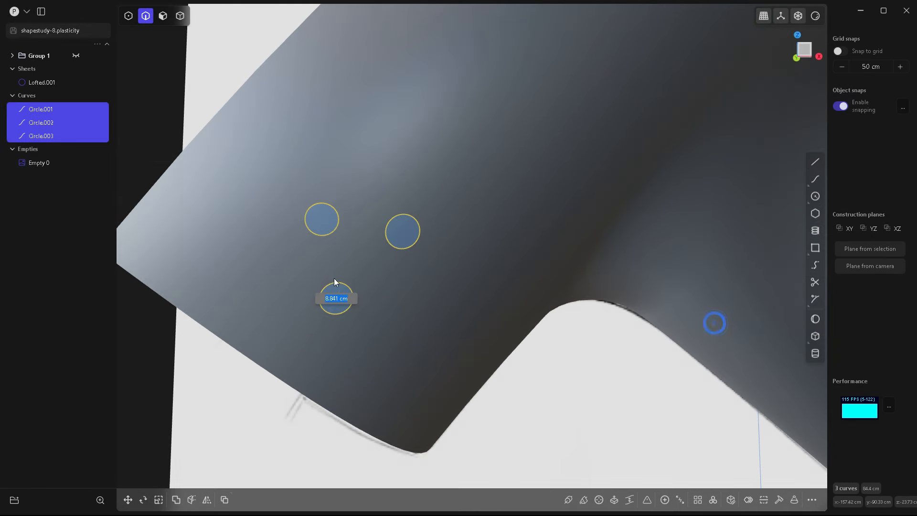
left_click(383, 238)
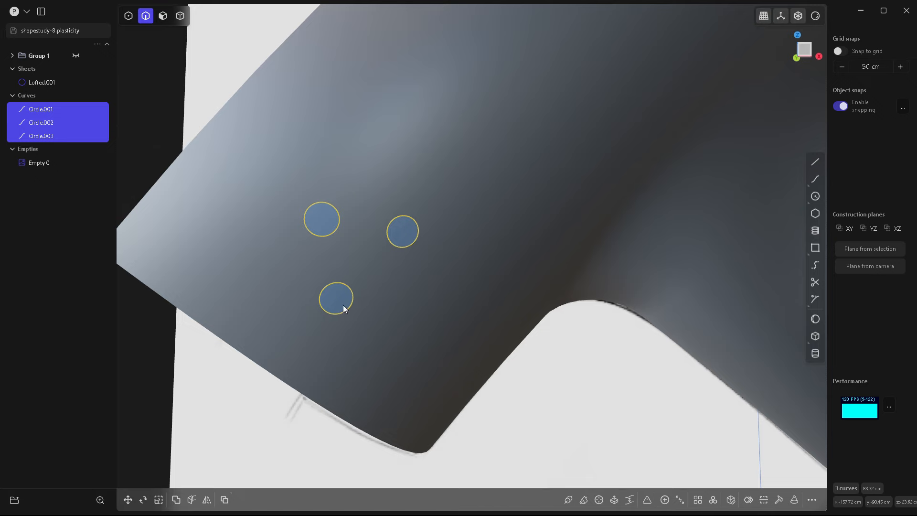
Step: Imprint the three circles onto the body sheet with Imprint Curve, using the vector method
middle_click_drag(459, 295, 382, 276)
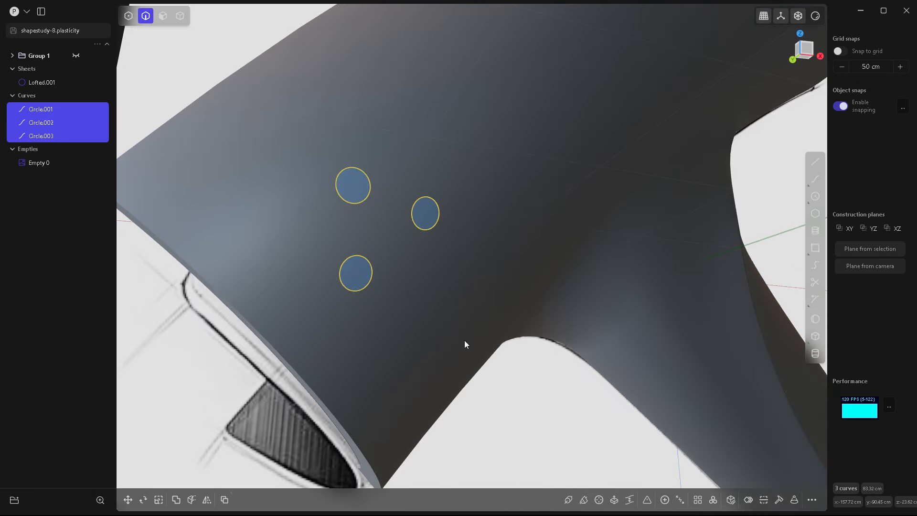
left_click(812, 500)
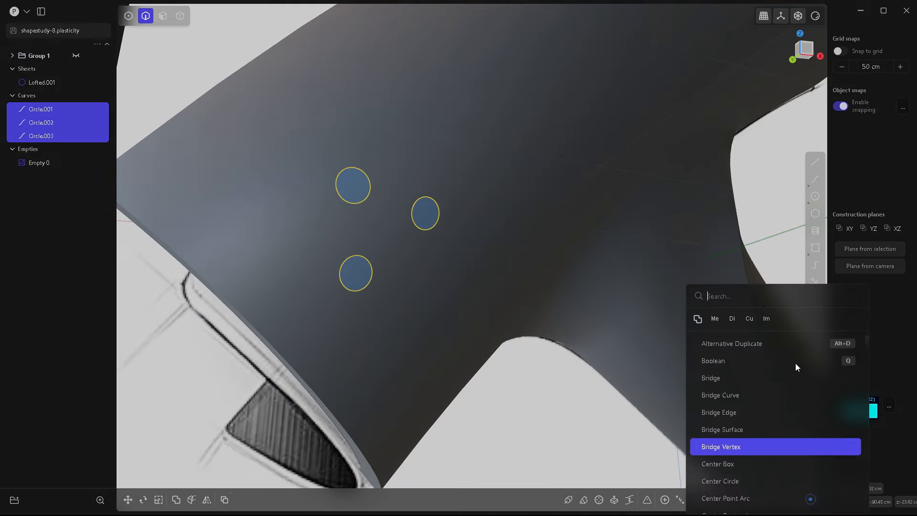
left_click(769, 318)
left_click(436, 301)
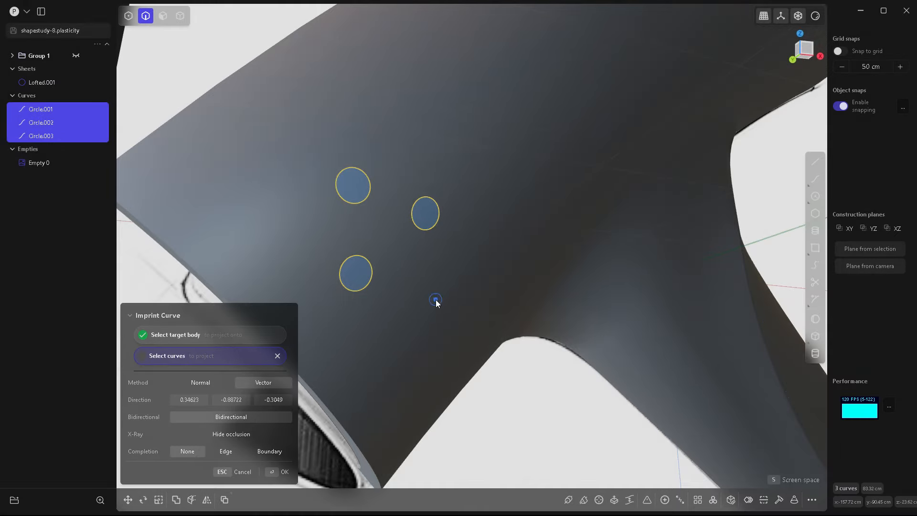
key("Return")
Step: Hide the reference image and delete the three circle curves, keeping their imprints on the body
middle_click_drag(454, 277, 502, 229)
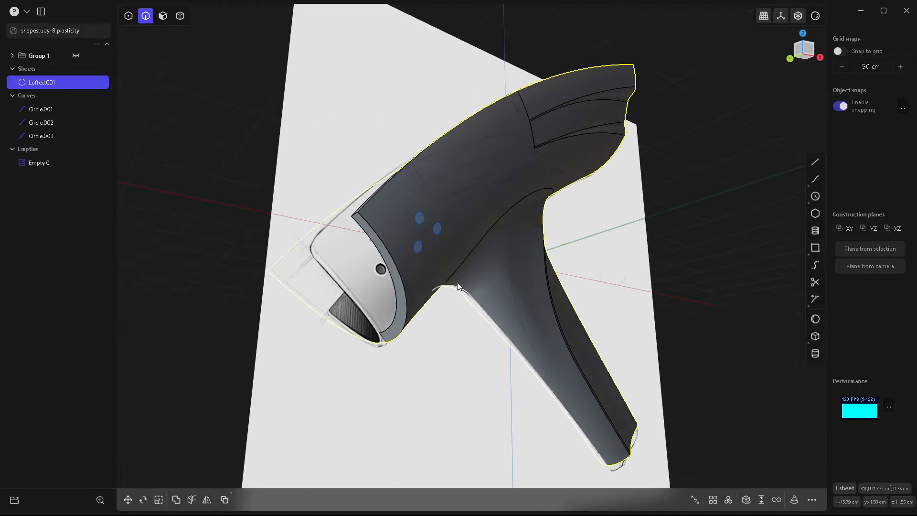
scroll(489, 222, "up", 5)
scroll(470, 239, "down", 5)
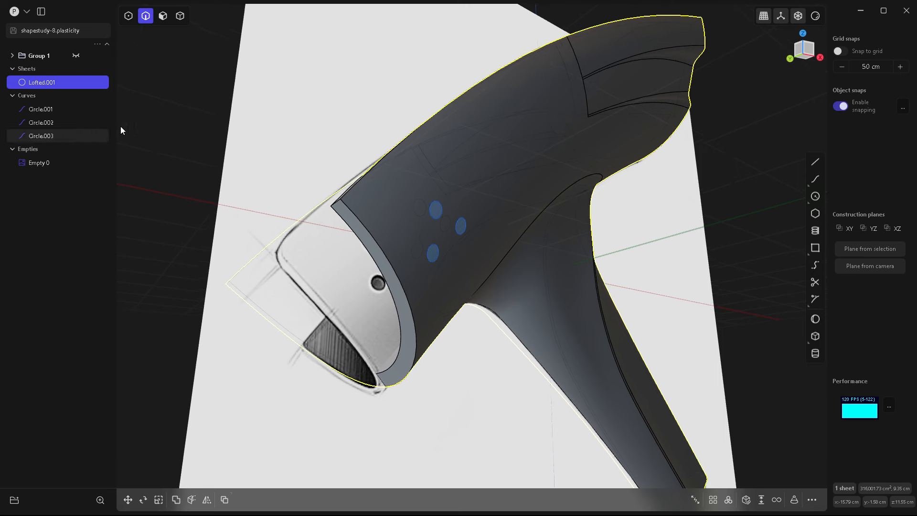
left_click(75, 163)
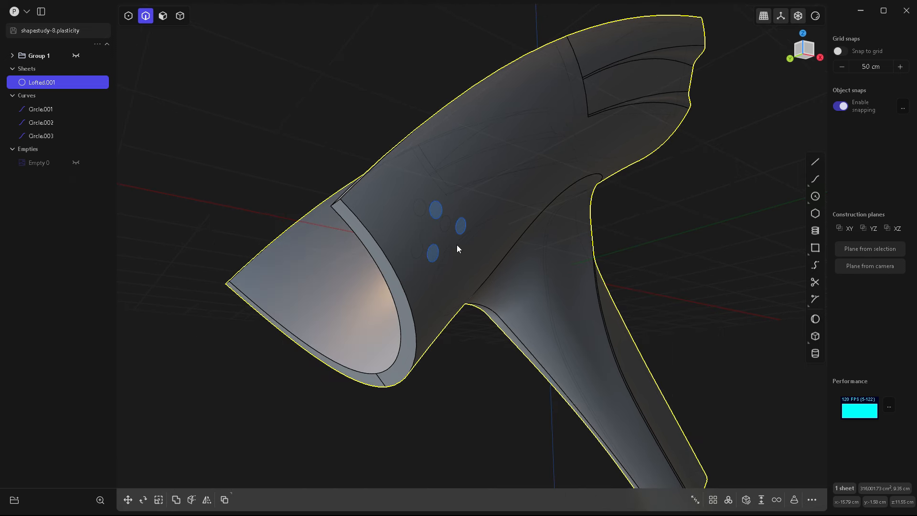
left_click(438, 212)
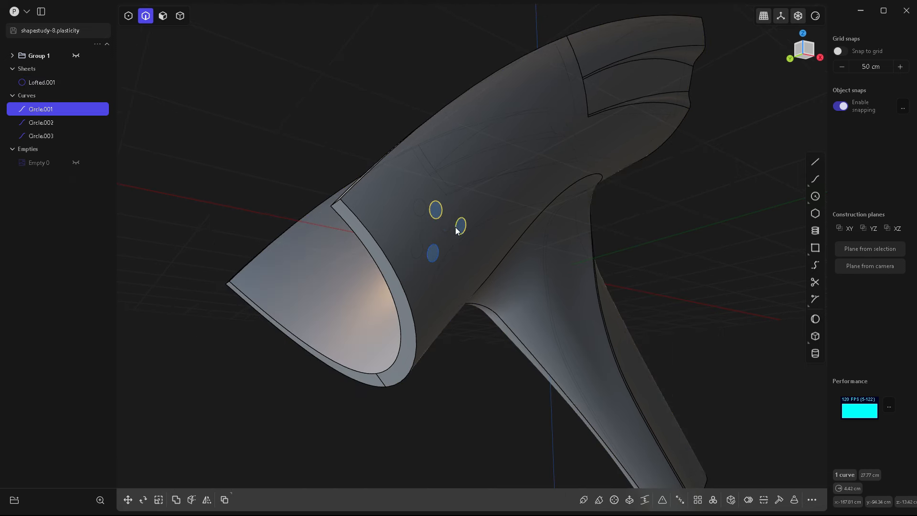
left_click(459, 226, "shift")
left_click(435, 252, "shift")
key("Delete")
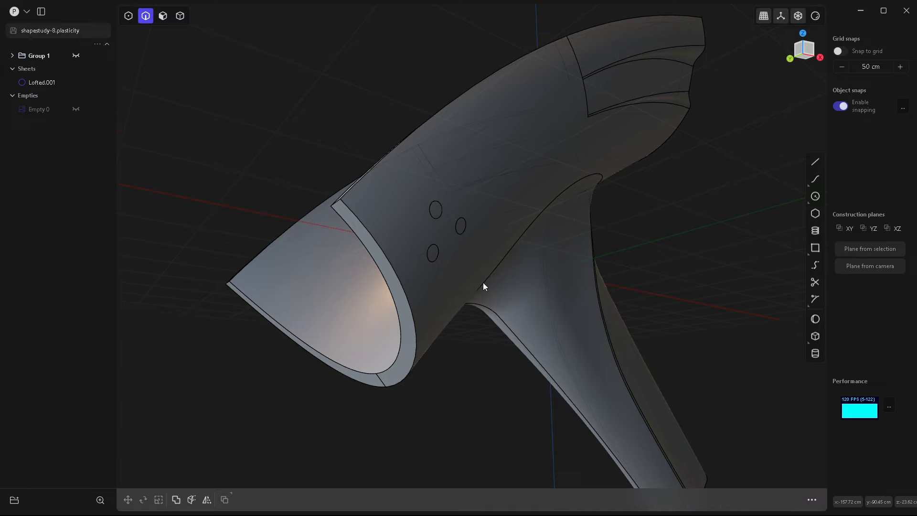
Step: Offset the three imprinted circular faces inward together to form recessed holes in the body
middle_click_drag(483, 282, 491, 298)
scroll(410, 231, "up", 5)
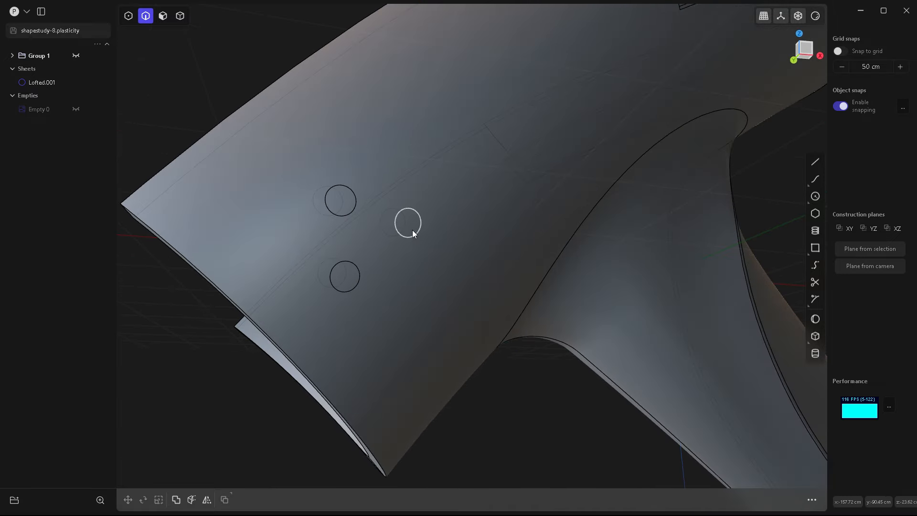
key("3")
left_click(409, 226)
key("o")
middle_click_drag(391, 280, 424, 280)
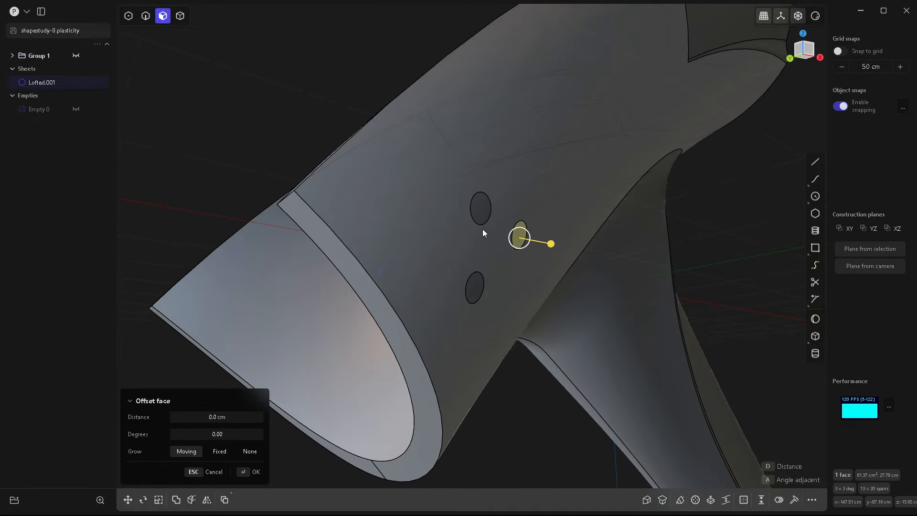
left_click(484, 214, "shift")
left_click(476, 283, "shift")
left_click_drag(514, 282, 482, 267)
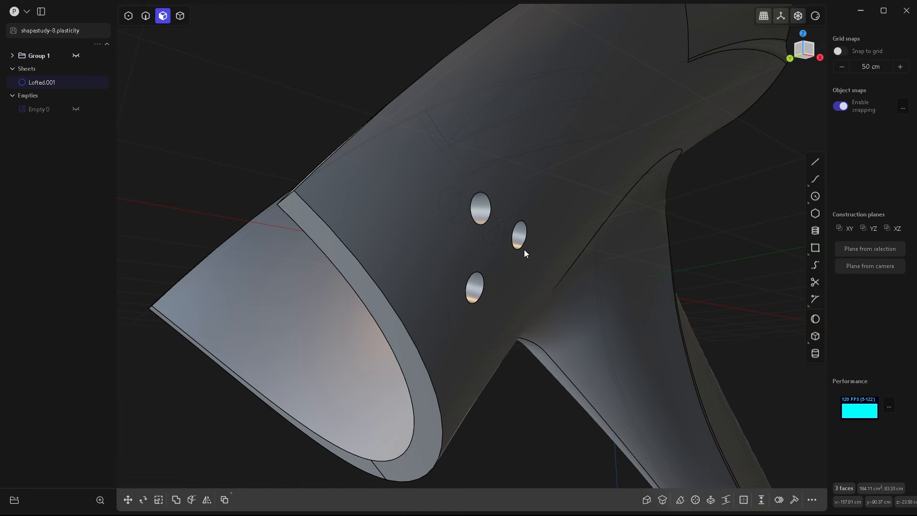
Step: Fillet the outer rim edges of the three holes with a small radius
key("2")
left_click(525, 220)
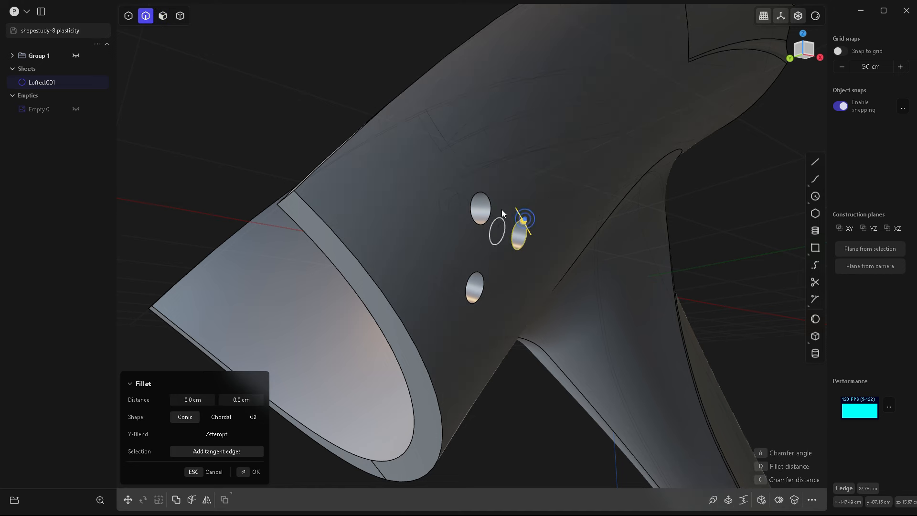
left_click(492, 210, "shift")
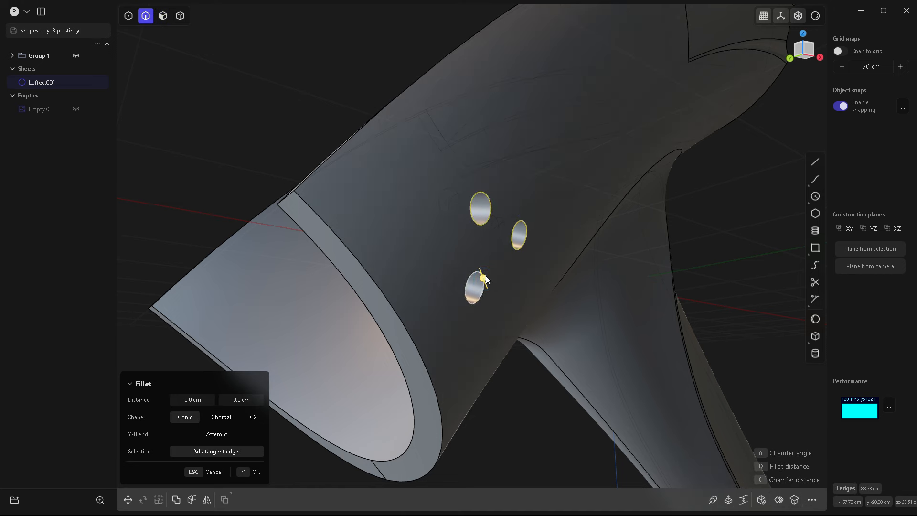
left_click_drag(486, 276, 488, 277)
middle_click_drag(520, 322, 370, 210)
key("Return")
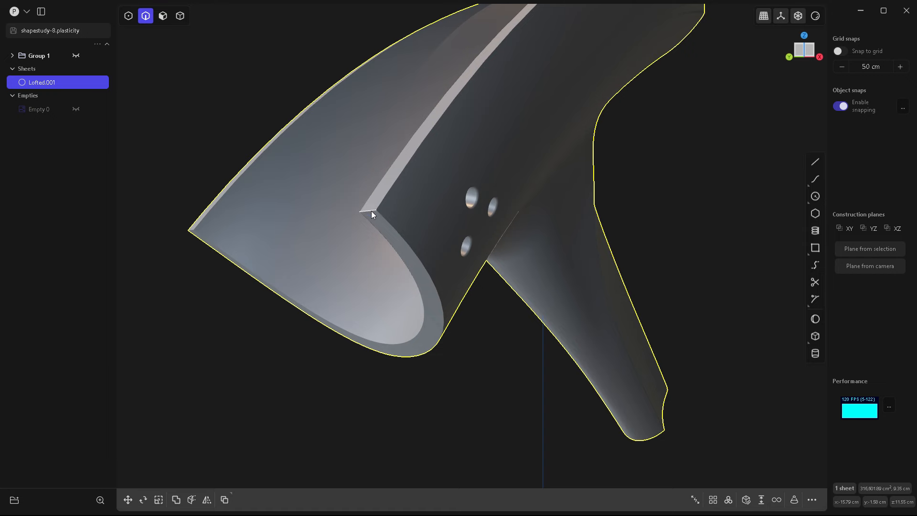
Step: Fillet the short corner edges at both ends of the body's upper rim to about 17 cm
left_click(371, 210)
key("f")
middle_click_drag(440, 323, 497, 189)
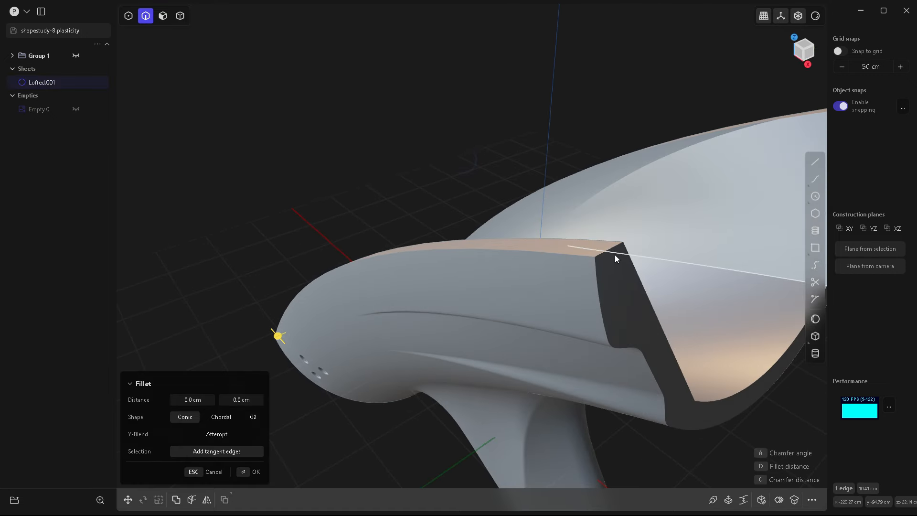
left_click(600, 255)
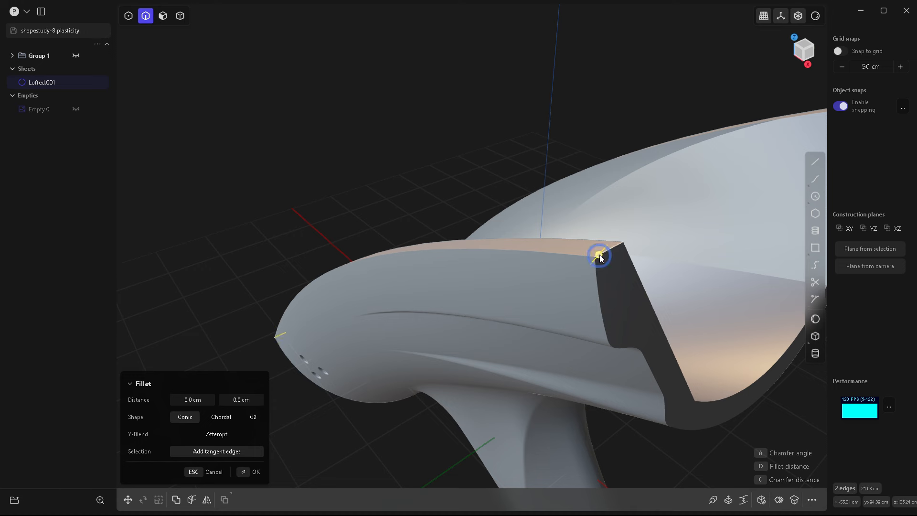
left_click_drag(599, 254, 613, 233)
mouse_move(613, 233)
middle_mouse_down()
mouse_move(574, 135)
mouse_move(509, 164)
mouse_move(551, 139)
middle_mouse_up()
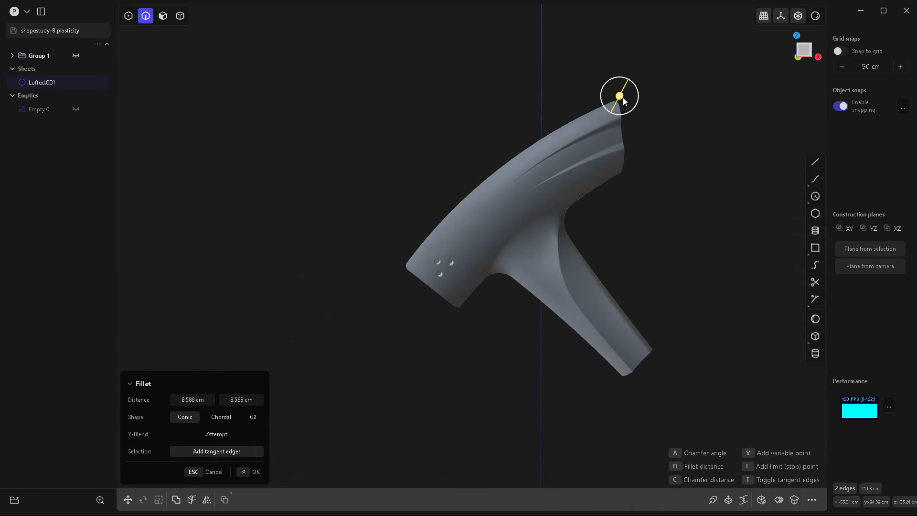
left_click_drag(623, 101, 623, 95)
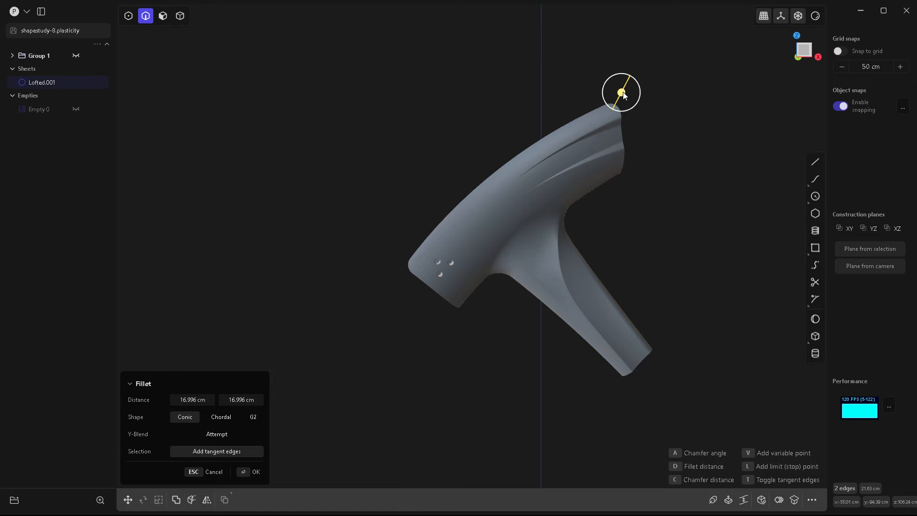
key("Return")
Step: Mirror the whole body sheet along the Y axis with the mirror plane cut and merge halves options enabled
middle_click_drag(663, 227, 704, 228)
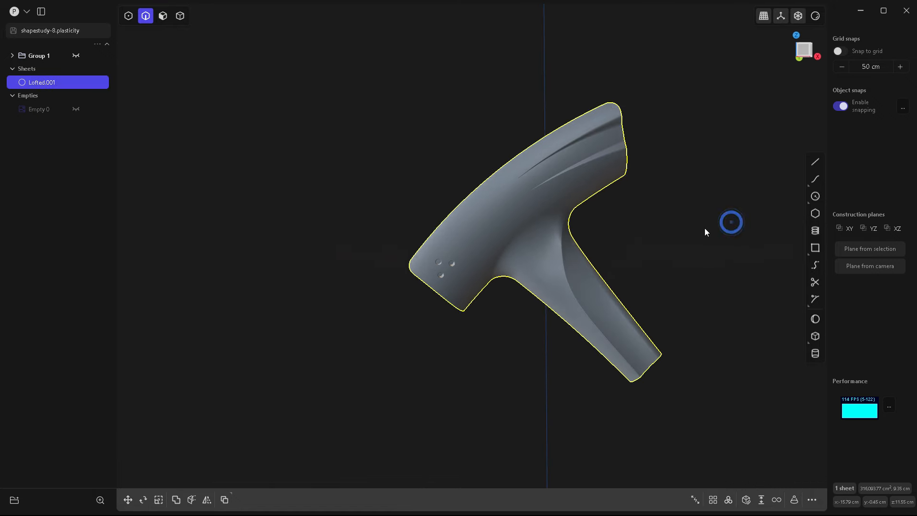
left_click(652, 224)
scroll(638, 261, "up", 4)
key("4")
left_click(425, 213)
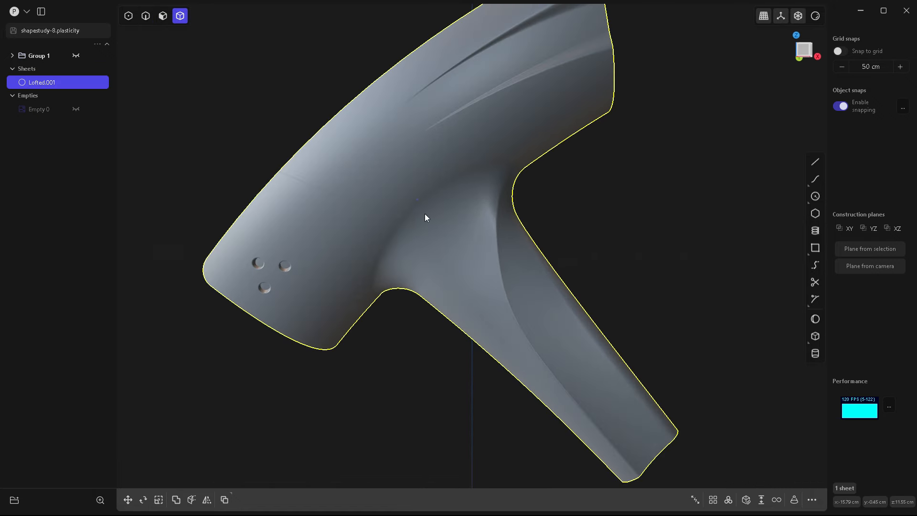
scroll(529, 255, "down", 5)
middle_click_drag(542, 268, 504, 324)
key("alt+x")
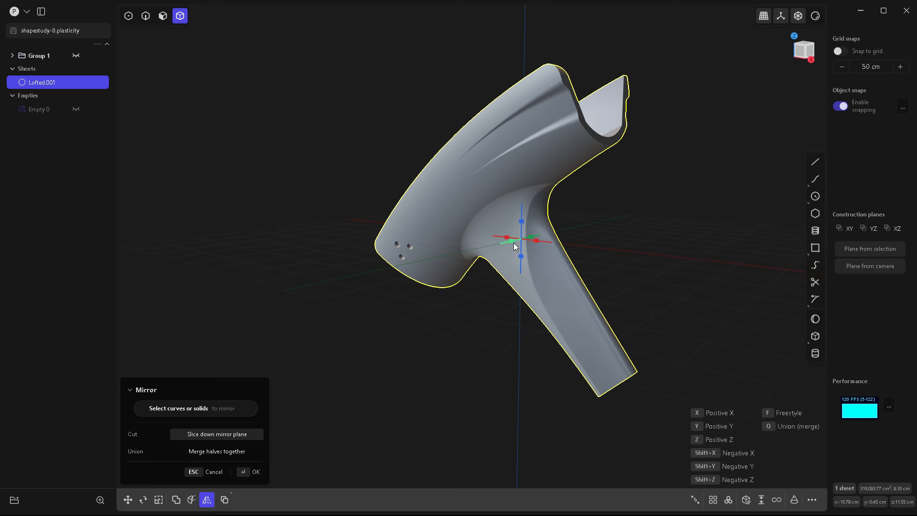
left_click(513, 243)
left_click(217, 456)
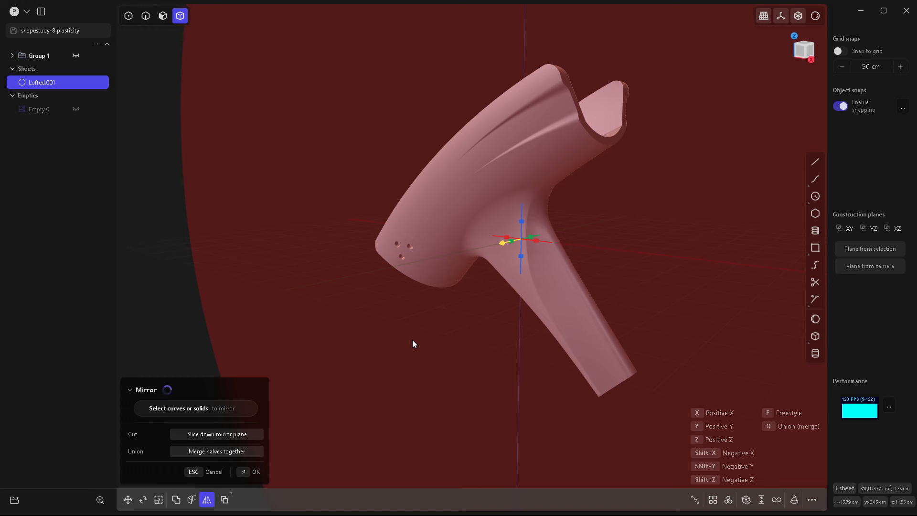
key("Return")
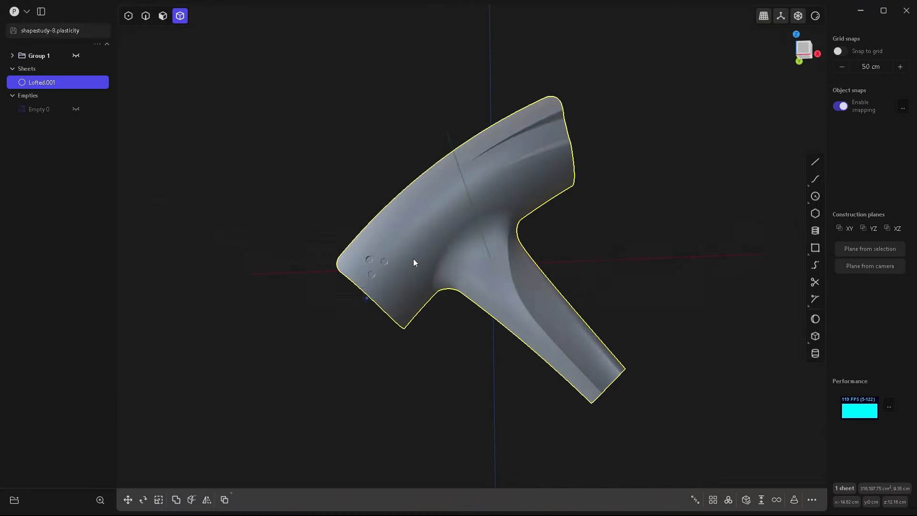
Step: Show the reference image again and offset the handle's end face outward about 8 cm to match the sketch
middle_click_drag(414, 259, 372, 291)
left_click(75, 109)
left_click(536, 366)
middle_click_drag(535, 385, 511, 341)
scroll(511, 341, "up", 4)
key("3")
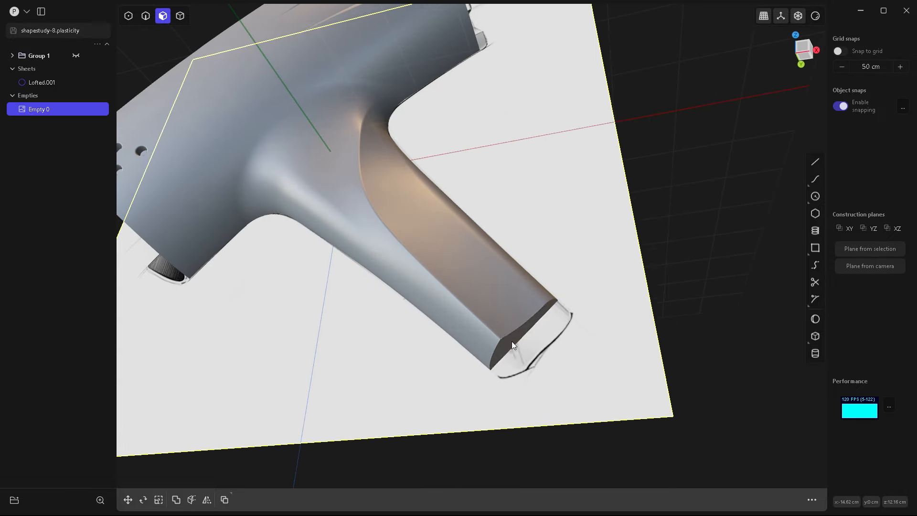
left_click(512, 343)
left_click_drag(534, 366, 557, 395)
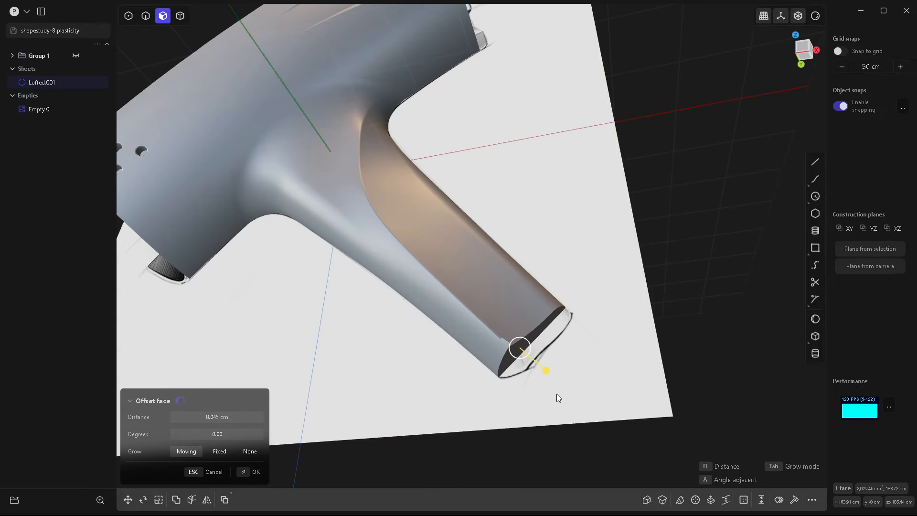
middle_click_drag(556, 395, 511, 191)
key("Return")
Step: Move the reference image about 327 cm along X to sit beside the model and hide the interface sidebars
scroll(512, 191, "down", 5)
key("4")
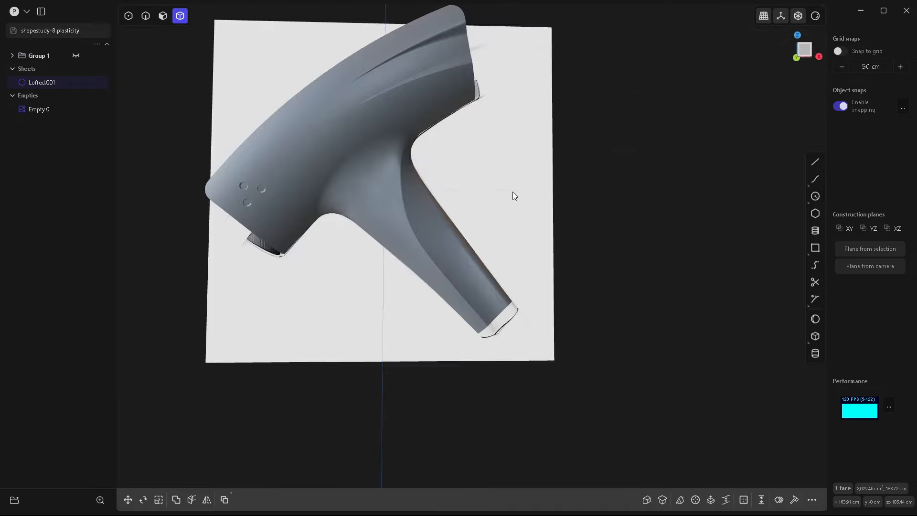
left_click(471, 212)
key("g")
key("x")
middle_click_drag(589, 205, 594, 306)
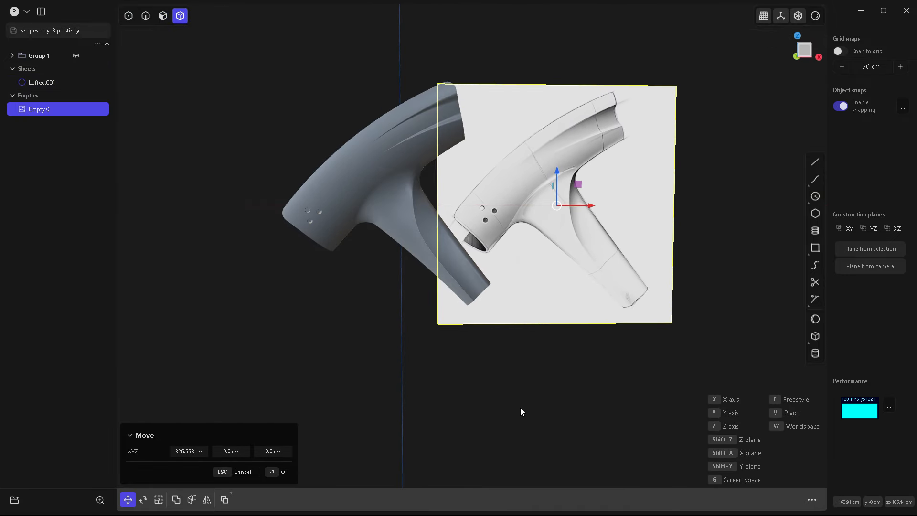
key("ctrl+backslash")
scroll(567, 310, "up", 3)
left_click(524, 387)
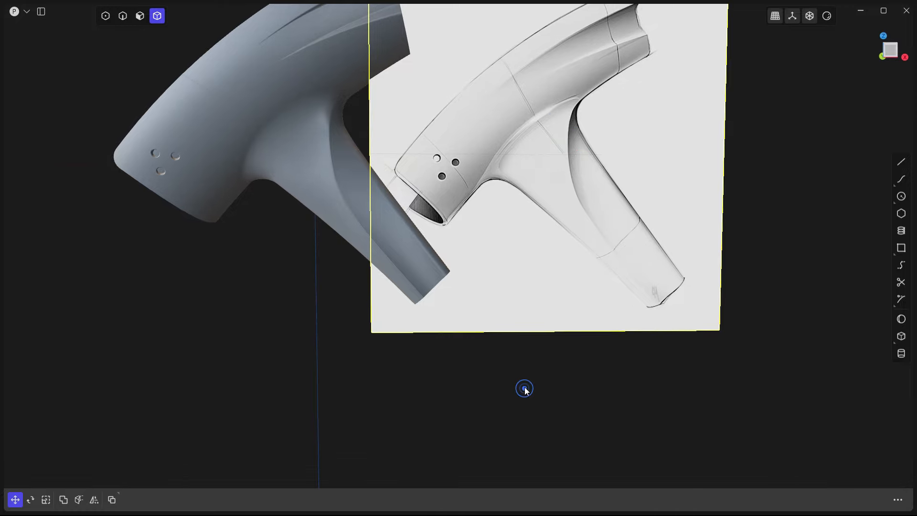